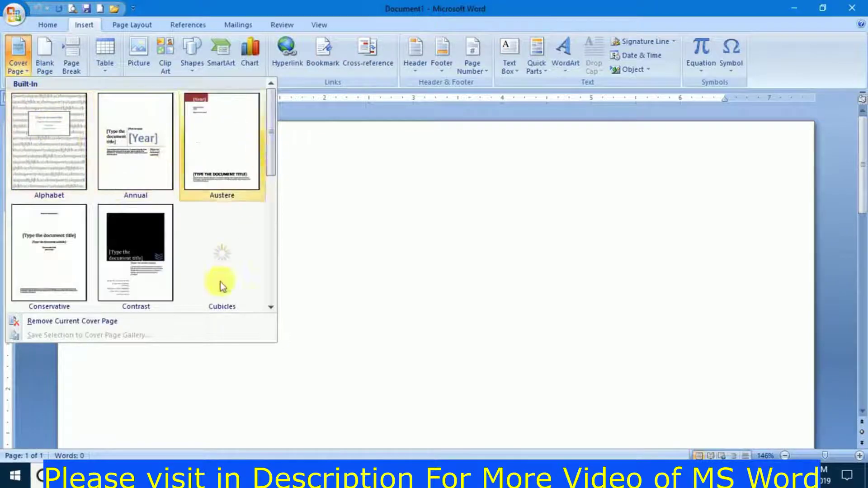
# Insert the Motion cover page design
pyautogui.moveTo(267, 137); pyautogui.dragTo(266, 270)
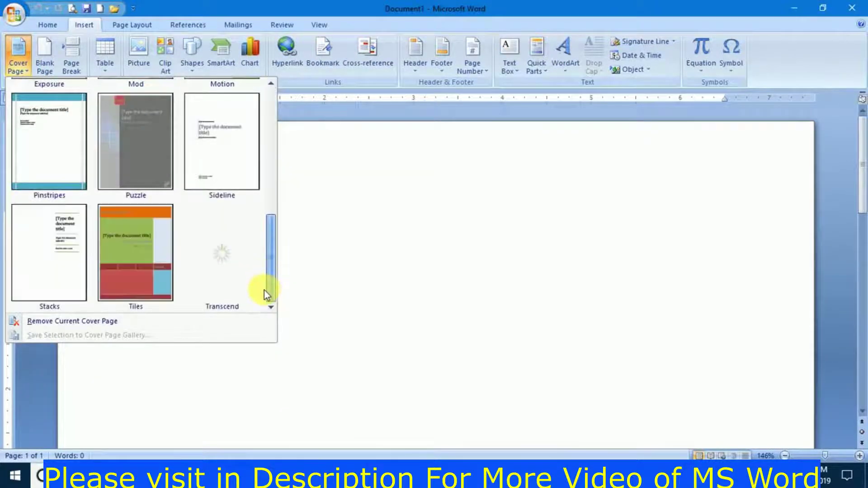
pyautogui.moveTo(266, 270)
pyautogui.mouseDown()
pyautogui.moveTo(288, 129)
pyautogui.moveTo(281, 185)
pyautogui.mouseUp()
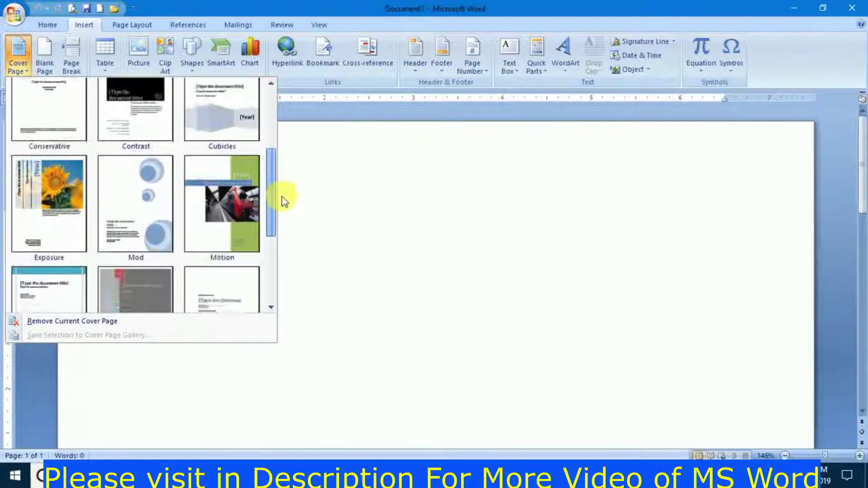
pyautogui.click(251, 199)
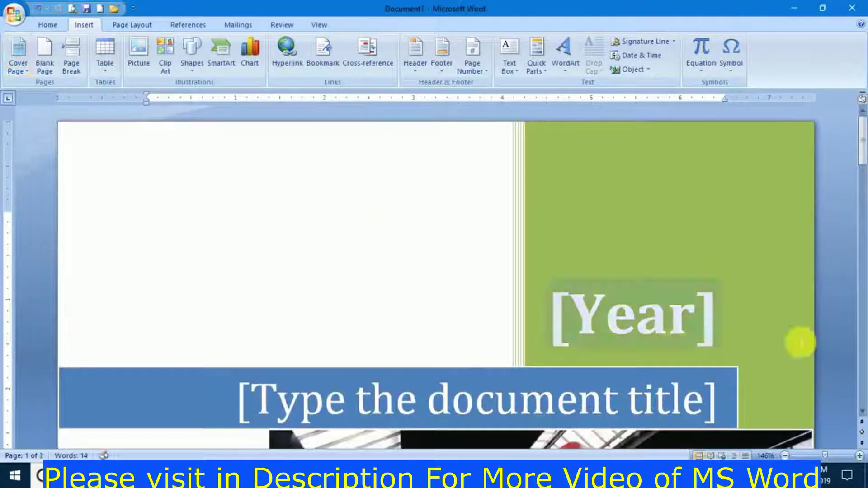
# Replace the cover's title placeholder with 'Computer education'
pyautogui.click(862, 411)
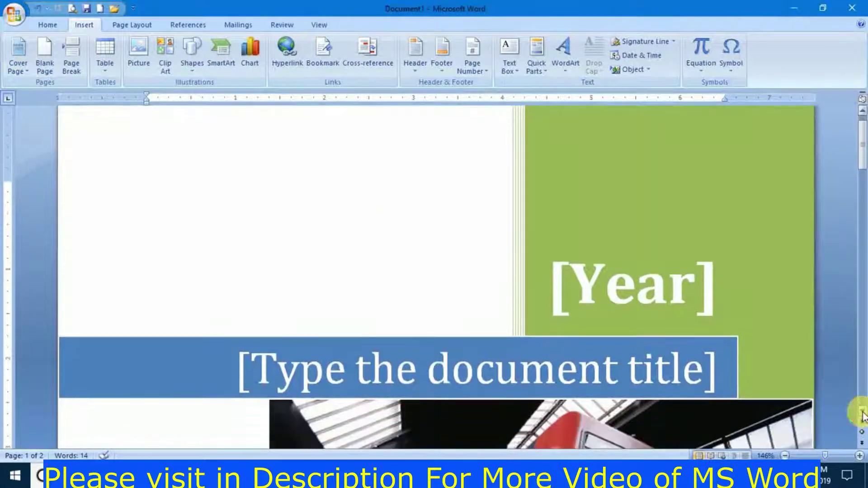
pyautogui.click(862, 412)
pyautogui.click(861, 412)
pyautogui.click(861, 411)
pyautogui.click(561, 239)
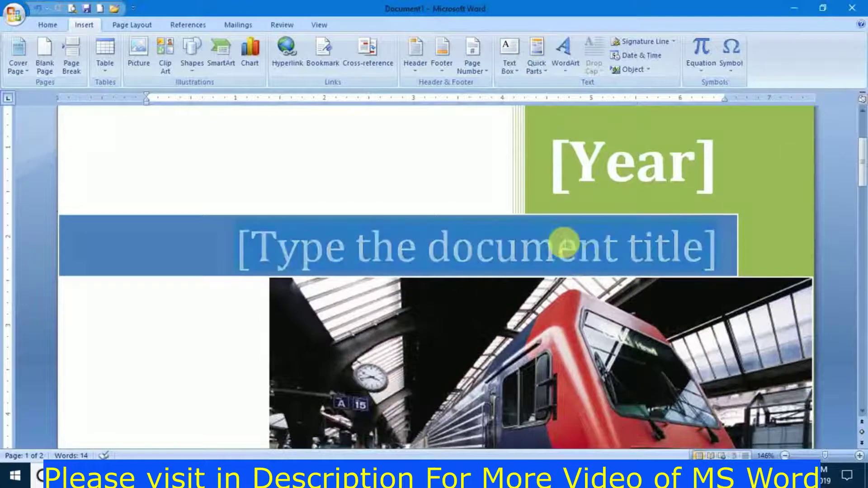
pyautogui.write('C')
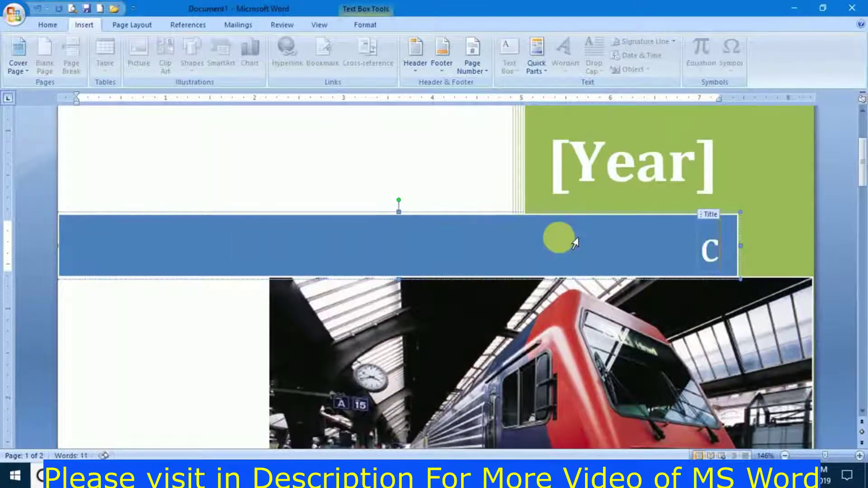
pyautogui.write('ompu')
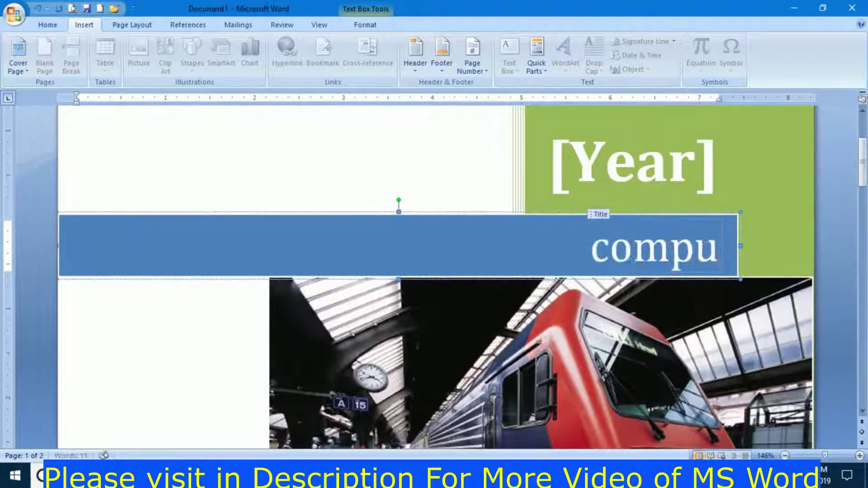
pyautogui.write('ter')
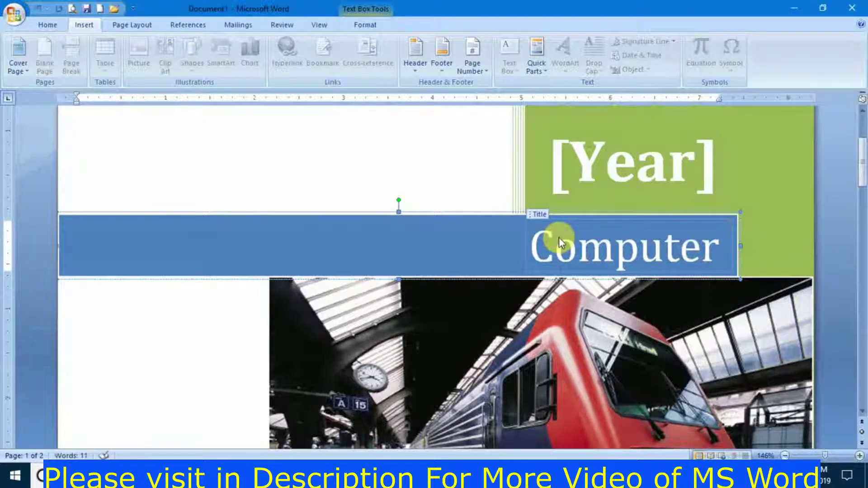
pyautogui.write(' ed')
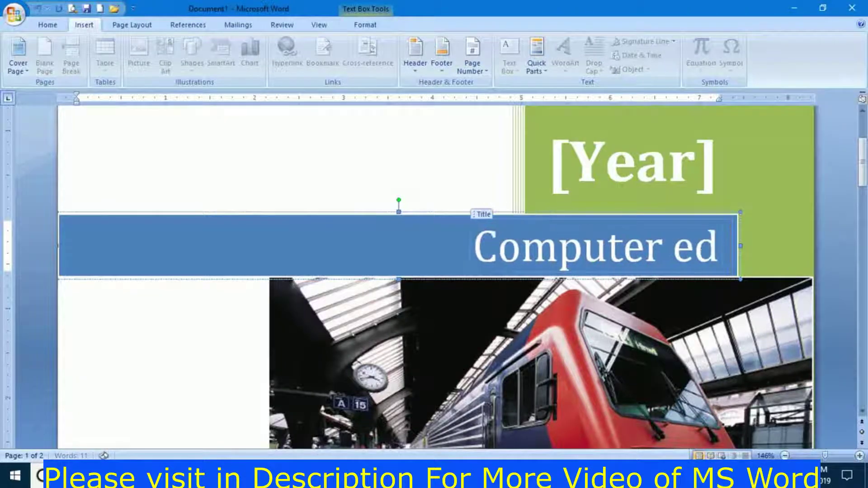
pyautogui.write('ucation')
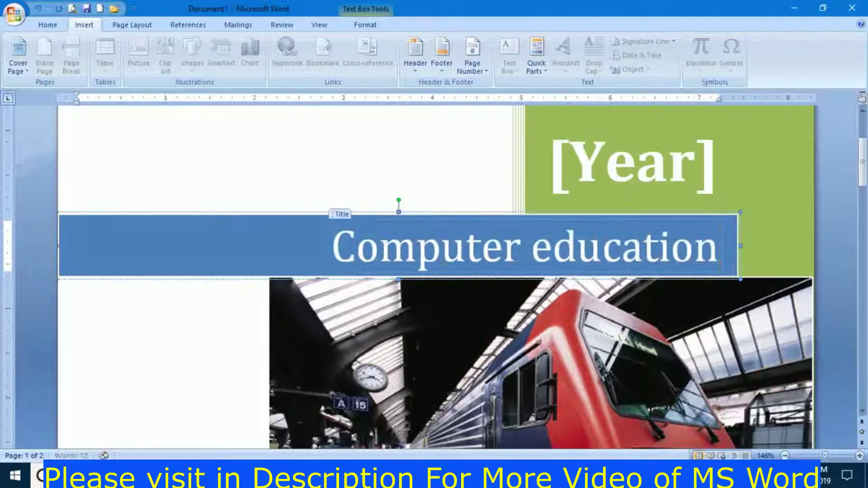
# Set the cover's year to 2019 from the date picker
pyautogui.click(710, 162)
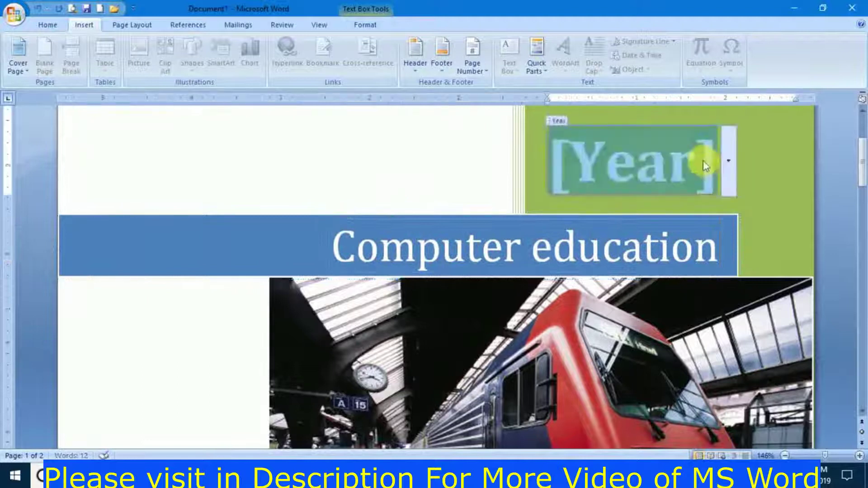
pyautogui.click(730, 164)
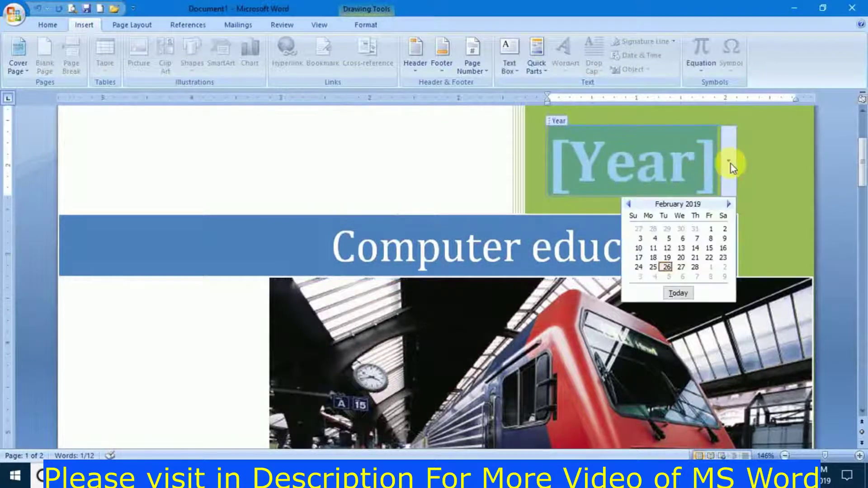
pyautogui.click(644, 244)
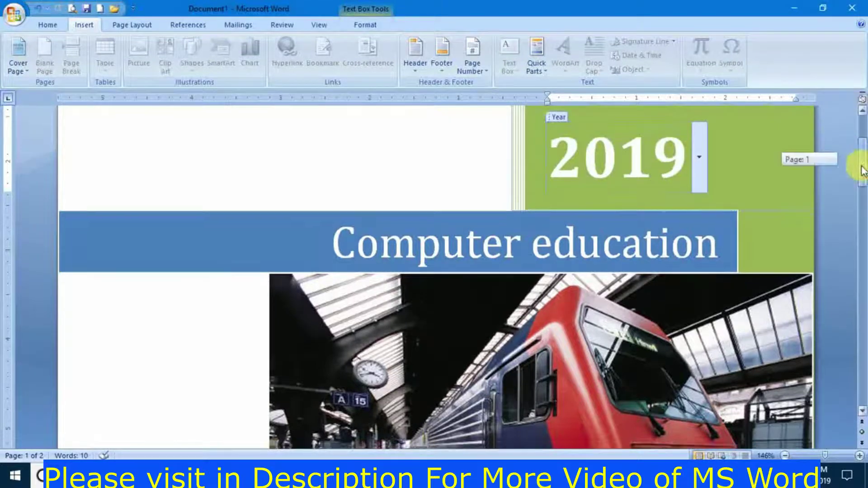
# Fill in the cover's author field and set the company to 'di'
pyautogui.moveTo(861, 156); pyautogui.dragTo(861, 248)
pyautogui.click(628, 193)
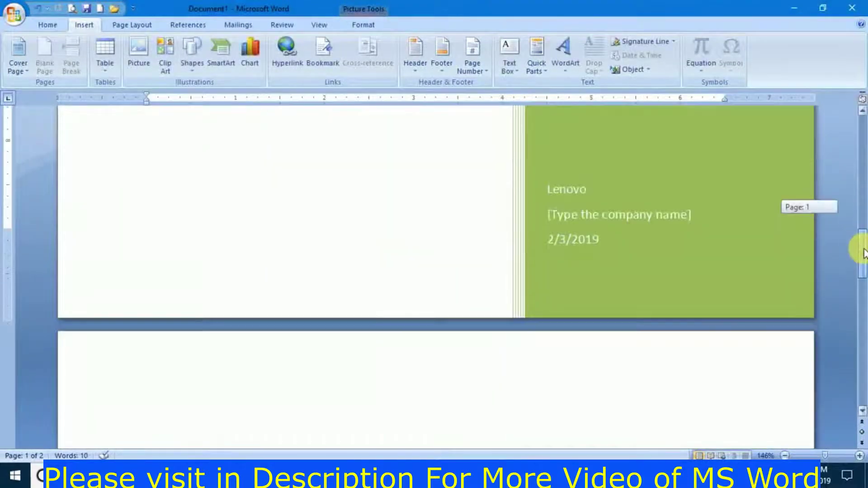
pyautogui.click(573, 193)
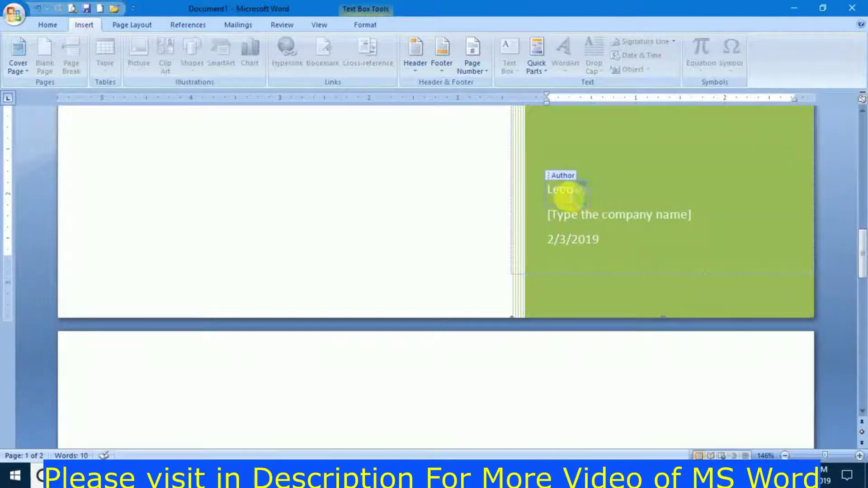
pyautogui.moveTo(587, 197); pyautogui.dragTo(547, 198)
pyautogui.write('a')
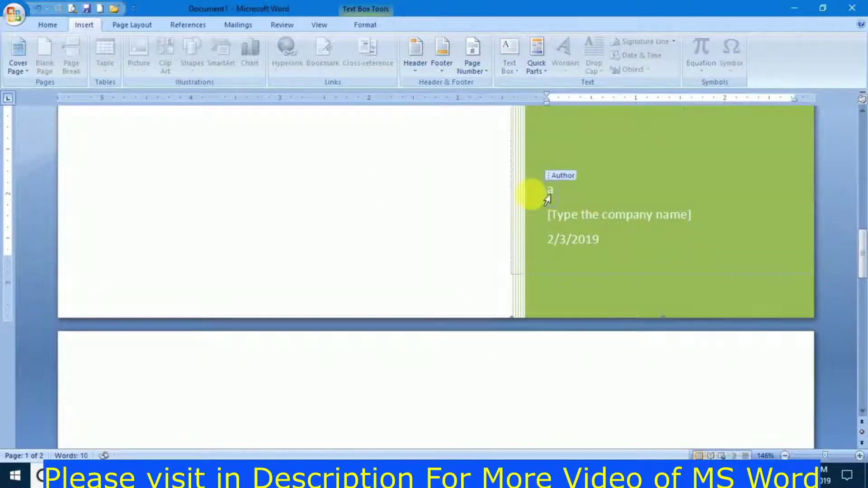
pyautogui.write('bc')
pyautogui.click(658, 224)
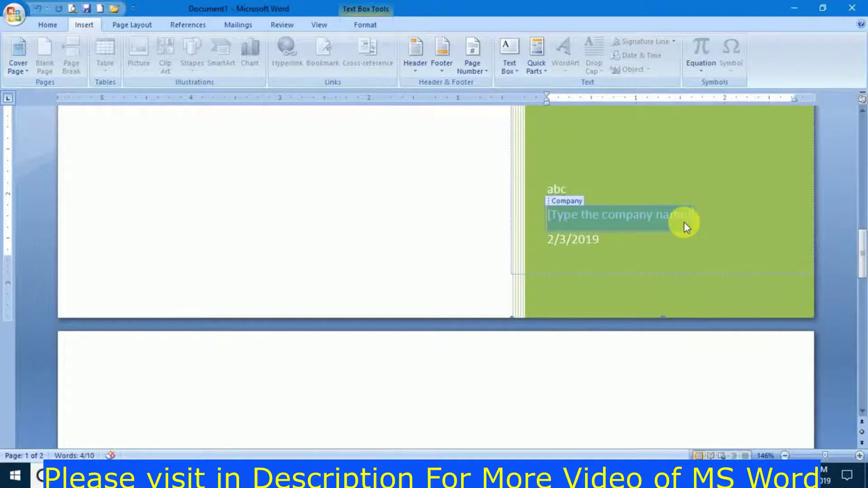
pyautogui.write('di')
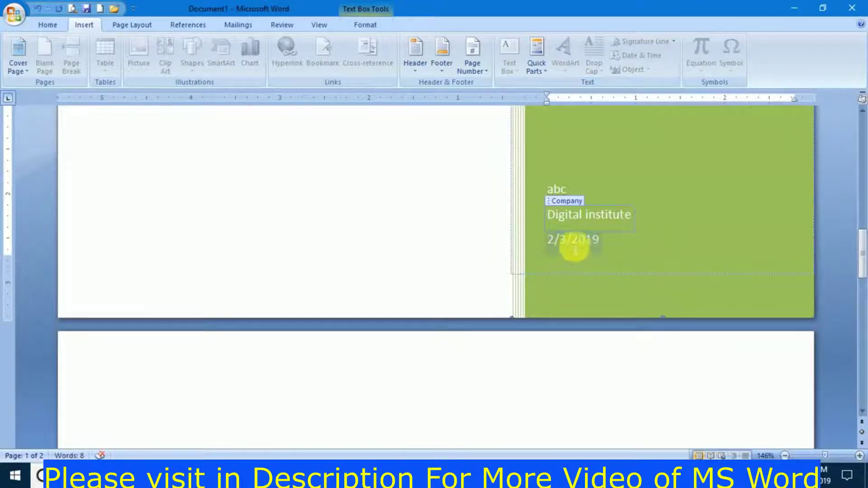
pyautogui.click(582, 238)
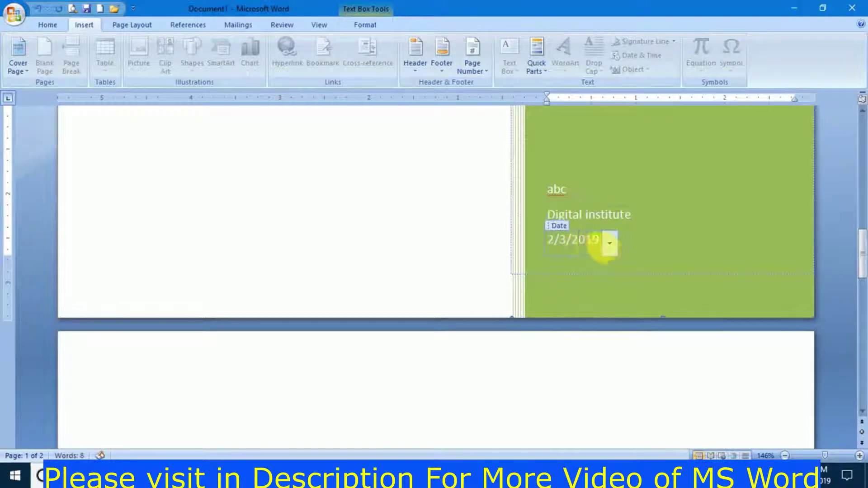
pyautogui.click(604, 247)
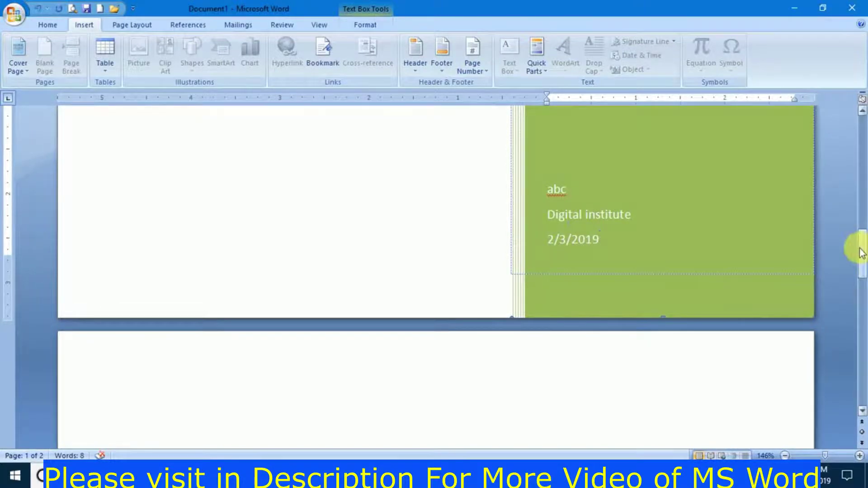
# Create a new blank document
pyautogui.moveTo(861, 253)
pyautogui.mouseDown()
pyautogui.moveTo(849, 126)
pyautogui.moveTo(862, 175)
pyautogui.mouseUp()
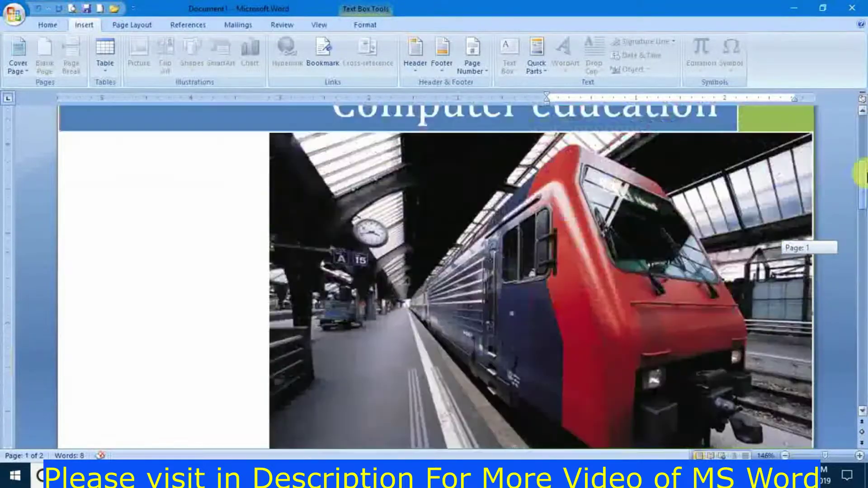
pyautogui.moveTo(862, 175); pyautogui.dragTo(862, 226)
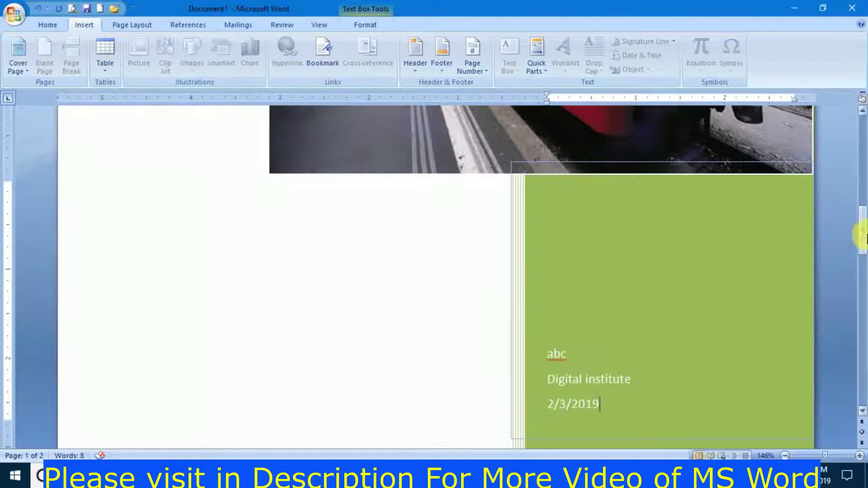
pyautogui.moveTo(859, 232); pyautogui.dragTo(859, 136)
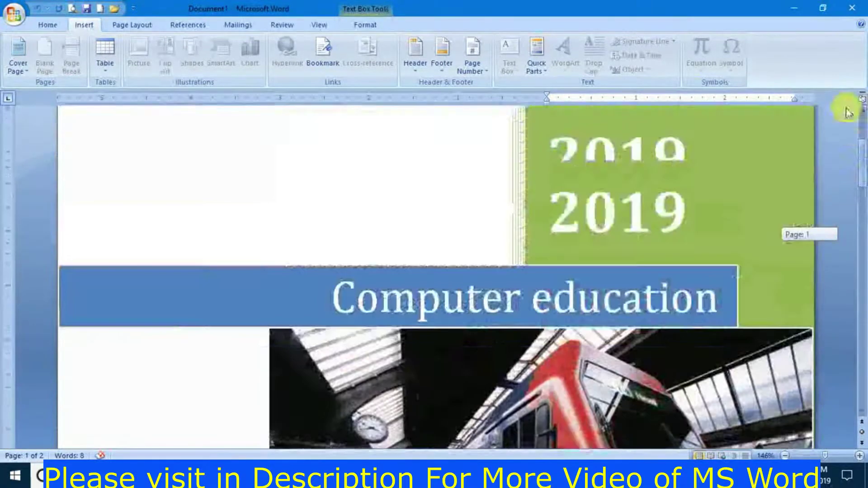
pyautogui.moveTo(859, 135); pyautogui.dragTo(857, 136)
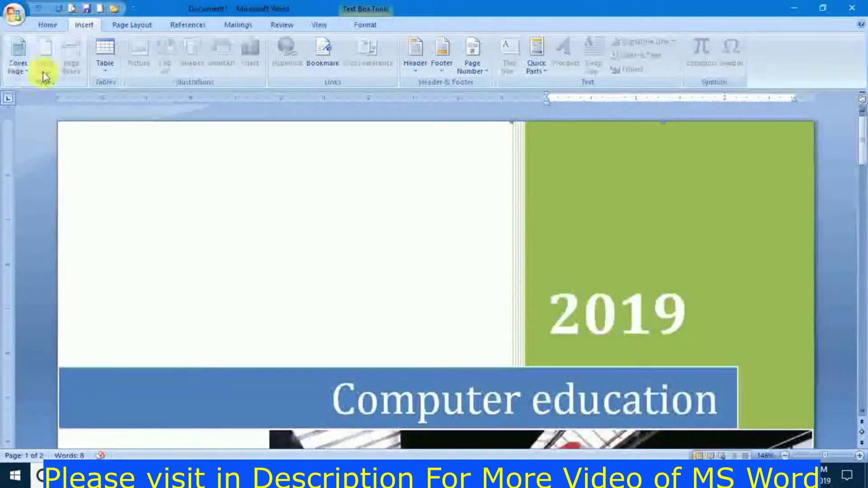
pyautogui.click(20, 20)
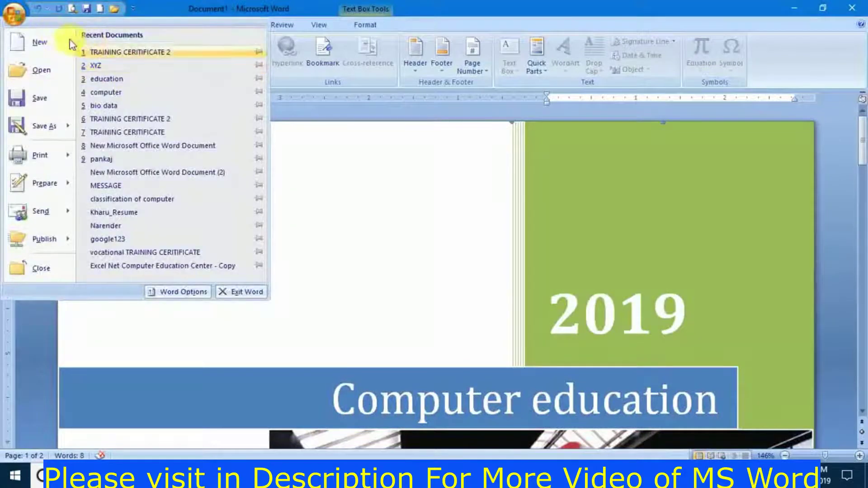
pyautogui.click(40, 42)
pyautogui.click(698, 411)
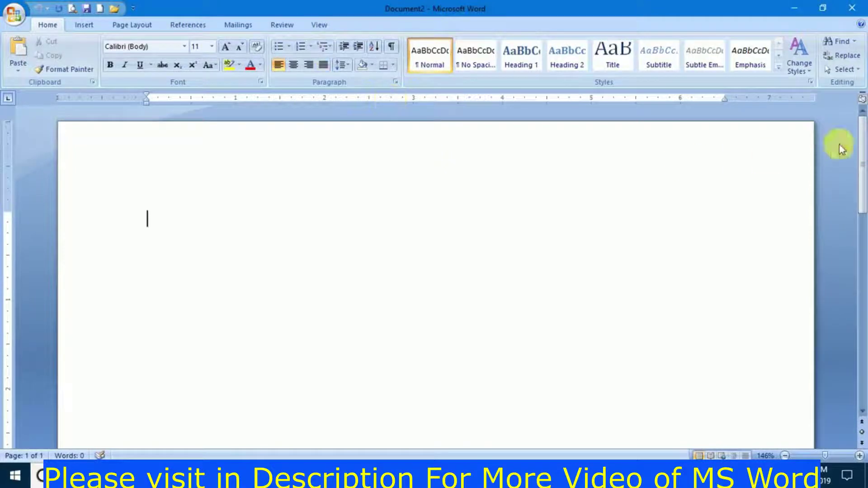
# Type filler lines 'sd' and 'ad as a s as as das d...'
pyautogui.moveTo(861, 150)
pyautogui.mouseDown()
pyautogui.moveTo(863, 333)
pyautogui.moveTo(861, 154)
pyautogui.mouseUp()
pyautogui.click(32, 457)
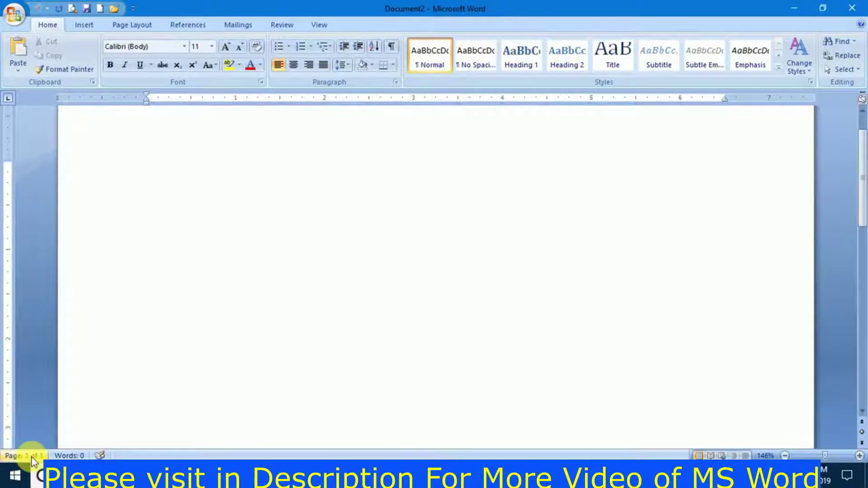
pyautogui.write('sd')
pyautogui.press('Return')
pyautogui.write('ad')
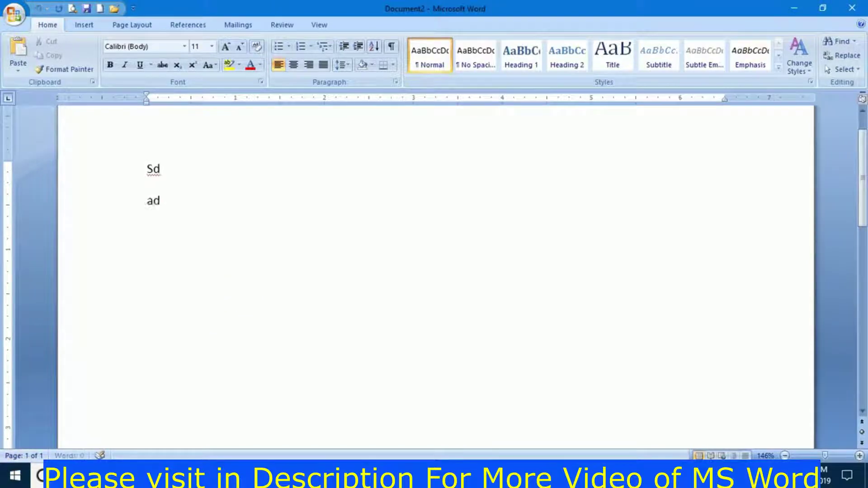
pyautogui.write('  as')
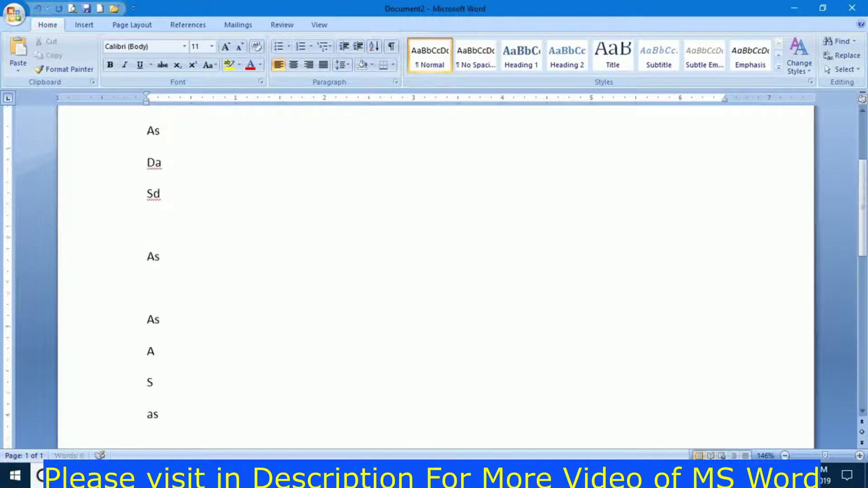
pyautogui.write(' a s as a')
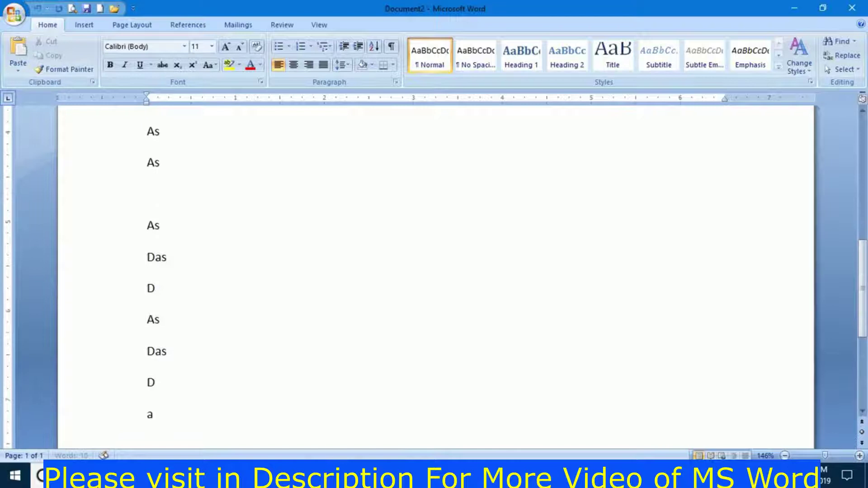
pyautogui.write('s  as das d as das d as das d asd as da s asd a')
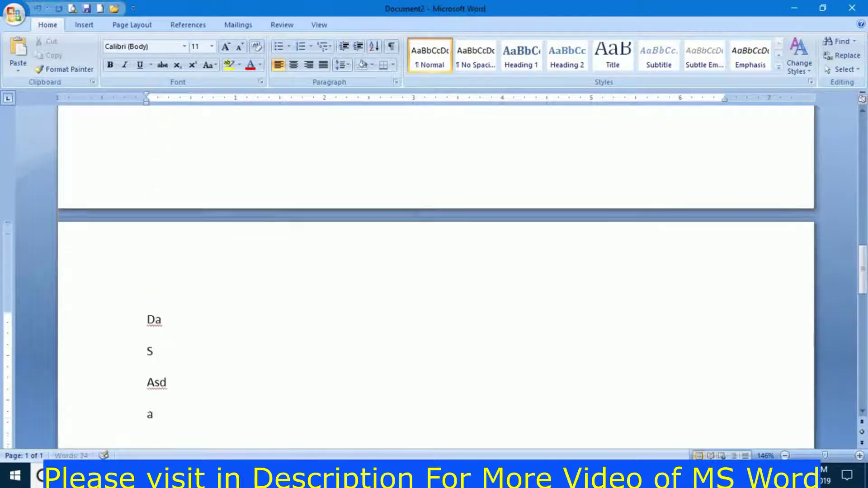
pyautogui.write('s')
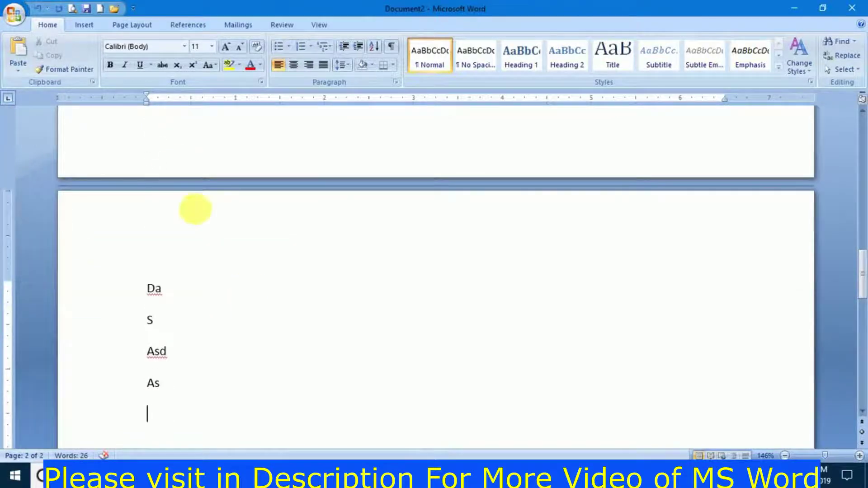
# Insert several blank pages at the caret
pyautogui.click(73, 26)
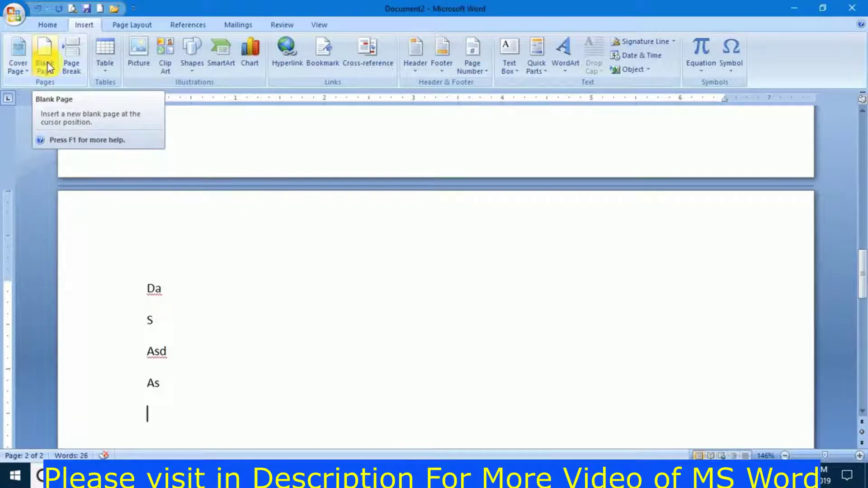
pyautogui.click(36, 42)
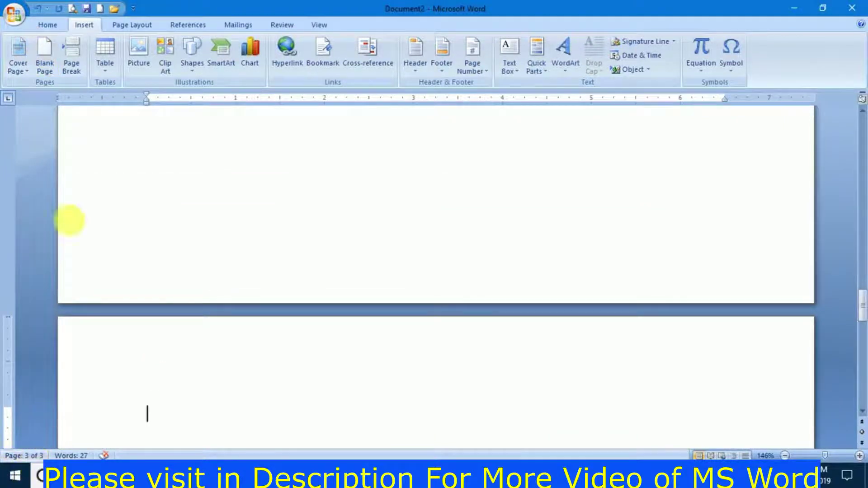
pyautogui.click(44, 57)
pyautogui.click(44, 58)
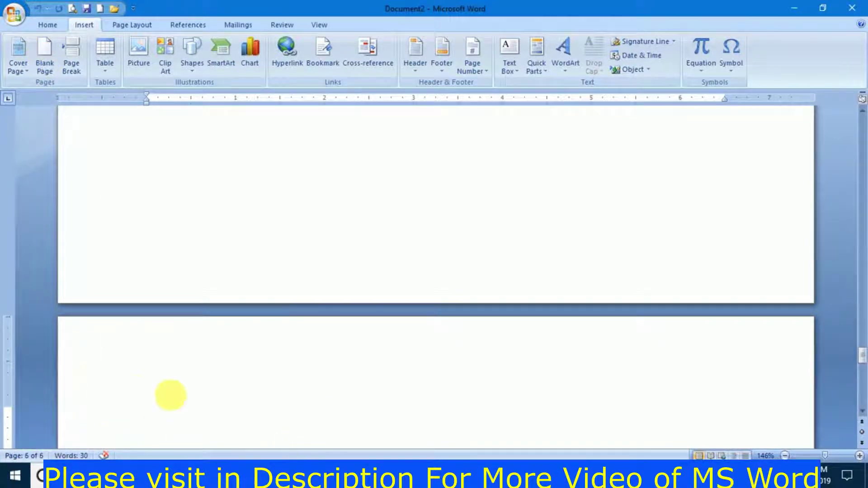
# Delete the stray filler lines Da, S, Asd, As and Sd
pyautogui.moveTo(864, 371)
pyautogui.mouseDown()
pyautogui.moveTo(842, 235)
pyautogui.moveTo(840, 123)
pyautogui.moveTo(840, 164)
pyautogui.moveTo(834, 140)
pyautogui.mouseUp()
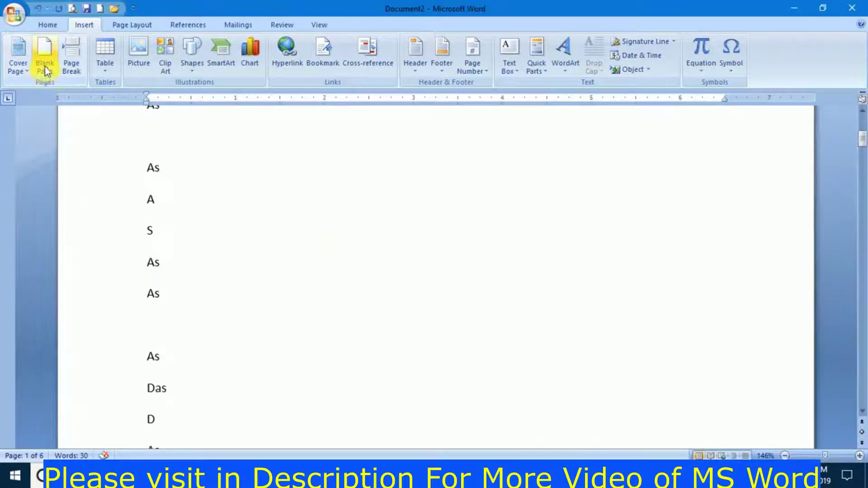
pyautogui.moveTo(862, 140); pyautogui.dragTo(860, 174)
pyautogui.moveTo(209, 378); pyautogui.dragTo(48, 258)
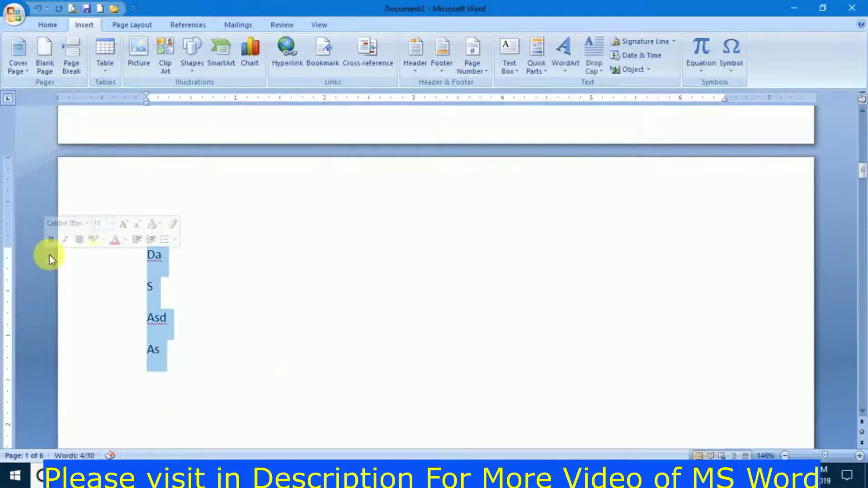
pyautogui.press('Delete')
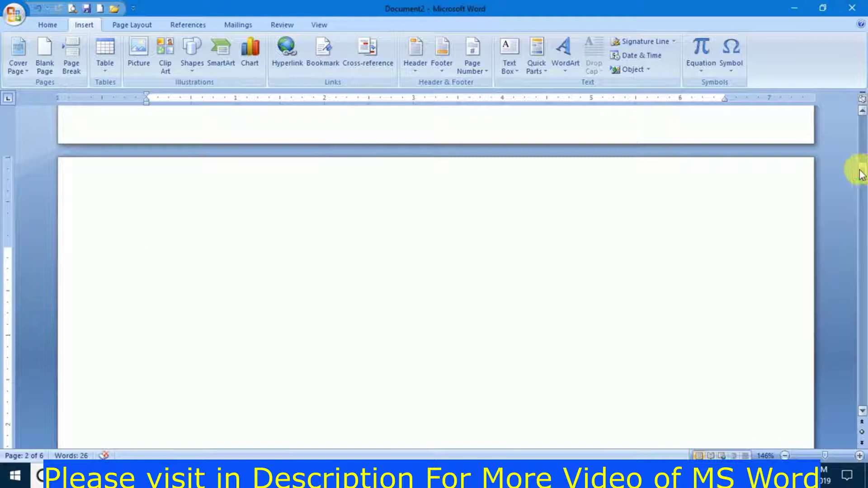
pyautogui.moveTo(860, 174); pyautogui.dragTo(861, 121)
pyautogui.click(159, 407)
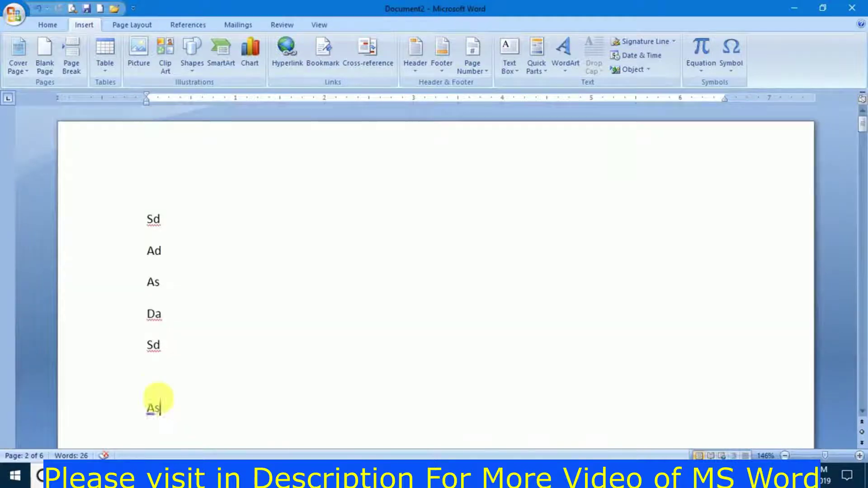
pyautogui.moveTo(159, 407); pyautogui.dragTo(116, 337)
pyautogui.press('Delete')
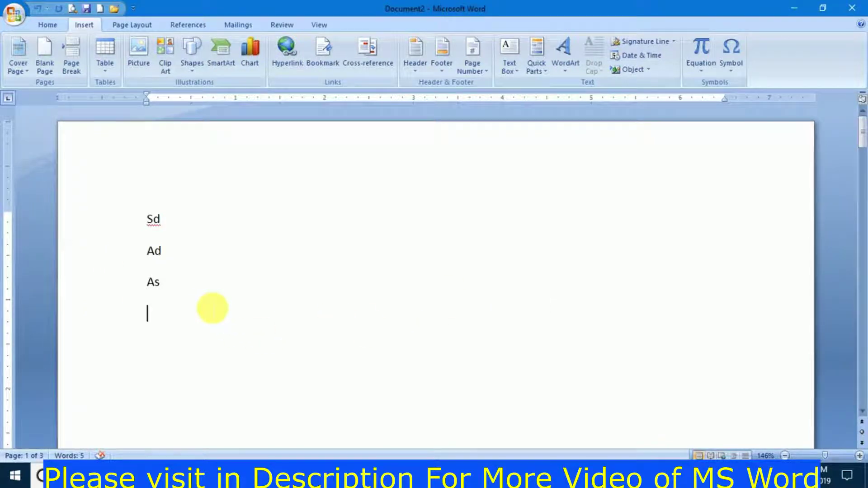
# Type the lines Computer, Institute and karnal
pyautogui.write('computer')
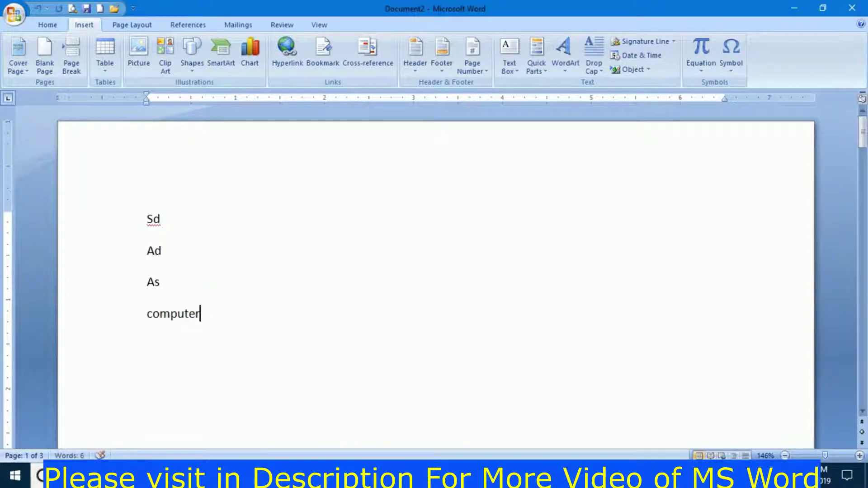
pyautogui.press('Return')
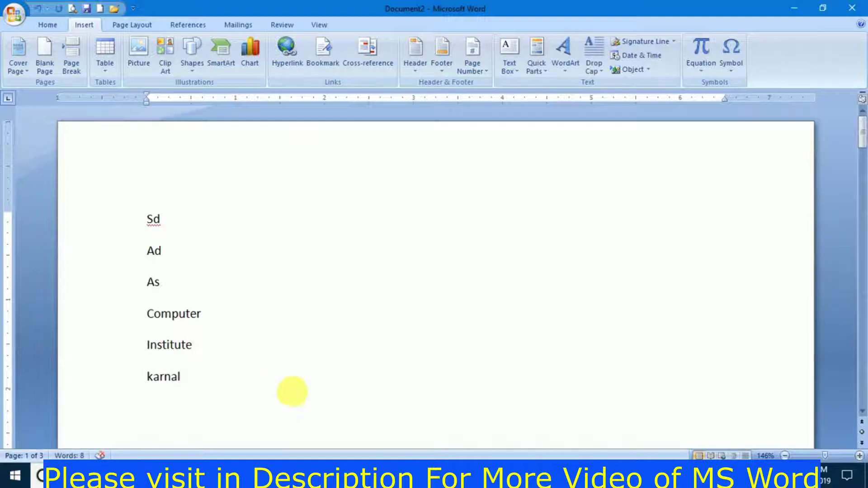
pyautogui.click(262, 358)
pyautogui.click(148, 314)
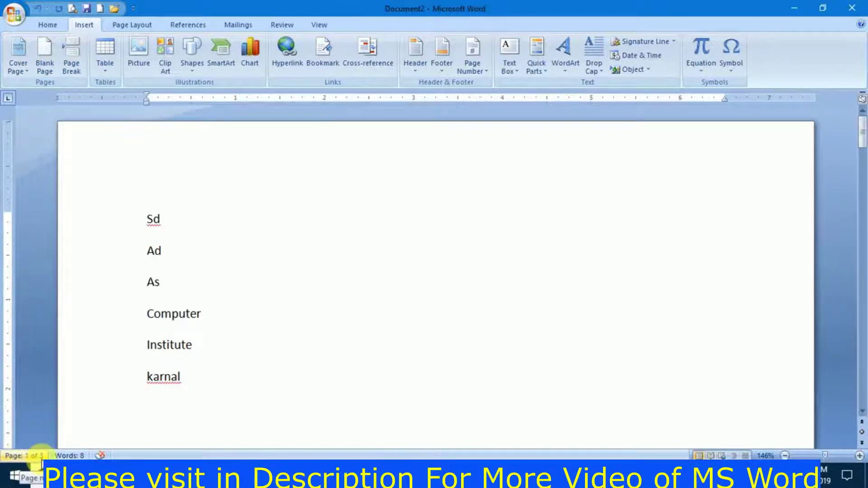
# Insert a blank page before Computer, then undo it
pyautogui.click(47, 54)
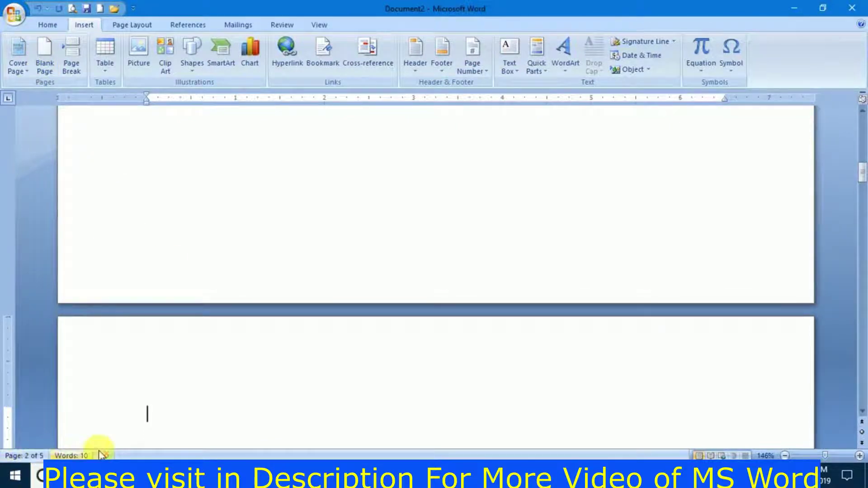
pyautogui.moveTo(861, 174)
pyautogui.mouseDown()
pyautogui.moveTo(860, 133)
pyautogui.moveTo(854, 246)
pyautogui.mouseUp()
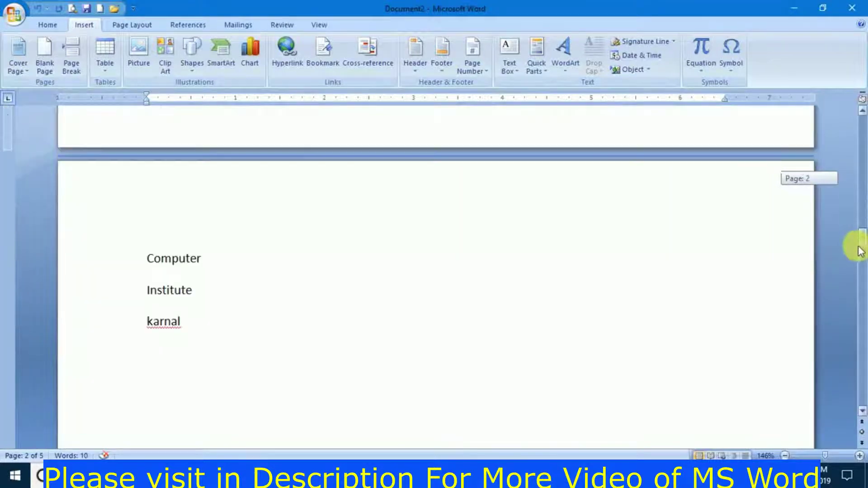
pyautogui.hotkey('ctrl', 'z')
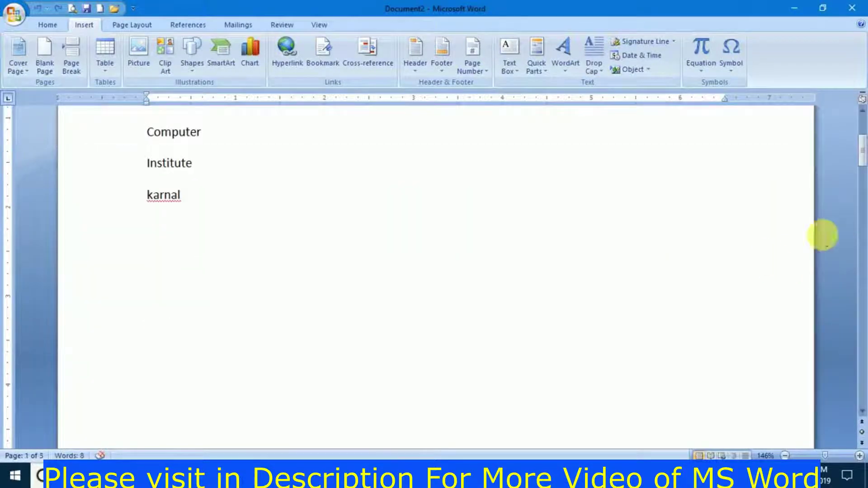
pyautogui.moveTo(857, 170); pyautogui.dragTo(860, 389)
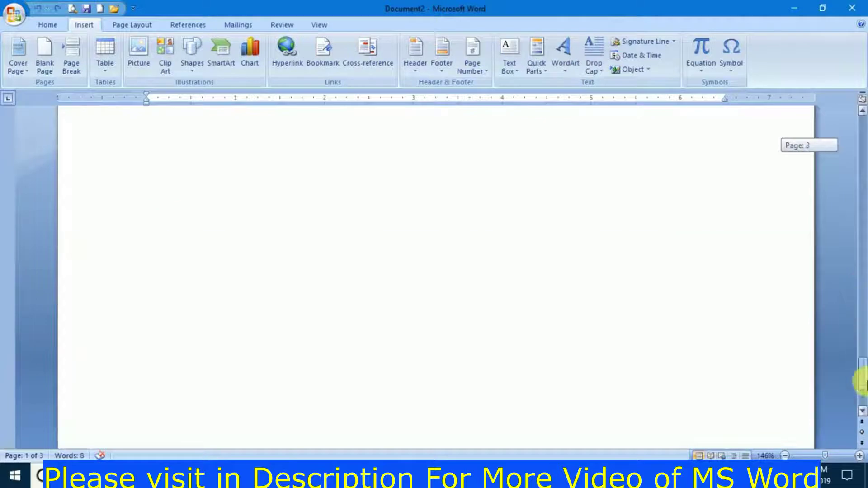
# Delete the trailing empty pages from page 3
pyautogui.click(283, 332)
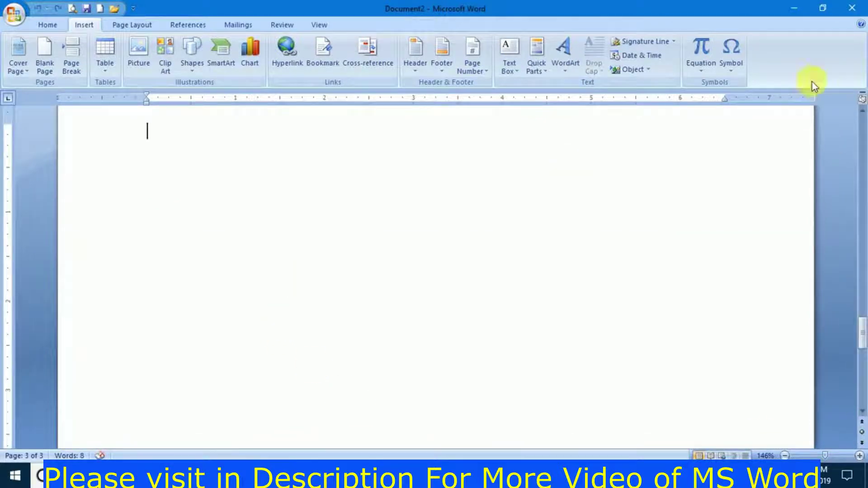
pyautogui.press('BackSpace')
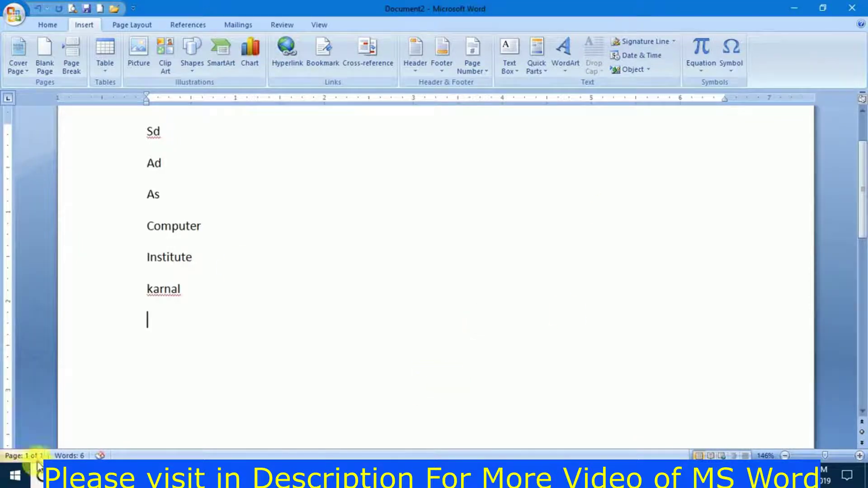
pyautogui.moveTo(862, 154); pyautogui.dragTo(863, 74)
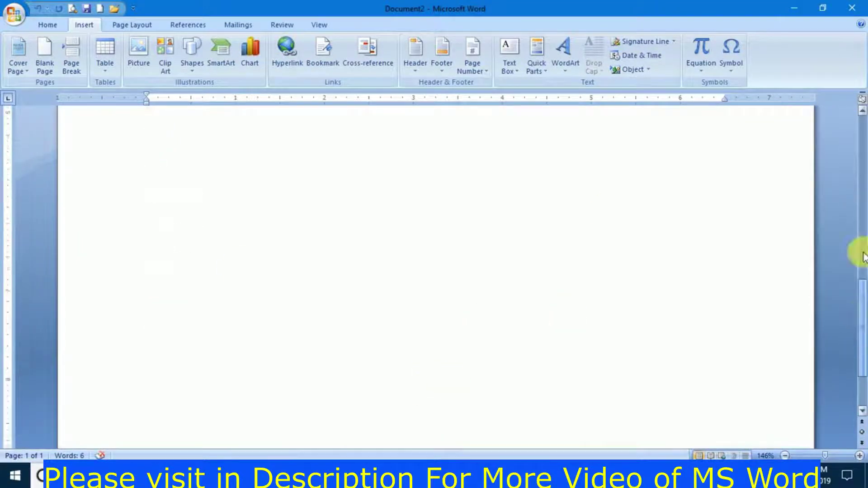
# Insert a blank page before Computer, then undo the insertion
pyautogui.click(147, 314)
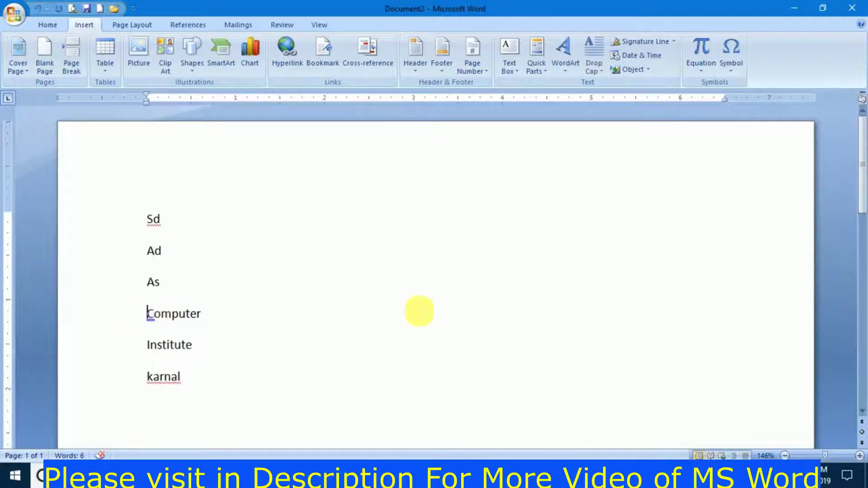
pyautogui.click(44, 51)
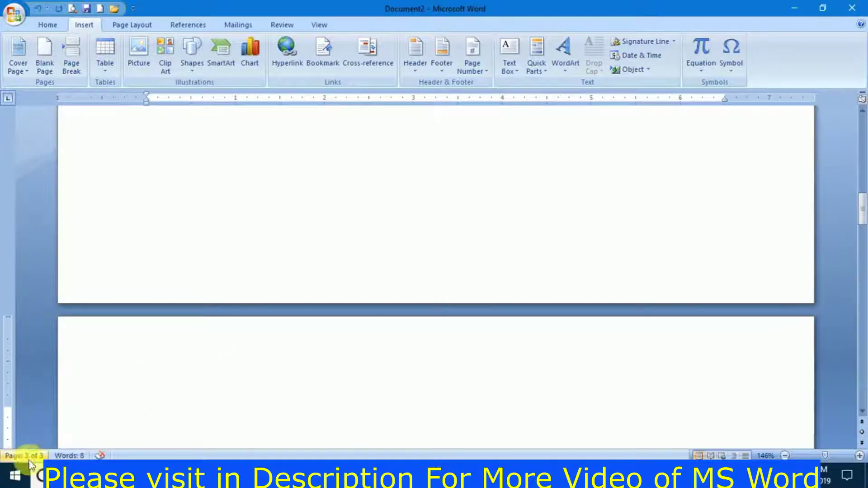
pyautogui.moveTo(860, 201); pyautogui.dragTo(863, 319)
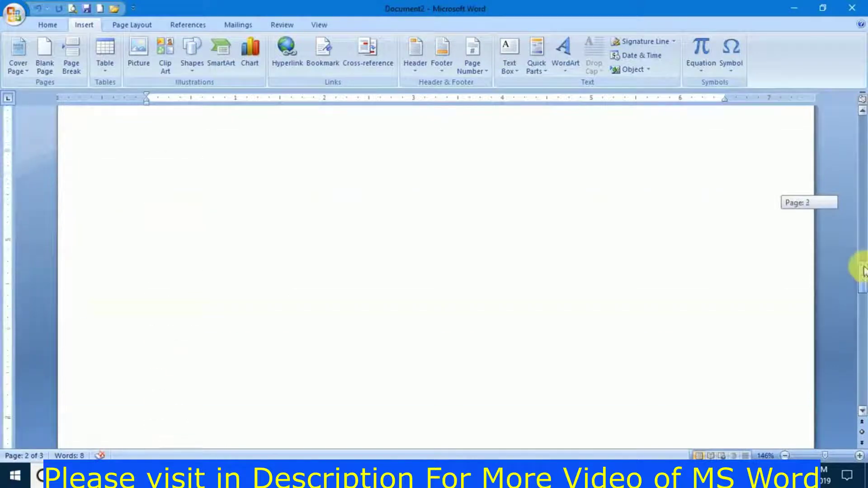
pyautogui.moveTo(863, 317)
pyautogui.mouseDown()
pyautogui.moveTo(862, 231)
pyautogui.moveTo(860, 316)
pyautogui.mouseUp()
pyautogui.click(131, 273)
pyautogui.moveTo(150, 246)
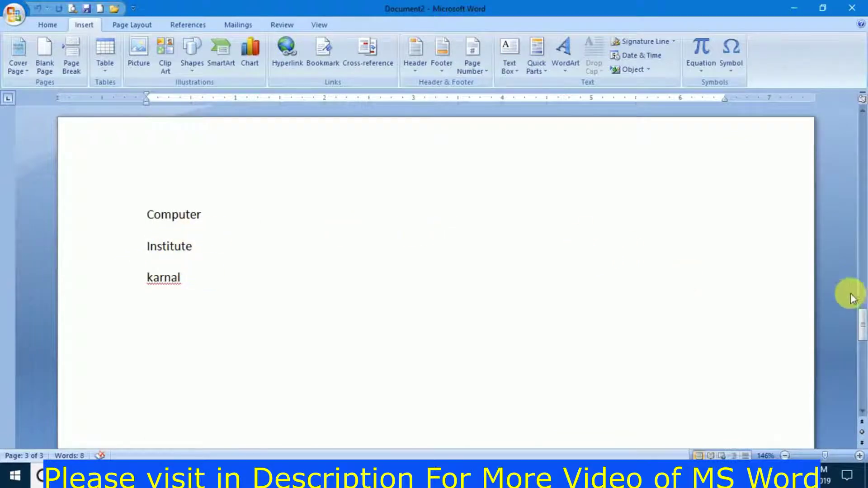
pyautogui.moveTo(862, 325); pyautogui.dragTo(862, 127)
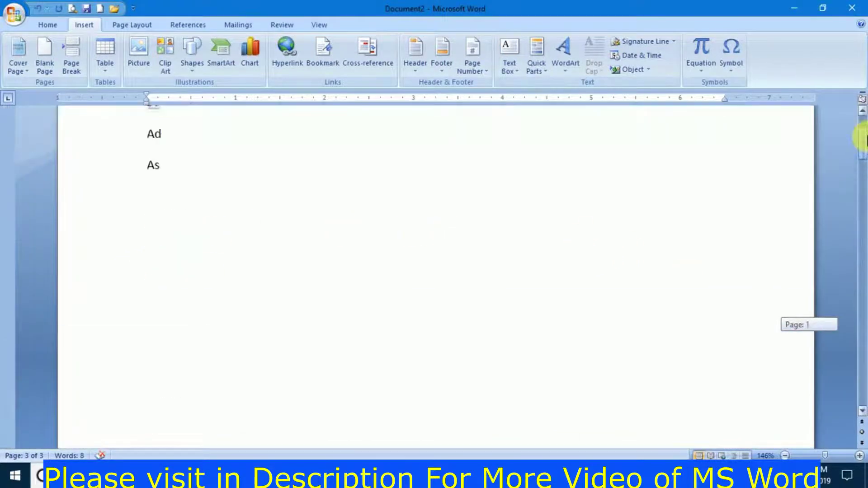
pyautogui.hotkey('ctrl', 'z')
pyautogui.hotkey('ctrl', 'z')
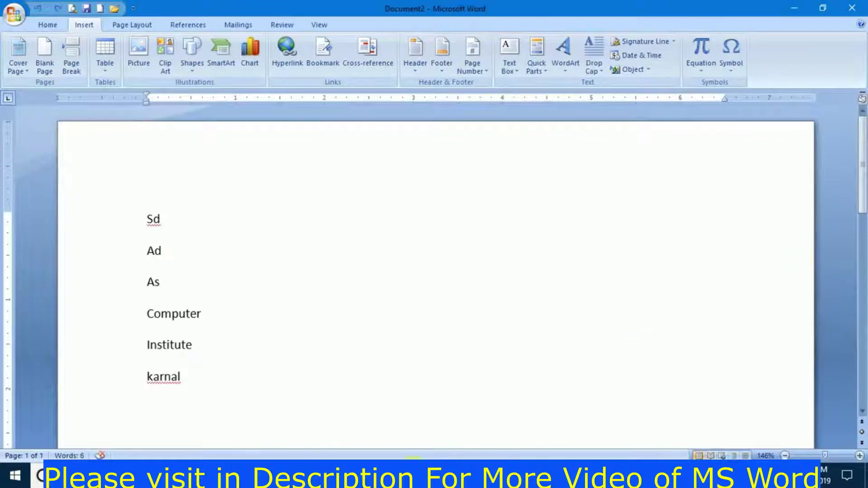
pyautogui.moveTo(859, 142)
pyautogui.mouseDown()
pyautogui.moveTo(864, 291)
pyautogui.moveTo(862, 135)
pyautogui.mouseUp()
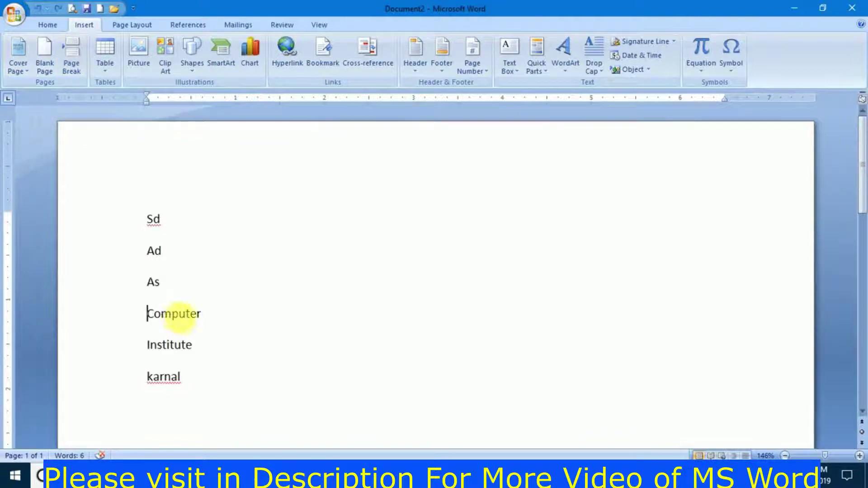
# Push Computer and then Institute onto new pages
pyautogui.click(72, 65)
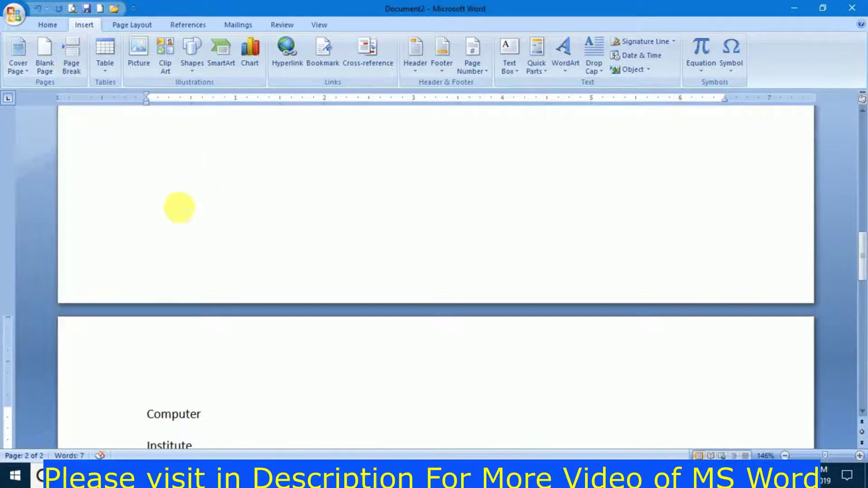
pyautogui.moveTo(862, 253); pyautogui.dragTo(858, 136)
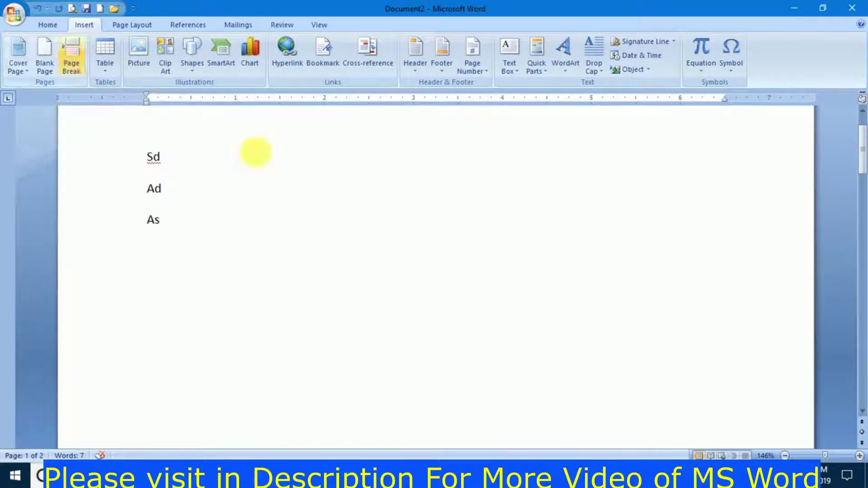
pyautogui.moveTo(858, 154); pyautogui.dragTo(864, 282)
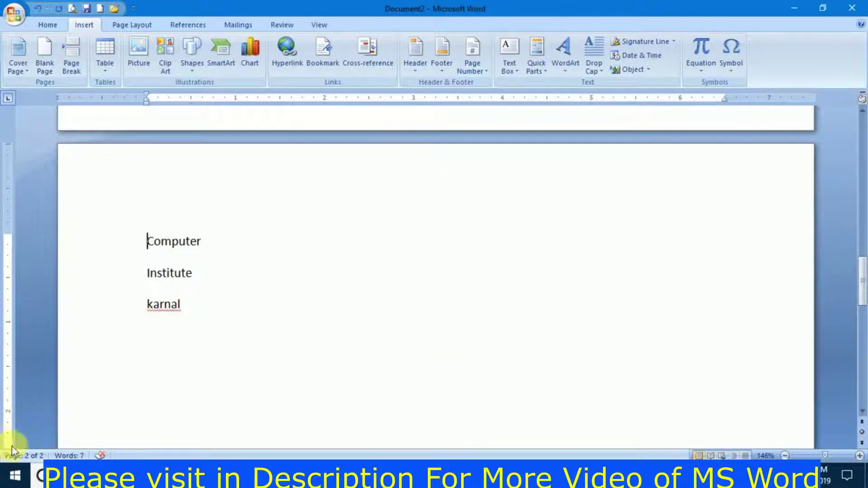
pyautogui.click(147, 273)
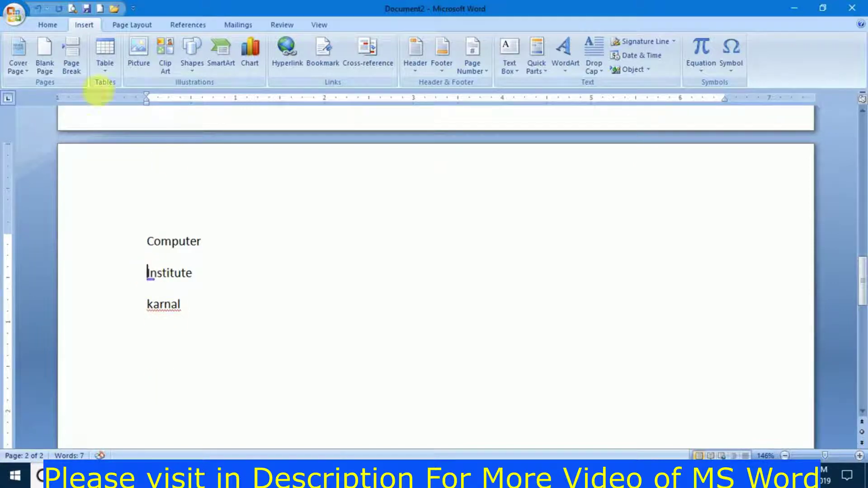
pyautogui.click(74, 55)
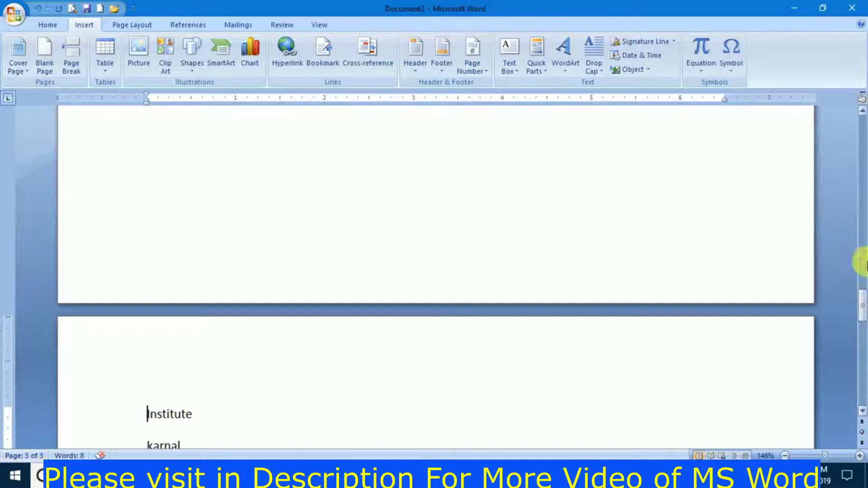
pyautogui.moveTo(861, 305)
pyautogui.mouseDown()
pyautogui.moveTo(863, 327)
pyautogui.moveTo(861, 115)
pyautogui.mouseUp()
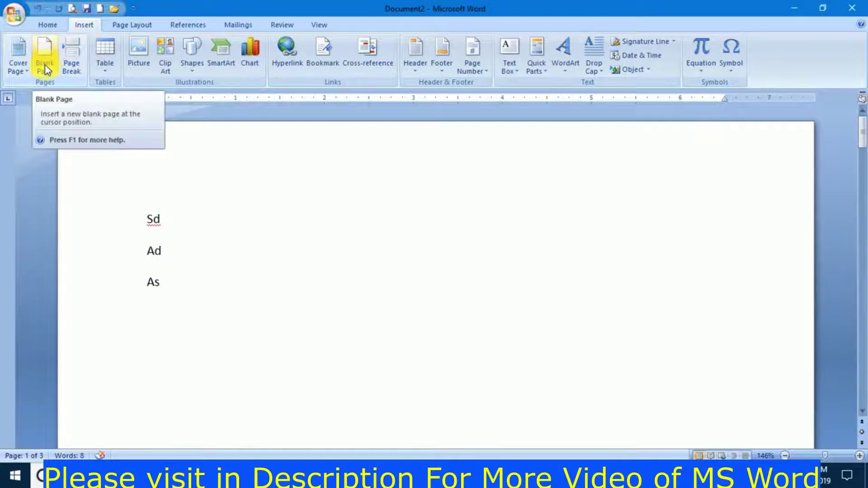
# Select all the text and delete the Sd, Ad and As lines
pyautogui.click(103, 74)
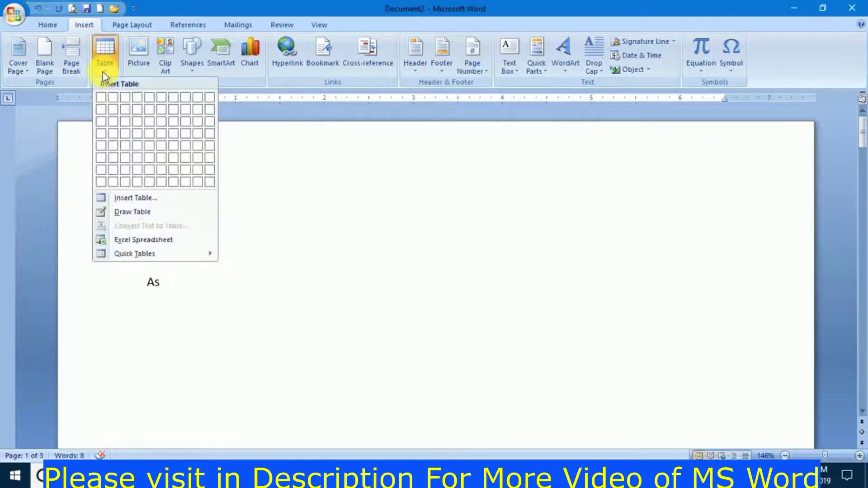
pyautogui.click(242, 310)
pyautogui.doubleClick(241, 311)
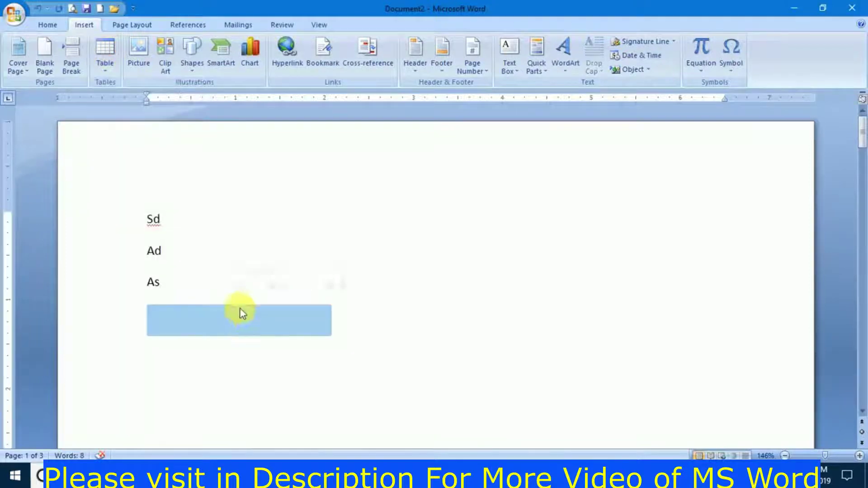
pyautogui.hotkey('ctrl', 'a')
pyautogui.press('Delete')
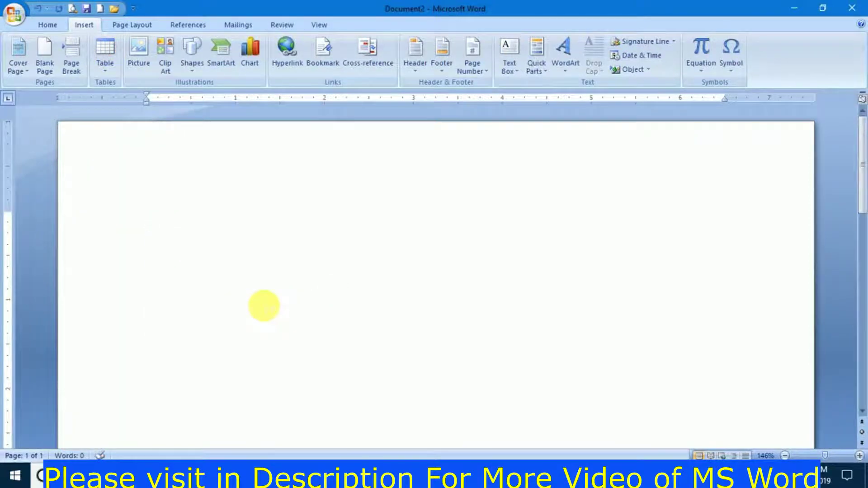
# Insert an 8x7 table with headers Name, Roll, class, then delete it
pyautogui.click(102, 75)
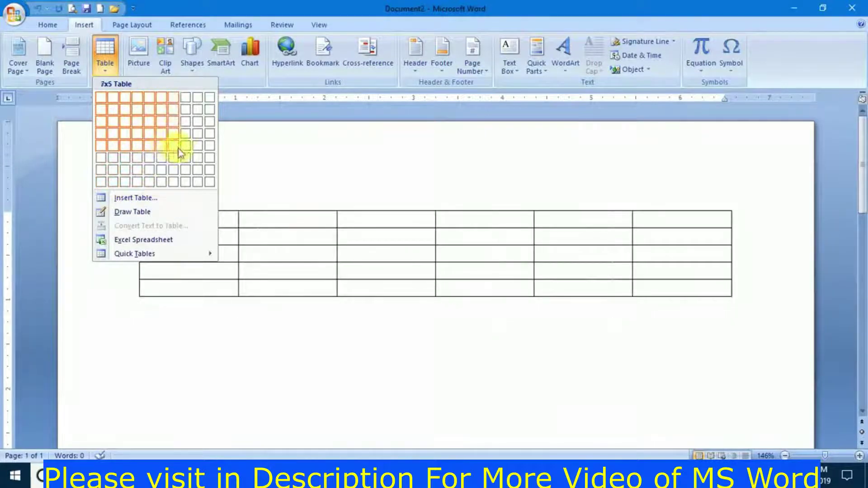
pyautogui.click(181, 174)
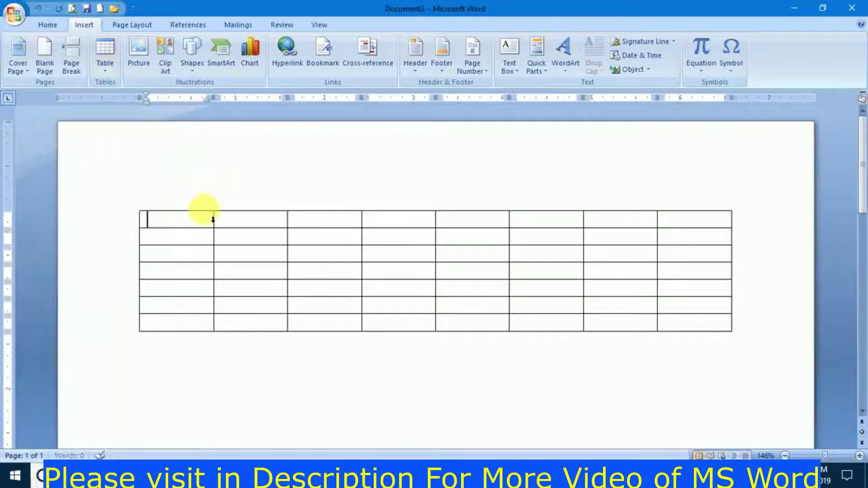
pyautogui.write('name')
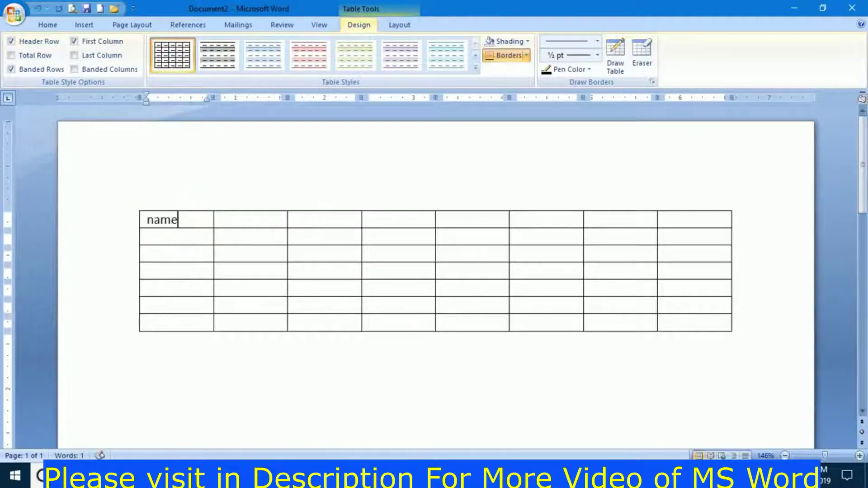
pyautogui.press('Tab')
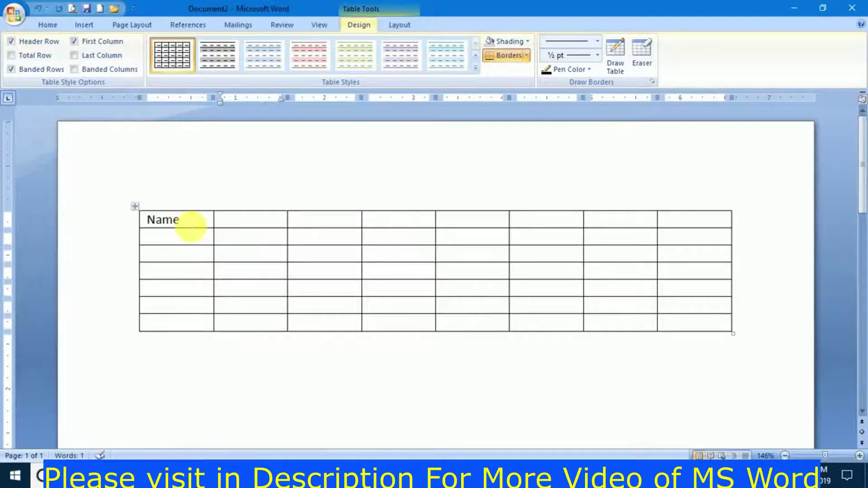
pyautogui.write('roll')
pyautogui.press('Tab')
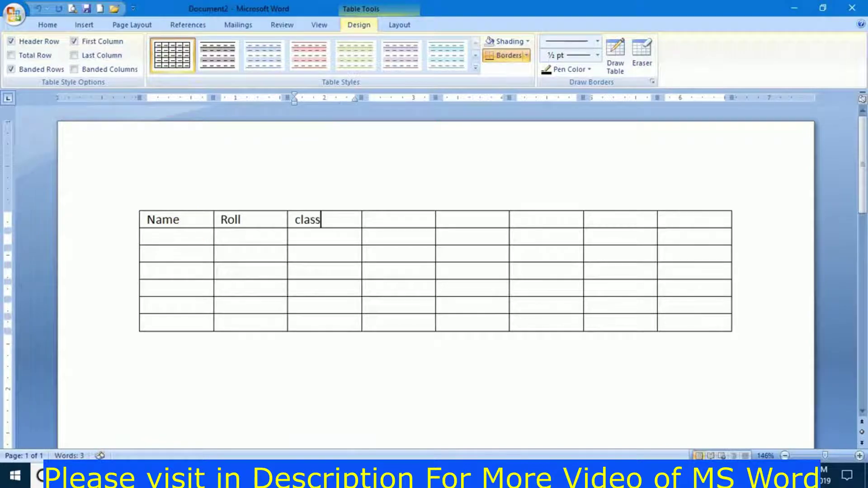
pyautogui.click(397, 225)
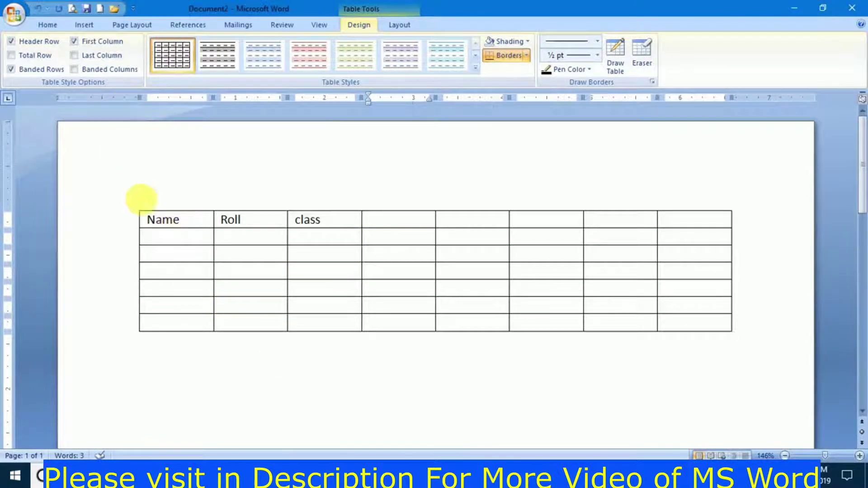
pyautogui.hotkey('ctrl', 'a')
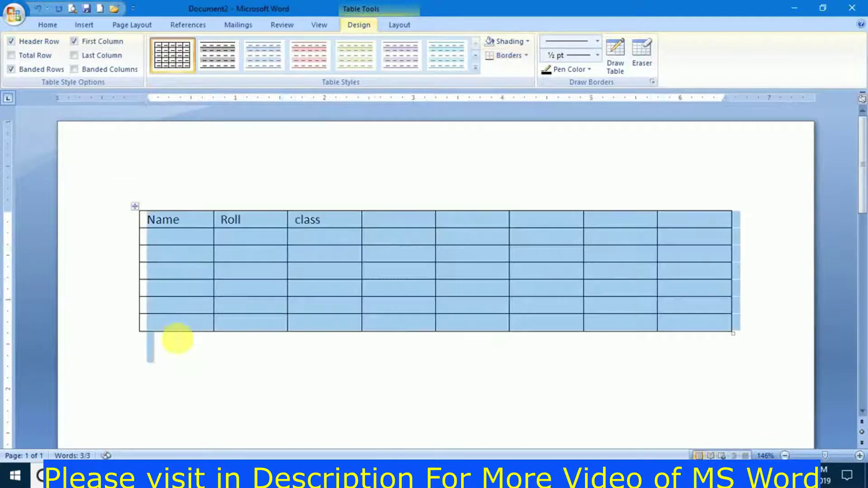
pyautogui.press('Delete')
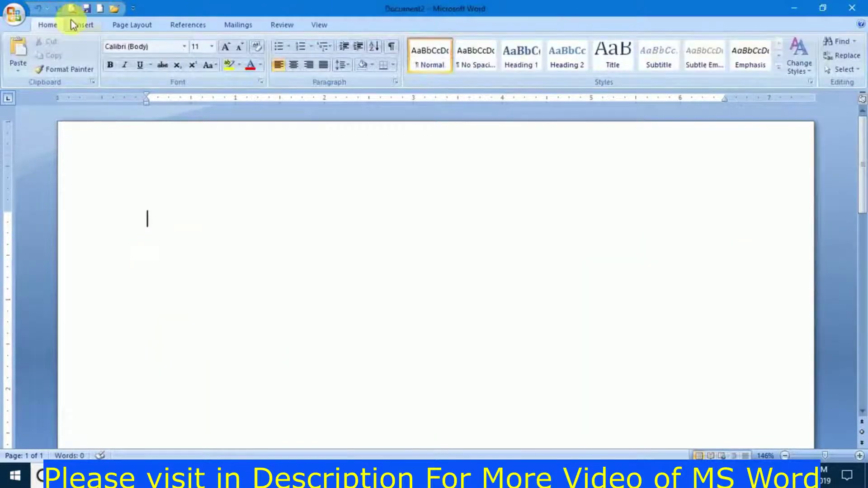
# Insert a 6-column, 50-row table through the Insert Table dialog
pyautogui.click(76, 27)
pyautogui.click(114, 67)
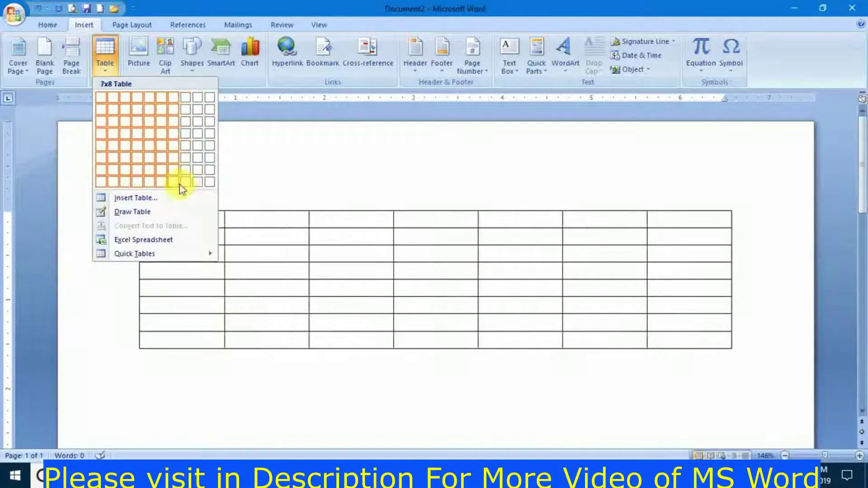
pyautogui.click(152, 204)
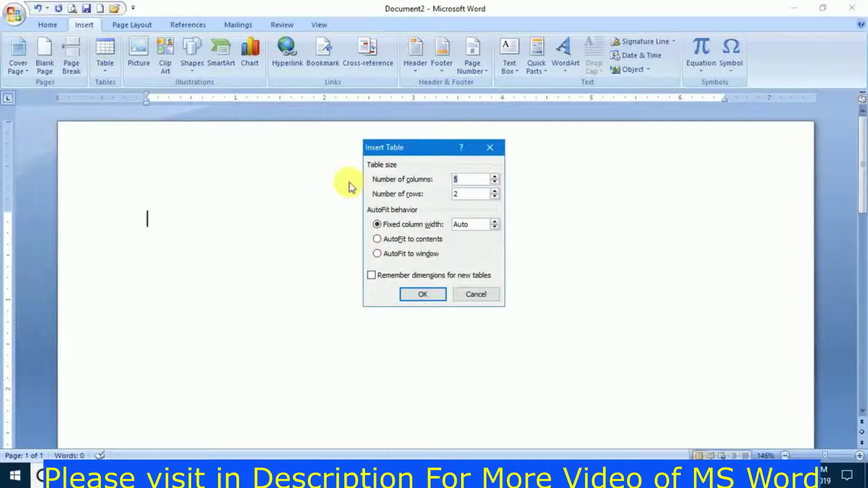
pyautogui.moveTo(400, 153); pyautogui.dragTo(148, 142)
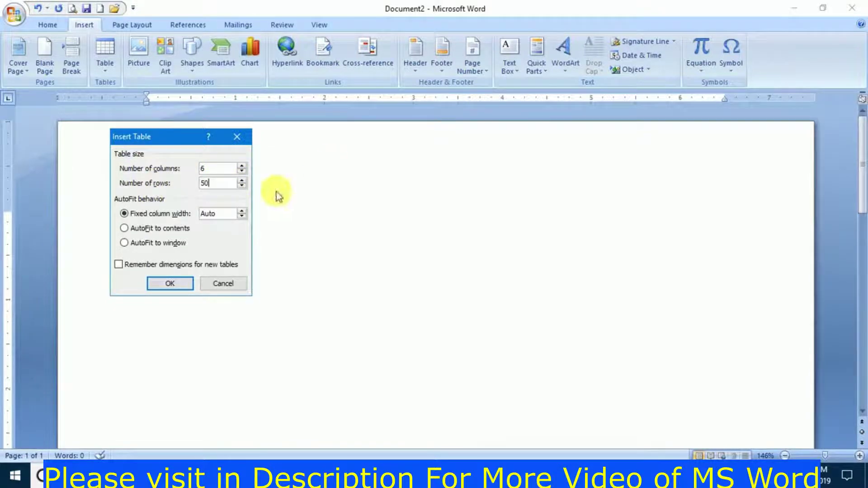
pyautogui.click(170, 284)
# Drag the second and third first-row cell borders left, then undo to remove the table
pyautogui.moveTo(862, 147)
pyautogui.mouseDown()
pyautogui.moveTo(862, 287)
pyautogui.moveTo(862, 141)
pyautogui.mouseUp()
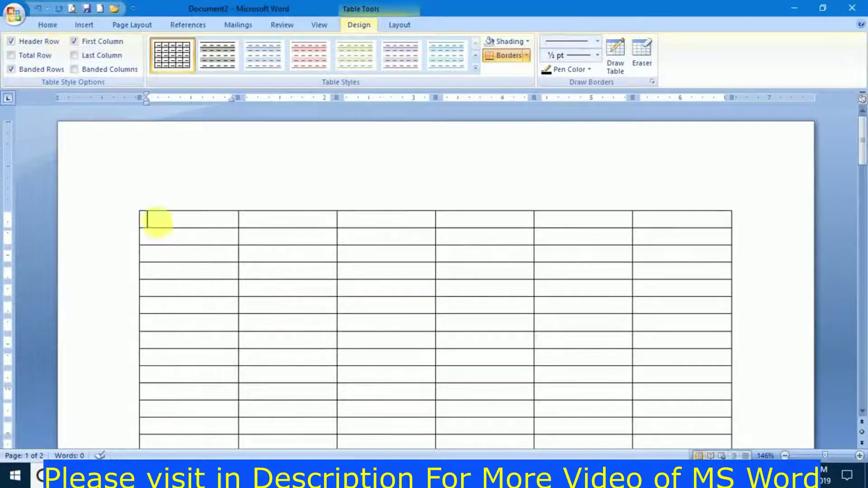
pyautogui.click(248, 224)
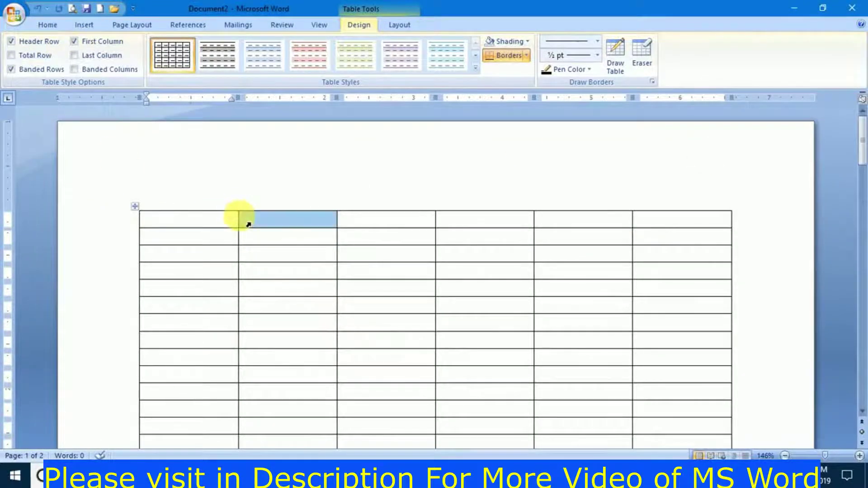
pyautogui.moveTo(247, 225)
pyautogui.mouseDown()
pyautogui.moveTo(201, 225)
pyautogui.moveTo(207, 228)
pyautogui.mouseUp()
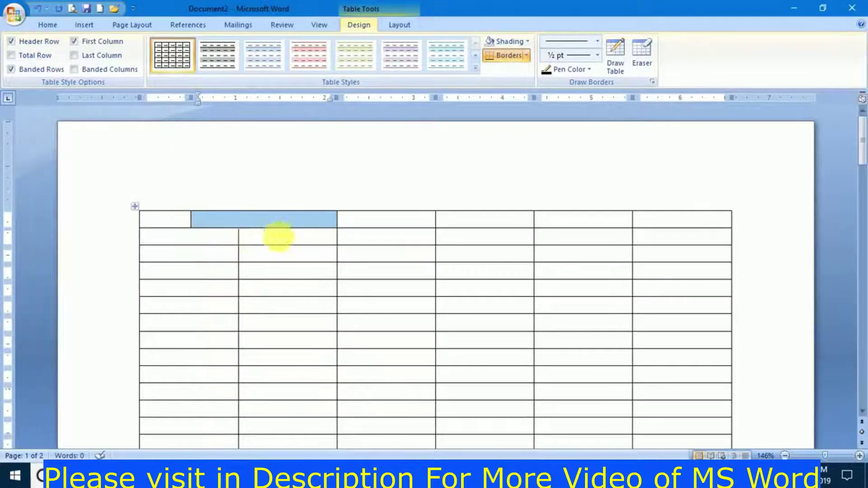
pyautogui.click(347, 228)
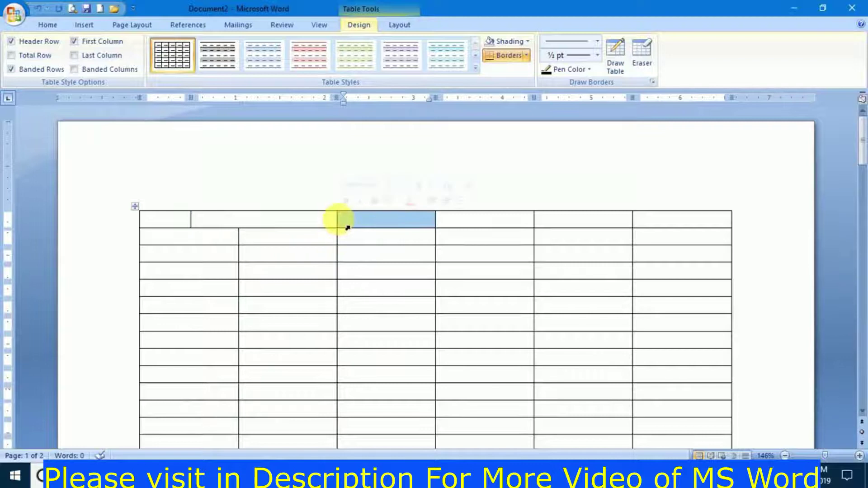
pyautogui.moveTo(345, 228); pyautogui.dragTo(297, 230)
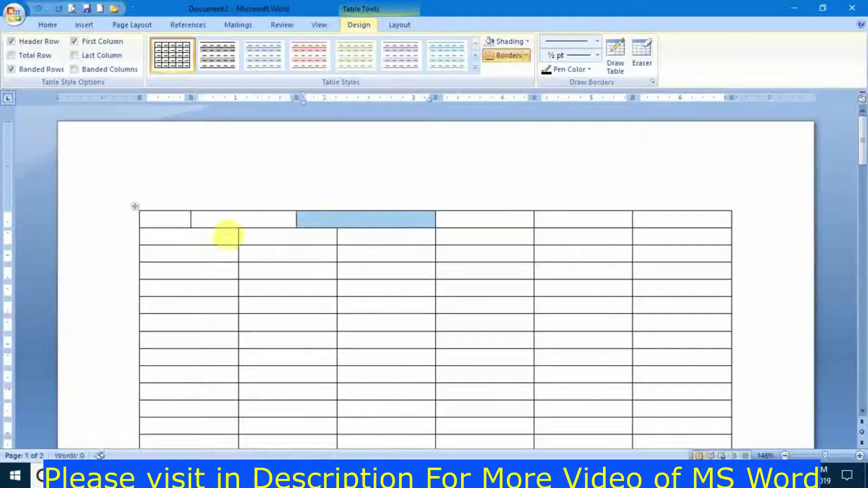
pyautogui.click(365, 264)
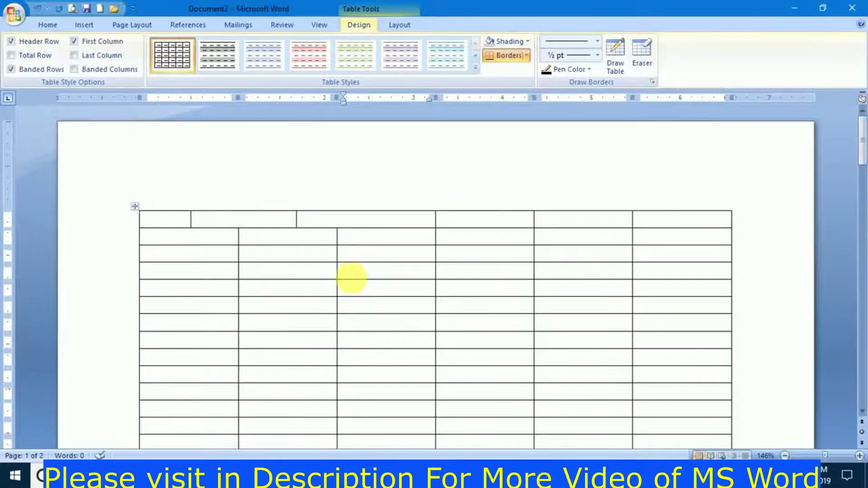
pyautogui.hotkey('ctrl', 'z')
pyautogui.hotkey('ctrl', 'z')
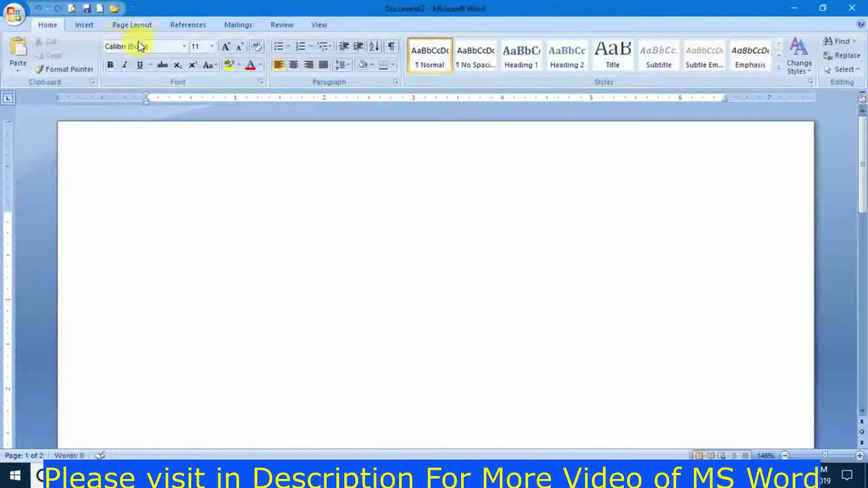
# Switch to Draw Table and draw the table's outer border across the page
pyautogui.click(83, 26)
pyautogui.click(105, 56)
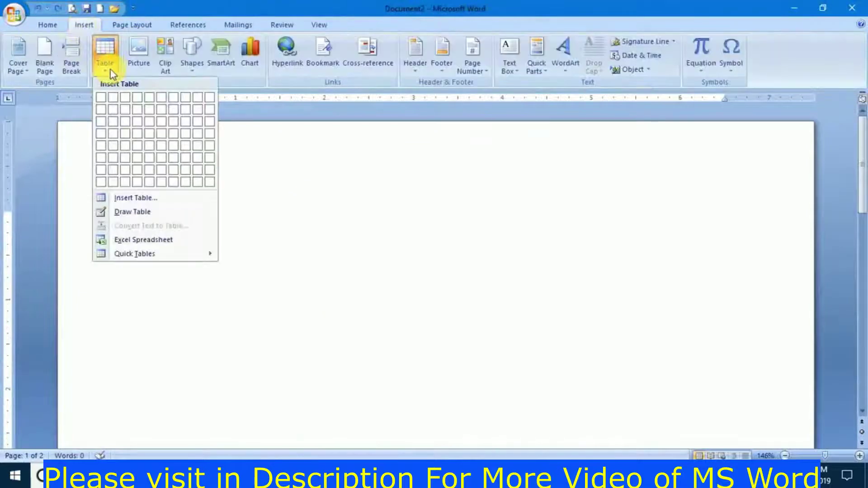
pyautogui.click(138, 214)
pyautogui.moveTo(140, 190); pyautogui.dragTo(725, 400)
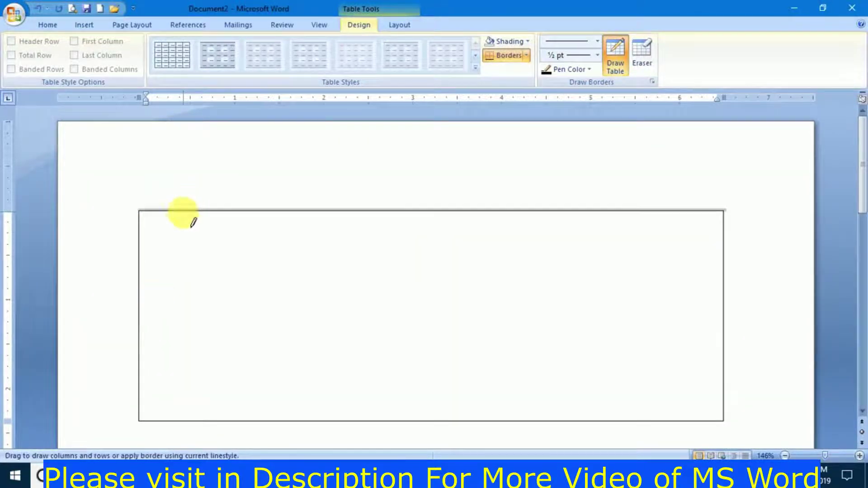
# Draw seven vertical dividers to form eight columns
pyautogui.moveTo(194, 221); pyautogui.dragTo(193, 376)
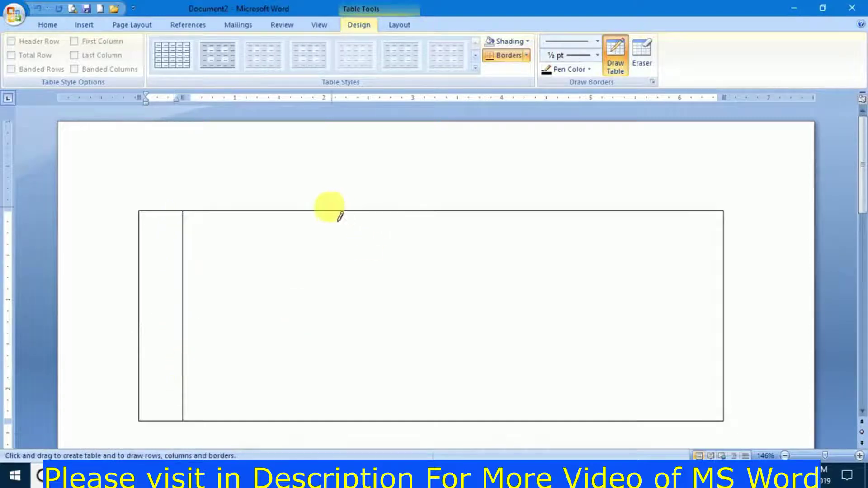
pyautogui.moveTo(309, 214); pyautogui.dragTo(307, 362)
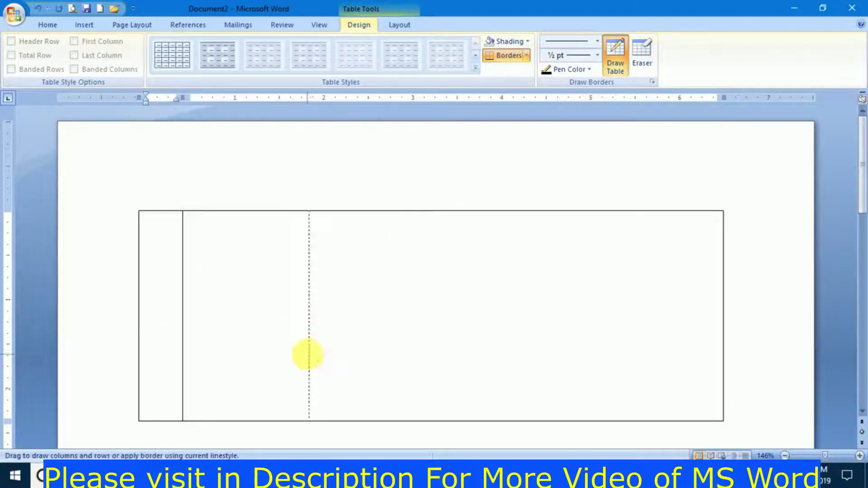
pyautogui.moveTo(375, 212); pyautogui.dragTo(388, 384)
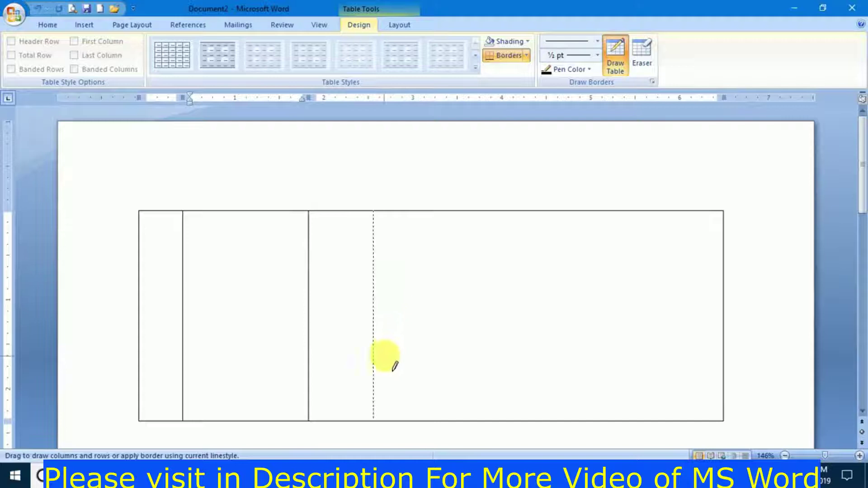
pyautogui.moveTo(451, 280); pyautogui.dragTo(459, 353)
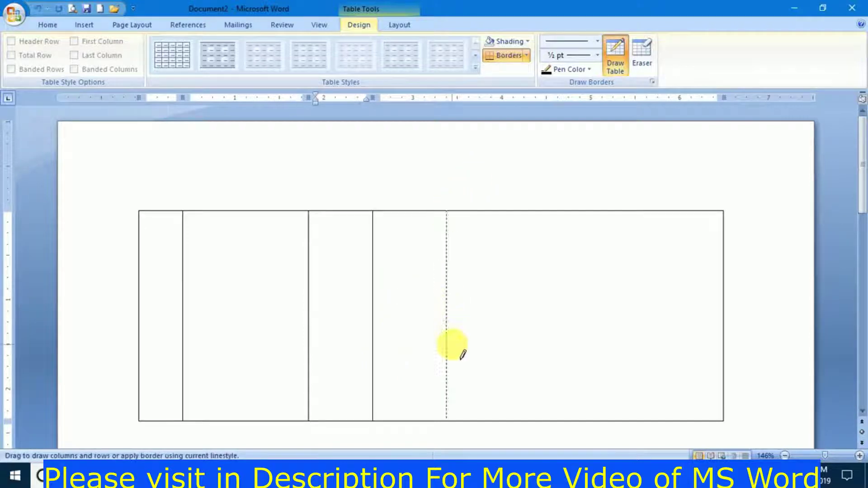
pyautogui.moveTo(511, 215); pyautogui.dragTo(518, 384)
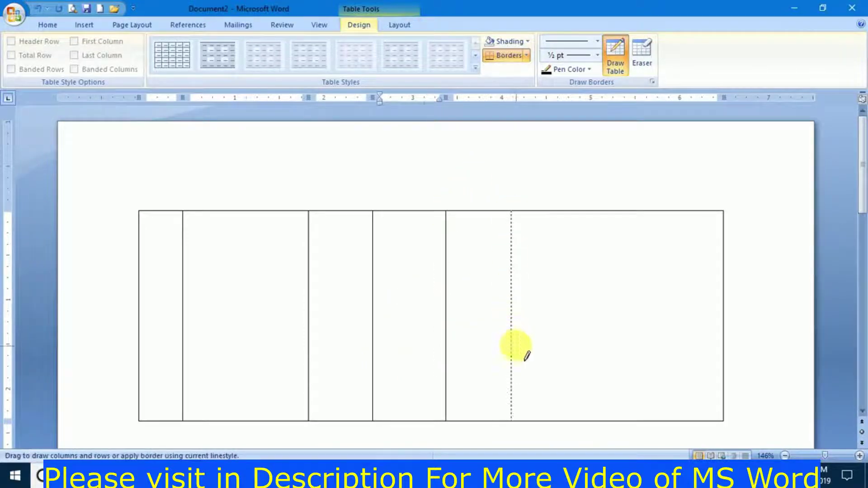
pyautogui.moveTo(583, 212); pyautogui.dragTo(582, 379)
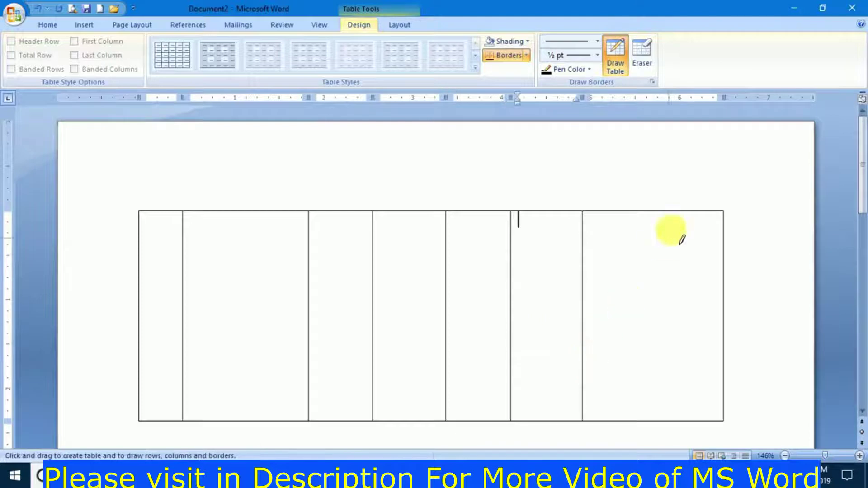
pyautogui.moveTo(655, 211); pyautogui.dragTo(651, 364)
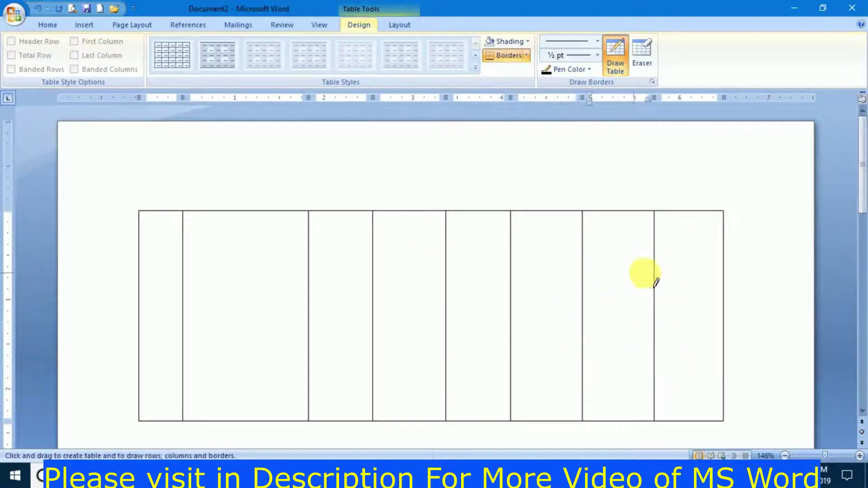
# Draw three horizontal borders to create four rows
pyautogui.moveTo(144, 242); pyautogui.dragTo(719, 242)
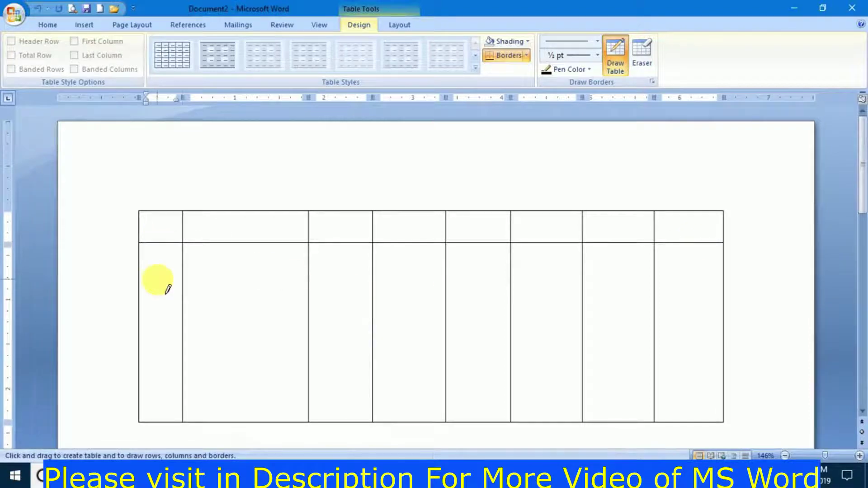
pyautogui.moveTo(140, 317)
pyautogui.mouseDown()
pyautogui.moveTo(573, 332)
pyautogui.moveTo(696, 321)
pyautogui.mouseUp()
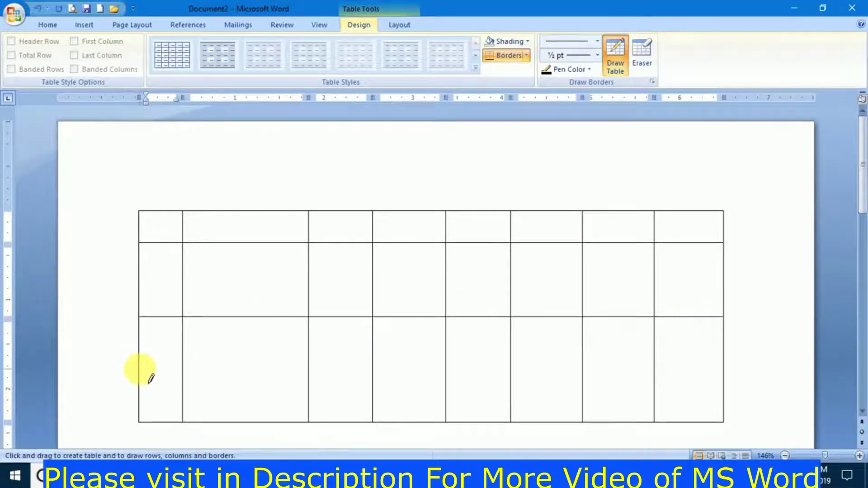
pyautogui.moveTo(145, 369); pyautogui.dragTo(713, 383)
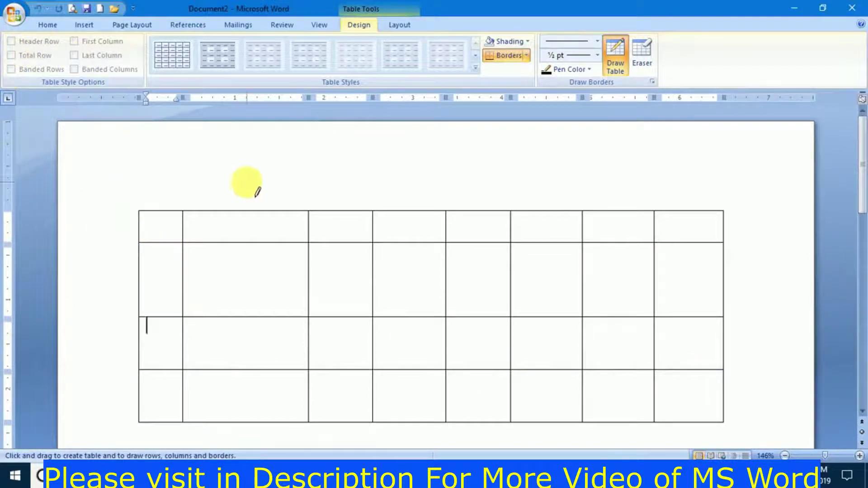
# Dismiss the table options and switch to the TRAINING CERTIFICATE 2 window
pyautogui.click(84, 23)
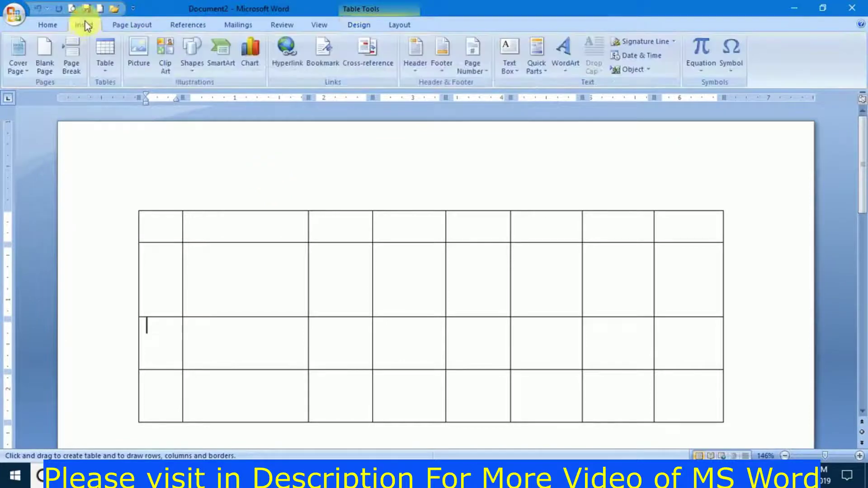
pyautogui.click(104, 62)
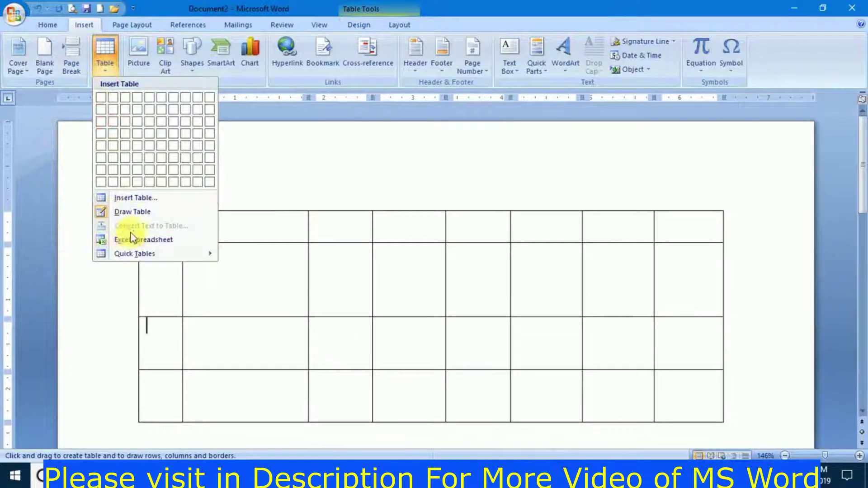
pyautogui.click(289, 158)
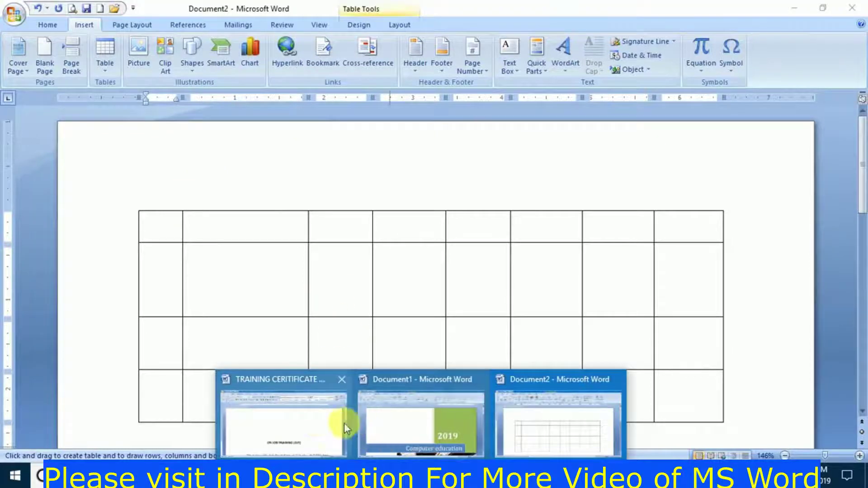
pyautogui.click(321, 417)
pyautogui.moveTo(862, 175)
pyautogui.mouseDown()
pyautogui.moveTo(861, 341)
pyautogui.moveTo(854, 173)
pyautogui.mouseUp()
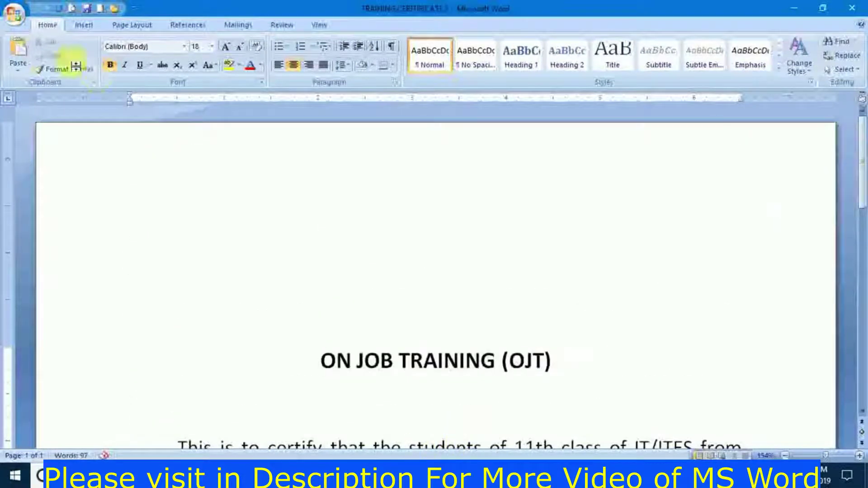
# Open XYZ.docx from Recent Documents with its password and scroll to the certificate text
pyautogui.click(13, 14)
pyautogui.click(110, 66)
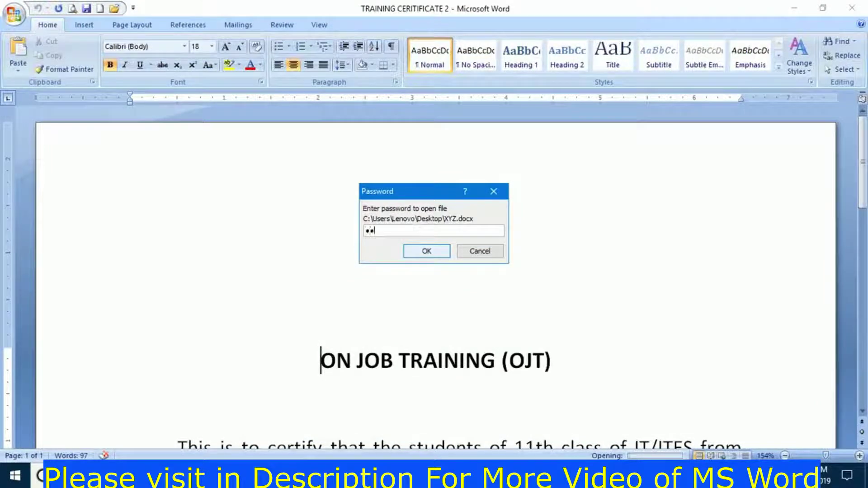
pyautogui.click(426, 251)
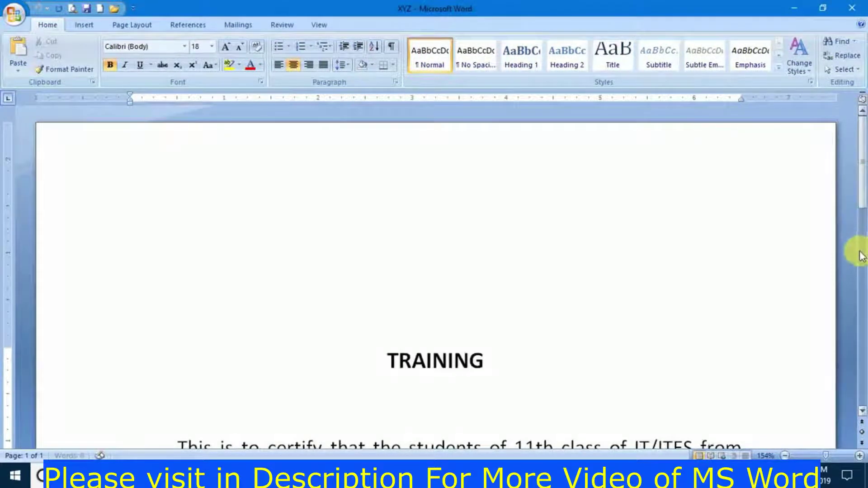
pyautogui.moveTo(862, 166); pyautogui.dragTo(861, 228)
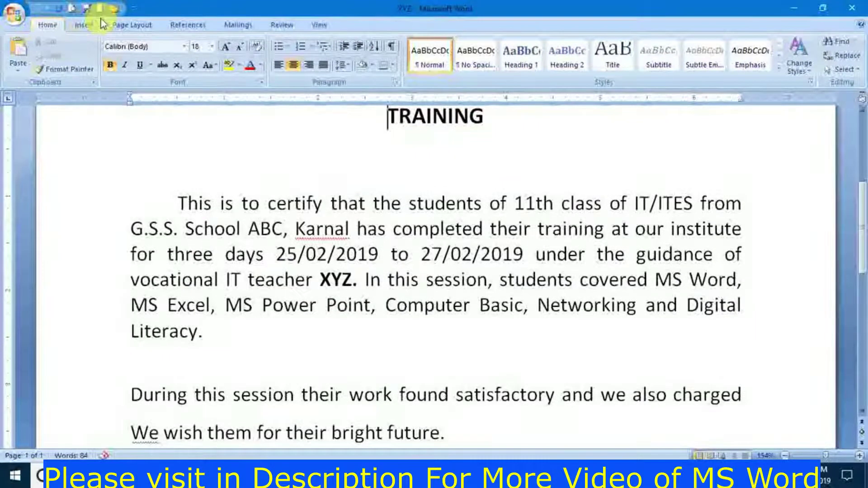
pyautogui.click(86, 25)
pyautogui.click(103, 67)
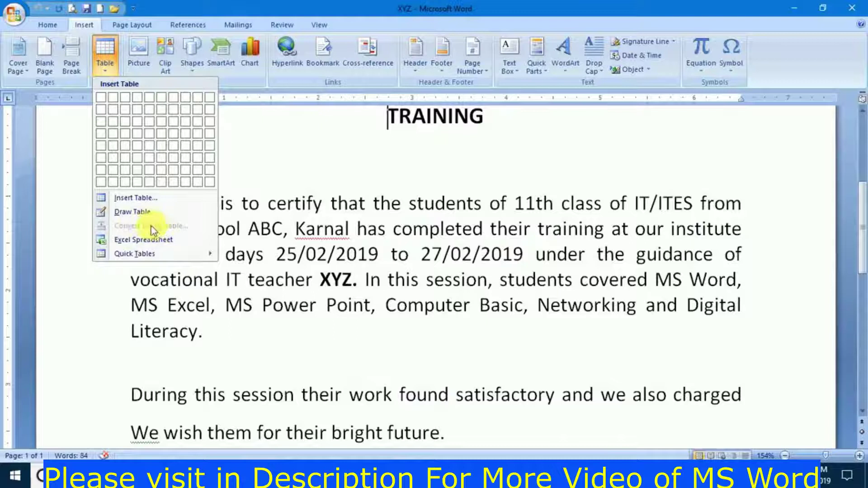
pyautogui.click(164, 204)
pyautogui.moveTo(165, 203)
pyautogui.mouseDown()
pyautogui.moveTo(540, 364)
pyautogui.moveTo(520, 437)
pyautogui.mouseUp()
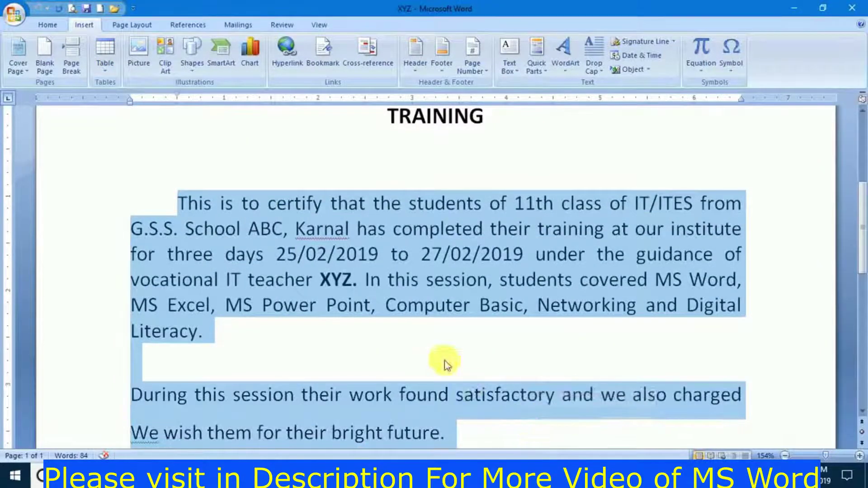
pyautogui.click(103, 65)
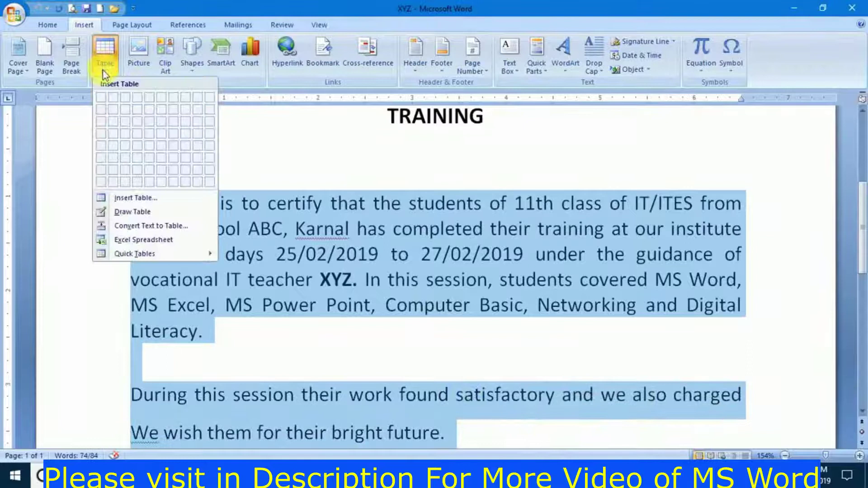
pyautogui.click(123, 226)
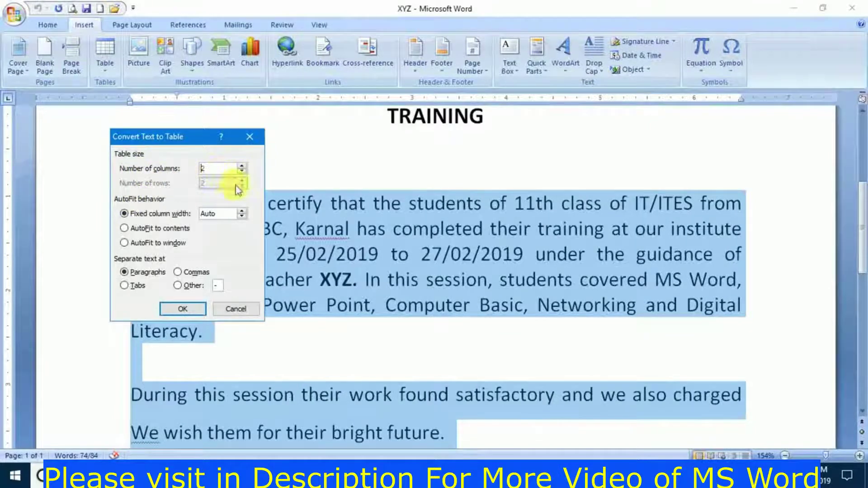
pyautogui.click(184, 308)
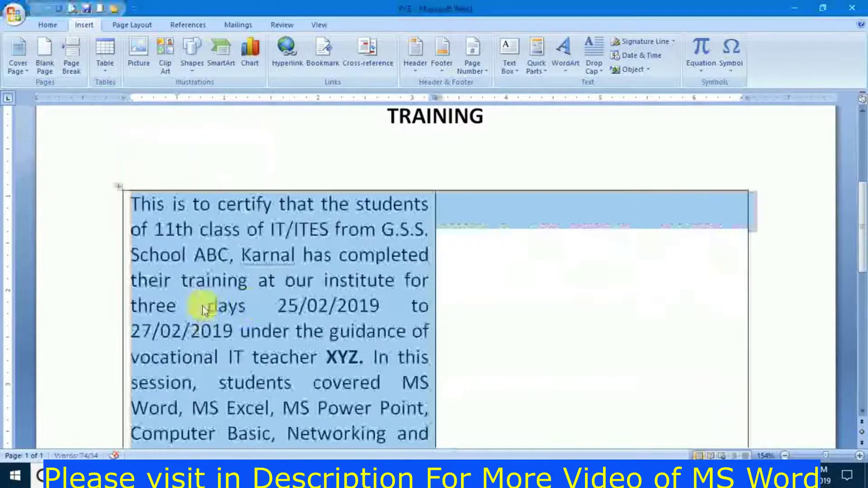
pyautogui.click(445, 260)
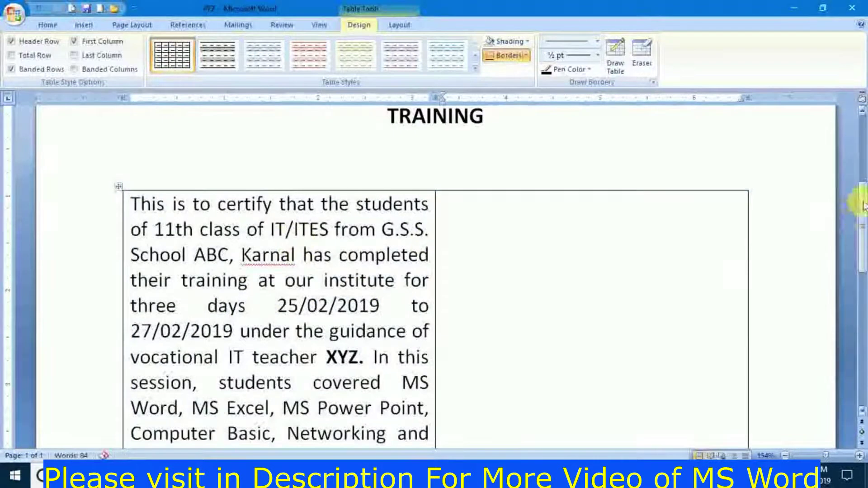
pyautogui.moveTo(863, 205)
pyautogui.mouseDown()
pyautogui.moveTo(863, 217)
pyautogui.moveTo(862, 183)
pyautogui.mouseUp()
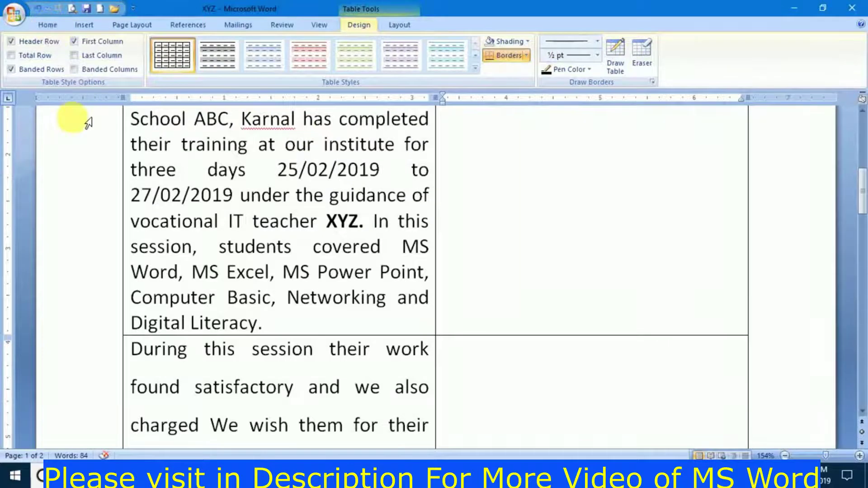
pyautogui.hotkey('ctrl', 'z')
pyautogui.moveTo(859, 170); pyautogui.dragTo(861, 152)
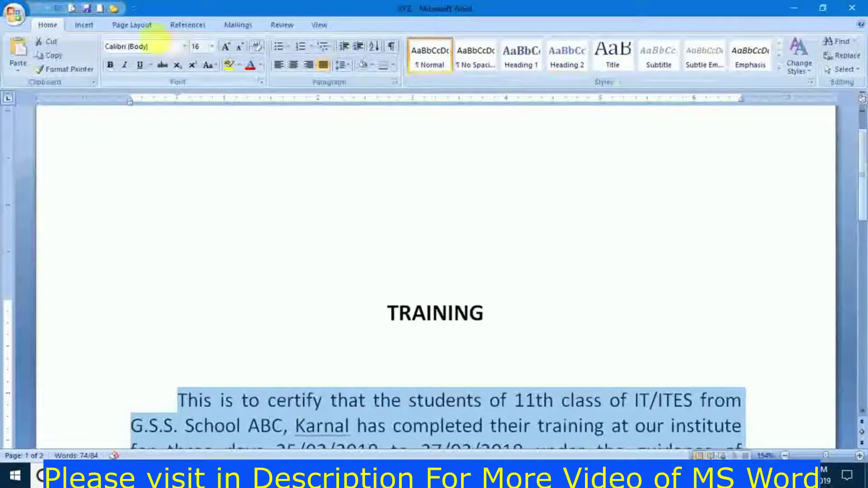
# Switch to the Document1 cover page window and scroll down
pyautogui.click(82, 25)
pyautogui.click(104, 63)
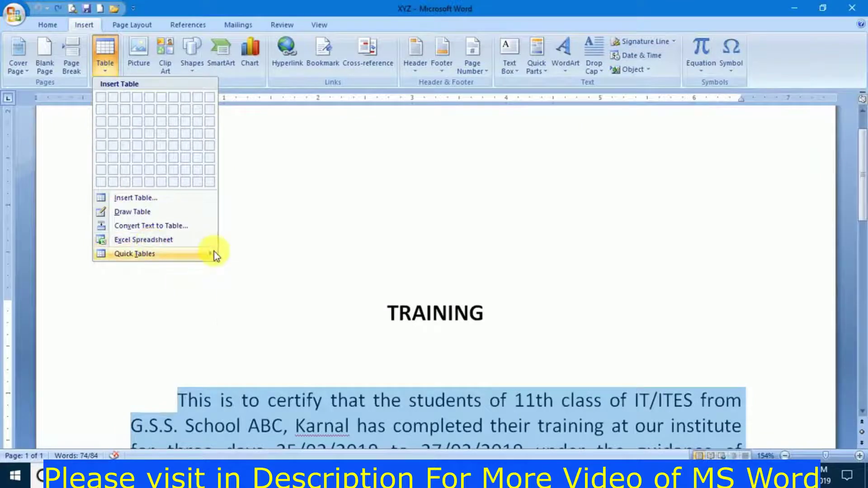
pyautogui.moveTo(156, 253)
pyautogui.click(421, 478)
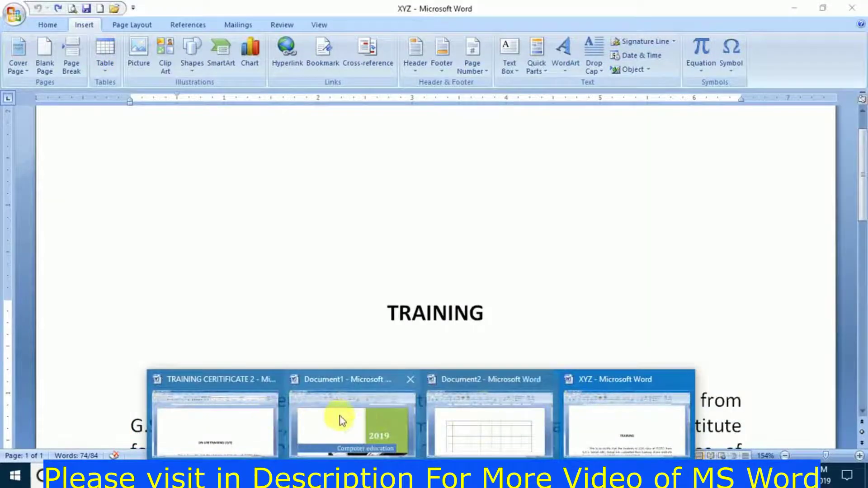
pyautogui.click(373, 415)
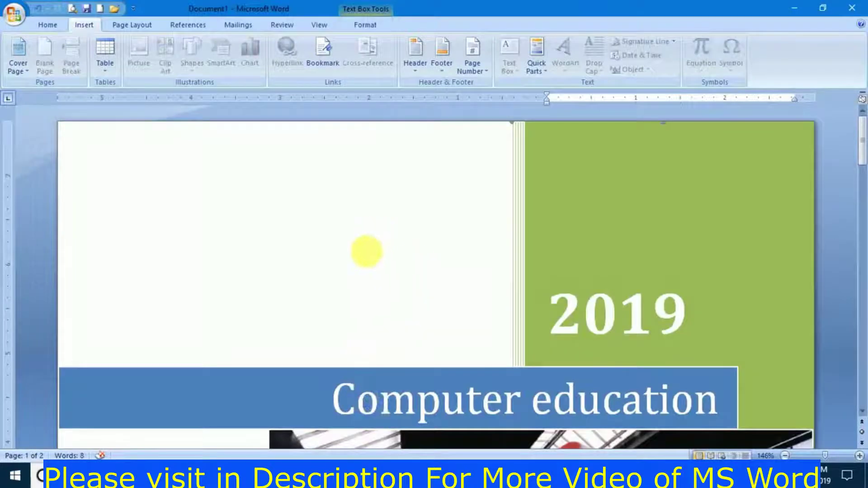
pyautogui.click(370, 276)
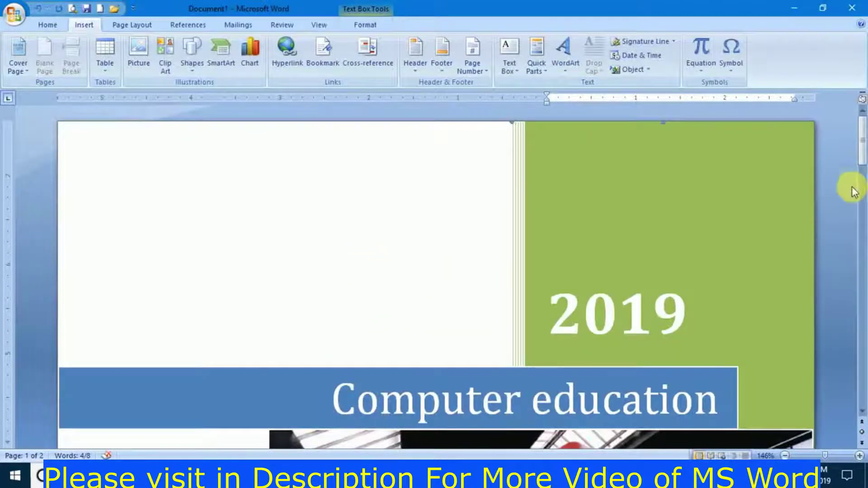
pyautogui.scroll(-8, 850, 189)
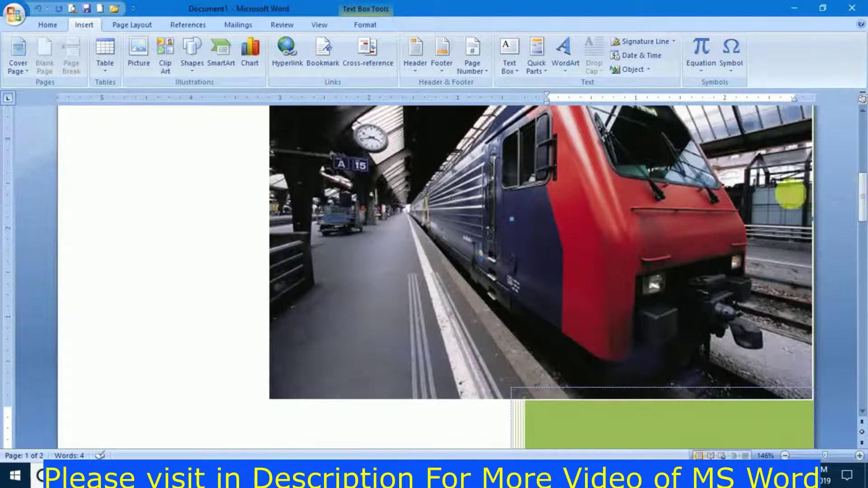
# Create a new blank document from the Office button
pyautogui.click(13, 14)
pyautogui.click(49, 44)
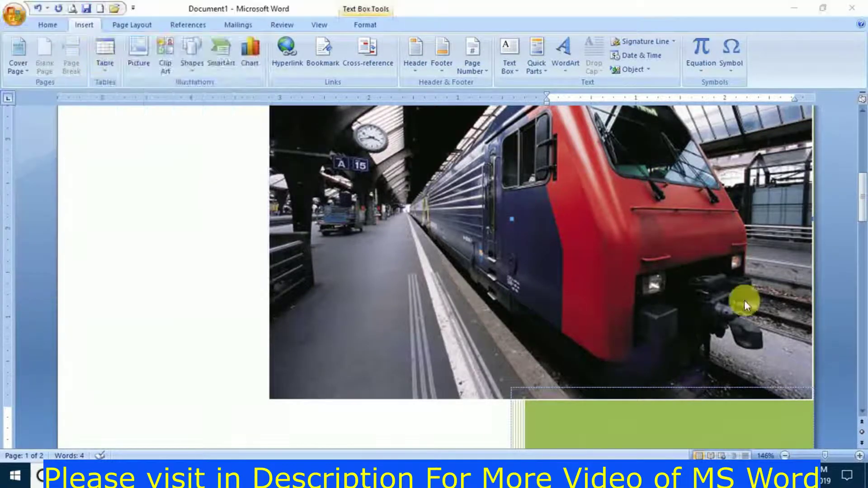
pyautogui.click(708, 409)
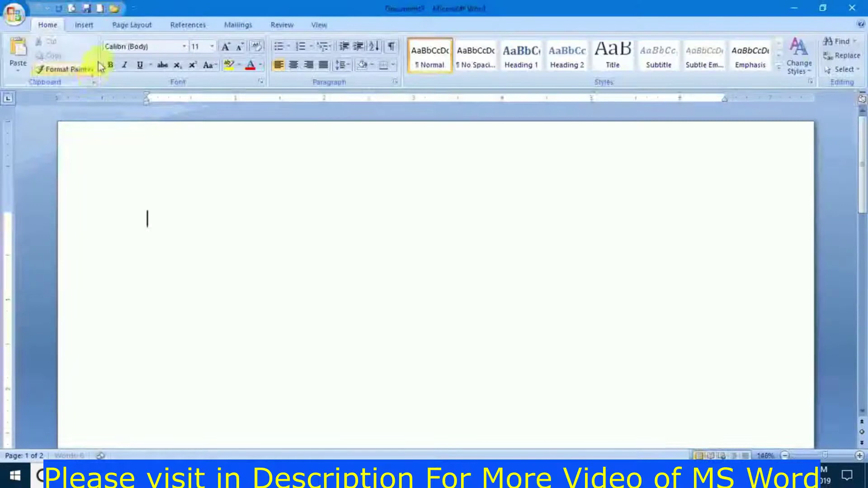
# Embed an Excel spreadsheet and type sample entries into cells such as B3, D4 and F3
pyautogui.click(92, 23)
pyautogui.click(104, 72)
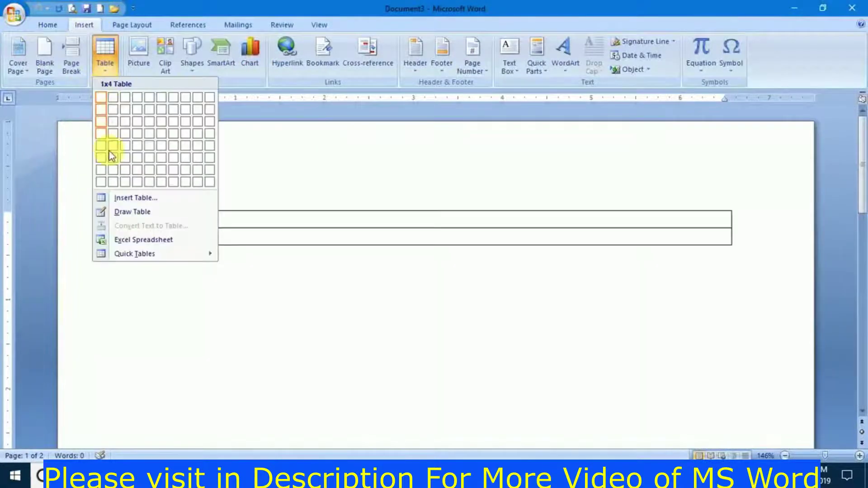
pyautogui.click(145, 241)
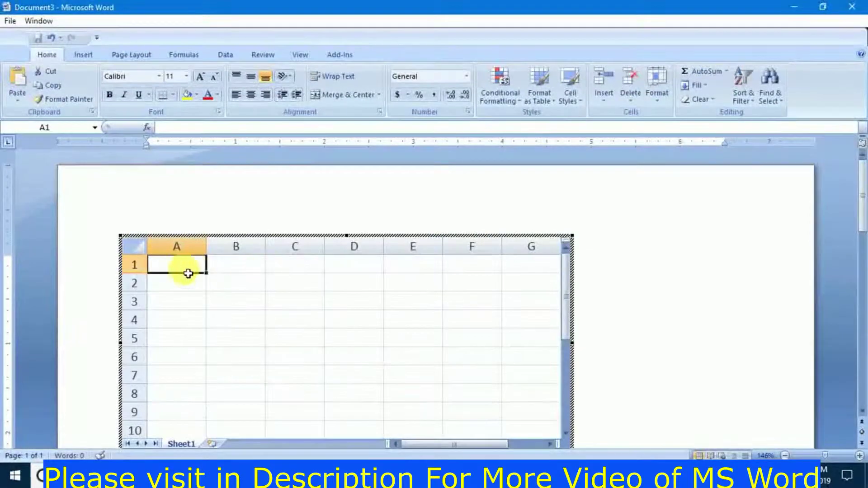
pyautogui.write('asdas')
pyautogui.click(258, 298)
pyautogui.write('sdasdasd')
pyautogui.click(384, 315)
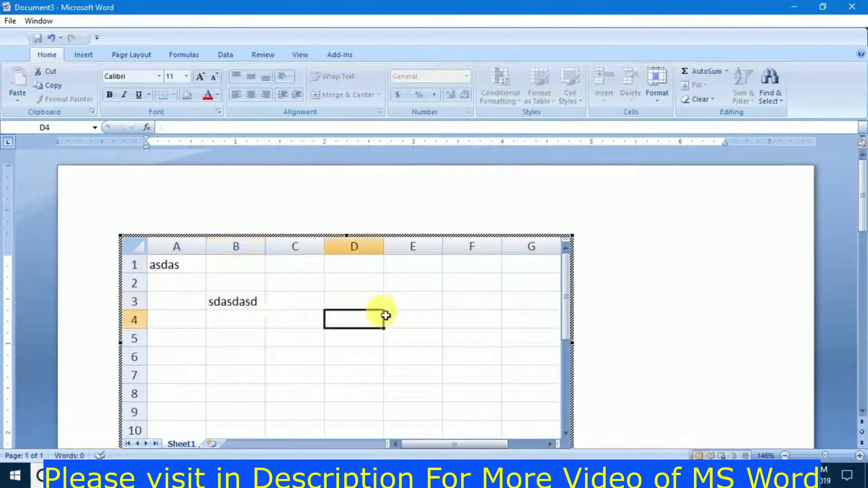
pyautogui.write('asdasdsa')
pyautogui.click(457, 300)
pyautogui.write('asdasdas')
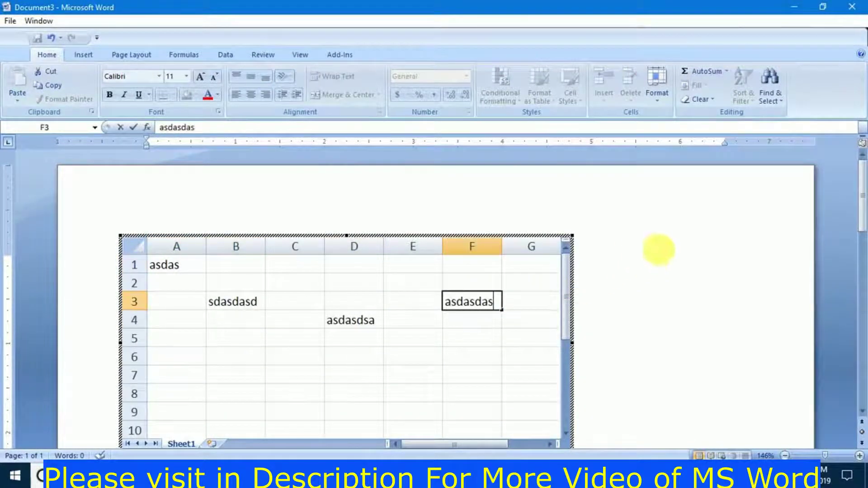
pyautogui.click(662, 253)
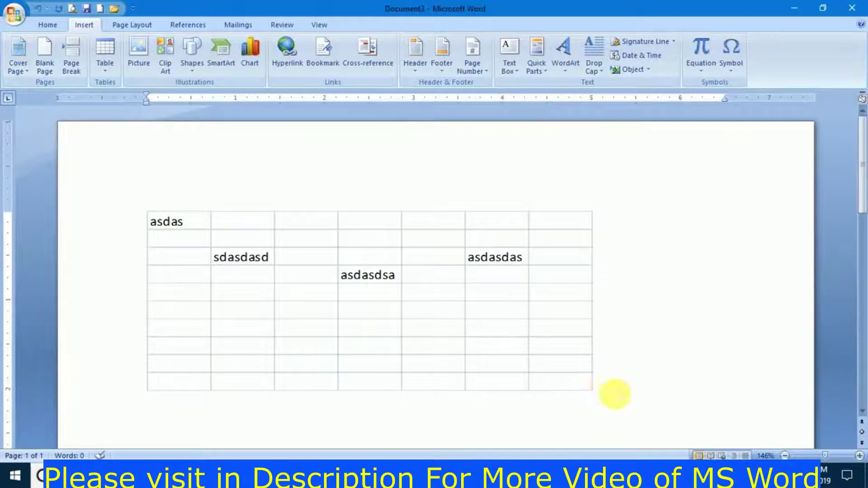
# Select the embedded spreadsheet table and remove it, leaving the page blank
pyautogui.click(196, 228)
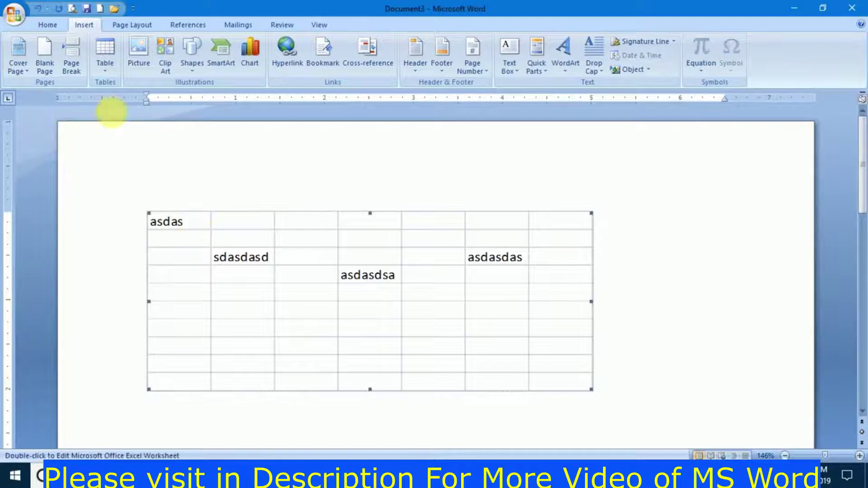
pyautogui.click(105, 52)
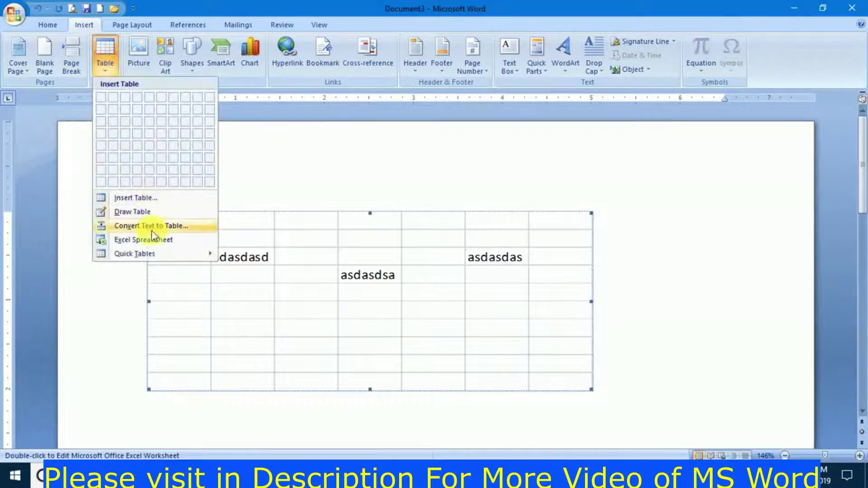
pyautogui.moveTo(134, 253)
pyautogui.click(404, 171)
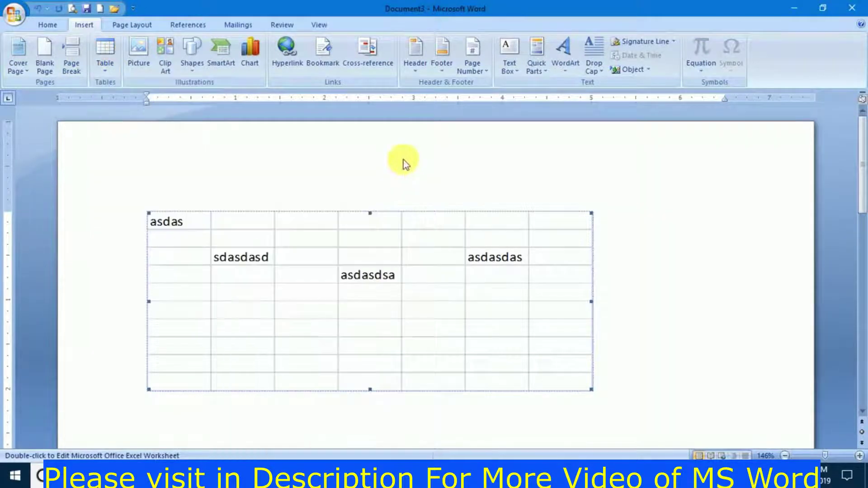
pyautogui.hotkey('ctrl', 'a')
pyautogui.click(389, 181)
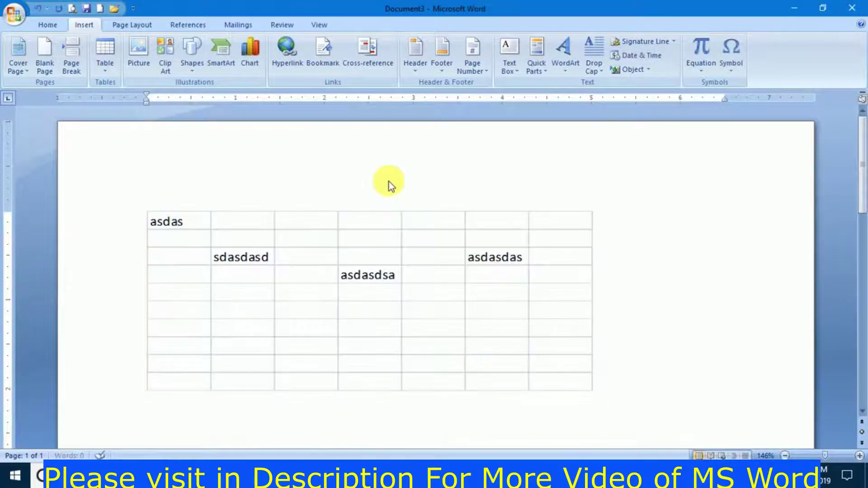
pyautogui.hotkey('ctrl', 'z')
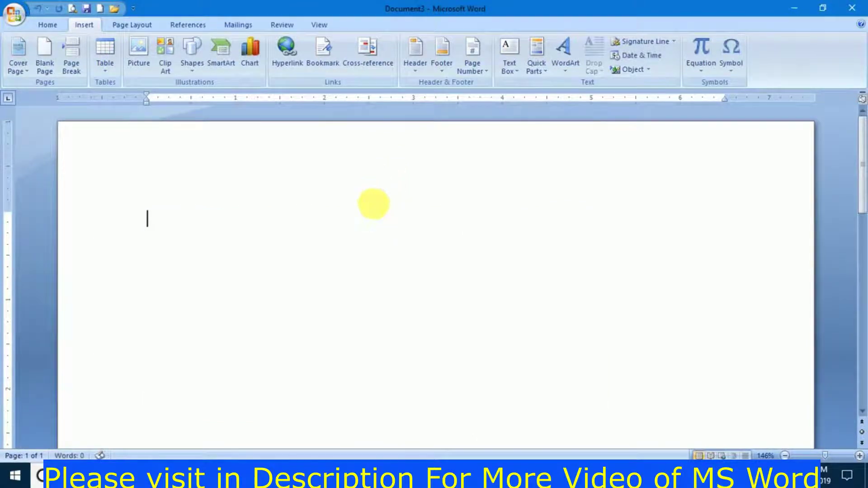
# Insert the Calendar 2 quick table, a MAY month calendar, from the Quick Tables gallery
pyautogui.click(104, 68)
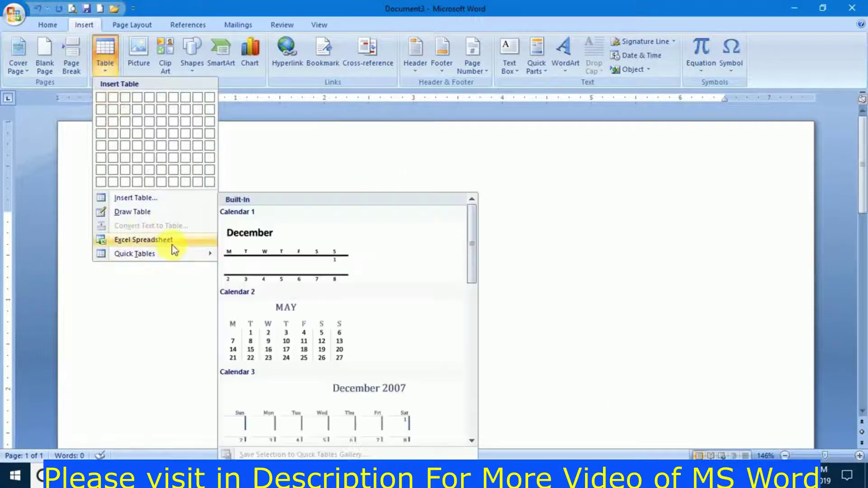
pyautogui.moveTo(134, 254)
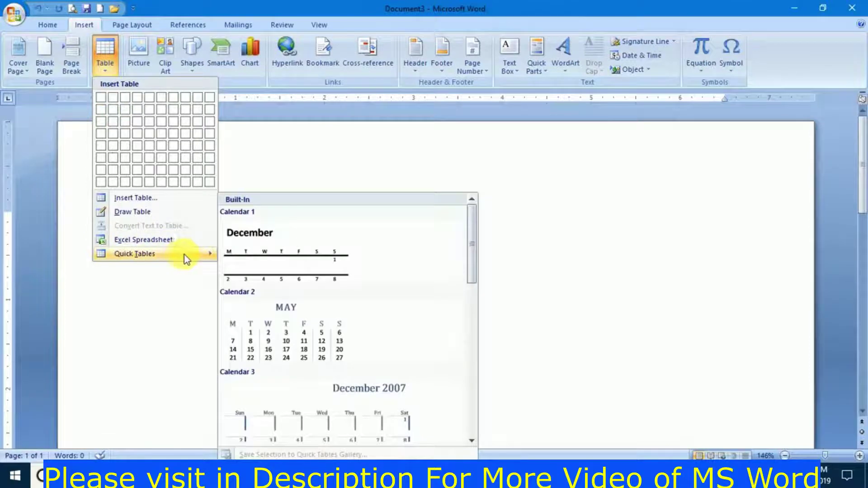
pyautogui.scroll(-1, 470, 234)
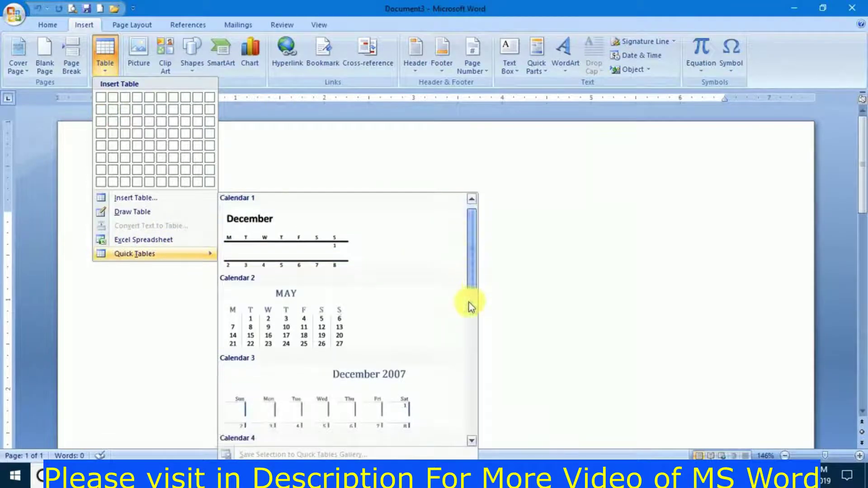
pyautogui.scroll(-3, 469, 302)
pyautogui.scroll(-3, 468, 394)
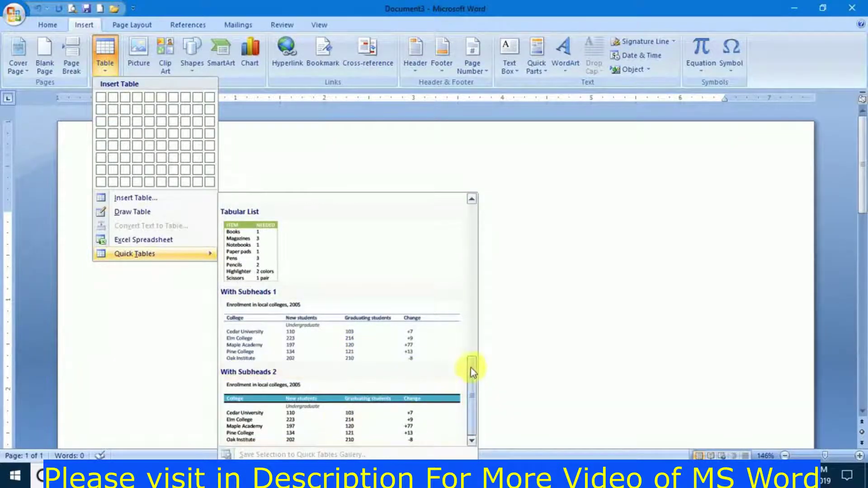
pyautogui.moveTo(471, 368)
pyautogui.mouseDown()
pyautogui.moveTo(477, 321)
pyautogui.moveTo(429, 300)
pyautogui.mouseUp()
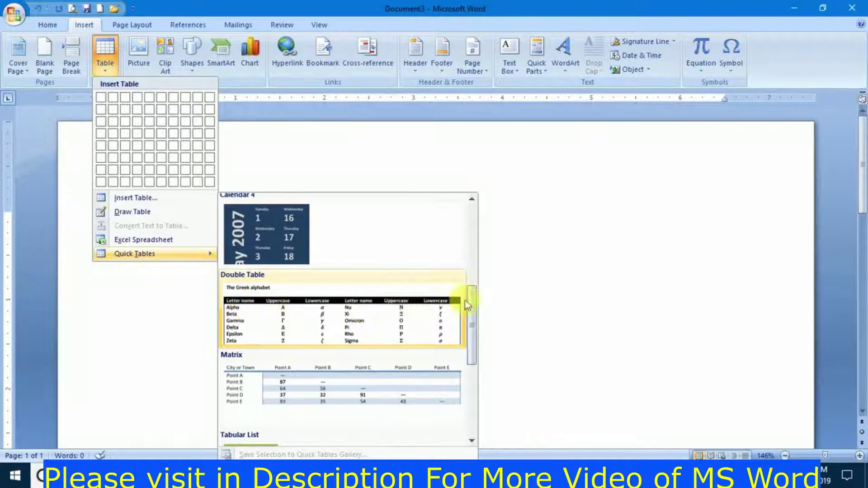
pyautogui.moveTo(467, 306); pyautogui.dragTo(484, 247)
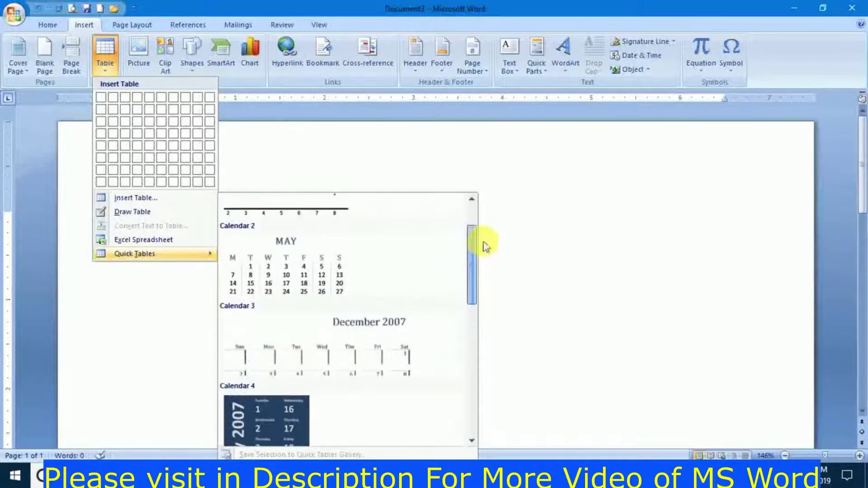
pyautogui.click(310, 242)
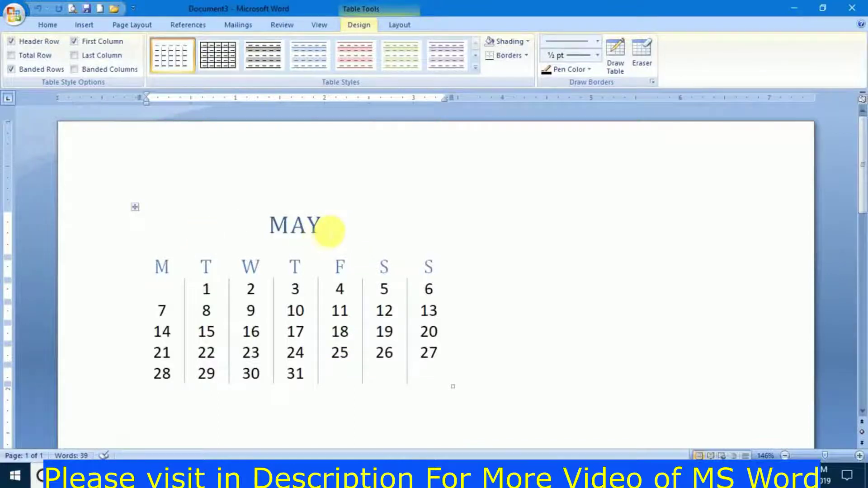
# Change the heading MAY to JAN, and renumber the first week so 1 falls on Wednesday
pyautogui.moveTo(326, 226); pyautogui.dragTo(267, 228)
pyautogui.write('J')
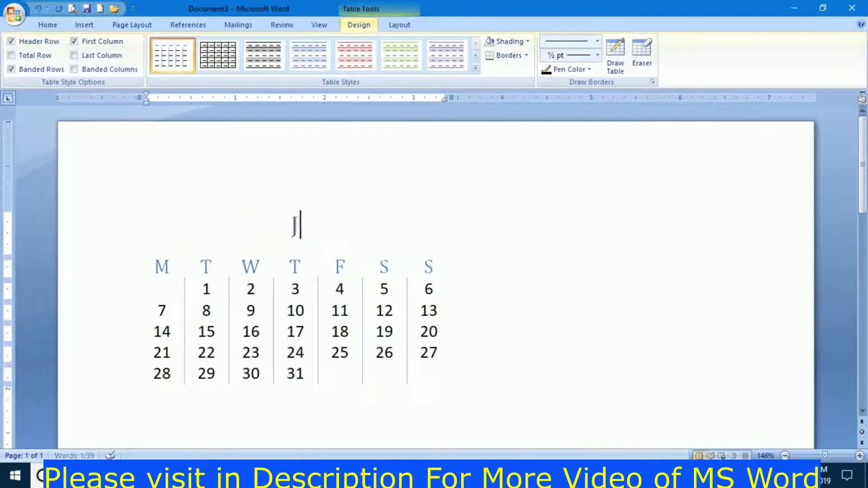
pyautogui.write('AN')
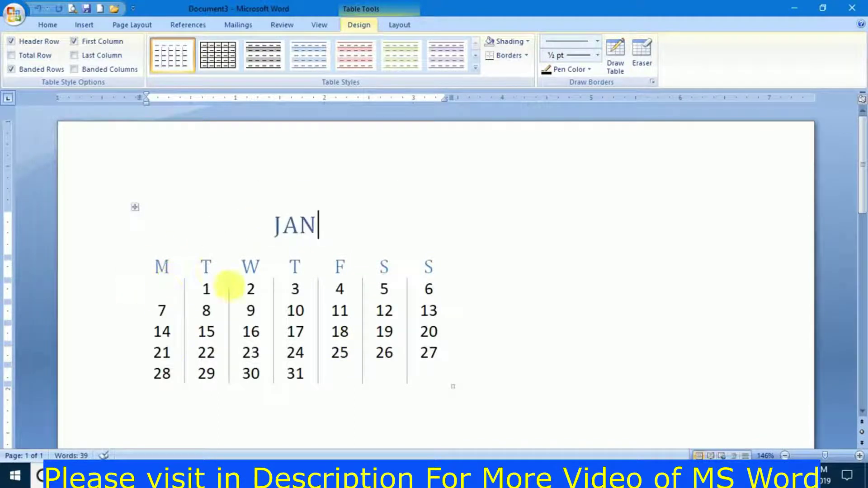
pyautogui.moveTo(213, 291); pyautogui.dragTo(196, 302)
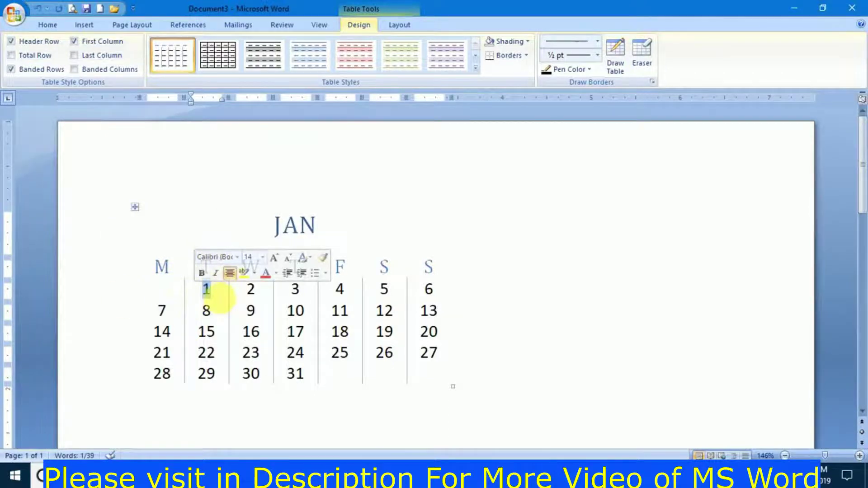
pyautogui.moveTo(258, 294); pyautogui.dragTo(198, 297)
pyautogui.press('Delete')
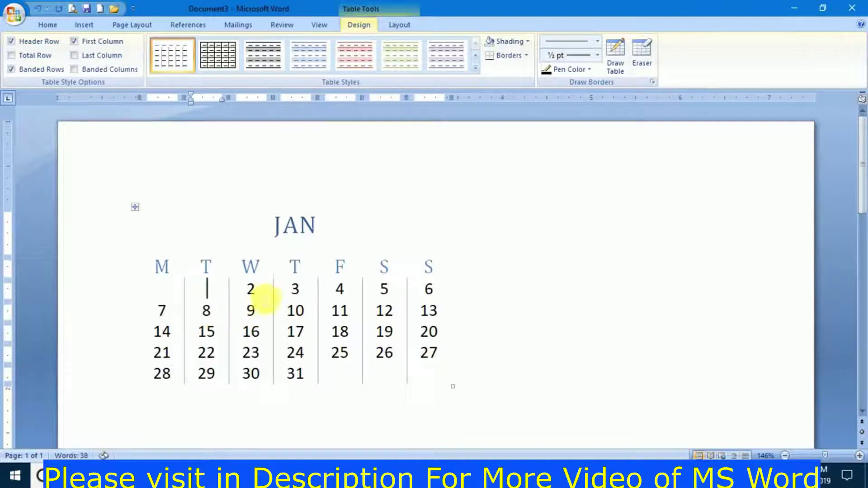
pyautogui.moveTo(262, 292); pyautogui.dragTo(244, 293)
pyautogui.write('1')
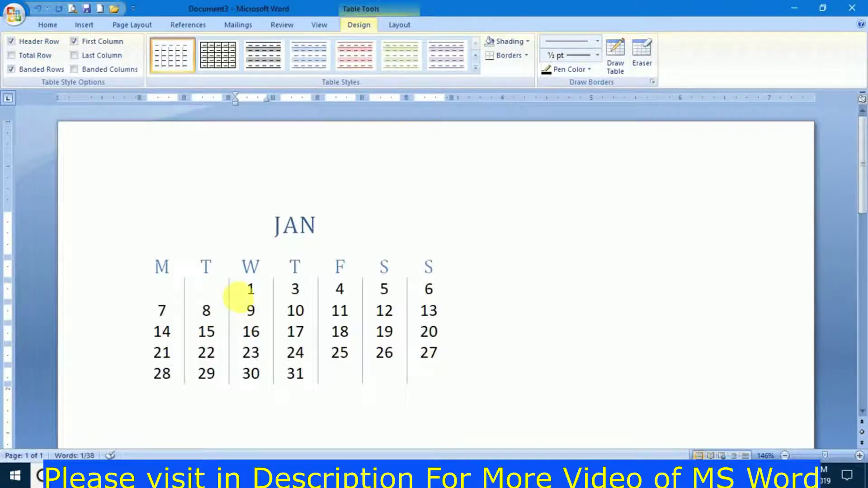
pyautogui.press('Tab')
pyautogui.write('2')
pyautogui.press('Tab')
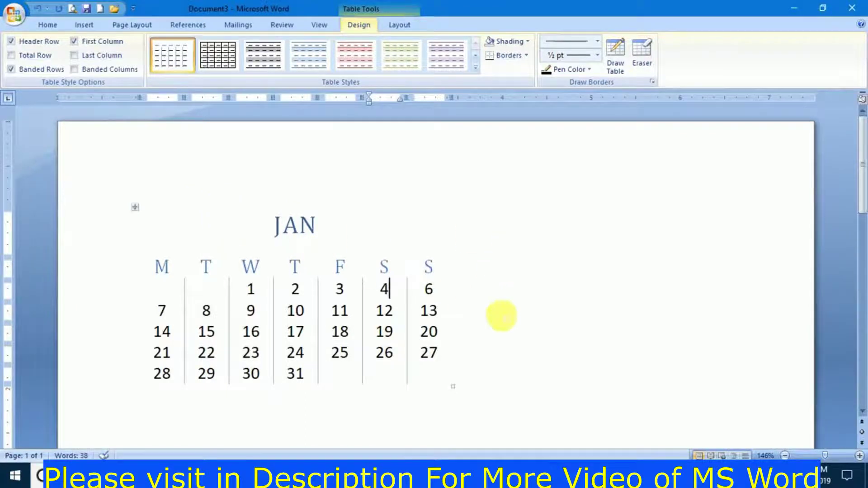
pyautogui.click(50, 25)
# Select the whole calendar table and delete it
pyautogui.click(84, 25)
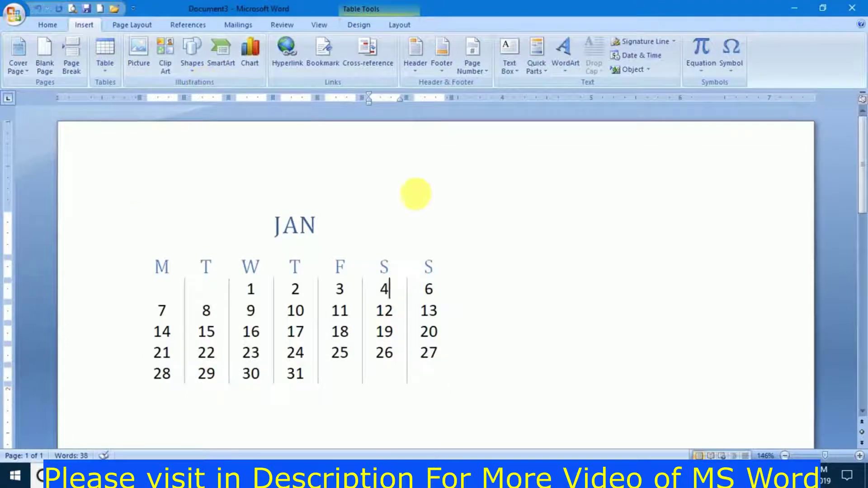
pyautogui.hotkey('ctrl', 'a')
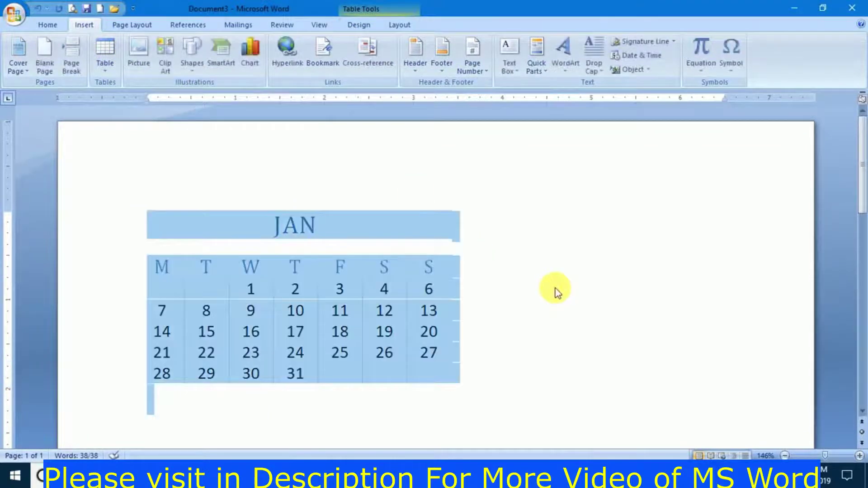
pyautogui.press('Delete')
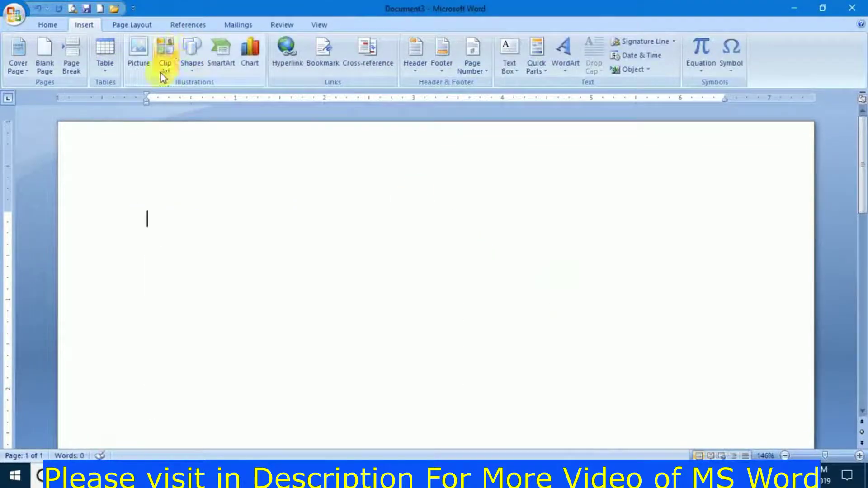
# Insert the computer mouse photo from the Desktop folder
pyautogui.click(137, 56)
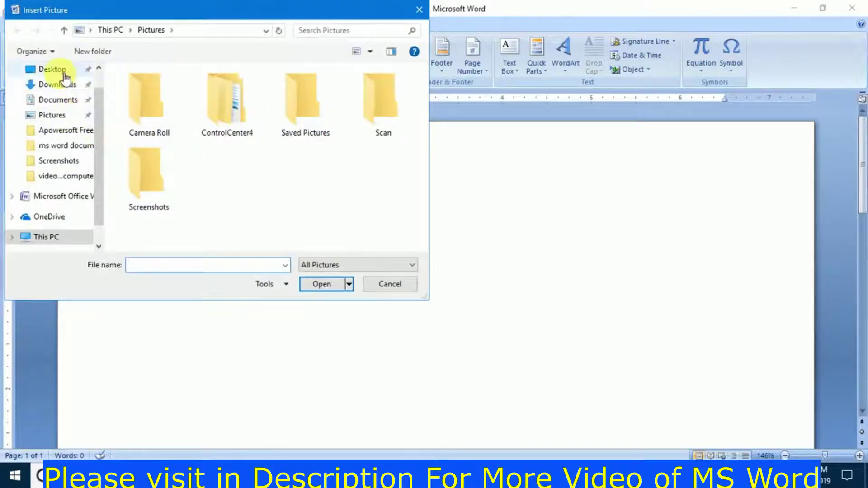
pyautogui.click(54, 69)
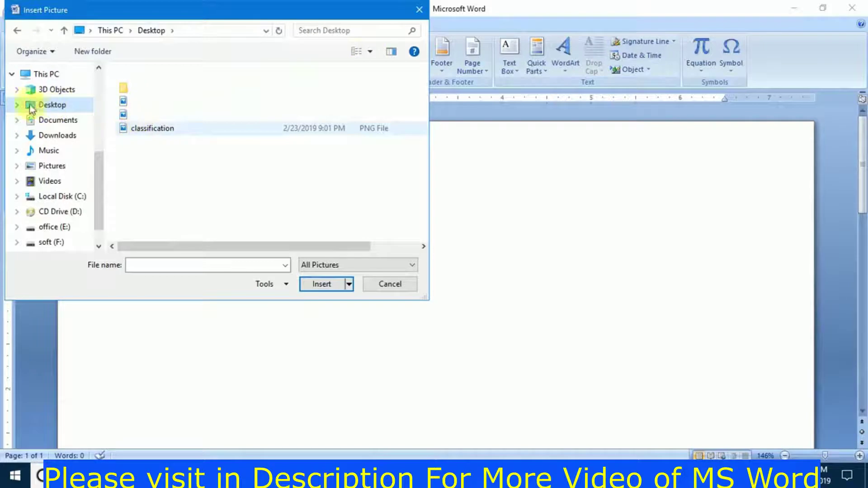
pyautogui.click(47, 108)
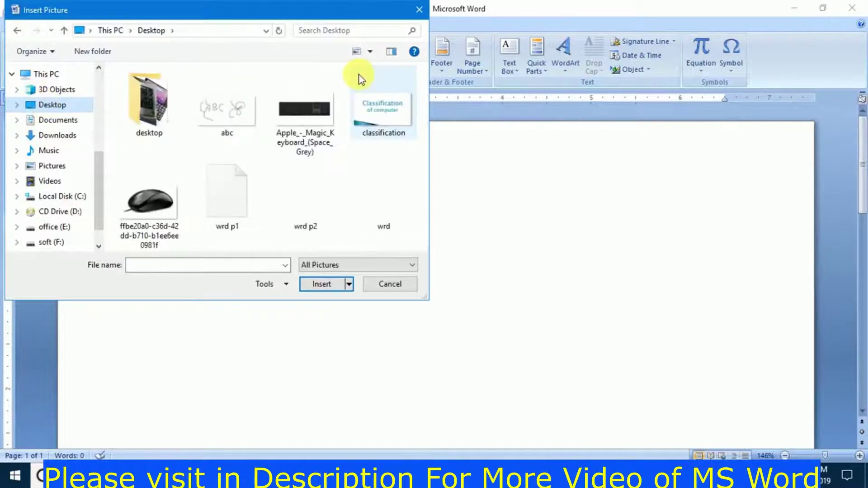
pyautogui.click(149, 198)
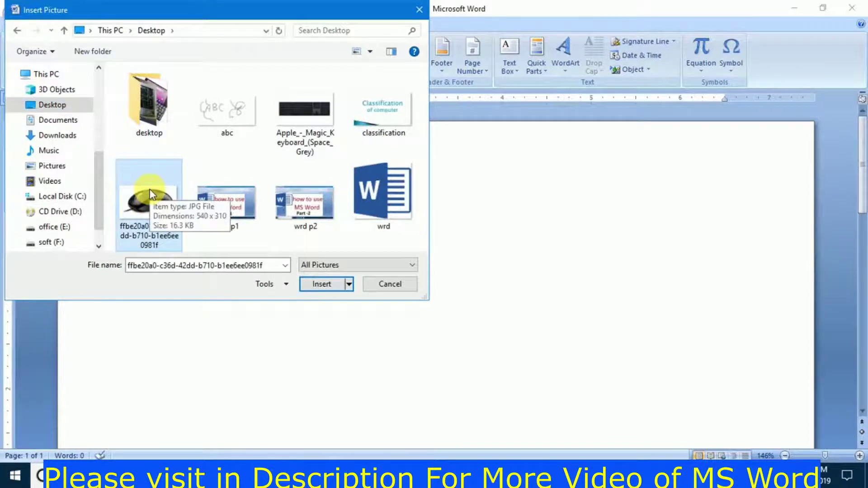
pyautogui.click(321, 284)
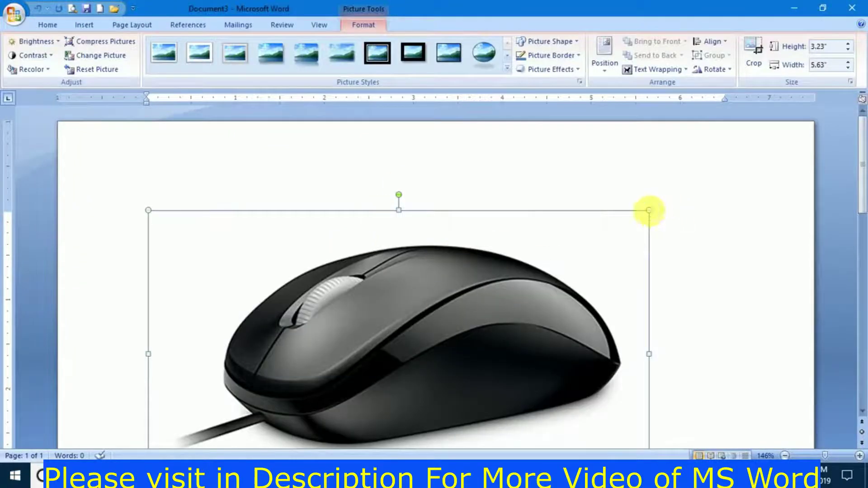
# Shrink the mouse picture to about 2.31 inches wide by dragging its corner
pyautogui.moveTo(648, 210); pyautogui.dragTo(373, 369)
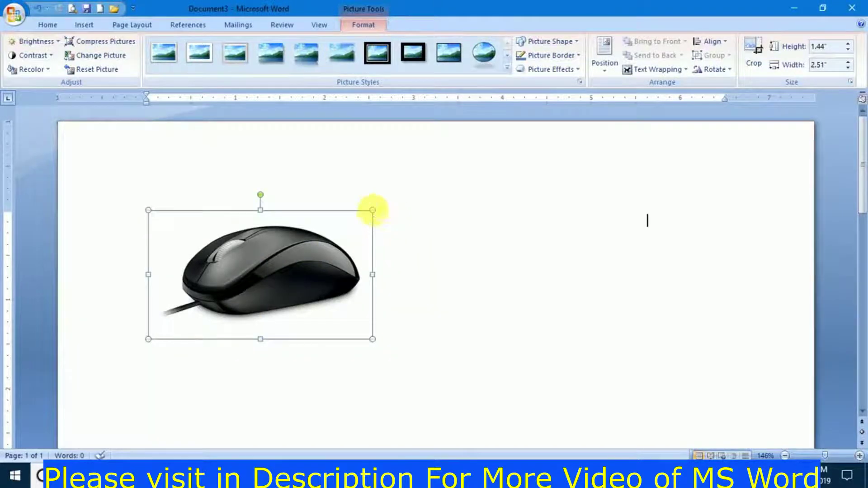
pyautogui.moveTo(373, 210); pyautogui.dragTo(354, 210)
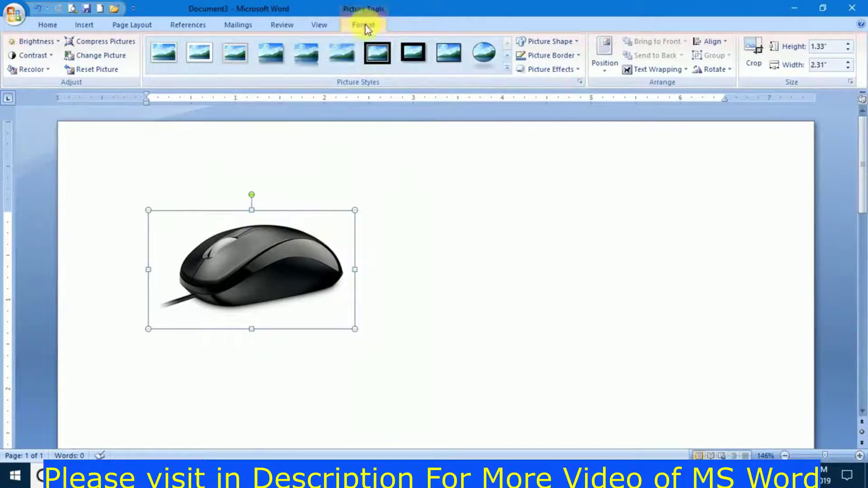
pyautogui.click(56, 41)
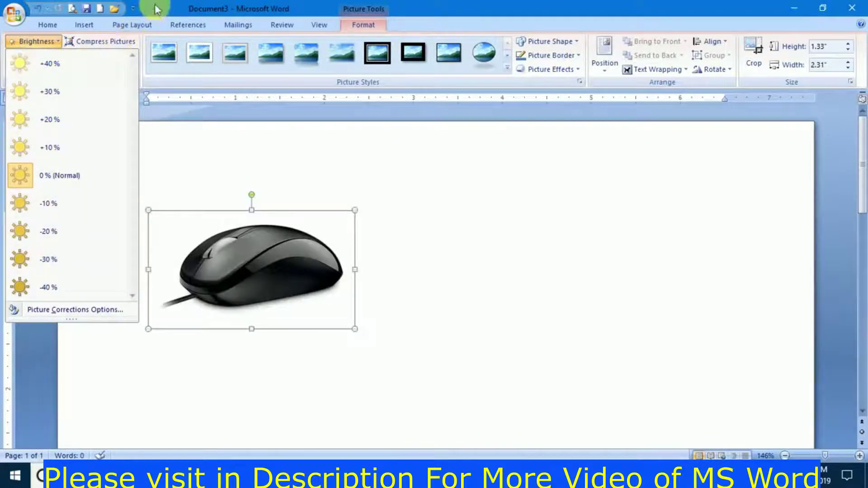
pyautogui.click(212, 153)
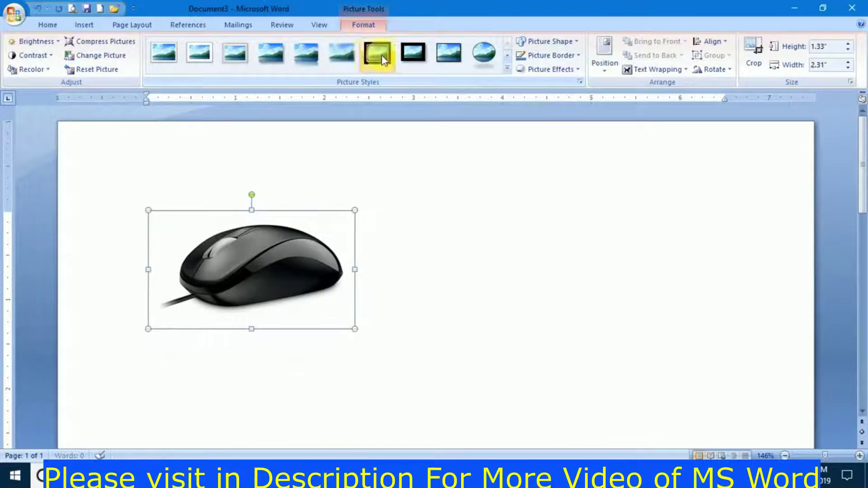
# Apply the black oval frame picture style to the mouse photo
pyautogui.click(475, 54)
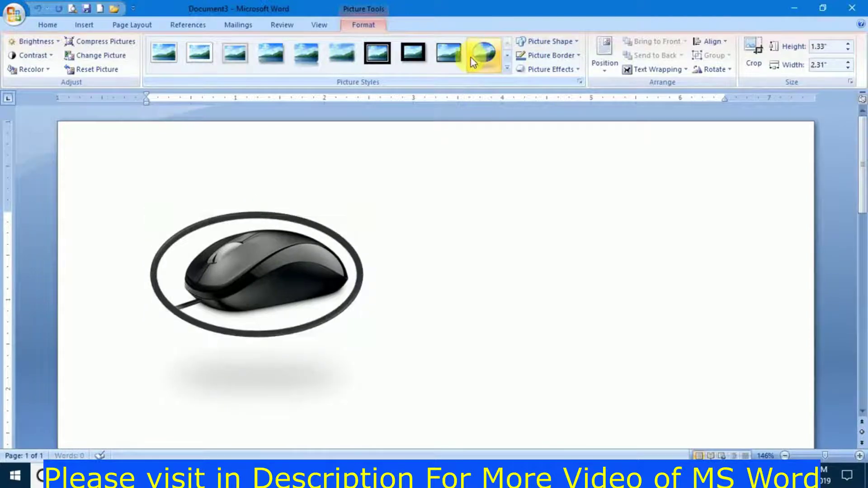
pyautogui.click(576, 42)
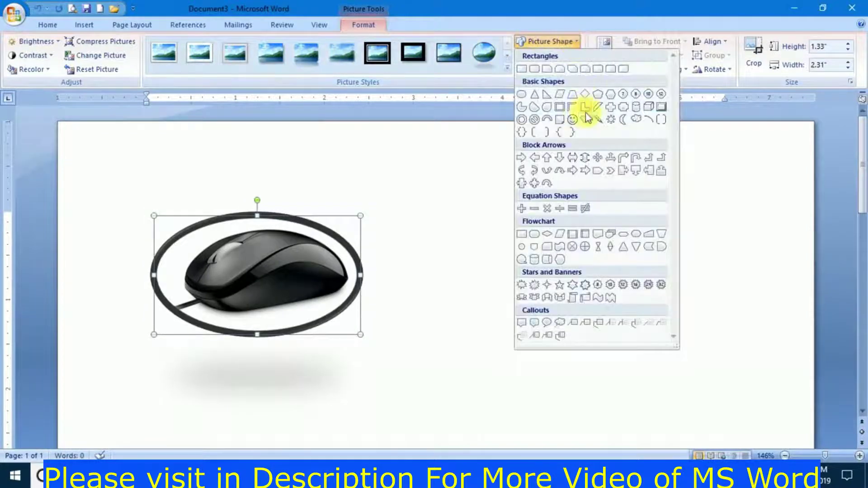
pyautogui.click(483, 99)
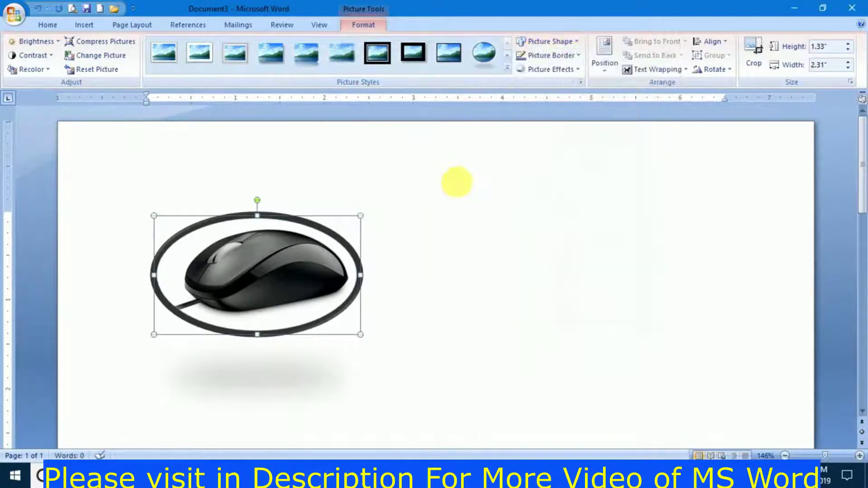
pyautogui.click(572, 55)
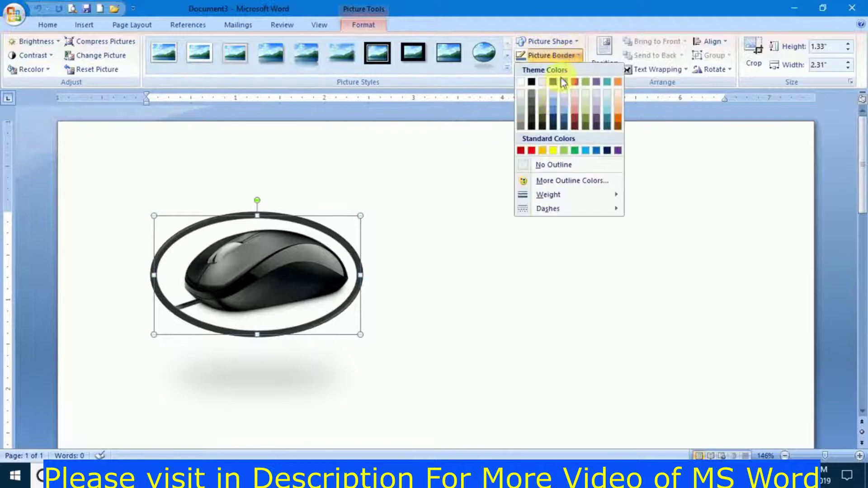
pyautogui.click(465, 164)
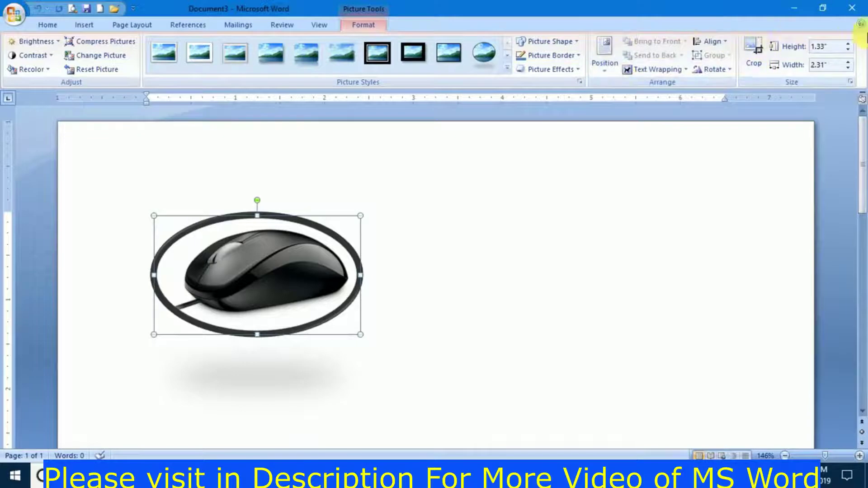
# Raise the picture height in four steps to 1.8" tall by 3.14" wide
pyautogui.click(848, 44)
pyautogui.click(848, 44)
pyautogui.click(848, 44)
pyautogui.click(848, 44)
pyautogui.click(849, 44)
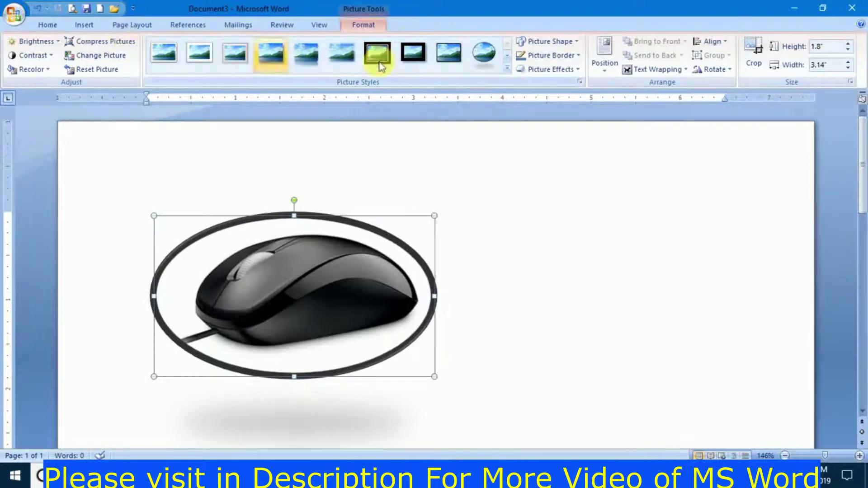
pyautogui.click(83, 24)
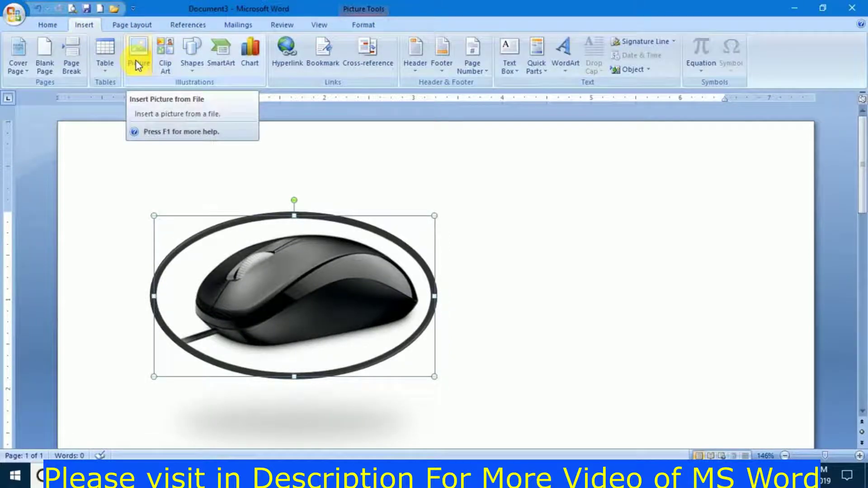
# Cut the mouse photo and insert a desktop computer clip art from a 'computer' clip search
pyautogui.rightClick(253, 217)
pyautogui.click(291, 224)
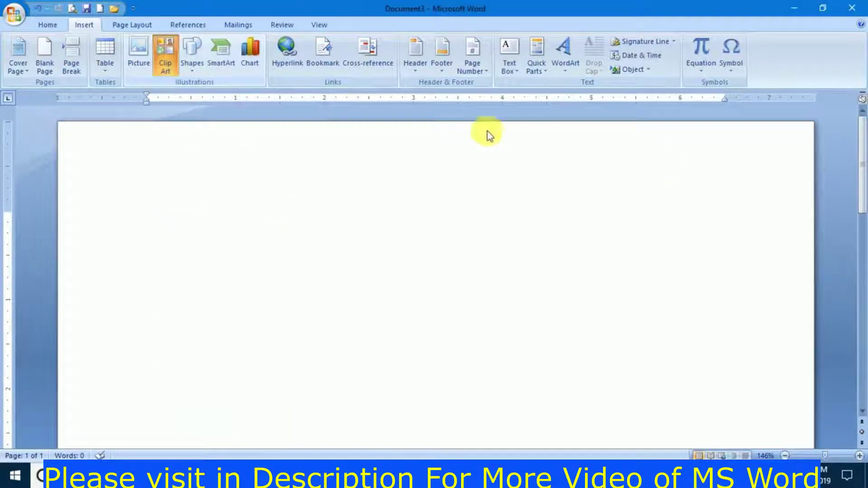
pyautogui.click(166, 67)
pyautogui.write('computer')
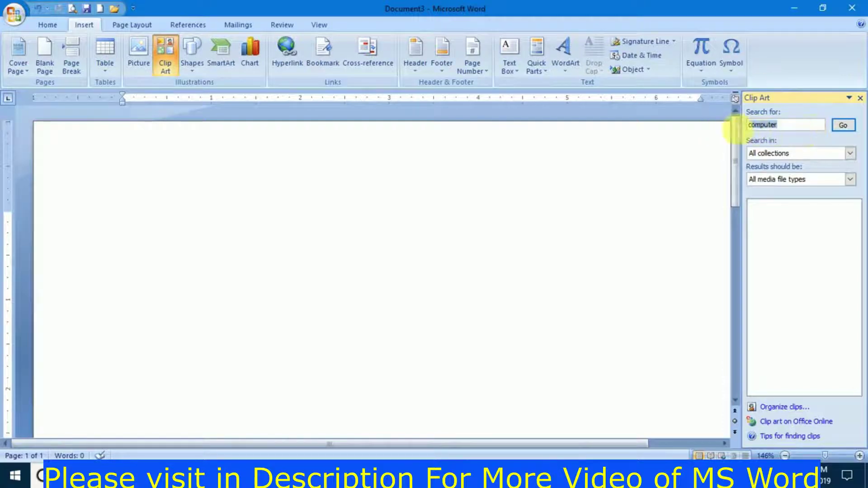
pyautogui.click(841, 126)
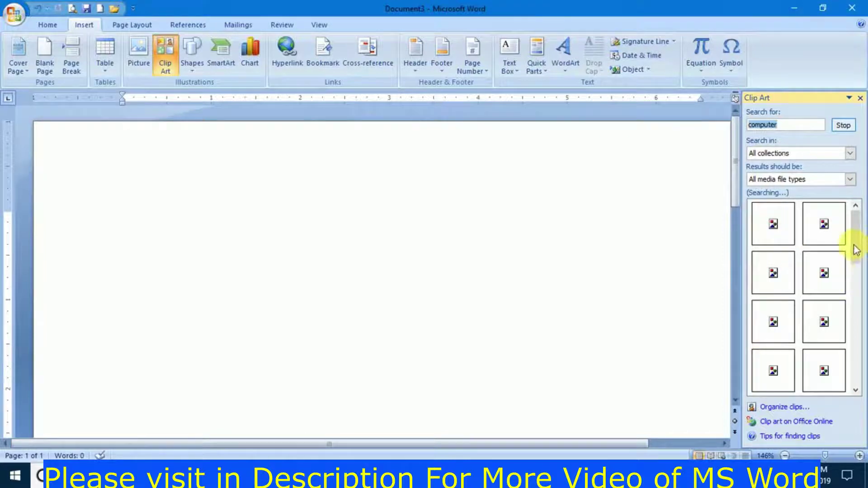
pyautogui.click(858, 293)
pyautogui.moveTo(858, 306); pyautogui.dragTo(854, 217)
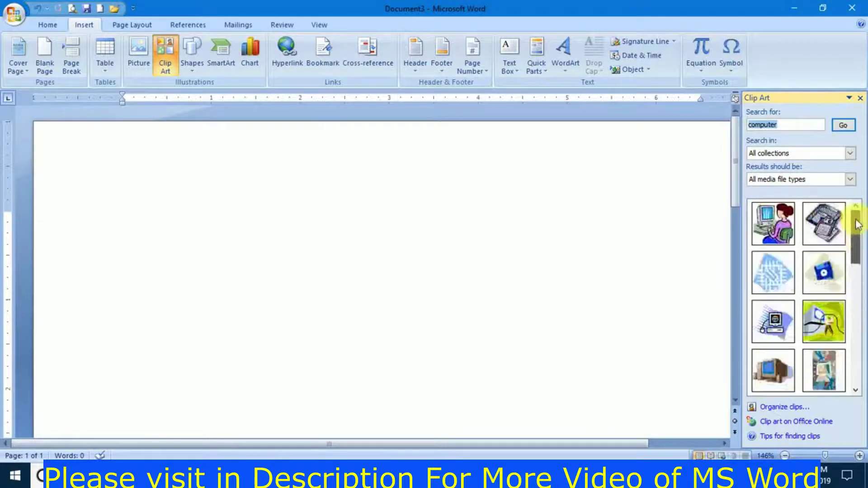
pyautogui.rightClick(773, 375)
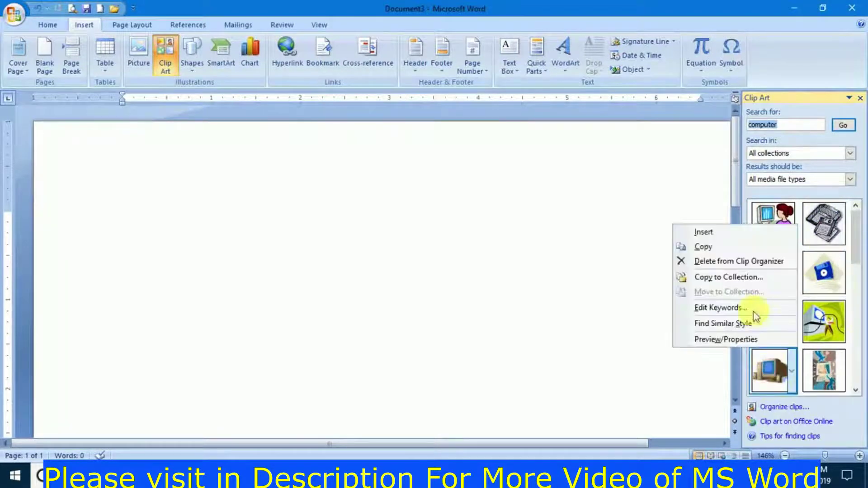
pyautogui.click(722, 232)
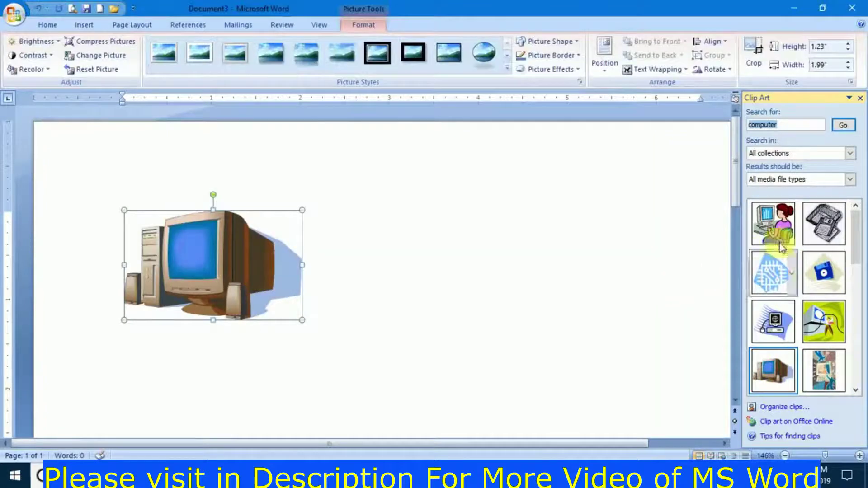
# Insert the woman-at-computer clip, search clips for 'tree', insert the green tree and move it right
pyautogui.rightClick(774, 222)
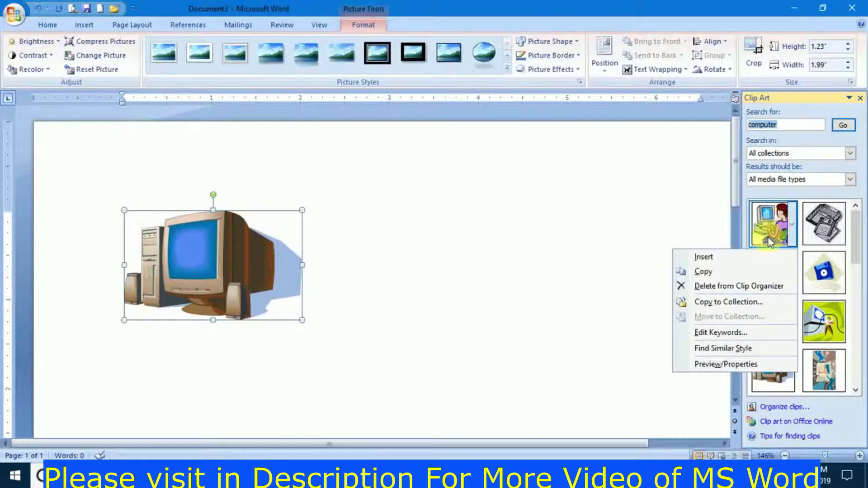
pyautogui.click(732, 257)
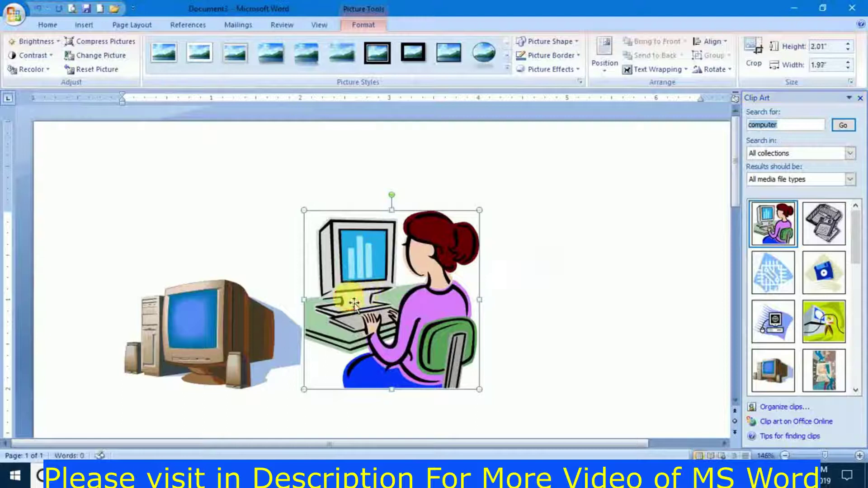
pyautogui.click(783, 125)
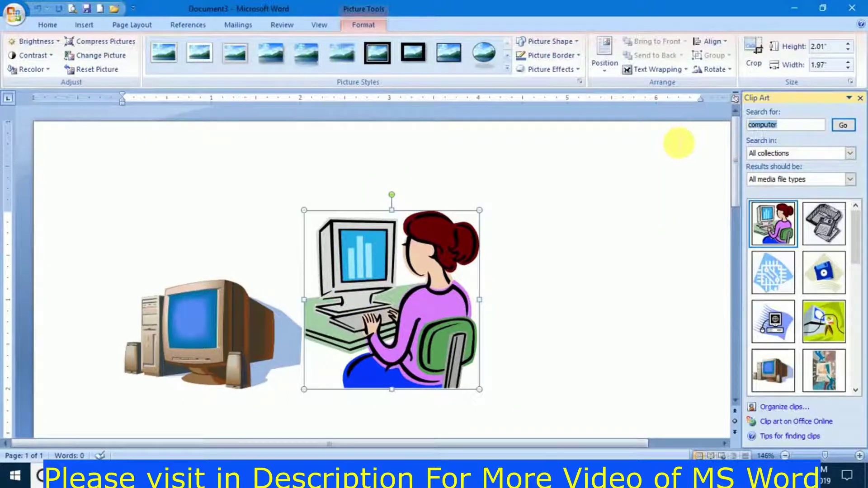
pyautogui.write('th')
pyautogui.press('Return')
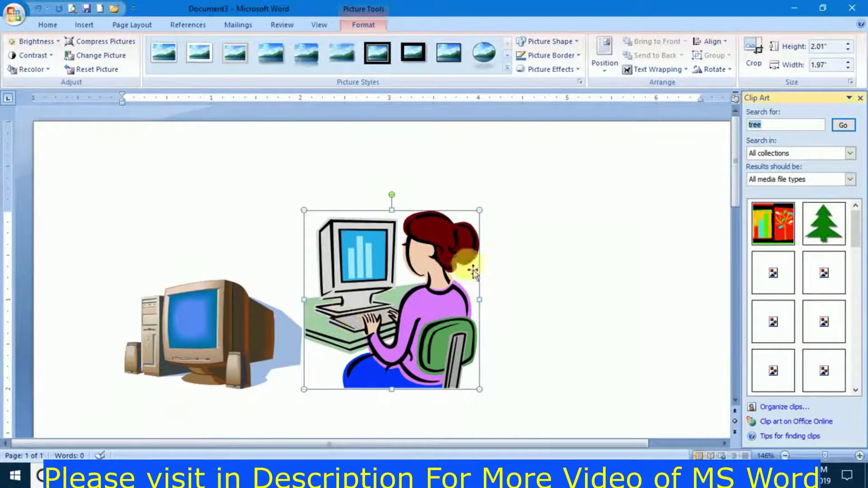
pyautogui.click(842, 225)
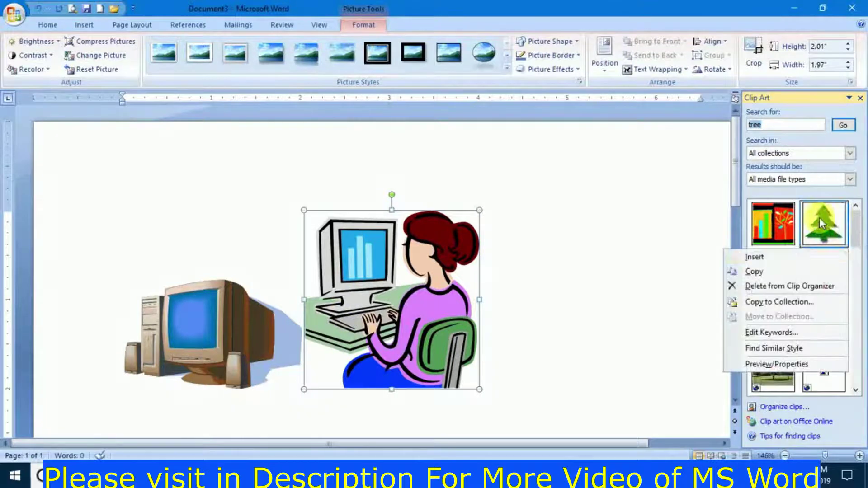
pyautogui.click(773, 253)
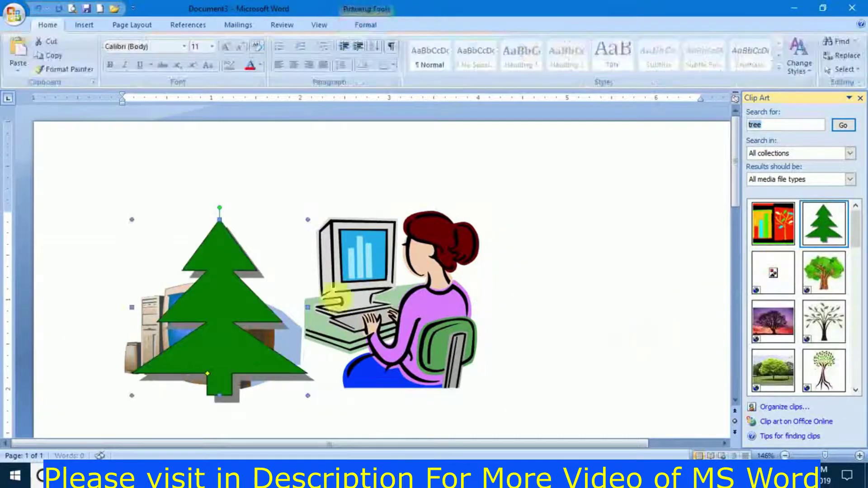
pyautogui.moveTo(422, 289); pyautogui.dragTo(562, 276)
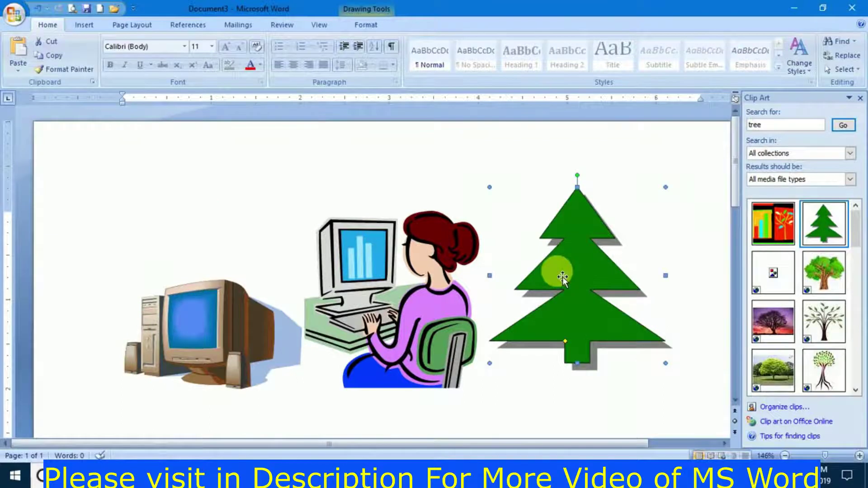
pyautogui.click(83, 25)
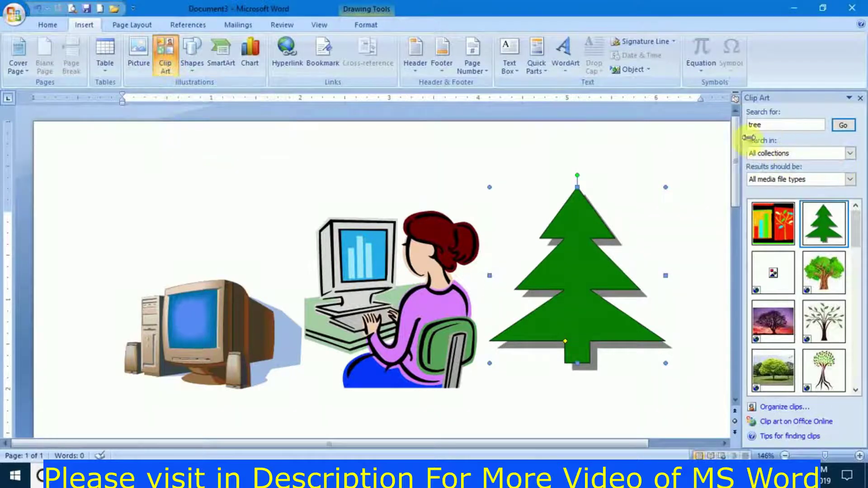
# Draw a down arrow shape near the page's top-left
pyautogui.click(193, 77)
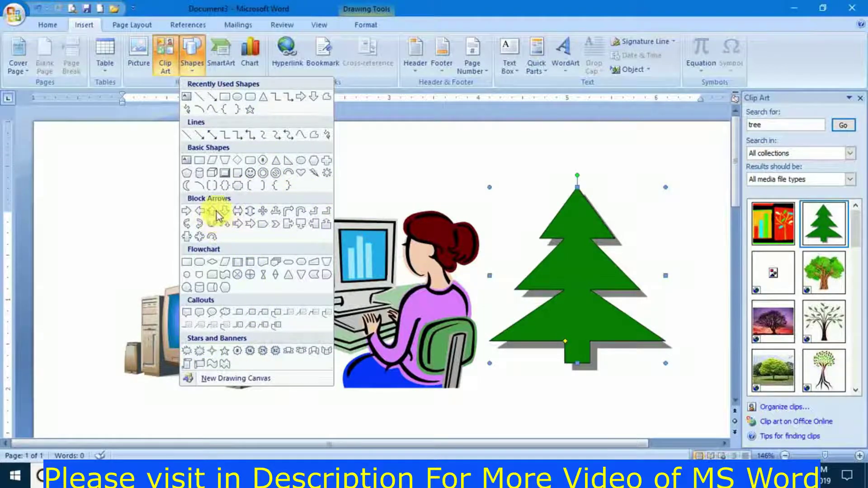
pyautogui.click(224, 211)
pyautogui.moveTo(185, 155); pyautogui.dragTo(238, 231)
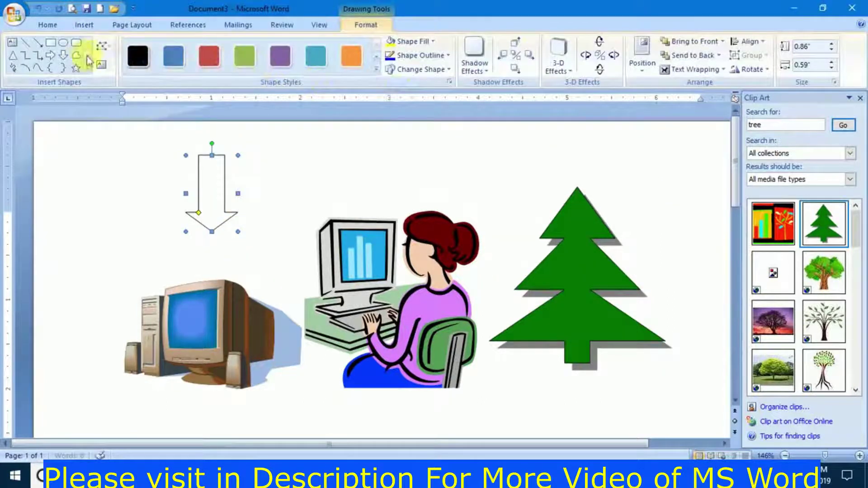
# Draw a smiley face at the lower right and a punched-tape wave below the computer
pyautogui.click(86, 70)
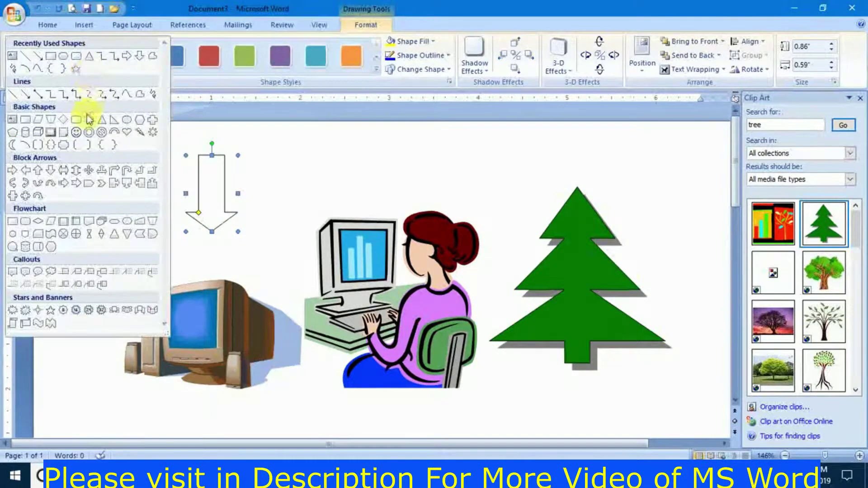
pyautogui.click(74, 132)
pyautogui.moveTo(548, 388); pyautogui.dragTo(679, 385)
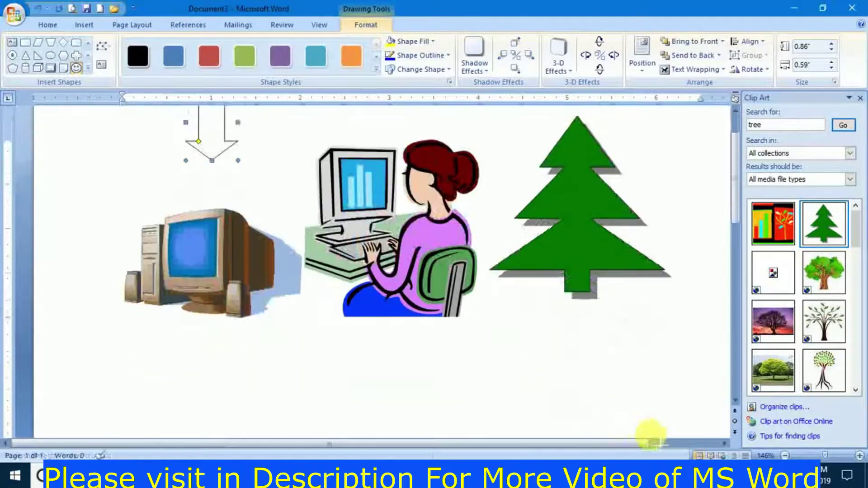
pyautogui.click(89, 70)
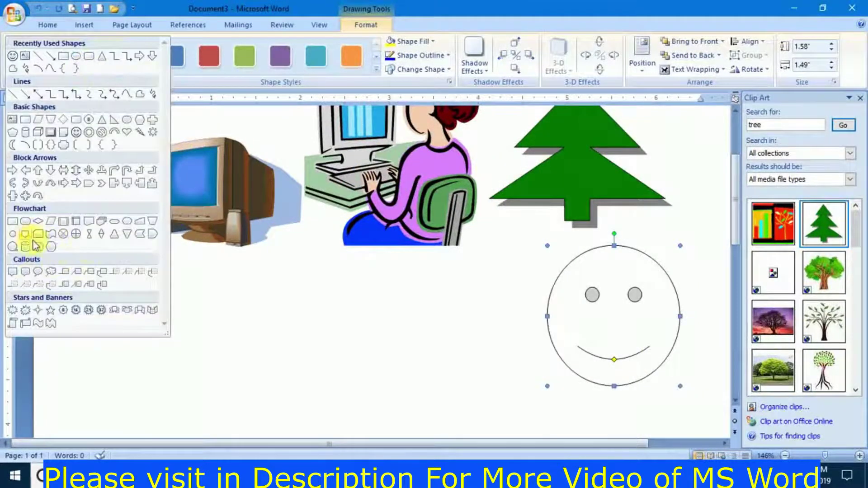
pyautogui.click(52, 234)
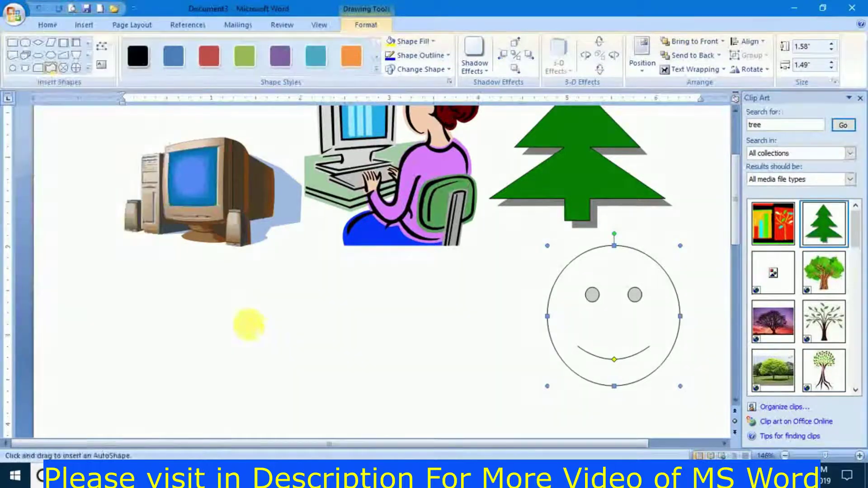
pyautogui.moveTo(200, 284); pyautogui.dragTo(398, 379)
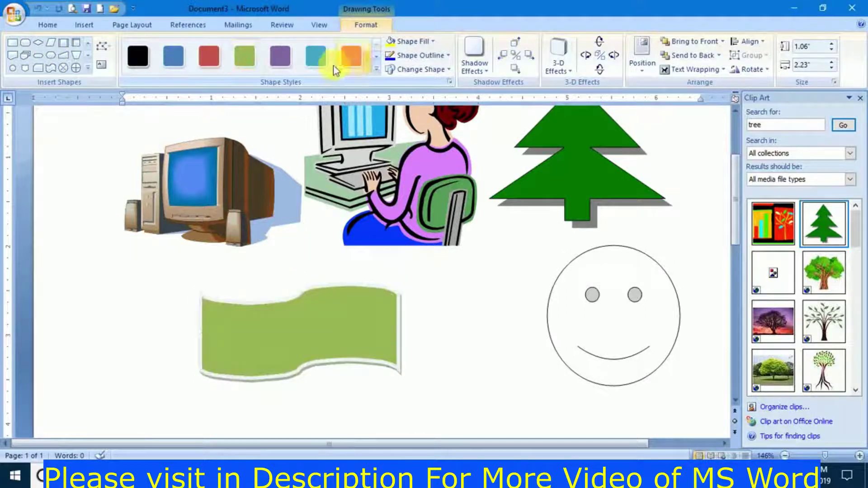
# Fill the wave banner dark blue, set its outline colour, and give it a large offset shadow
pyautogui.click(431, 42)
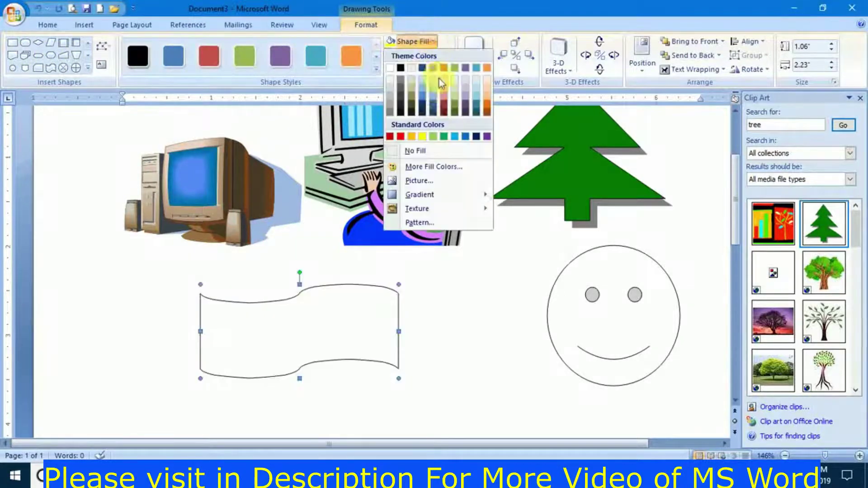
pyautogui.click(433, 104)
pyautogui.click(448, 56)
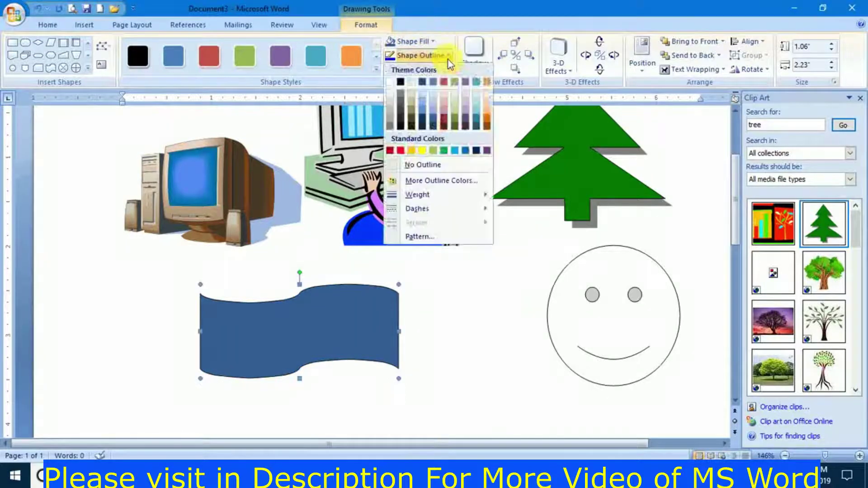
pyautogui.click(446, 127)
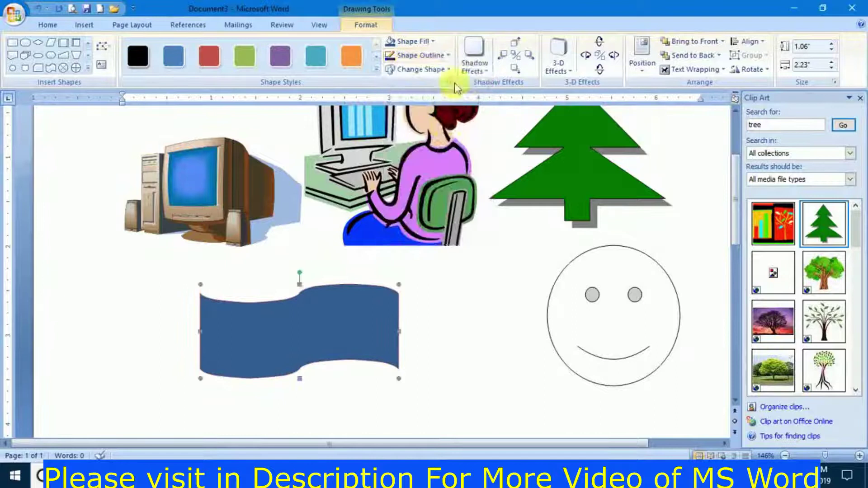
pyautogui.click(482, 73)
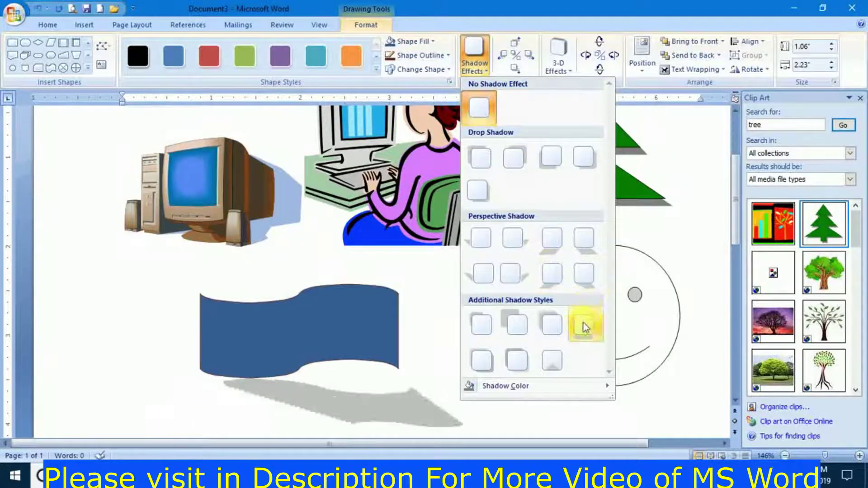
pyautogui.click(524, 322)
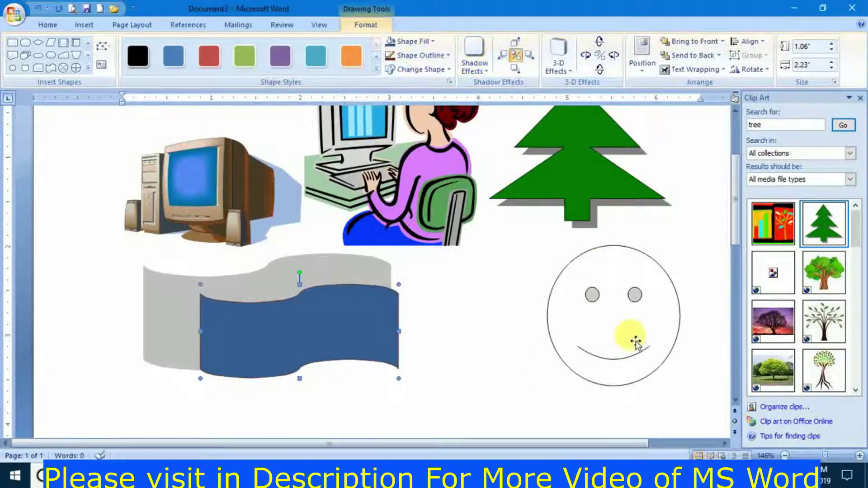
# Reselect the blue banner, nudge its shadow, and apply a Perspective 3-D effect
pyautogui.click(615, 334)
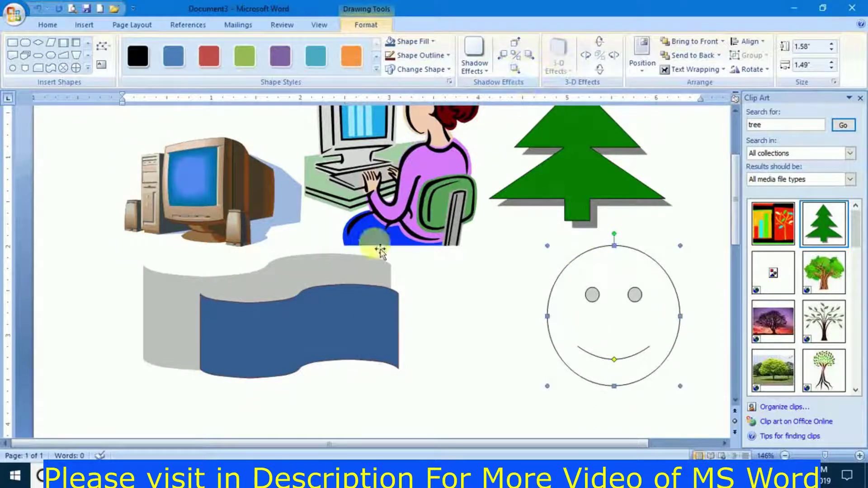
pyautogui.click(337, 302)
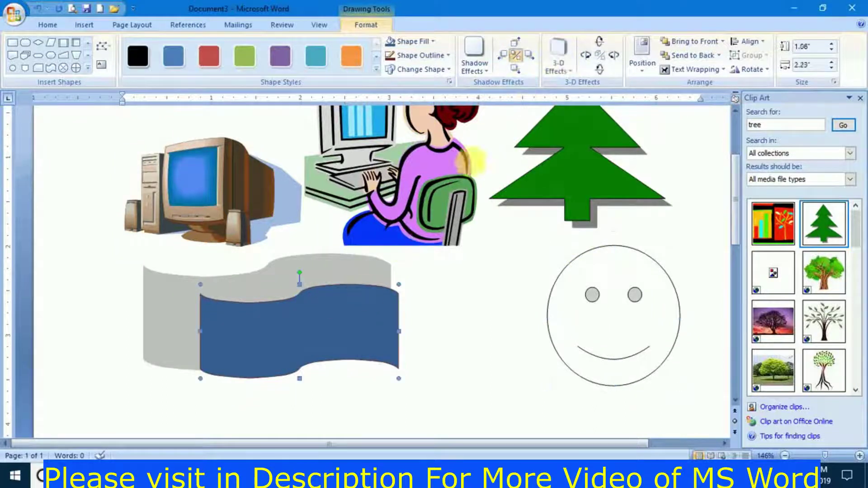
pyautogui.click(515, 45)
pyautogui.click(515, 45)
pyautogui.click(516, 70)
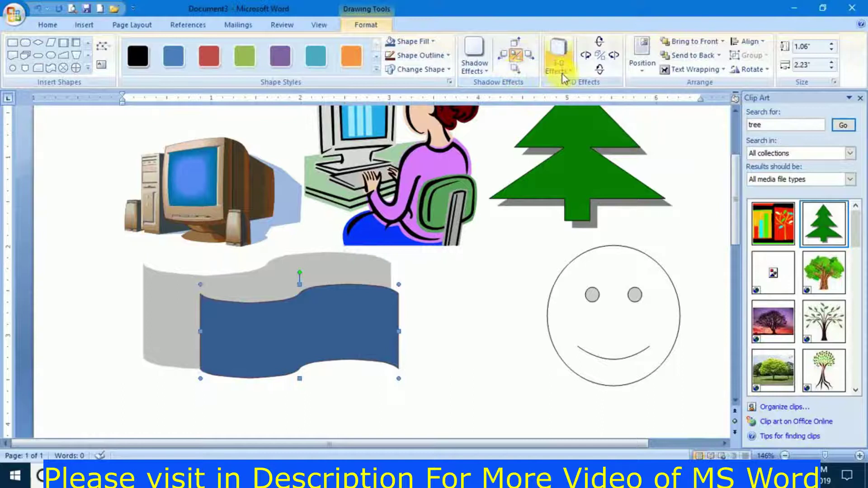
pyautogui.click(558, 56)
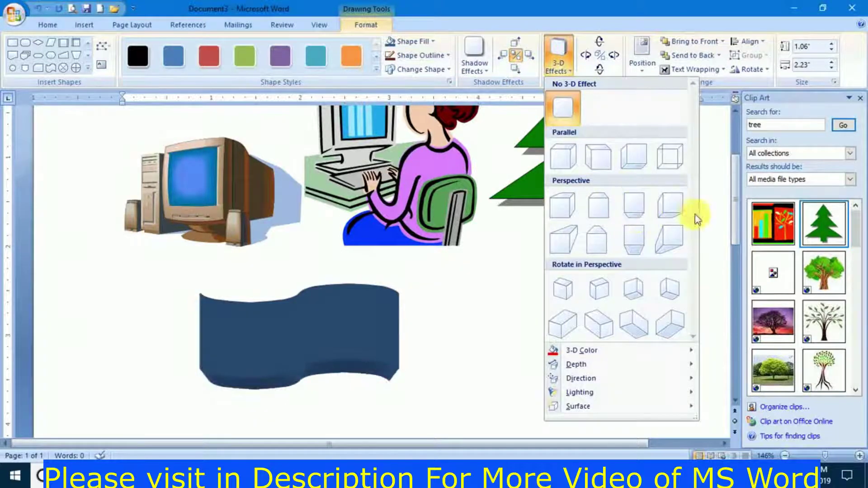
pyautogui.click(671, 213)
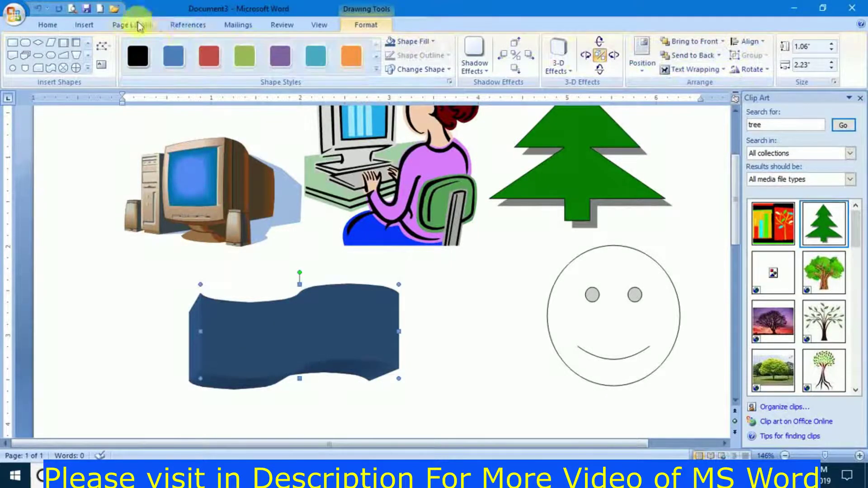
# Browse the Insert tab's Shapes gallery and close it without inserting anything
pyautogui.click(92, 27)
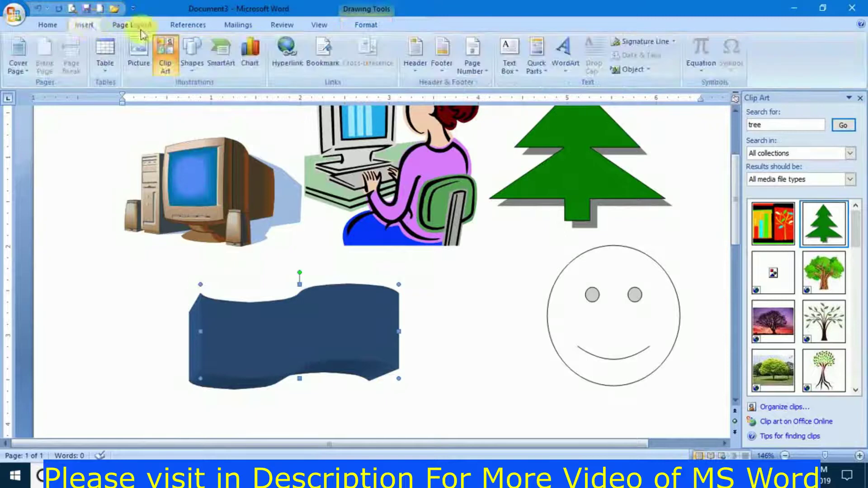
pyautogui.click(193, 68)
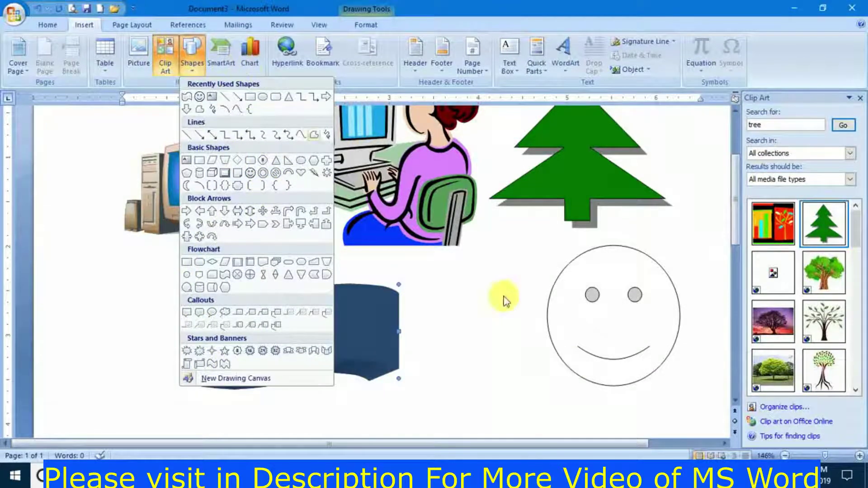
pyautogui.click(475, 321)
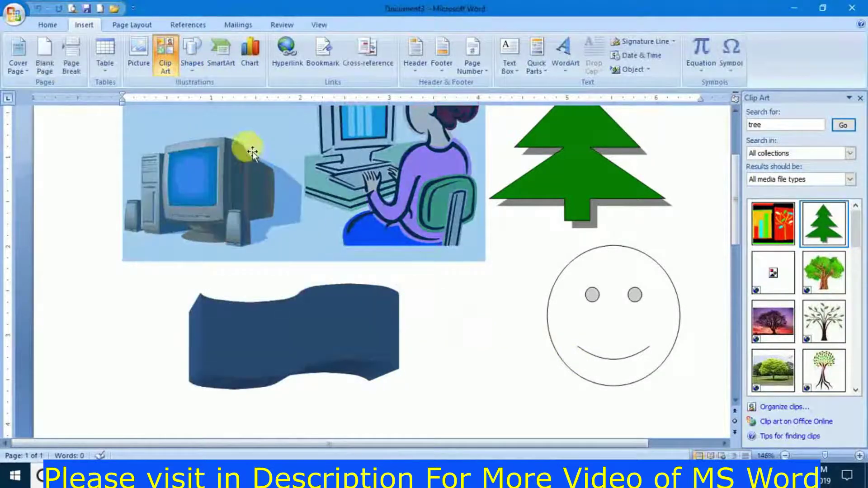
# Delete all clip art and shapes, then insert a five-block Basic Block List SmartArt graphic
pyautogui.press('Delete')
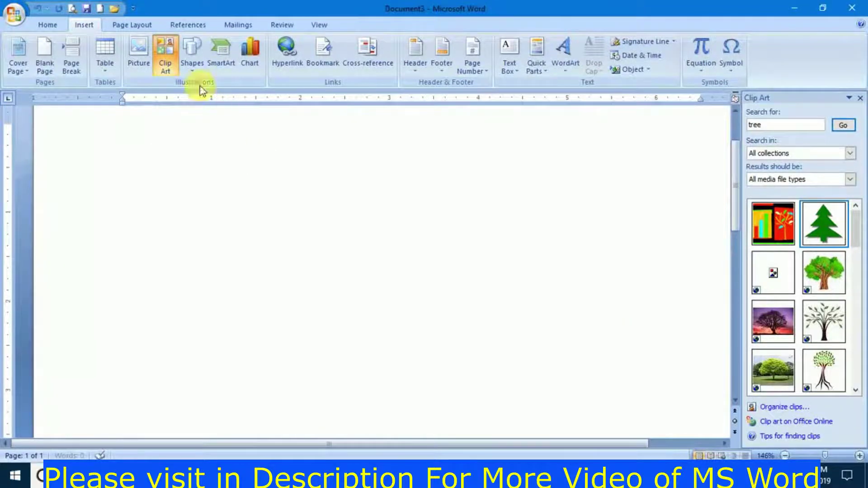
pyautogui.click(193, 67)
pyautogui.click(229, 59)
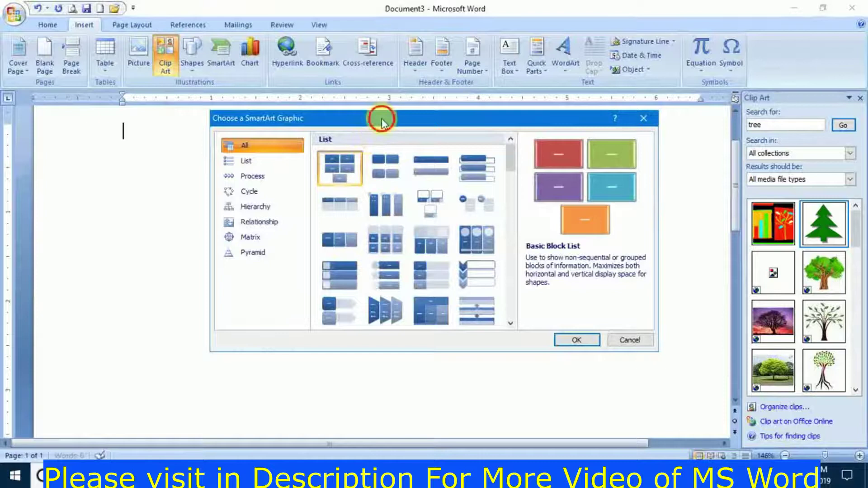
pyautogui.moveTo(381, 122); pyautogui.dragTo(330, 93)
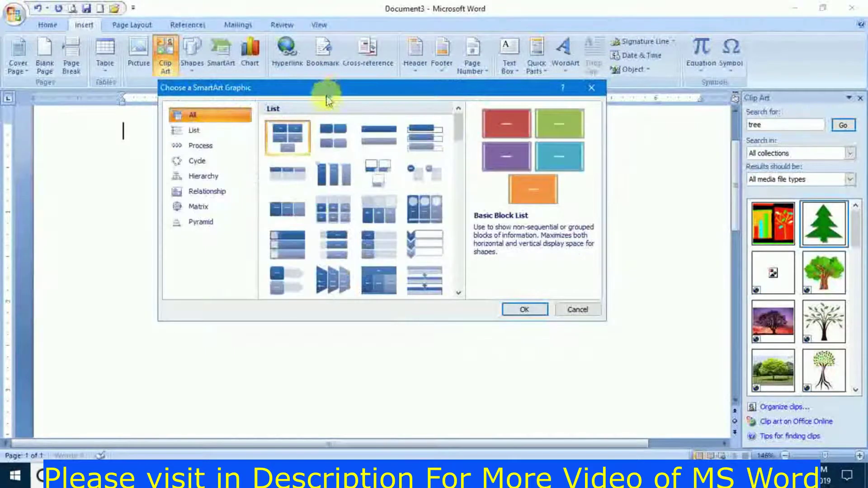
pyautogui.click(212, 132)
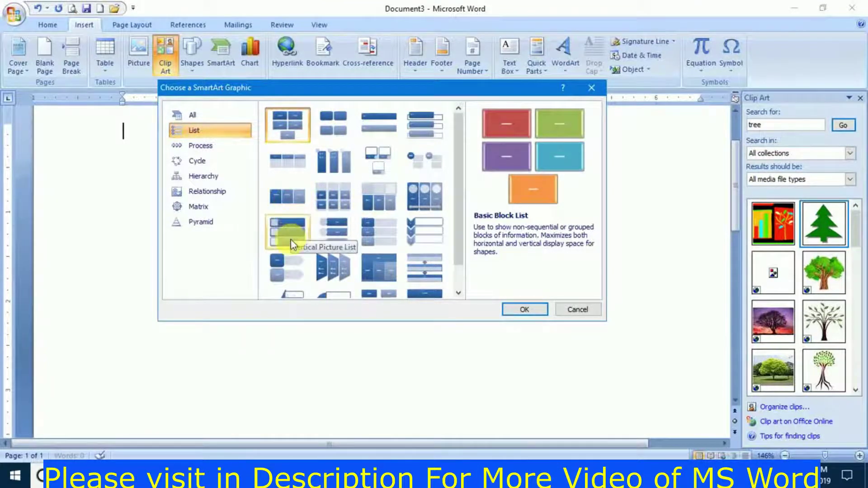
pyautogui.click(197, 147)
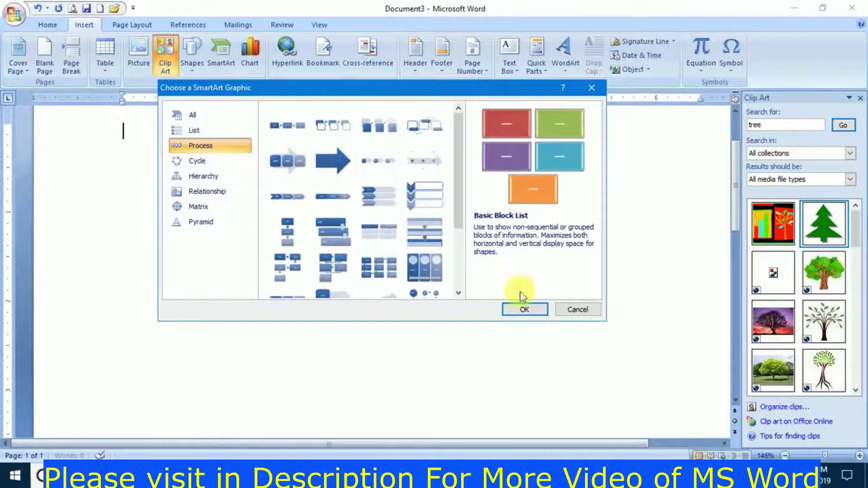
pyautogui.click(527, 310)
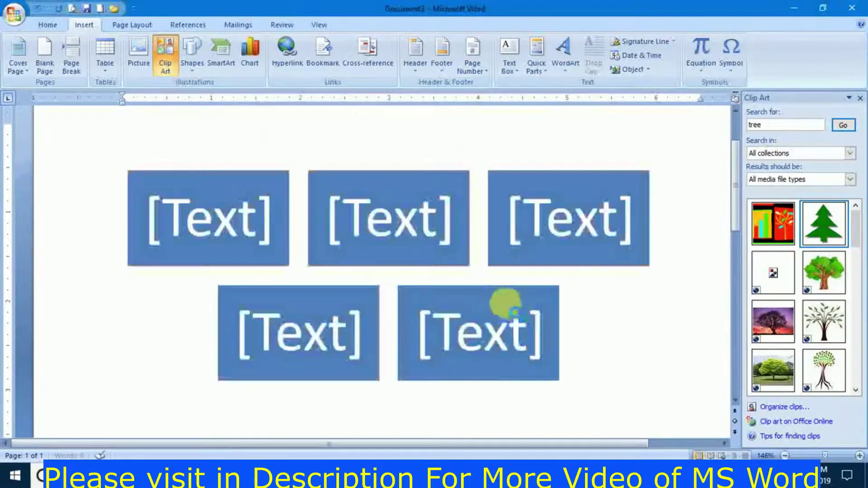
# Insert the Basic Block List and number its five blocks 1, 2, 3, 4 and 5
pyautogui.click(235, 219)
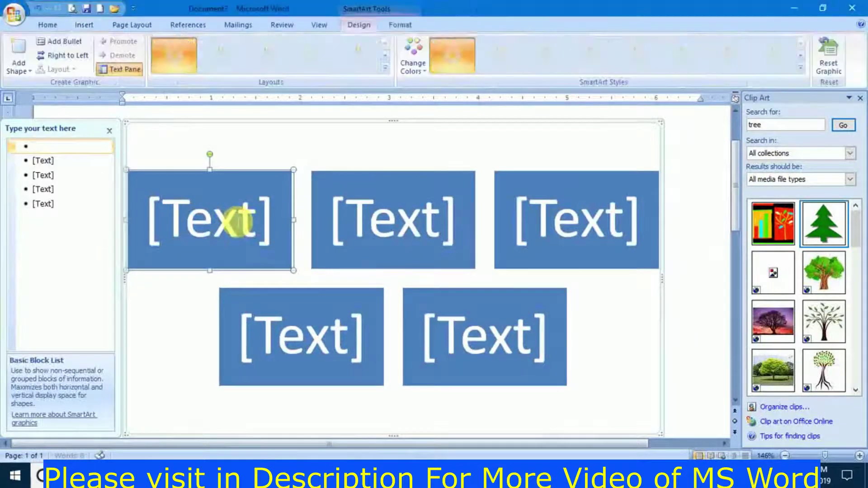
pyautogui.click(211, 224)
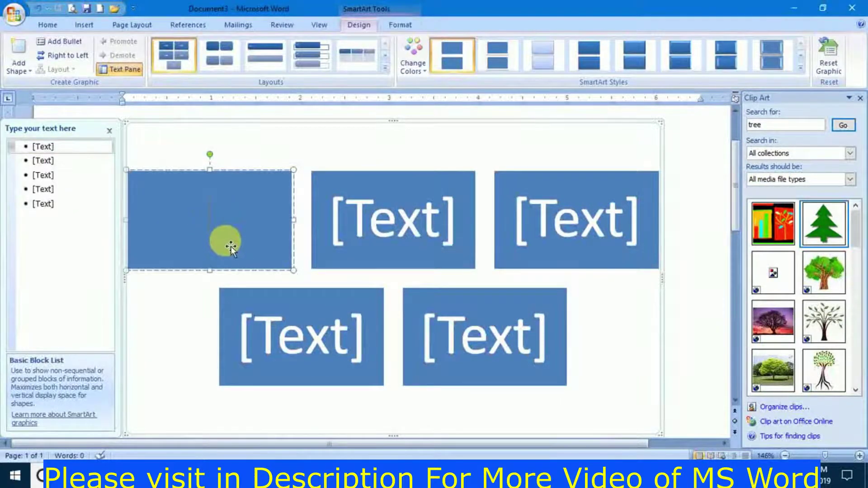
pyautogui.write('1')
pyautogui.click(377, 224)
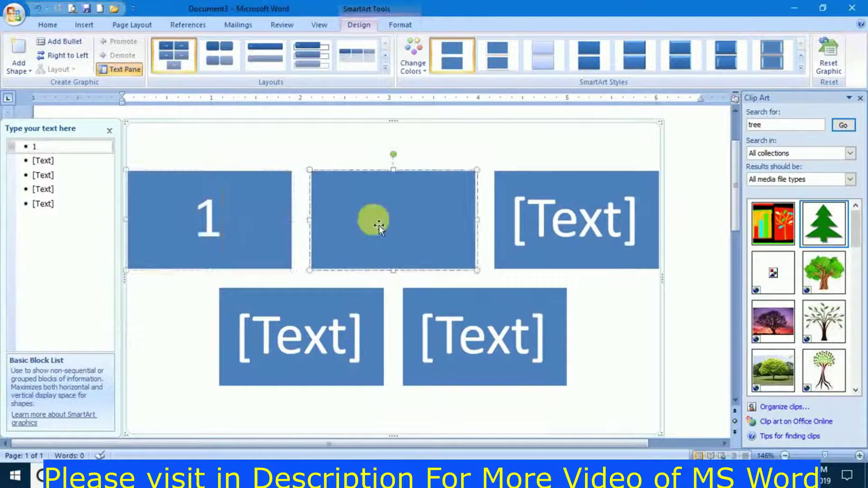
pyautogui.write('2')
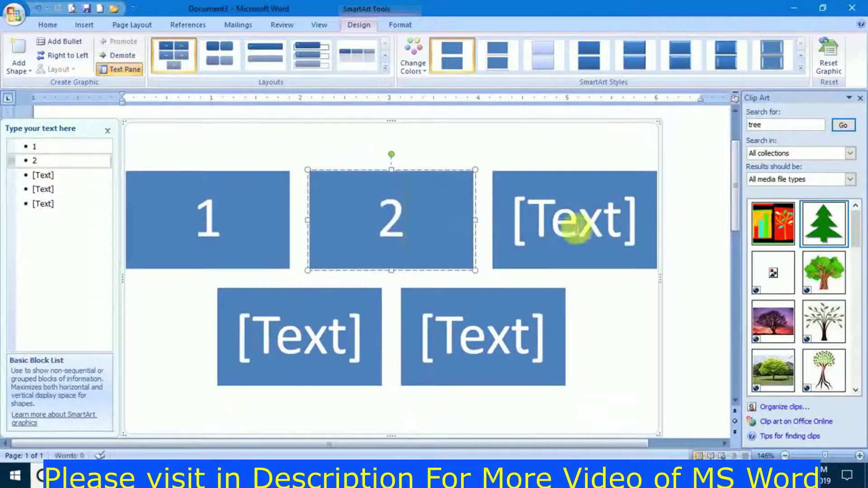
pyautogui.click(600, 226)
pyautogui.write('3')
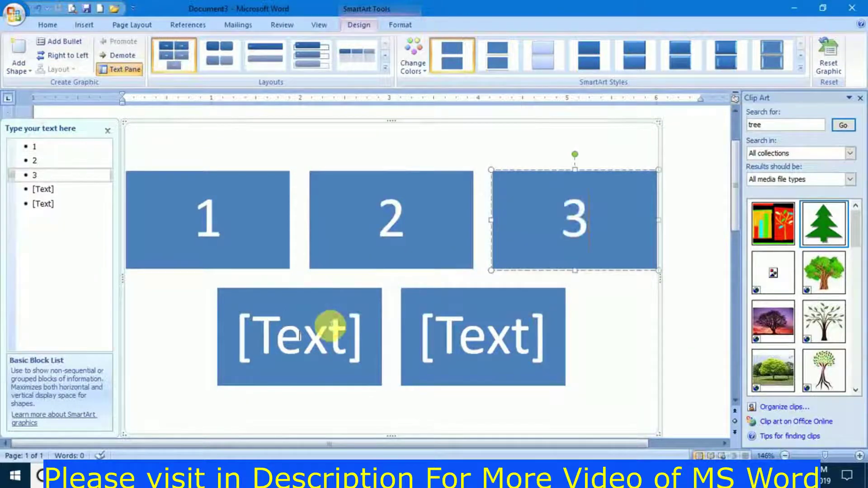
pyautogui.click(322, 340)
pyautogui.write('4')
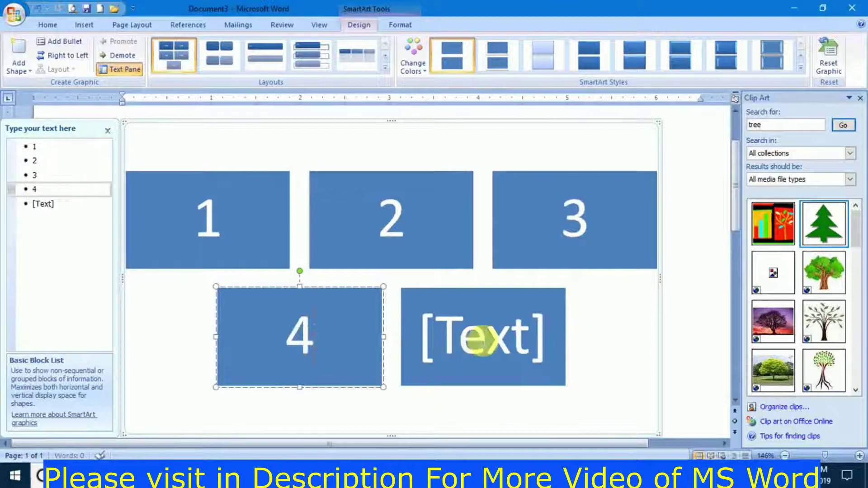
pyautogui.click(479, 338)
pyautogui.write('4')
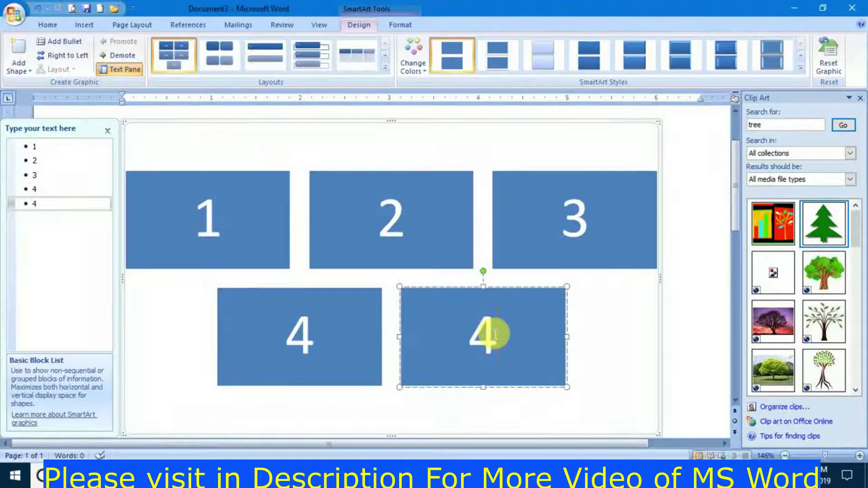
pyautogui.press('BackSpace')
pyautogui.write('5')
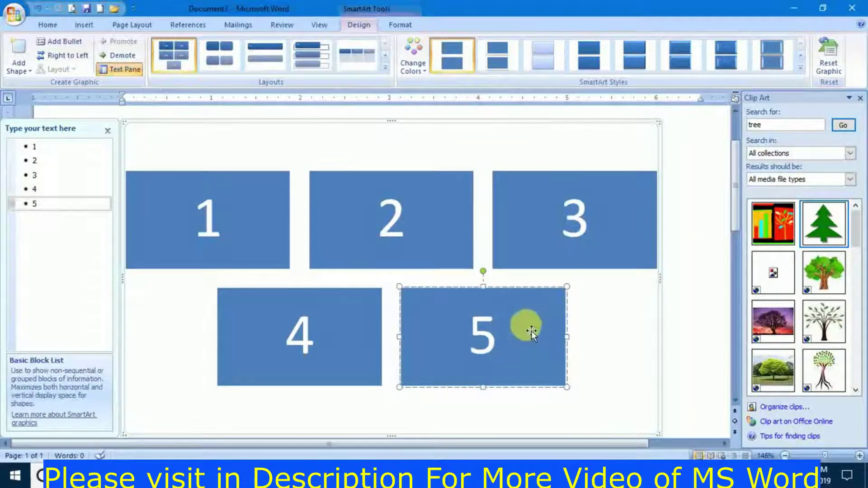
# Close the Text Pane and cut the block list graphic from the page
pyautogui.click(108, 135)
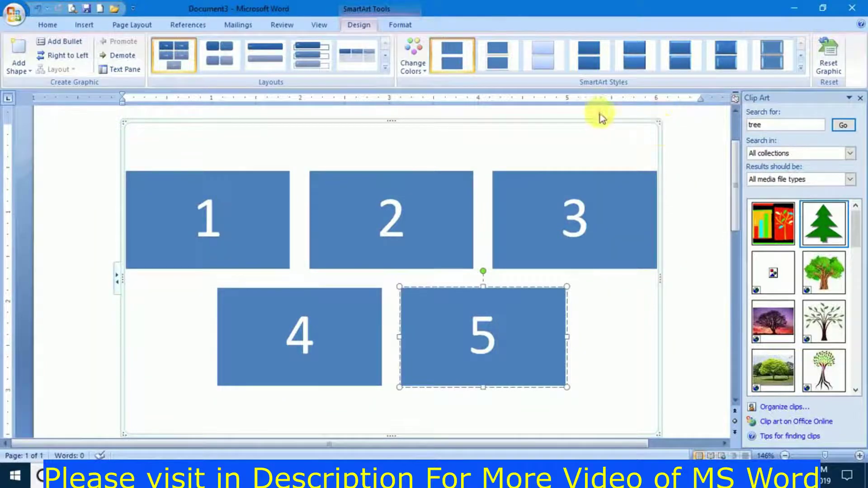
pyautogui.rightClick(662, 128)
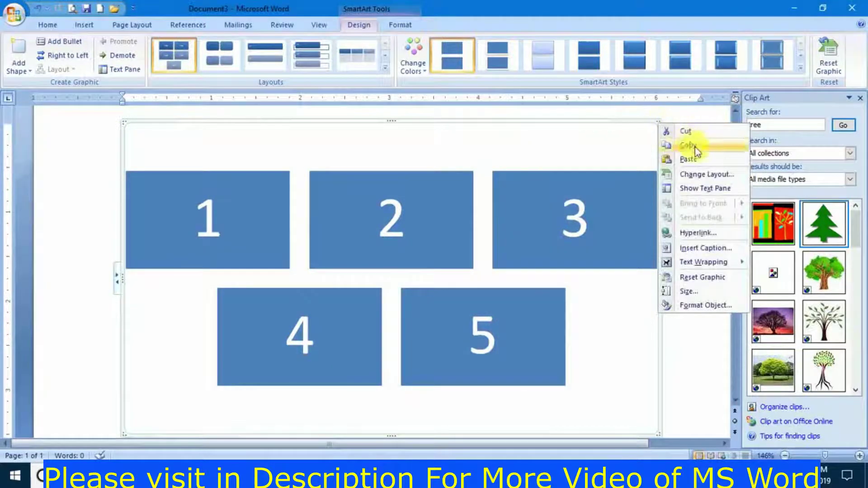
pyautogui.click(687, 131)
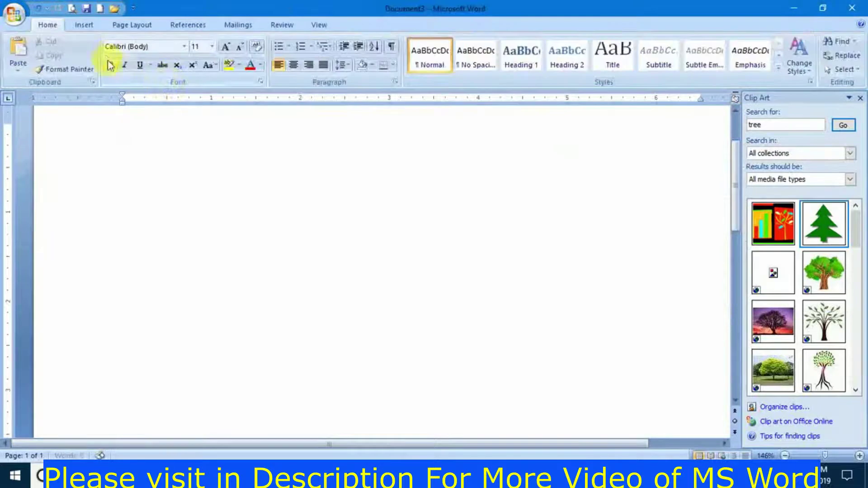
# Insert a Basic Cycle SmartArt graphic from the Cycle layouts
pyautogui.click(94, 24)
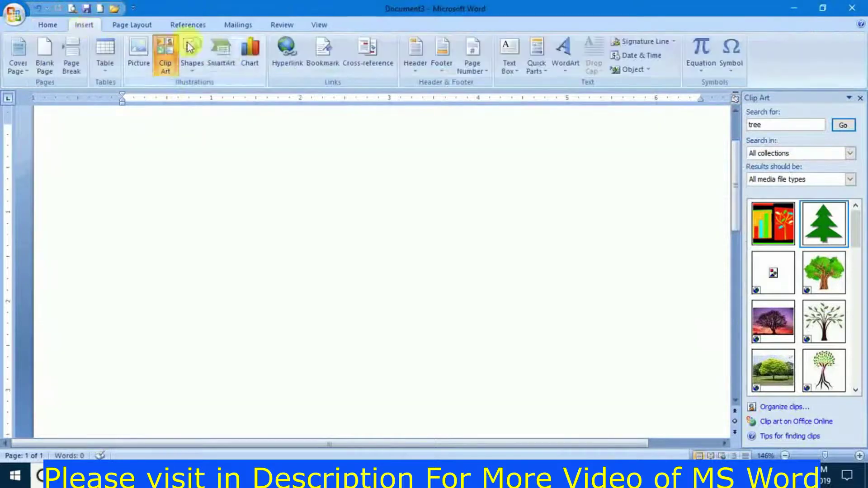
pyautogui.click(220, 68)
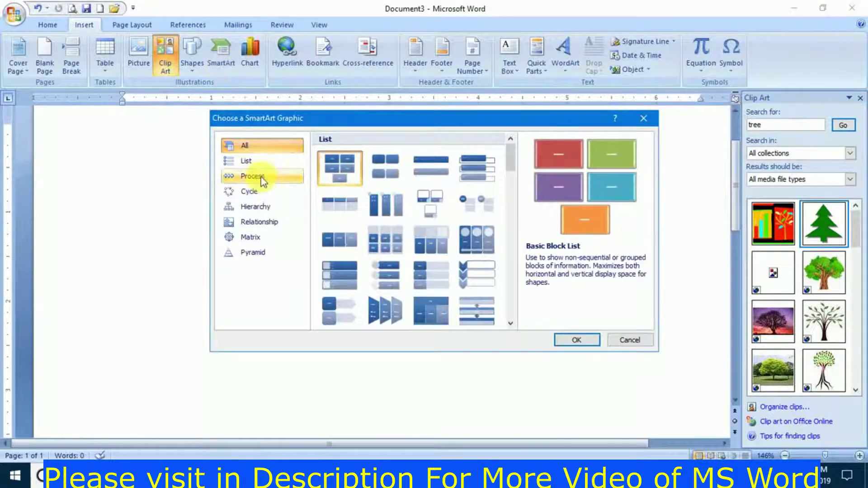
pyautogui.click(260, 194)
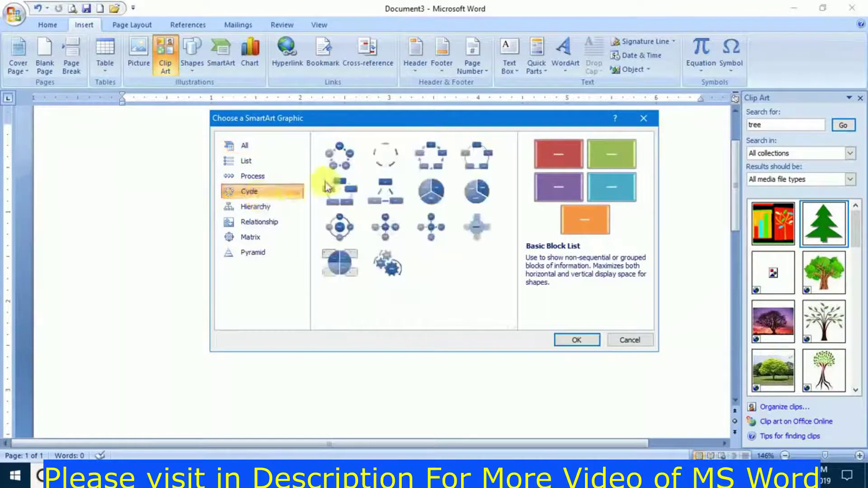
pyautogui.click(351, 156)
pyautogui.click(583, 340)
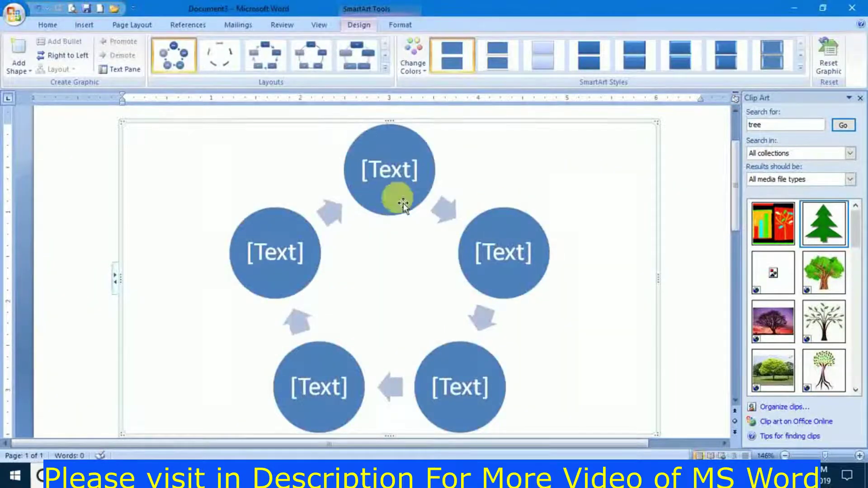
# Select each of the five circles in turn, leaving their placeholder text, then return to the Insert tab
pyautogui.click(389, 177)
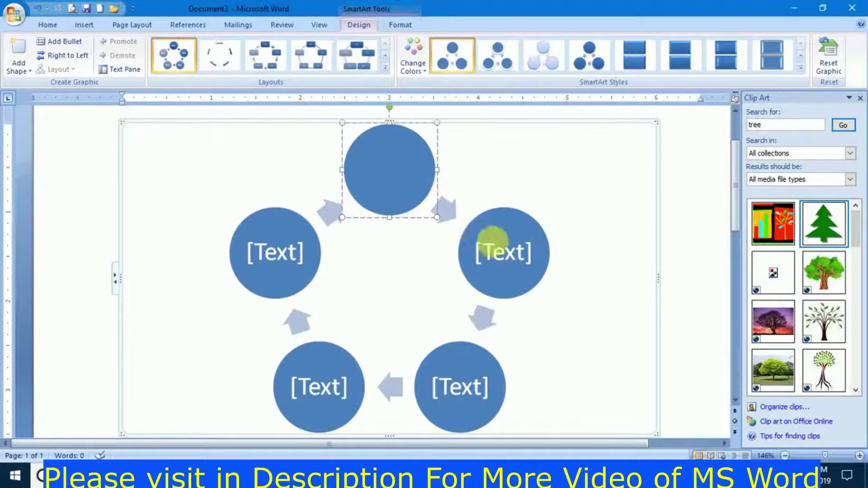
pyautogui.click(514, 256)
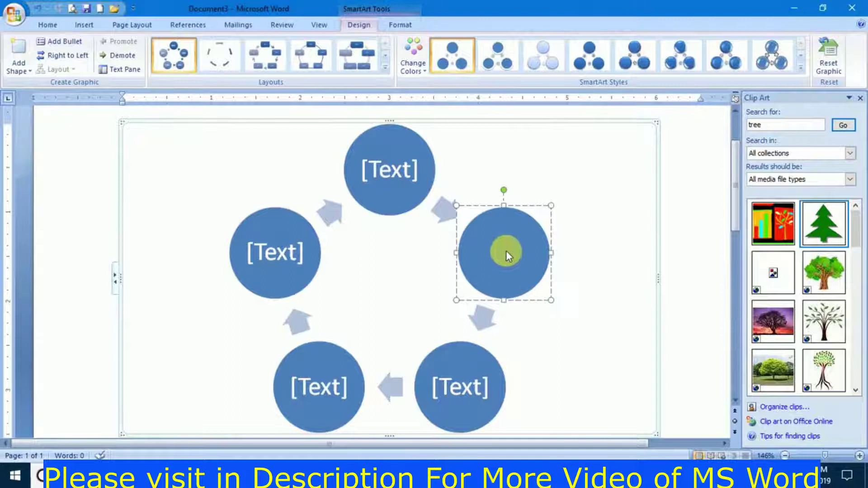
pyautogui.click(462, 387)
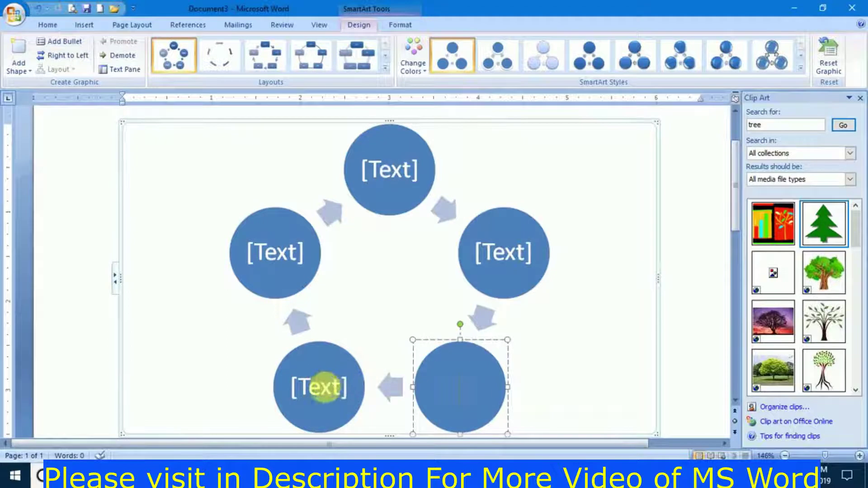
pyautogui.click(319, 387)
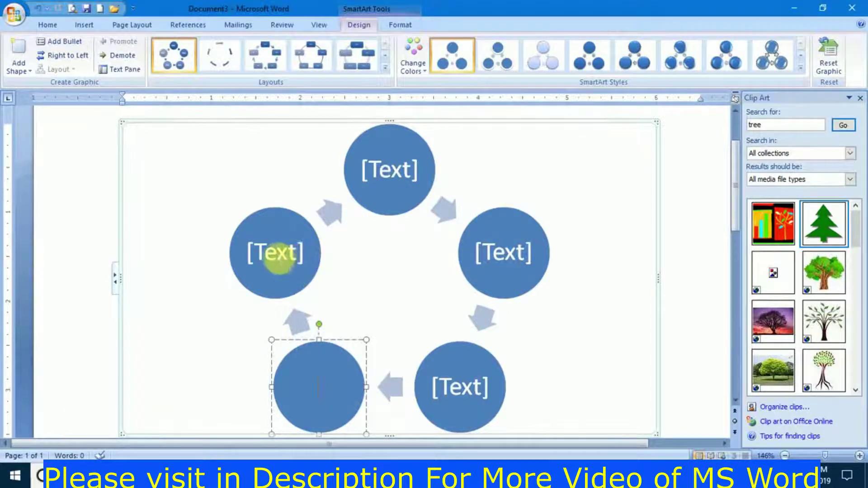
pyautogui.click(276, 256)
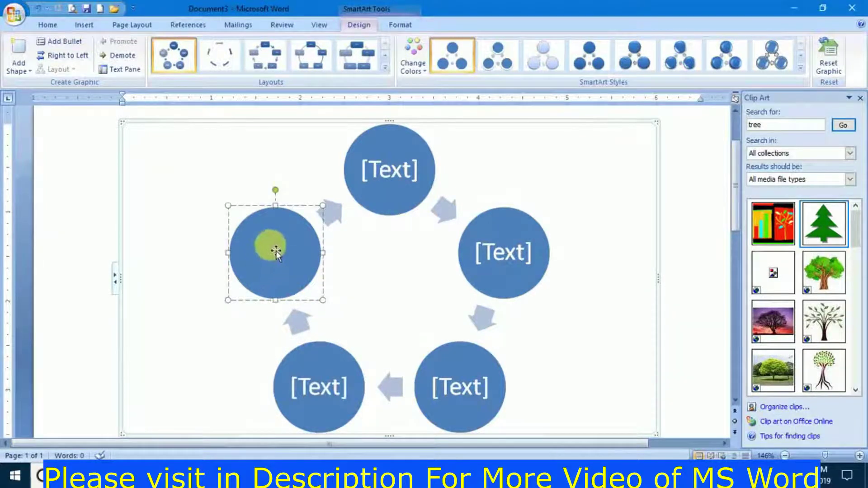
pyautogui.click(385, 168)
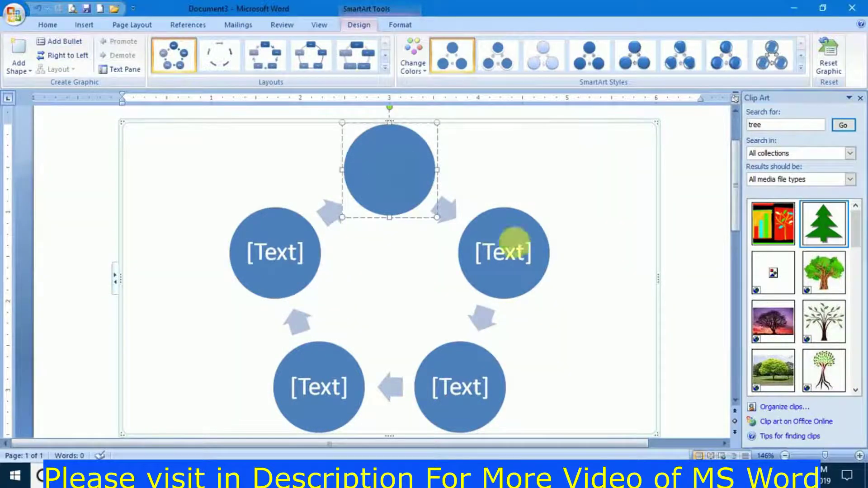
pyautogui.click(502, 259)
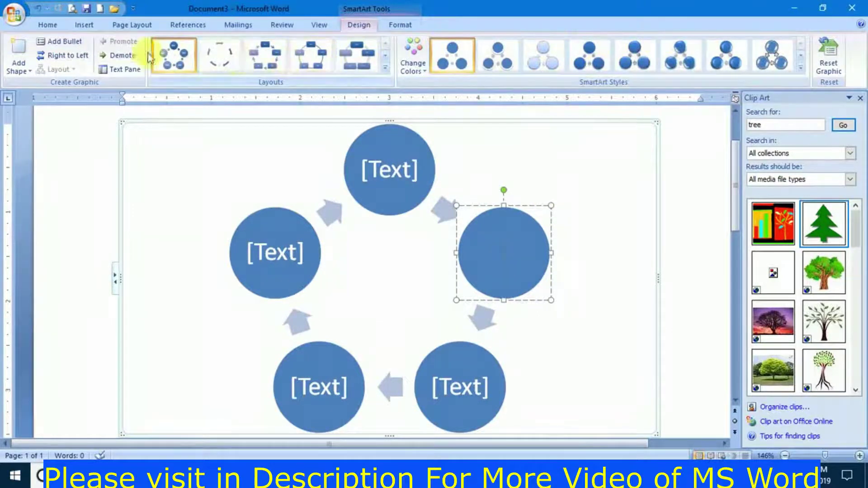
pyautogui.click(84, 25)
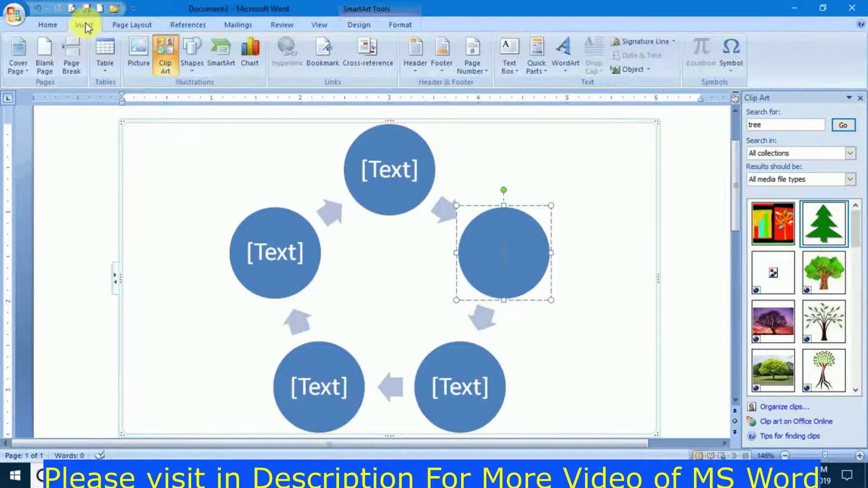
pyautogui.rightClick(652, 118)
# Cut the cycle diagram and insert a Hierarchy SmartArt layout instead
pyautogui.click(675, 126)
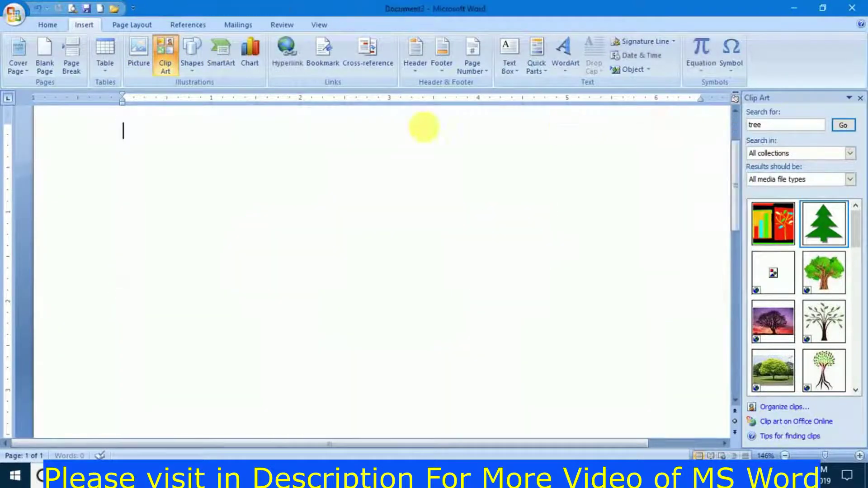
pyautogui.click(222, 67)
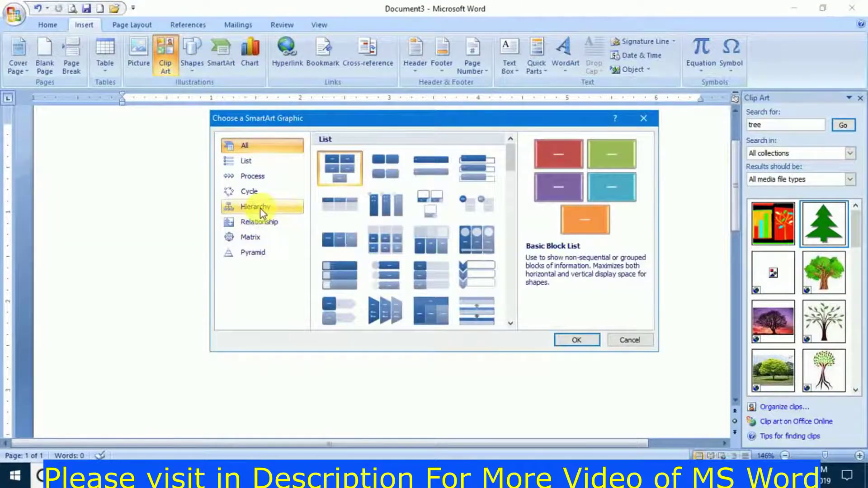
pyautogui.click(277, 208)
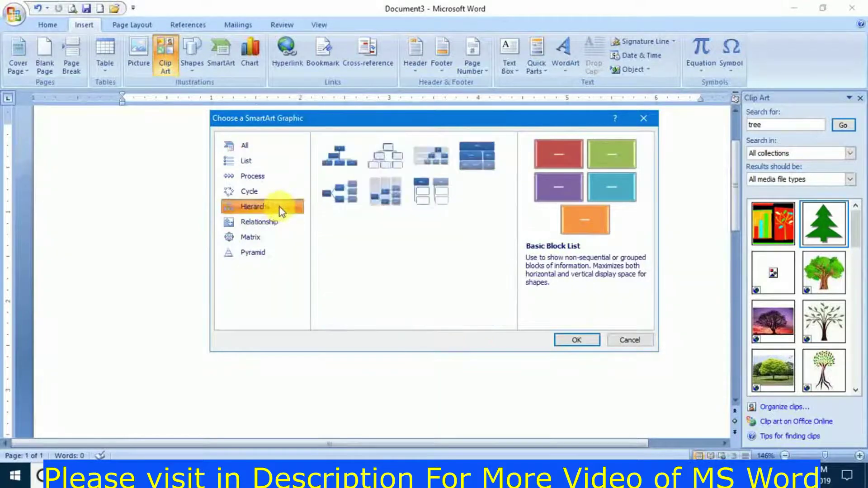
pyautogui.click(384, 158)
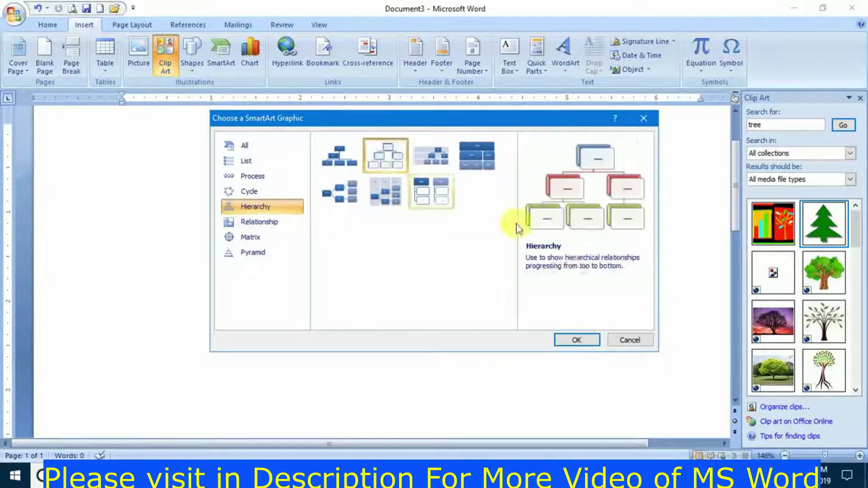
pyautogui.click(579, 341)
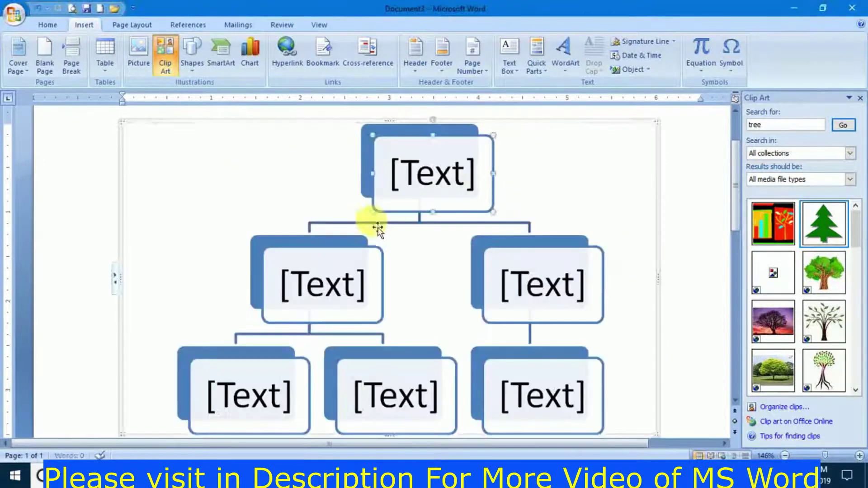
# Label the top box 'computer' and the second-level boxes 'input' and 'output'
pyautogui.click(452, 180)
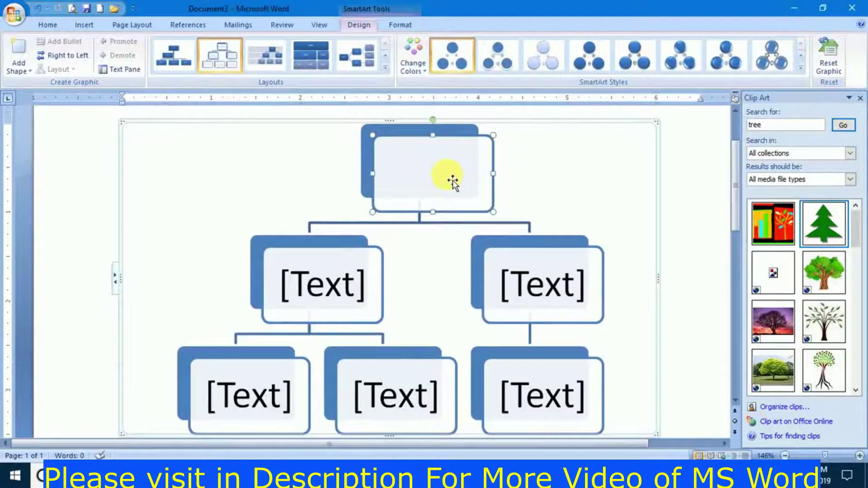
pyautogui.write('comp')
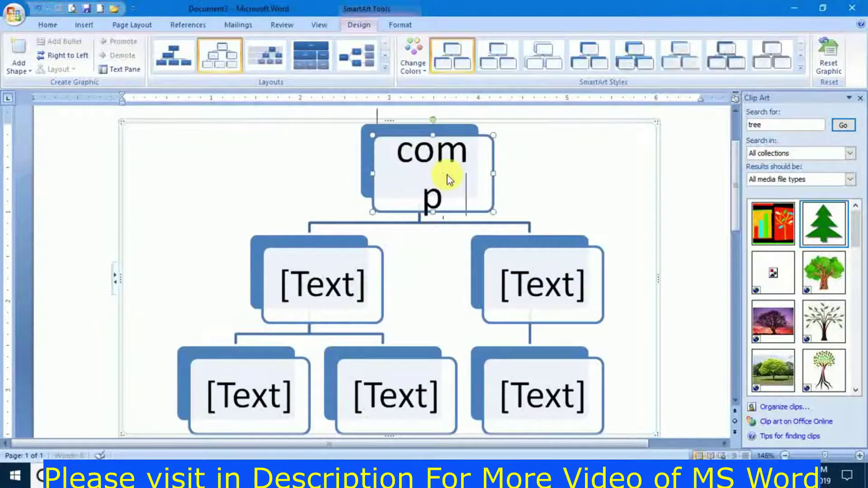
pyautogui.write('uter')
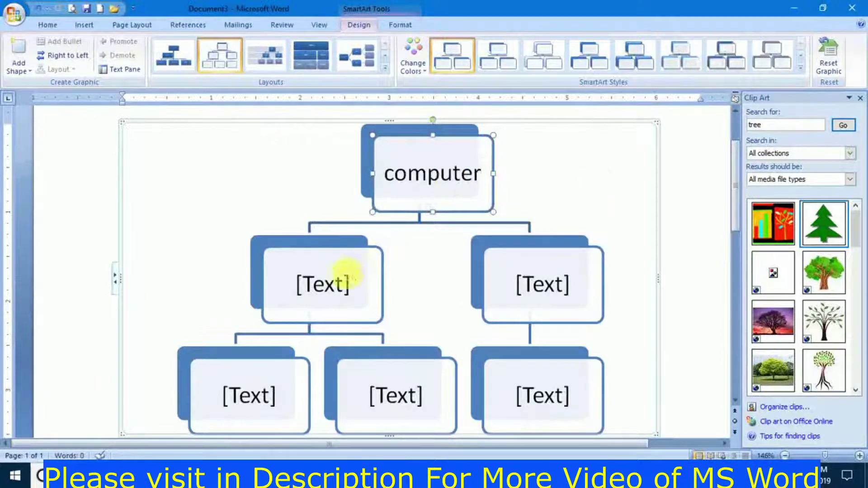
pyautogui.click(342, 287)
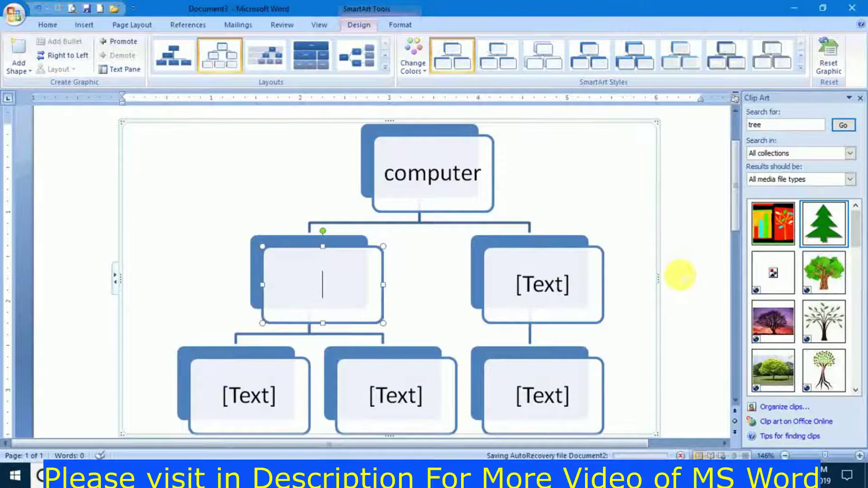
pyautogui.write('in')
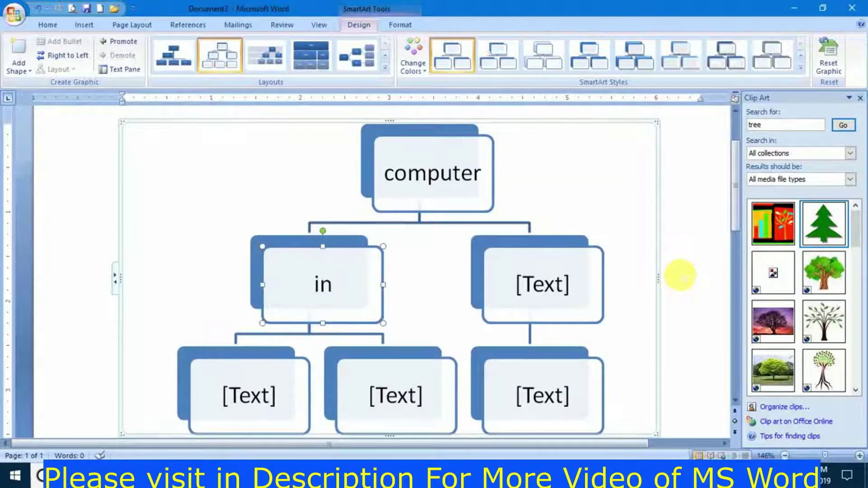
pyautogui.write('put')
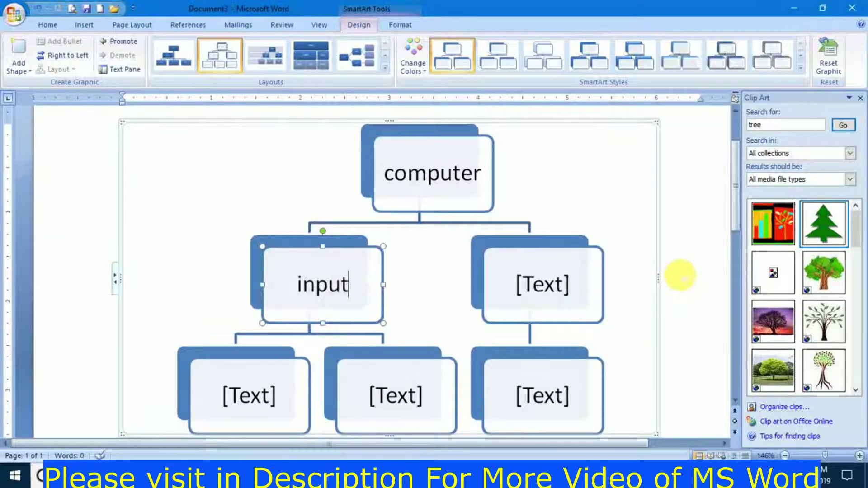
pyautogui.click(559, 284)
pyautogui.write('o')
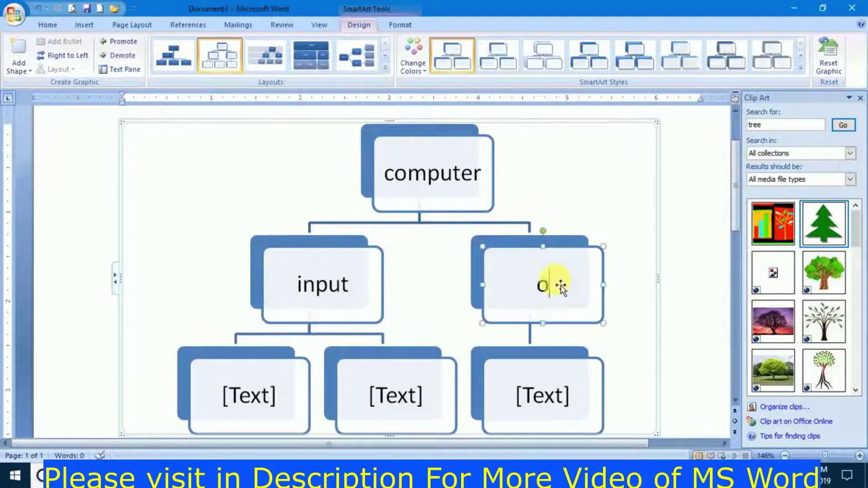
pyautogui.write('ut')
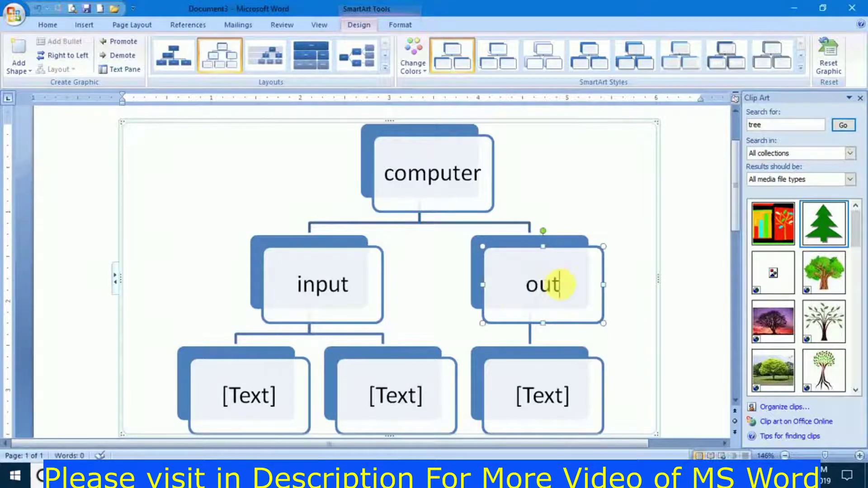
pyautogui.write('put')
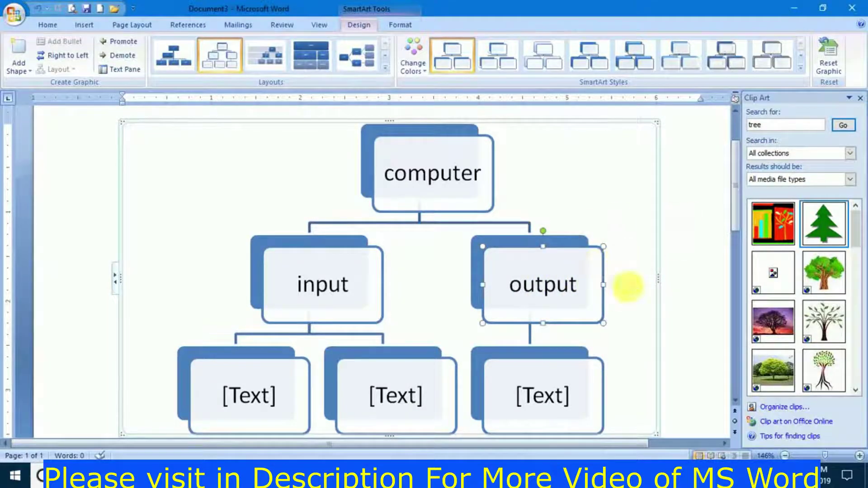
pyautogui.click(647, 286)
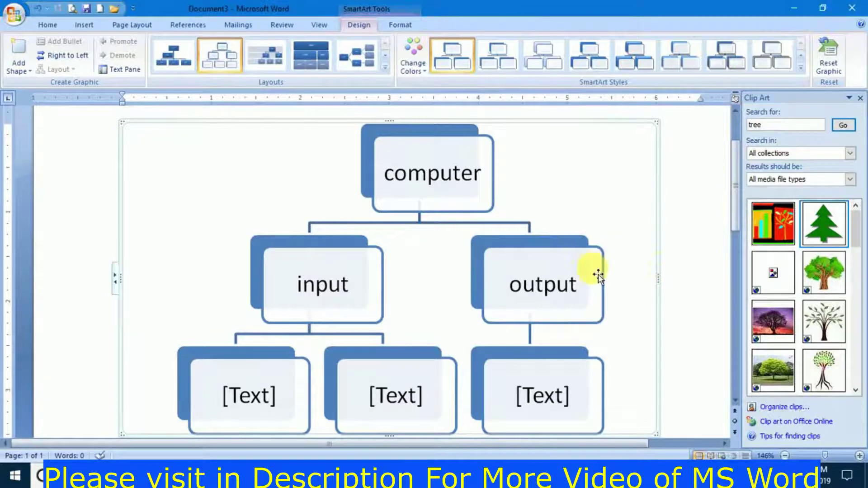
pyautogui.click(558, 282)
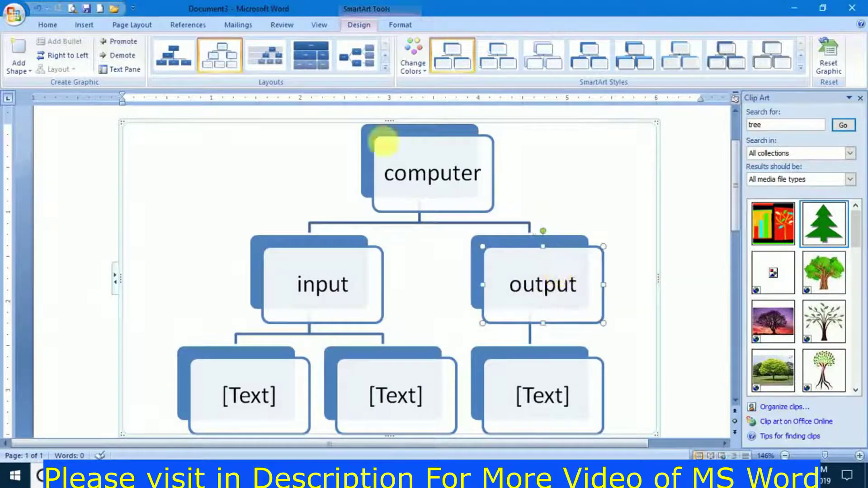
# Add two more second-level shapes after output in the hierarchy
pyautogui.click(25, 74)
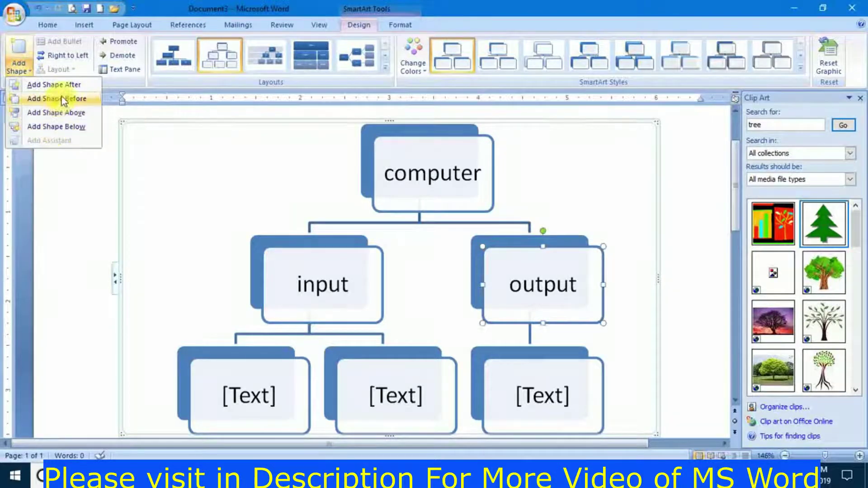
pyautogui.click(67, 88)
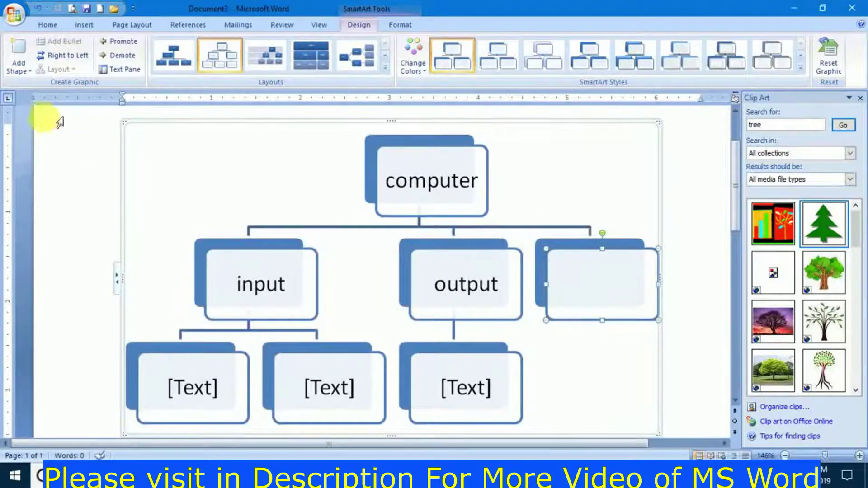
pyautogui.click(25, 73)
pyautogui.click(64, 97)
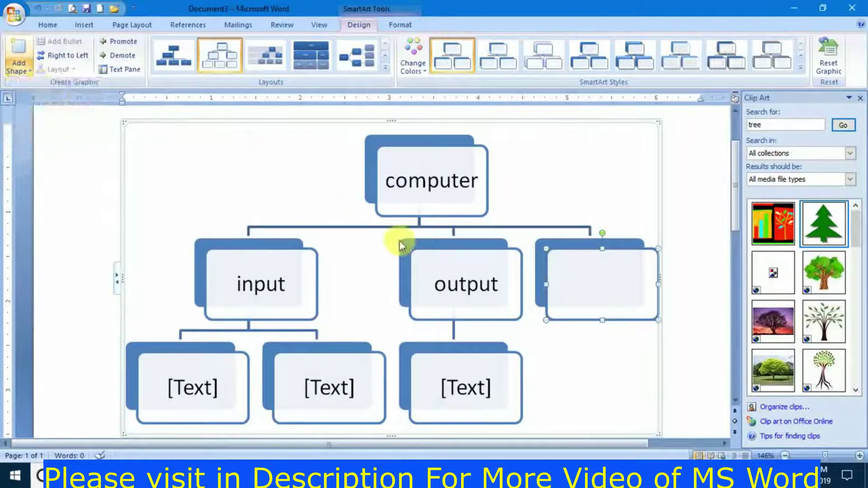
pyautogui.click(501, 283)
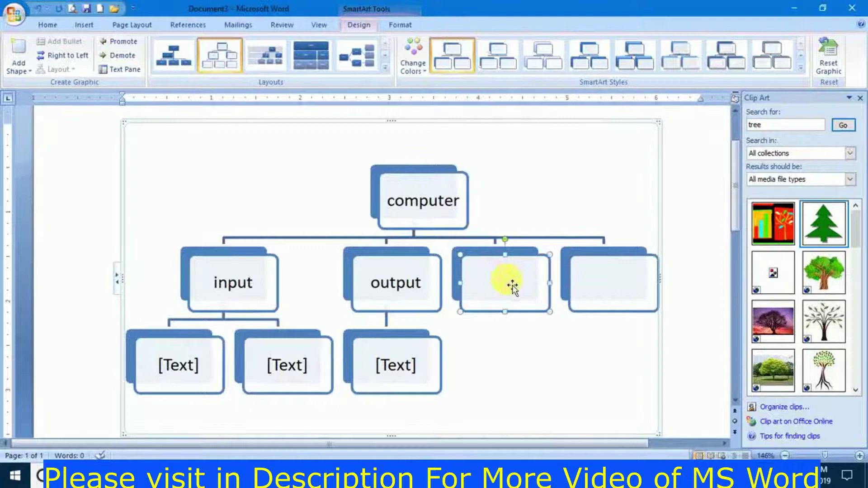
pyautogui.write('str')
pyautogui.click(619, 278)
pyautogui.write('pro')
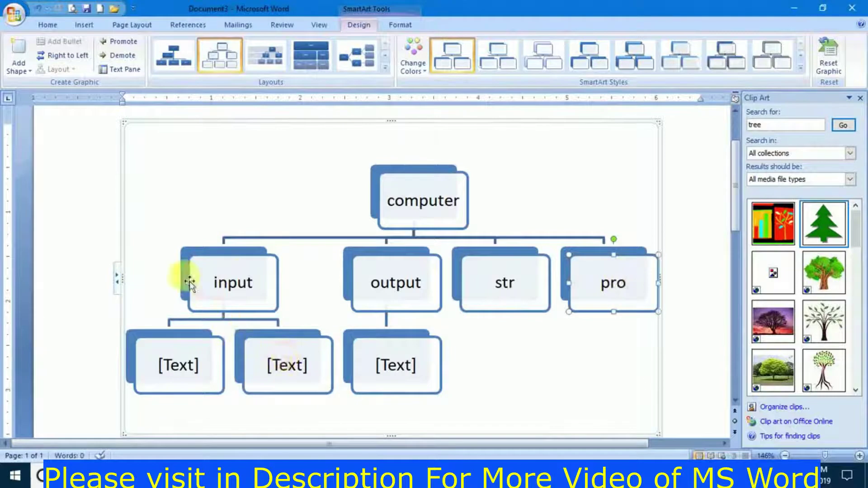
pyautogui.click(235, 283)
# Label the lower boxes 'key' and 'mouse' under input and 'moniter' under output
pyautogui.click(194, 372)
pyautogui.write('ket')
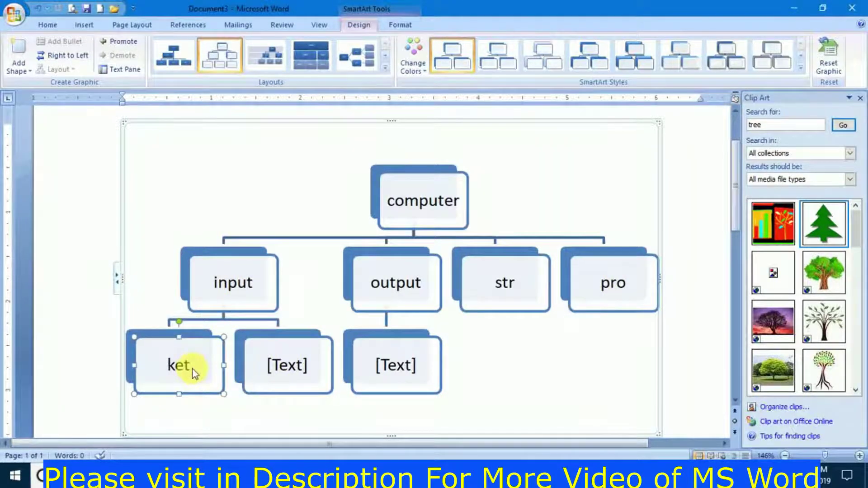
pyautogui.write('y')
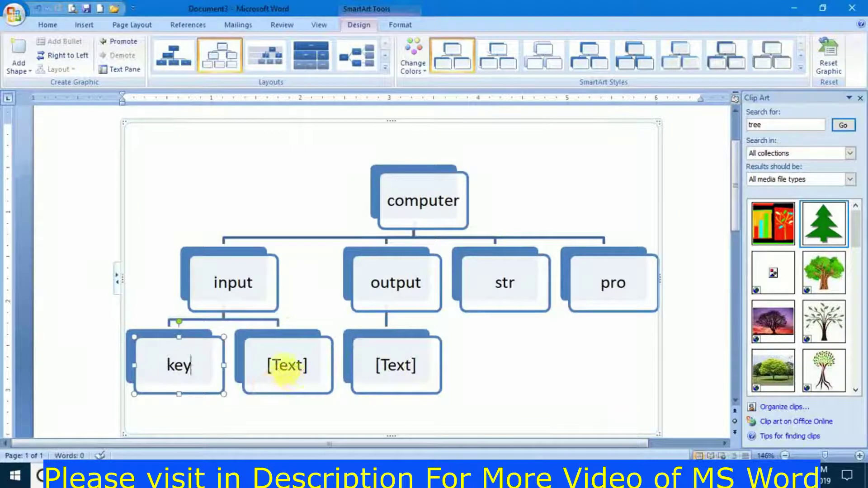
pyautogui.click(288, 370)
pyautogui.write('ouse')
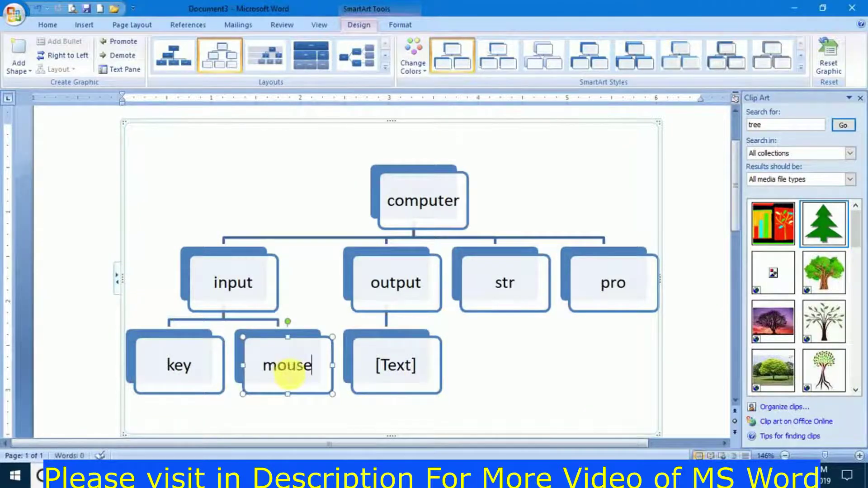
pyautogui.click(398, 367)
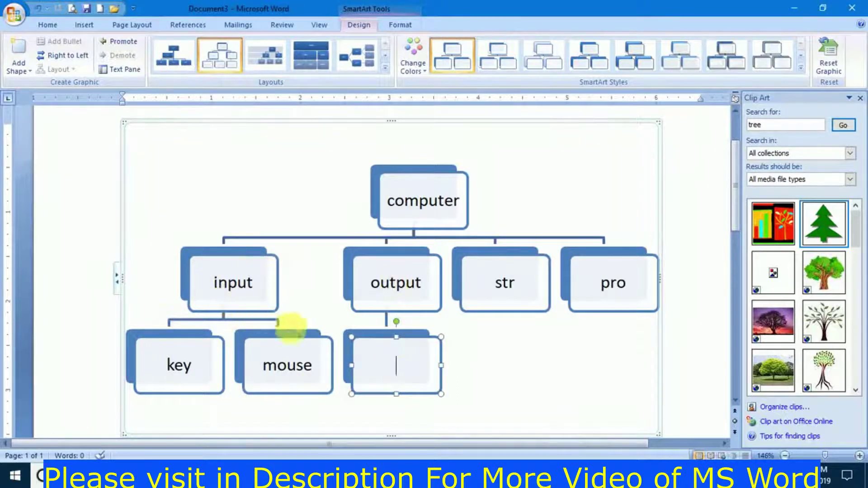
pyautogui.click(389, 364)
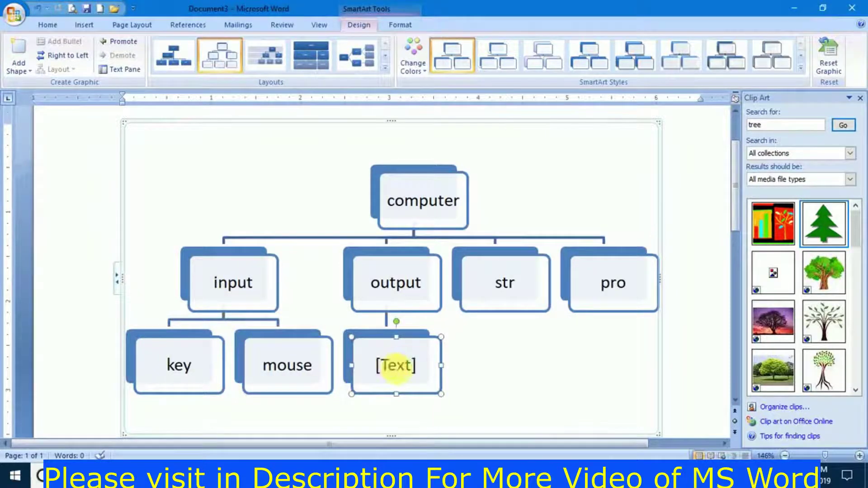
pyautogui.click(397, 368)
pyautogui.write('moni')
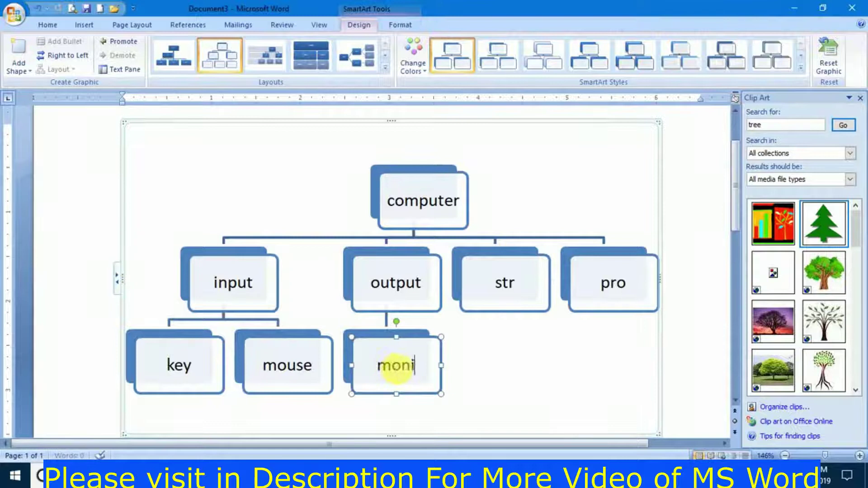
pyautogui.write('ter')
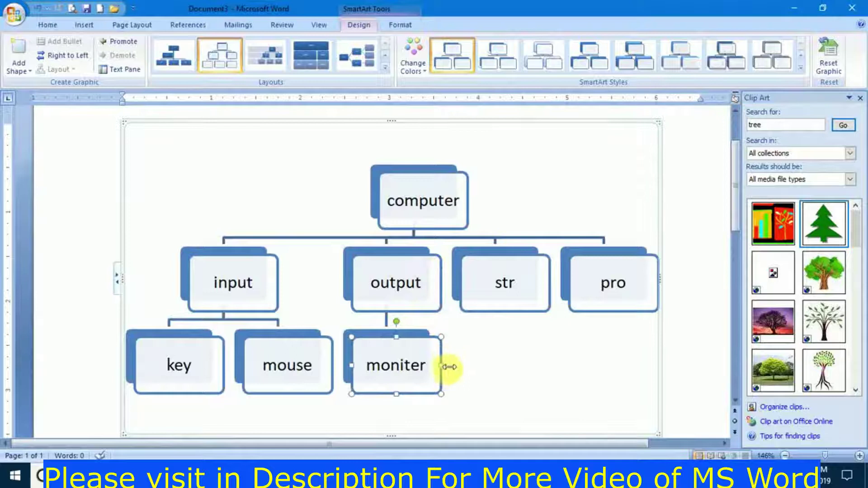
# Add two child boxes under output and label the first 'printer'
pyautogui.click(18, 68)
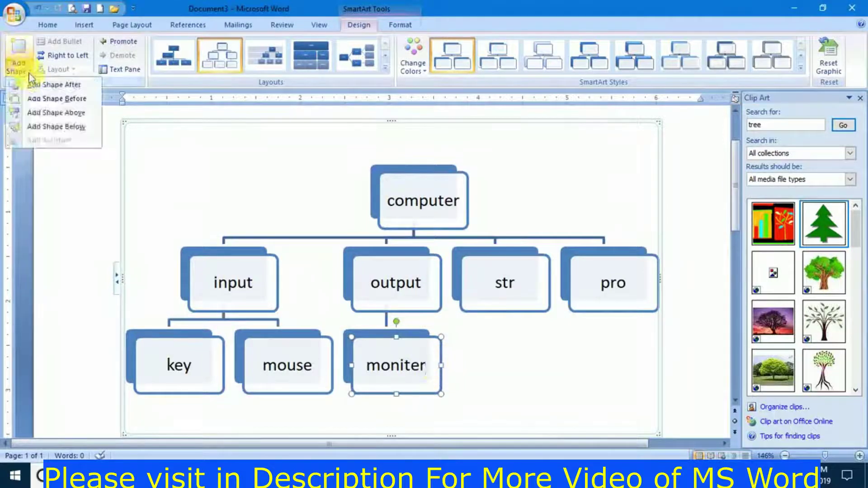
pyautogui.click(50, 85)
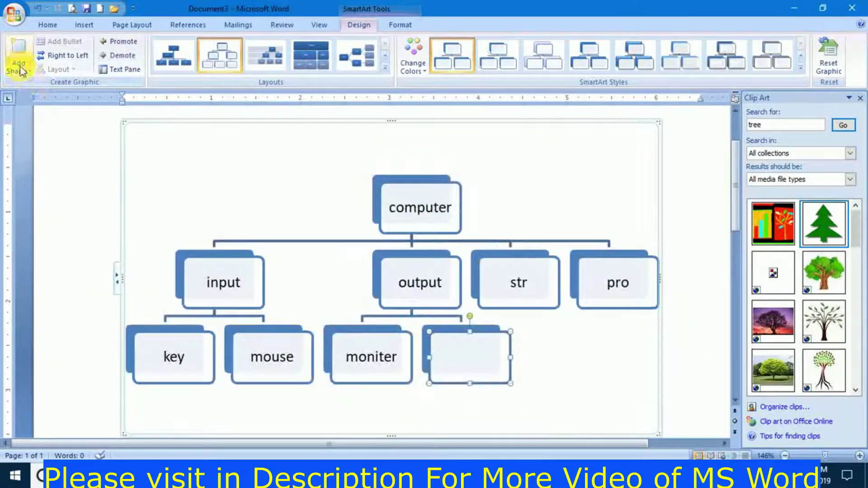
pyautogui.click(20, 70)
pyautogui.click(42, 86)
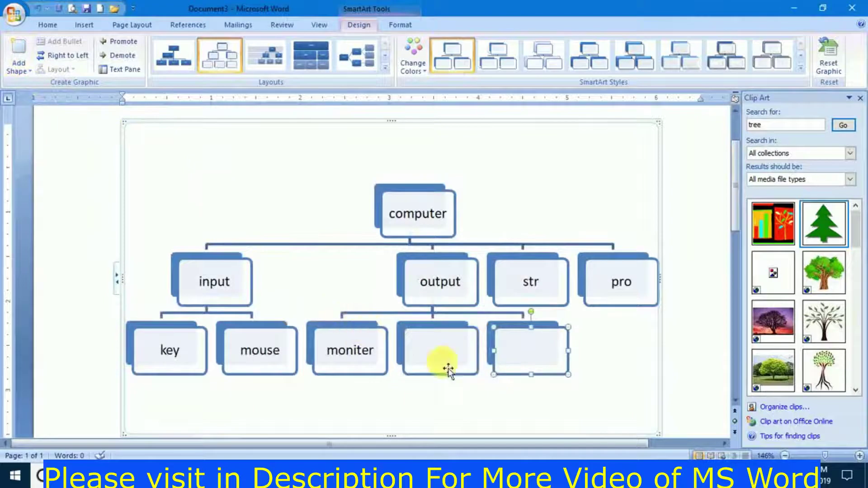
pyautogui.click(441, 359)
pyautogui.write('pri')
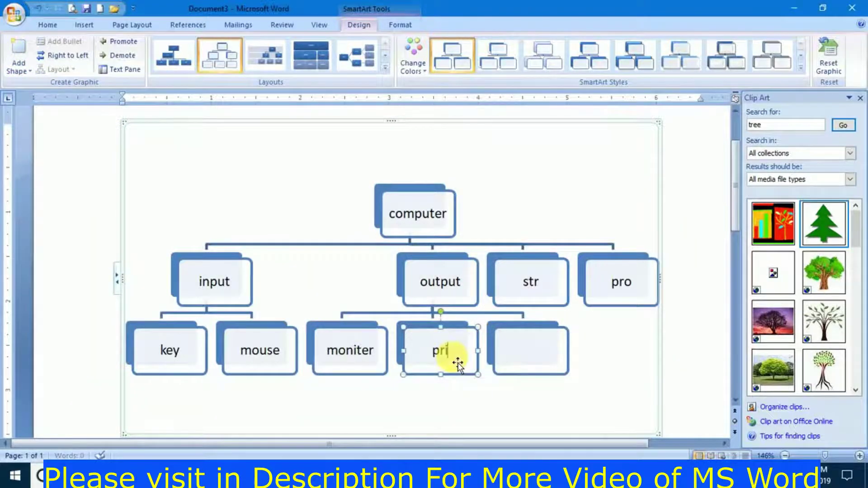
pyautogui.write('nter')
pyautogui.click(542, 355)
pyautogui.write('spe')
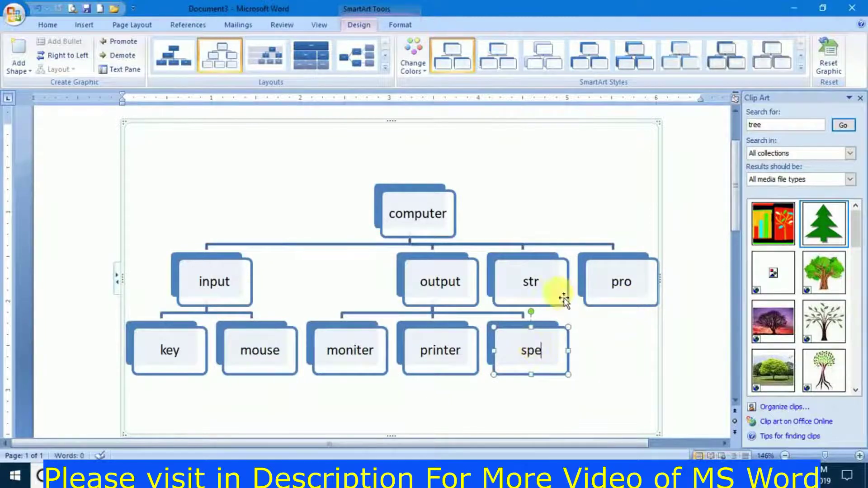
# Add two child boxes below str and one child box below pro
pyautogui.click(548, 282)
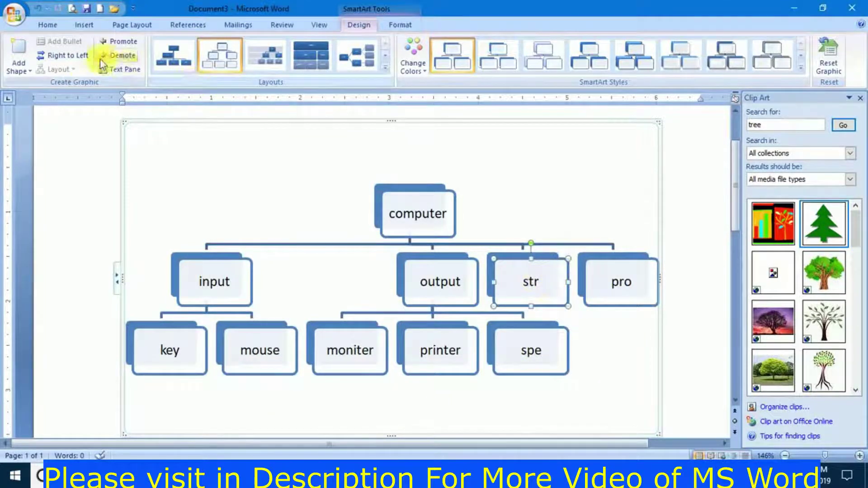
pyautogui.click(19, 68)
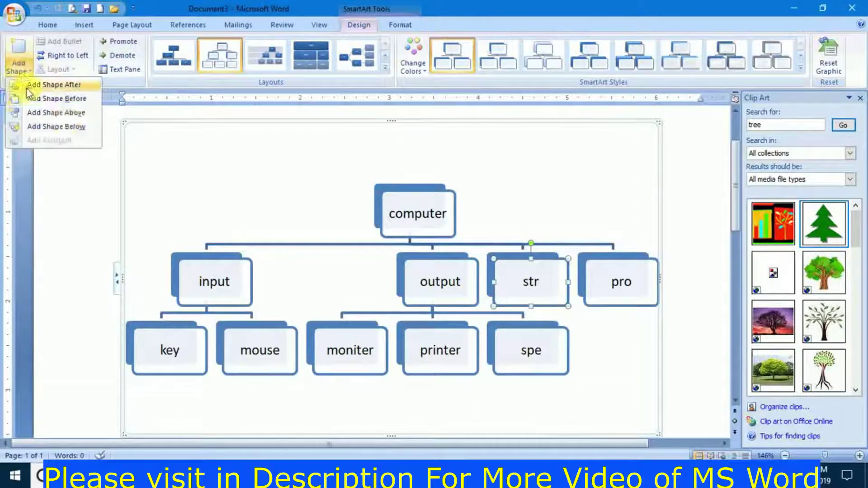
pyautogui.click(82, 132)
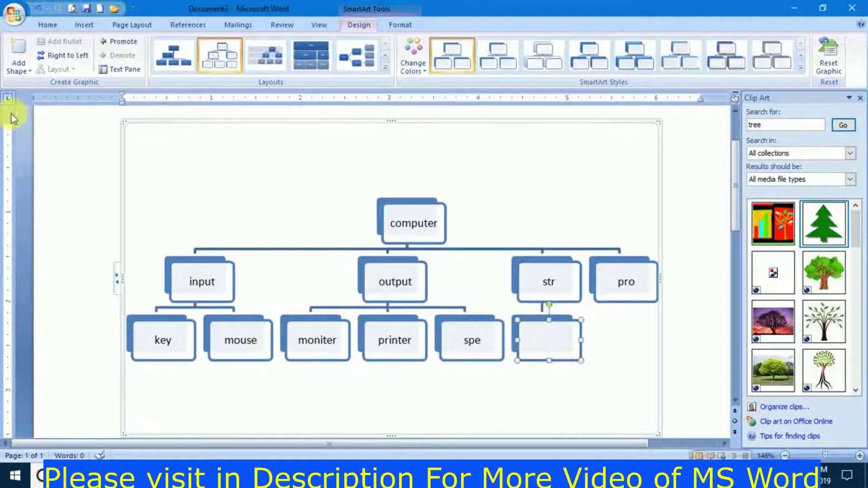
pyautogui.click(19, 68)
pyautogui.click(74, 87)
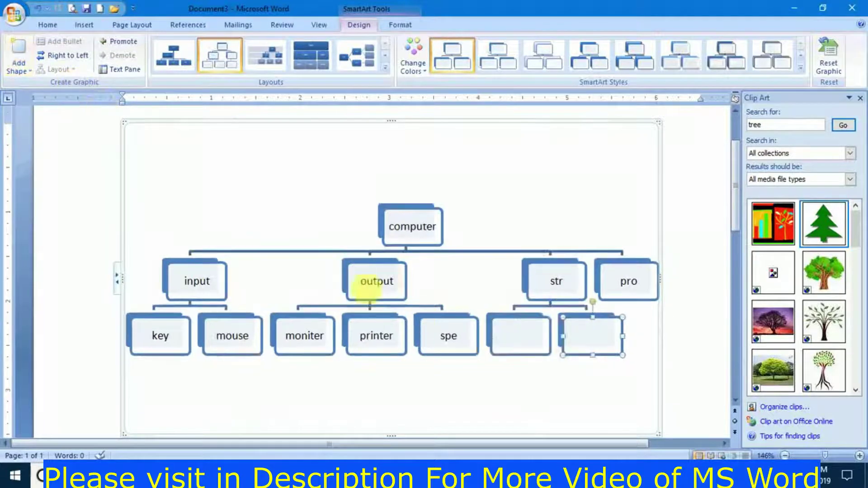
pyautogui.click(646, 285)
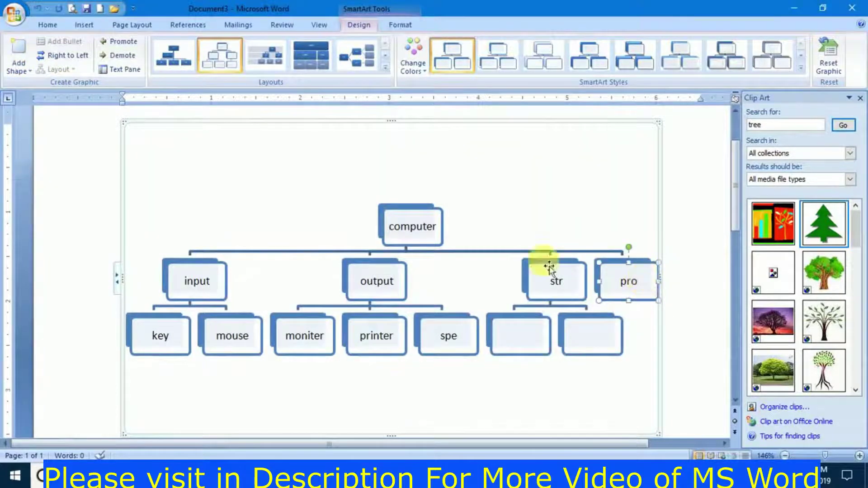
pyautogui.click(19, 66)
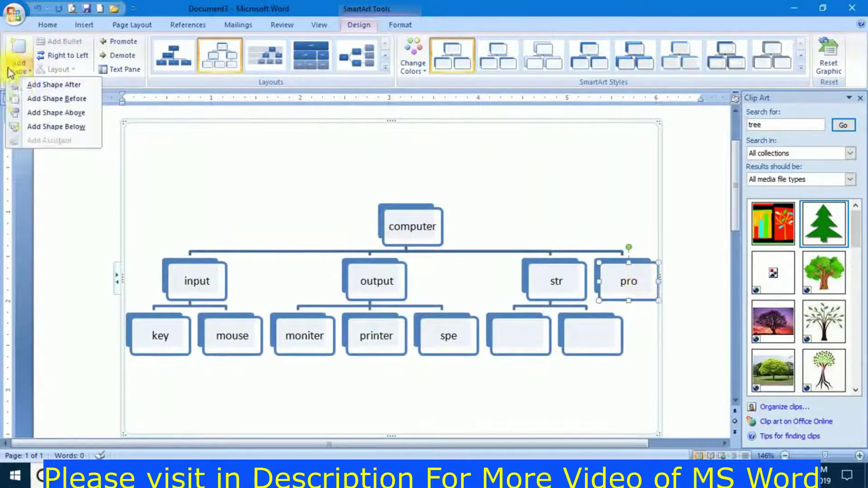
pyautogui.click(71, 126)
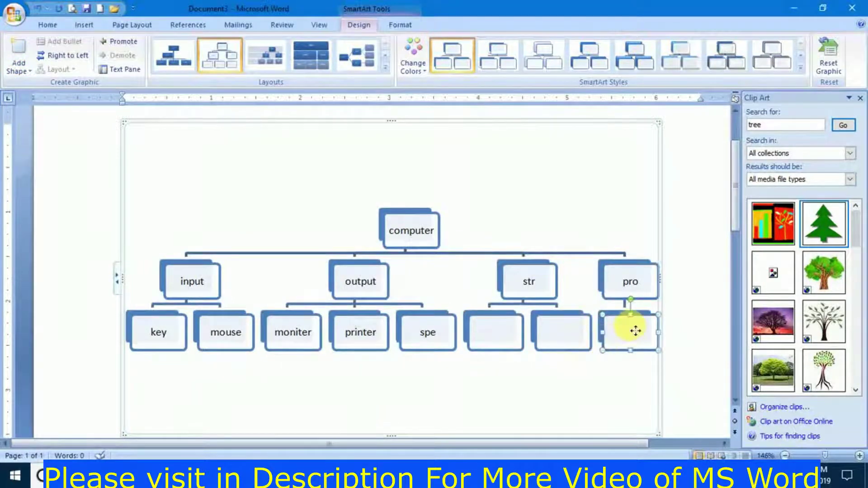
# Label the new child boxes 'cpu' under pro and 'pen' and 'hdd' under str
pyautogui.click(633, 331)
pyautogui.write('cpu')
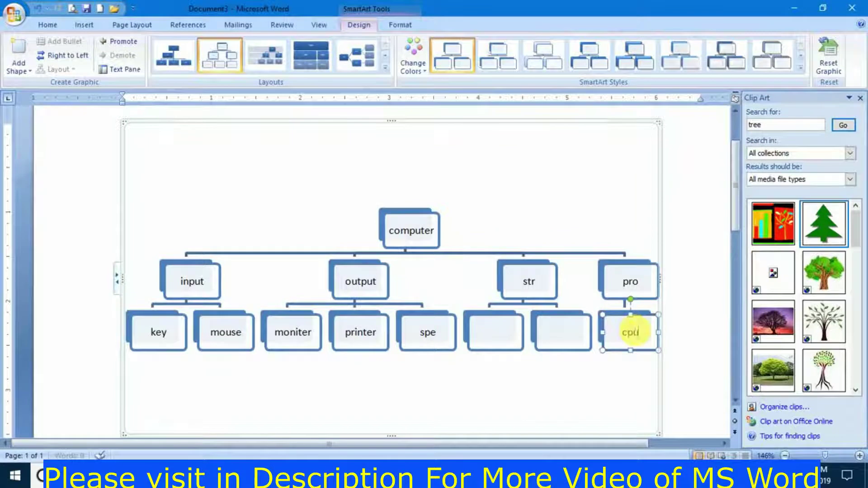
pyautogui.click(564, 340)
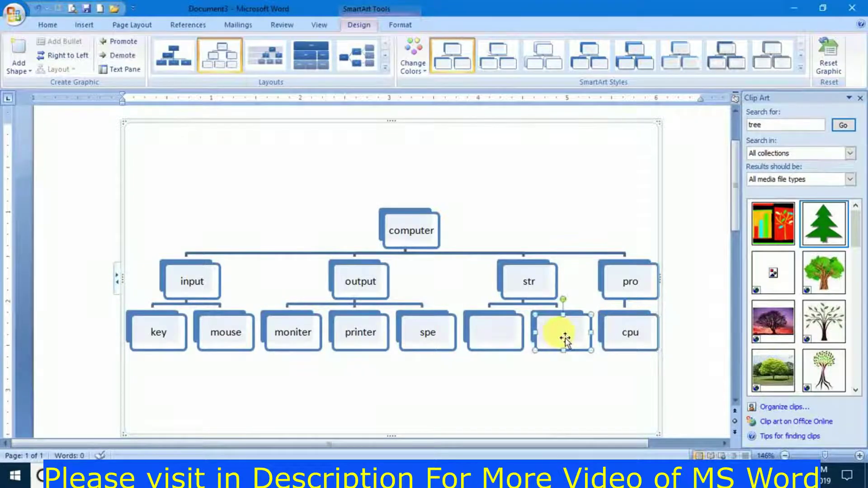
pyautogui.write('pen')
pyautogui.click(502, 335)
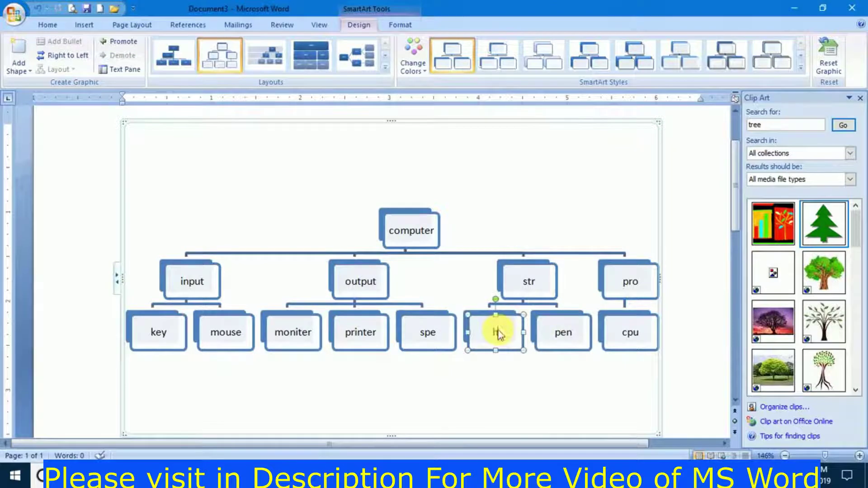
pyautogui.write('hdd')
pyautogui.click(464, 325)
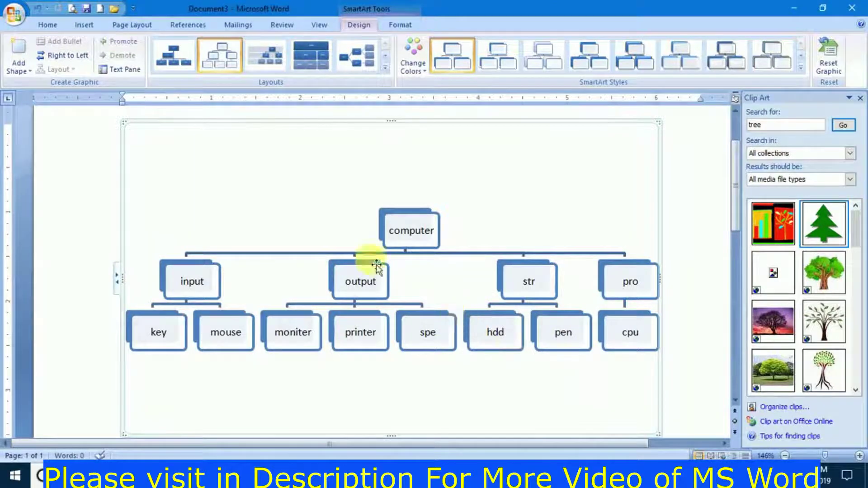
pyautogui.click(387, 69)
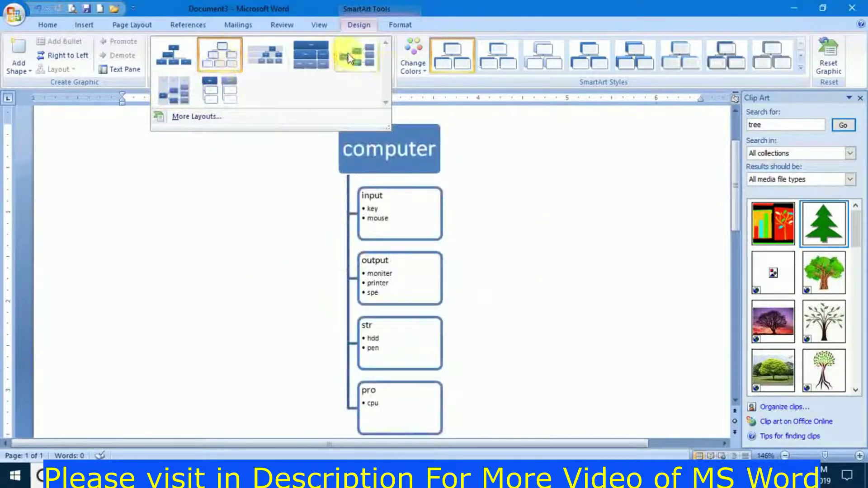
# Apply a Colorful colour scheme and a 3-D perspective SmartArt style to the hierarchy
pyautogui.click(413, 63)
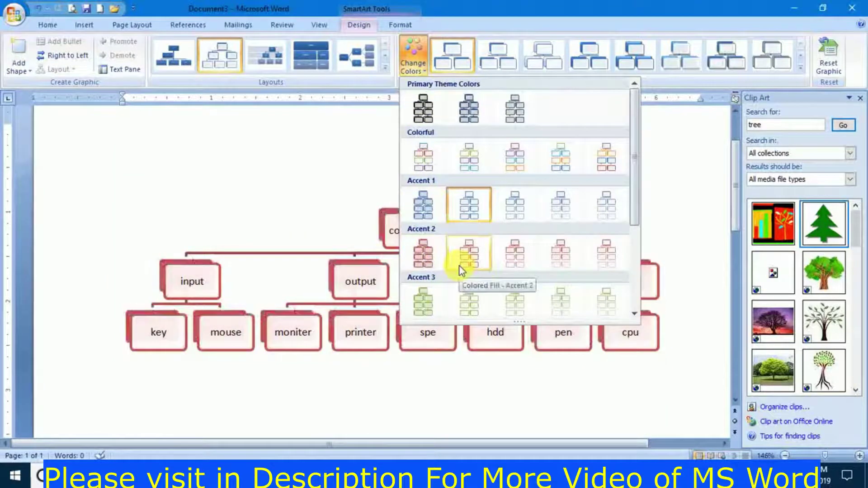
pyautogui.click(506, 152)
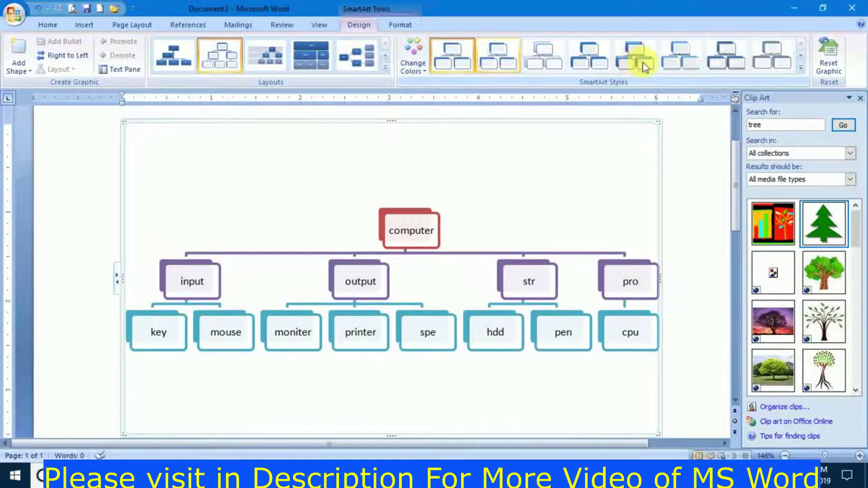
pyautogui.click(678, 59)
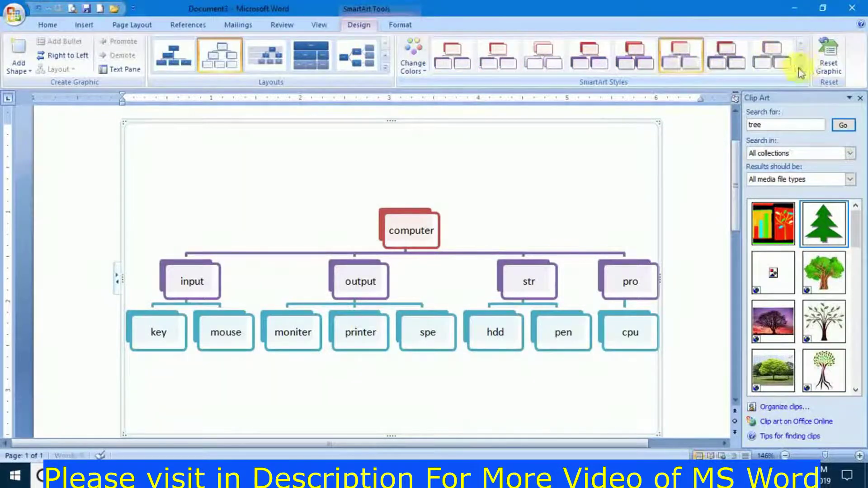
pyautogui.click(731, 63)
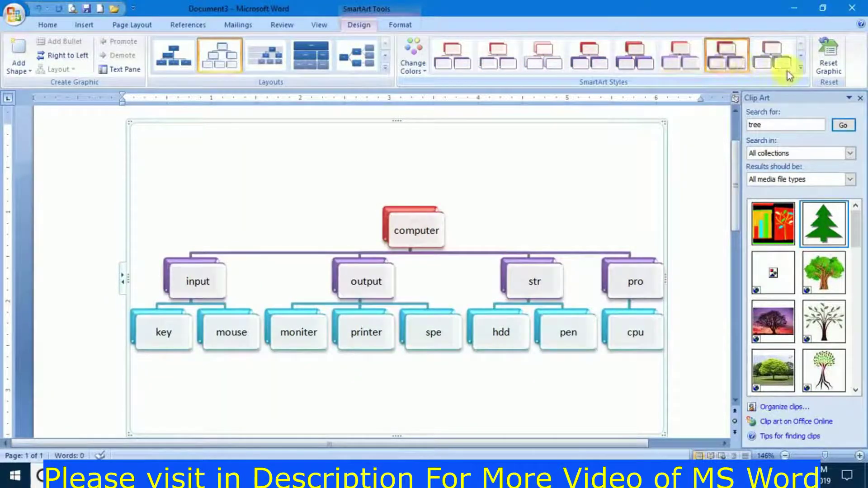
pyautogui.click(804, 70)
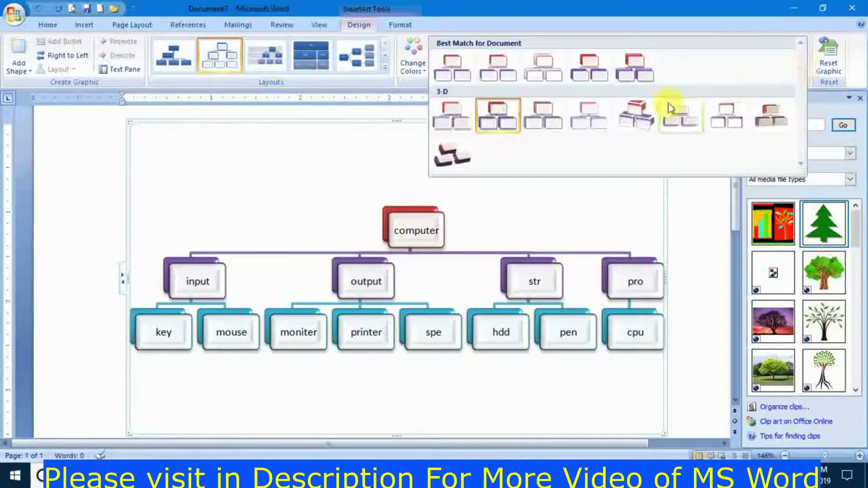
pyautogui.click(640, 115)
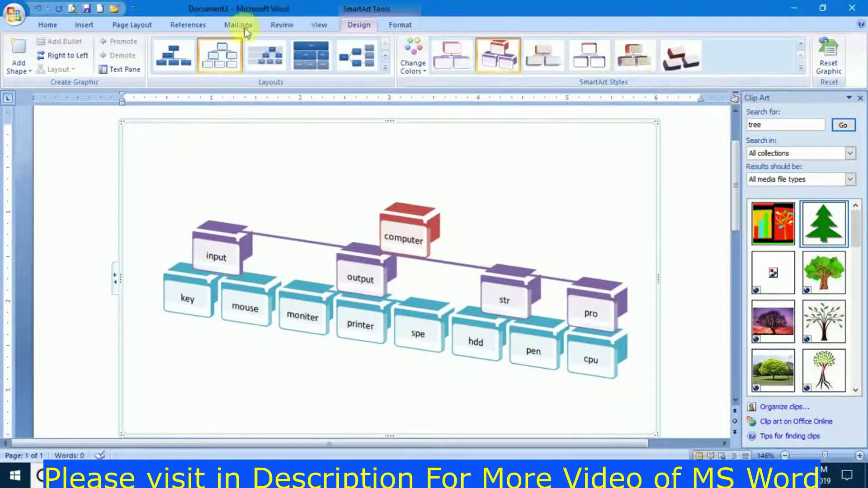
pyautogui.click(94, 25)
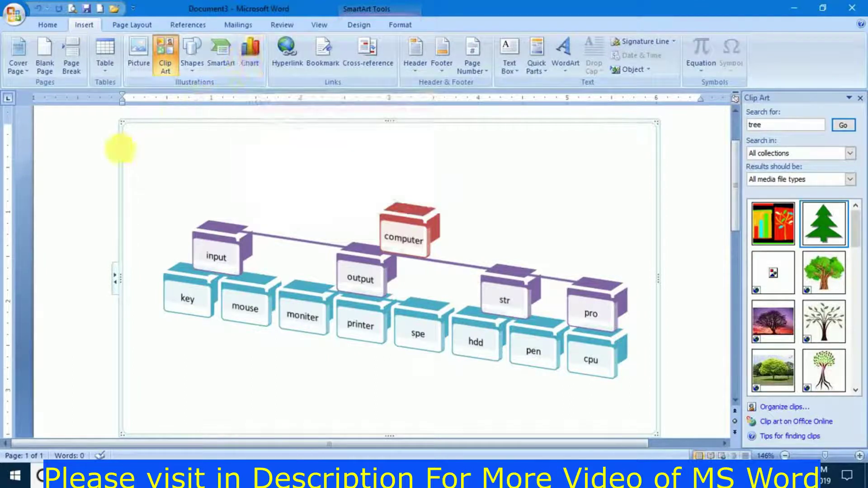
# Cut the 3-D hierarchy diagram from the page, then open and dismiss the Insert Chart dialog
pyautogui.rightClick(164, 123)
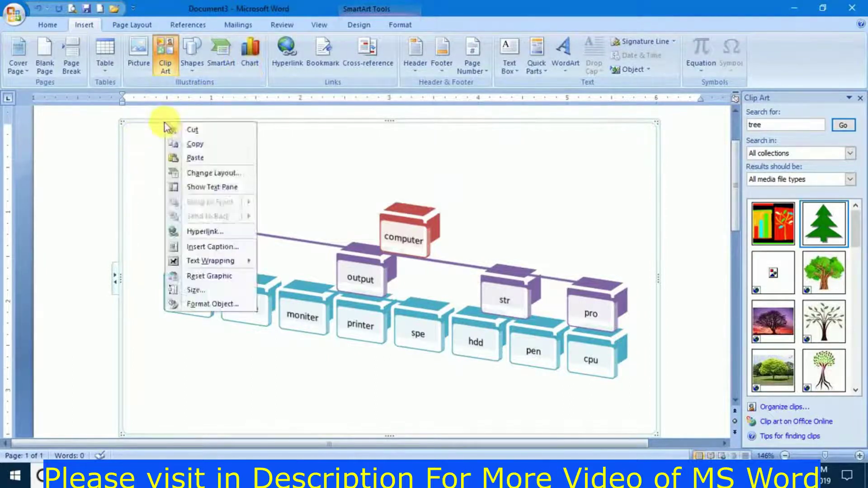
pyautogui.click(188, 131)
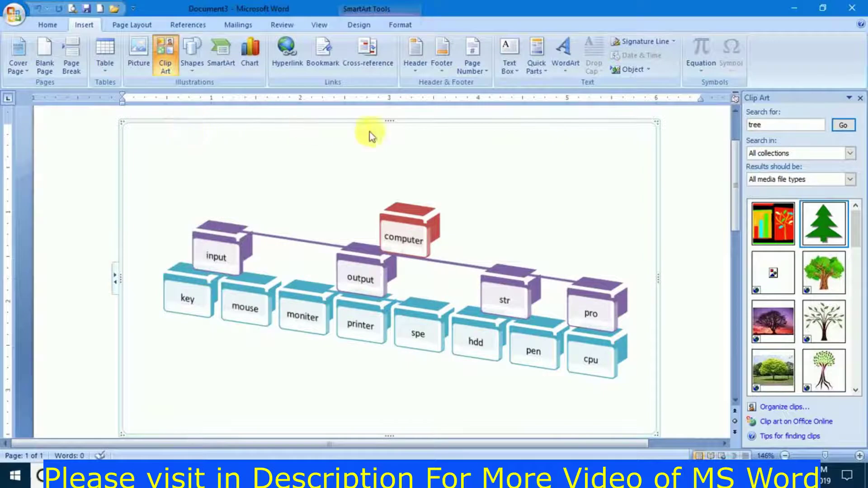
pyautogui.click(244, 55)
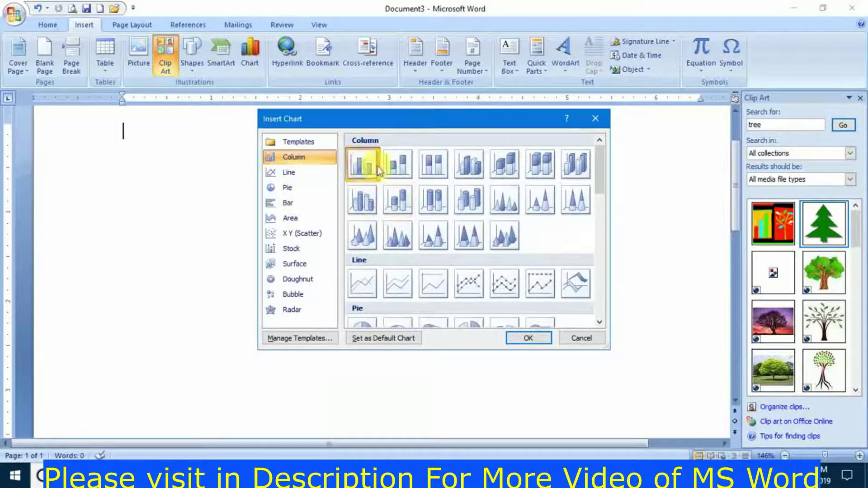
pyautogui.click(527, 338)
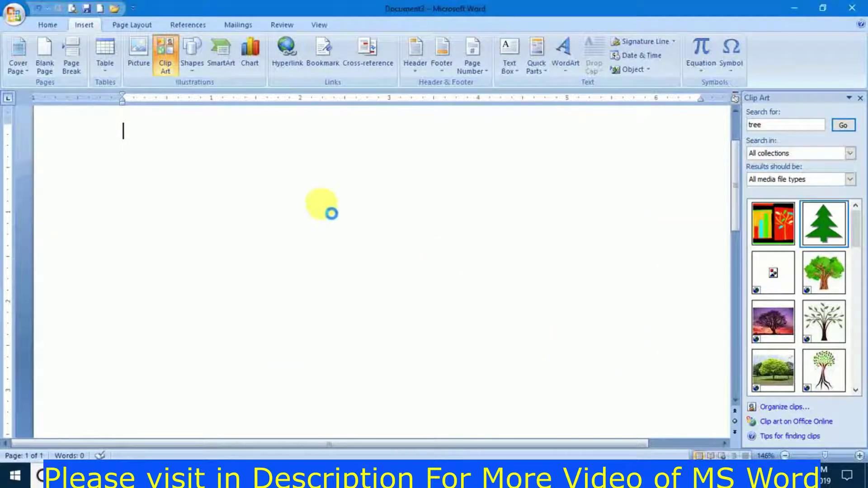
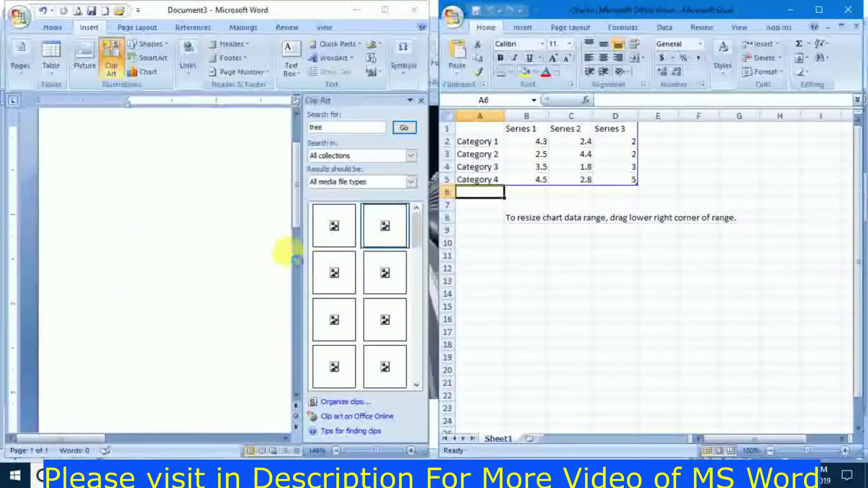
# Rename the series headers in B1:E1 to eng, math, sc and ph
pyautogui.click(423, 101)
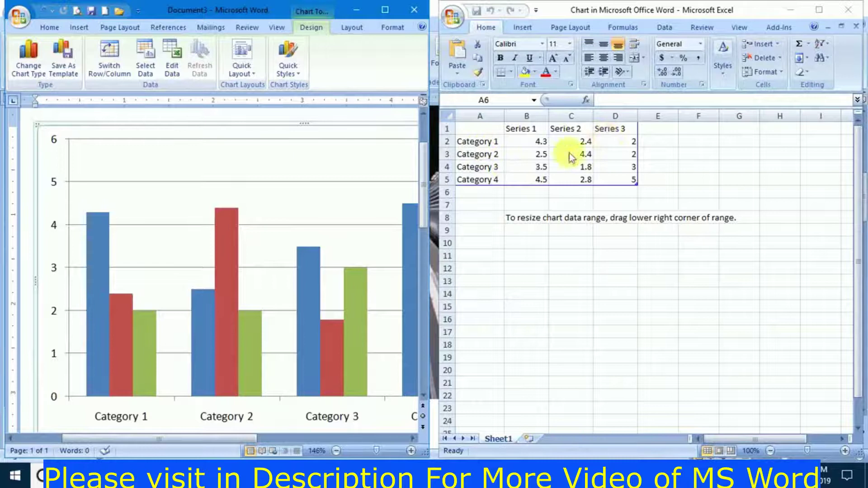
pyautogui.click(524, 129)
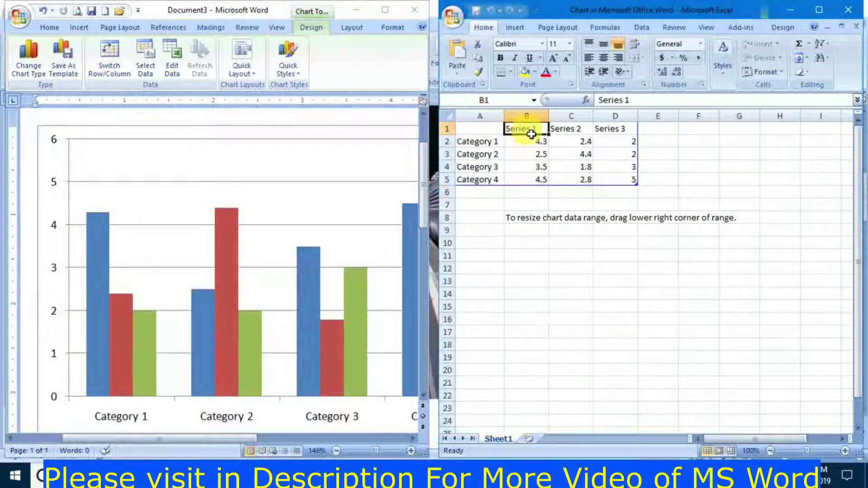
pyautogui.write('en')
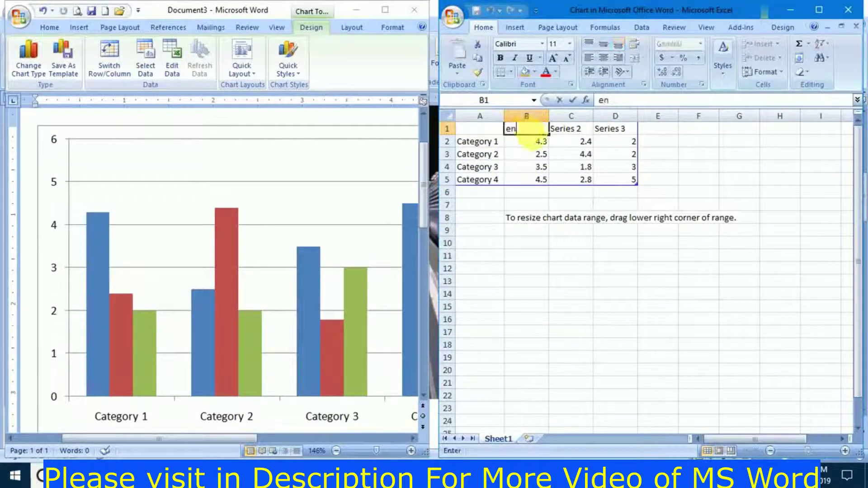
pyautogui.write('g')
pyautogui.press('Tab')
pyautogui.write('ma')
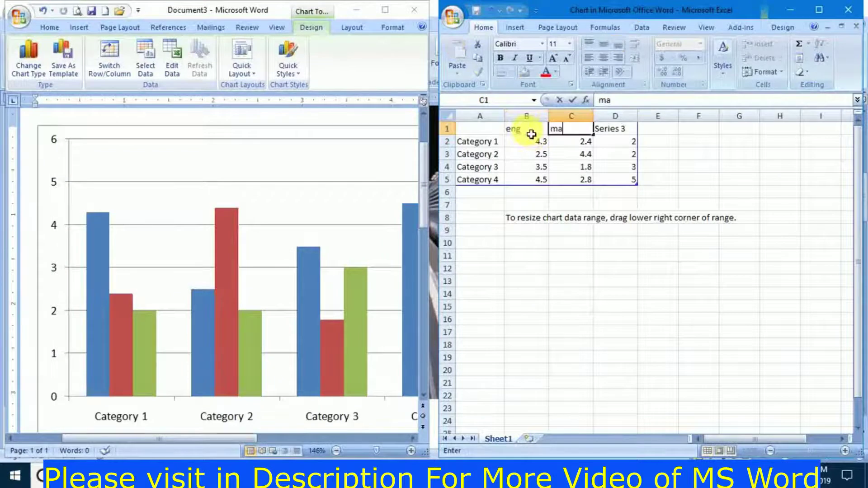
pyautogui.click(612, 131)
pyautogui.write('sc')
pyautogui.click(655, 134)
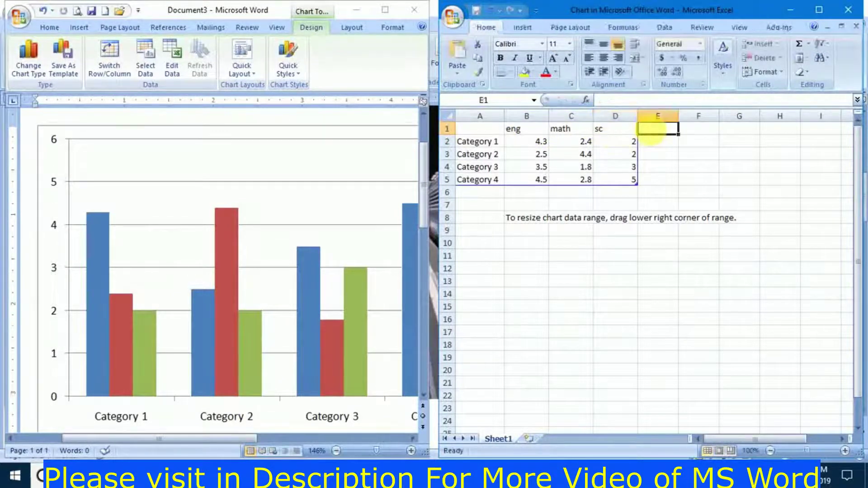
pyautogui.write('ph')
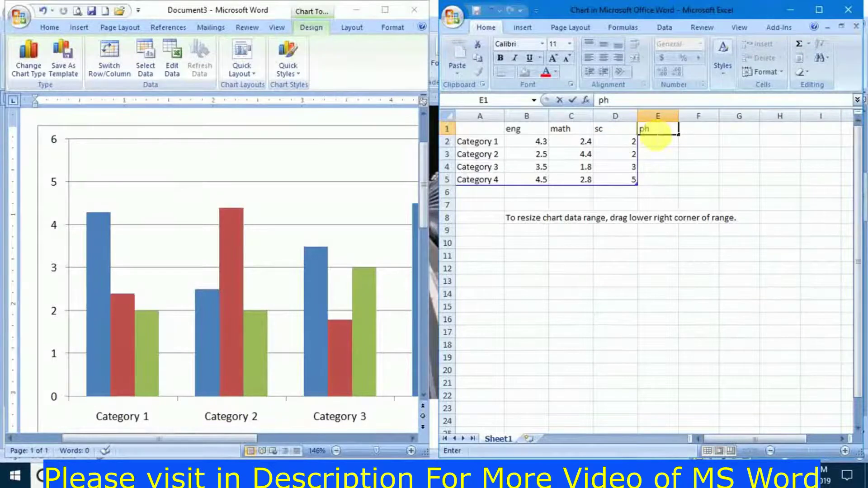
# Replace the category labels in A2:A6 with five student names
pyautogui.click(476, 142)
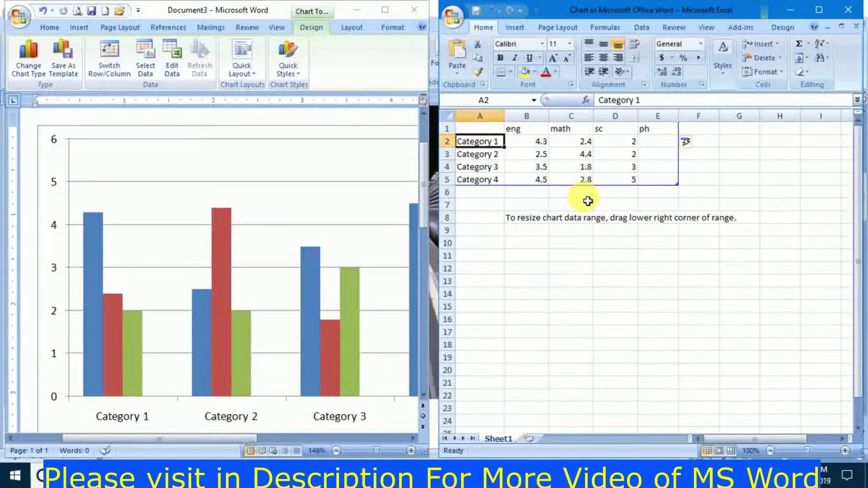
pyautogui.write('ram')
pyautogui.press('Return')
pyautogui.write('mohan')
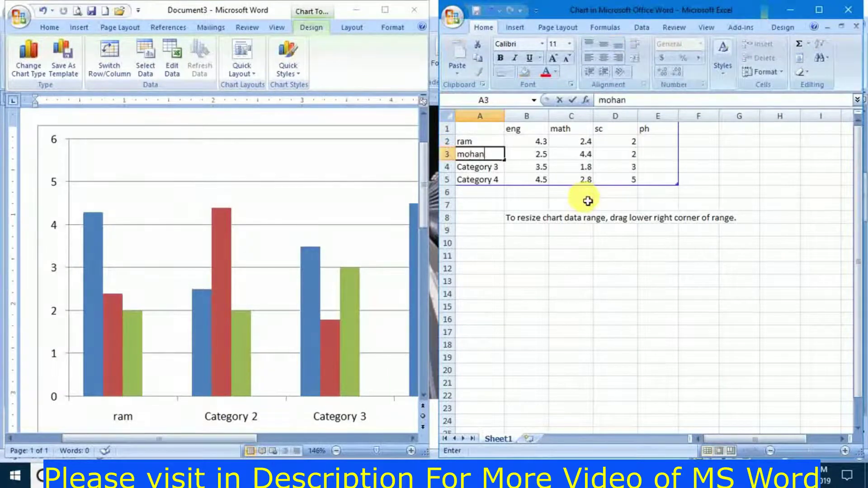
pyautogui.press('Return')
pyautogui.write('seema')
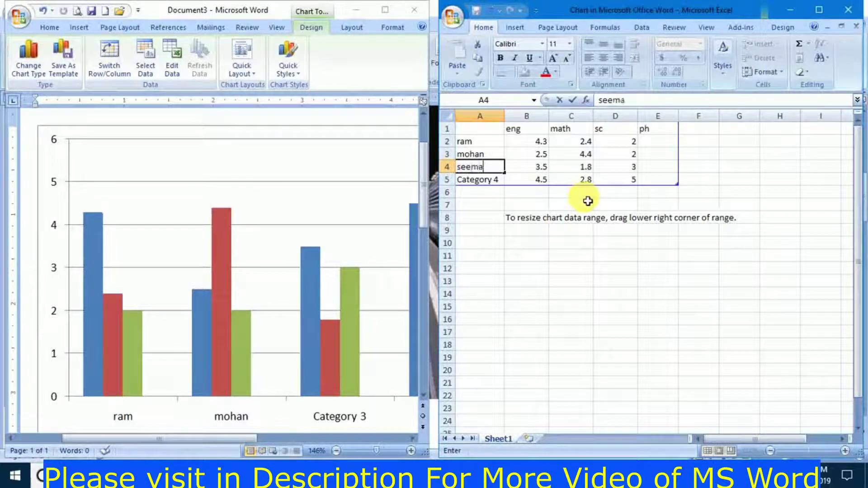
pyautogui.press('Return')
pyautogui.write('geeta')
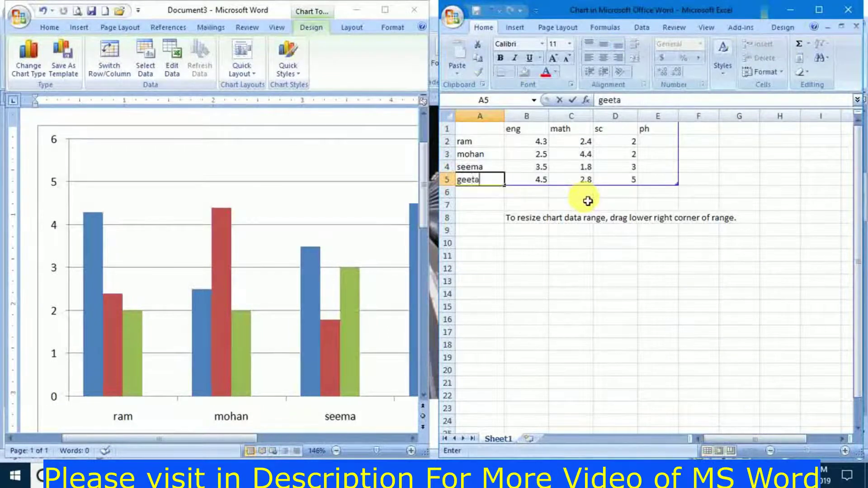
pyautogui.press('Return')
pyautogui.write('reena')
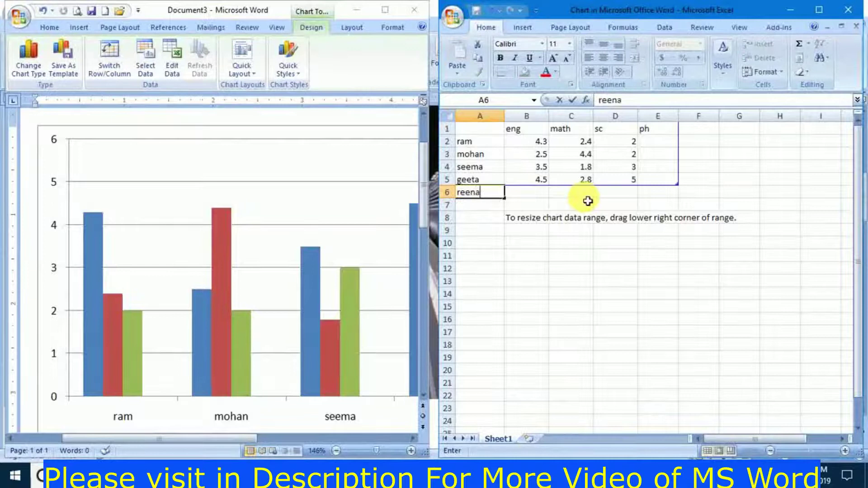
pyautogui.click(588, 199)
# Enter eng scores 45, 45, 25 and 62 in B2:B5
pyautogui.click(539, 145)
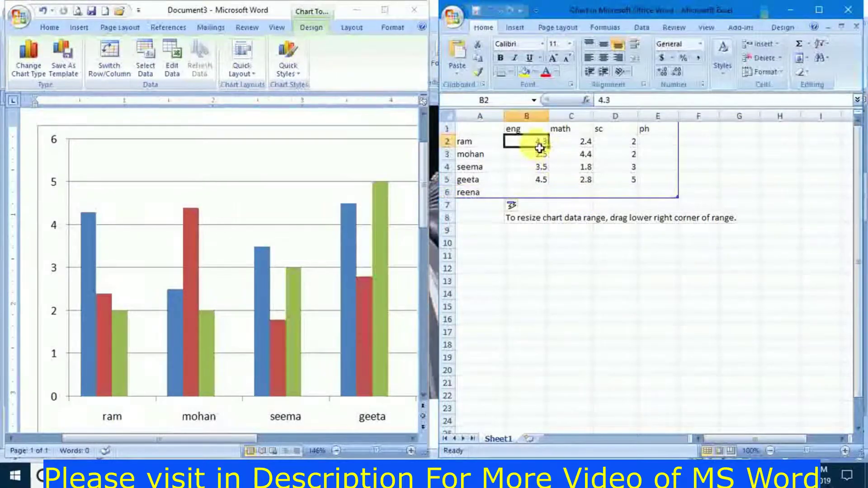
pyautogui.write('45')
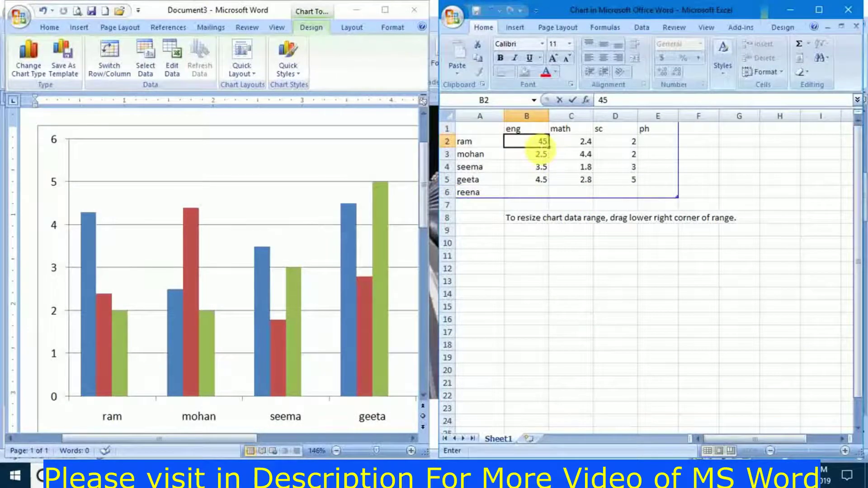
pyautogui.press('Return')
pyautogui.write('45')
pyautogui.press('Return')
pyautogui.write('25')
pyautogui.press('Return')
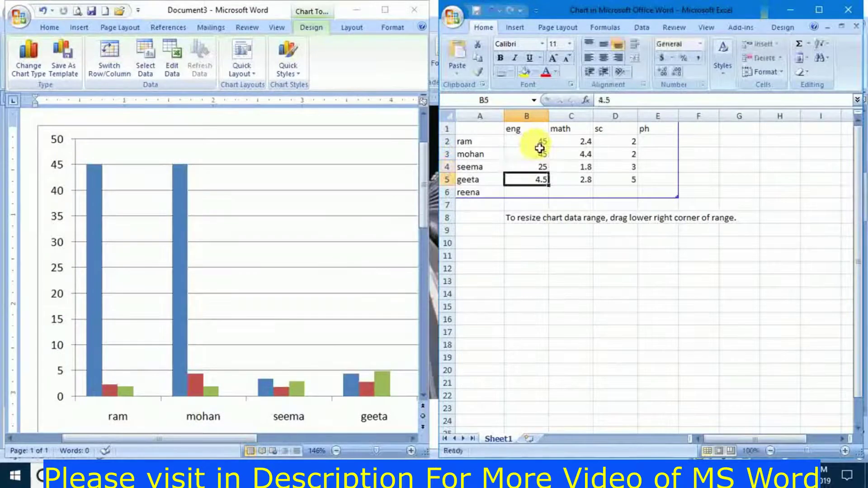
pyautogui.write('62')
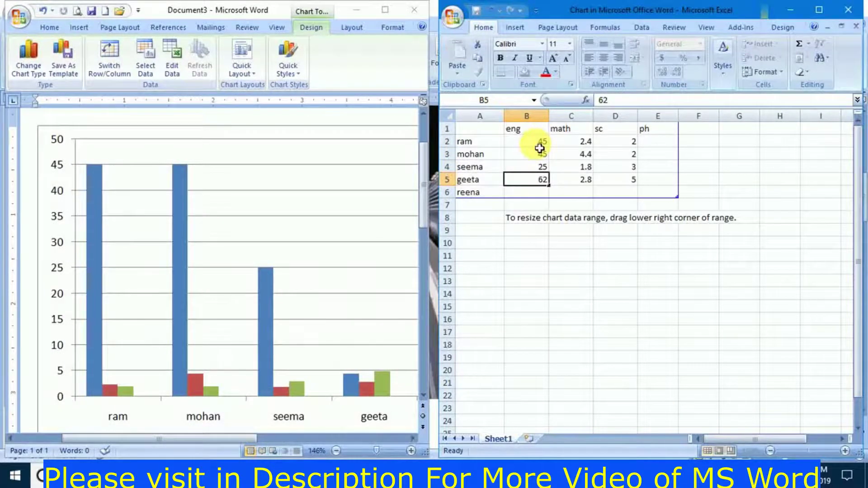
pyautogui.click(539, 147)
# Enter 69 and 25 in C2:D2, then ph scores 65, 34, 15, 24, 65 in E2:E6
pyautogui.press('Right')
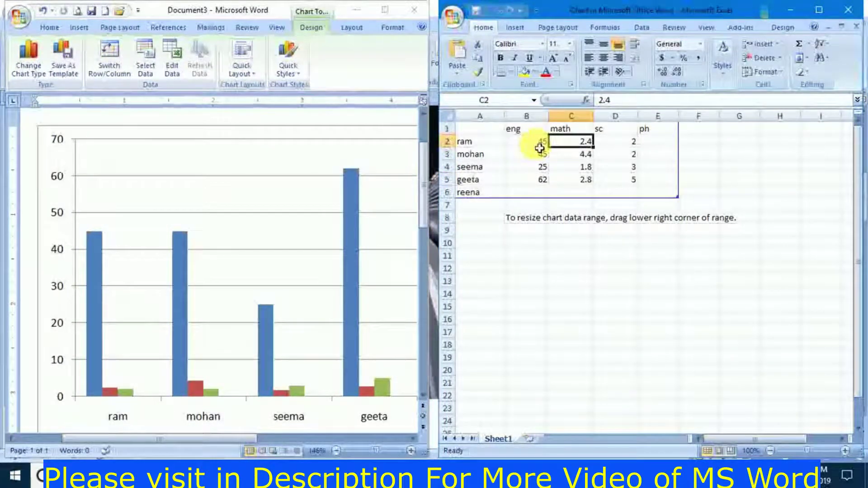
pyautogui.write('69')
pyautogui.press('Tab')
pyautogui.write('25')
pyautogui.press('Tab')
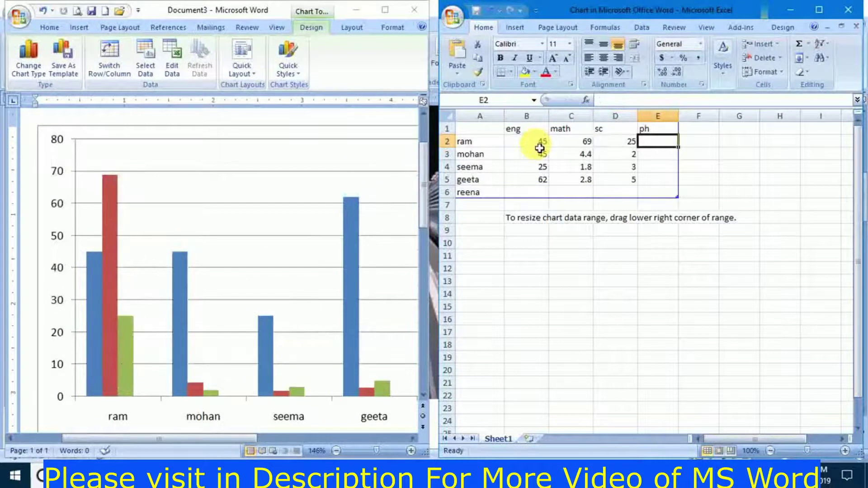
pyautogui.write('65')
pyautogui.press('Return')
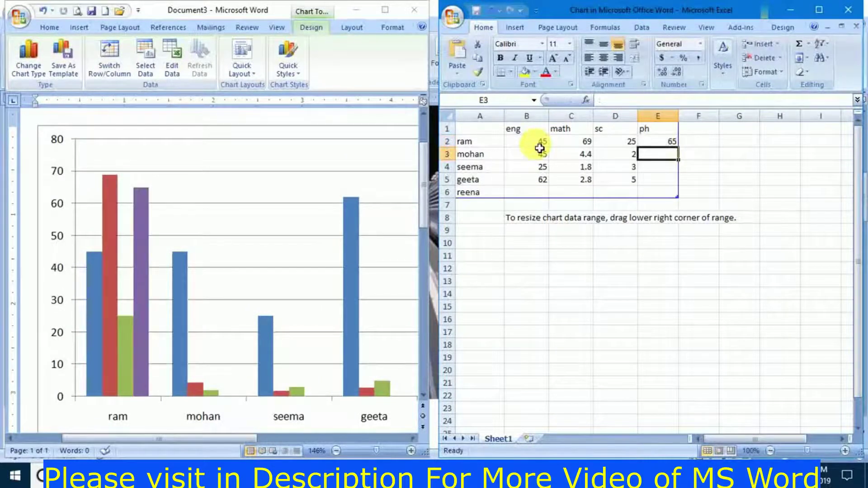
pyautogui.write('34')
pyautogui.press('Return')
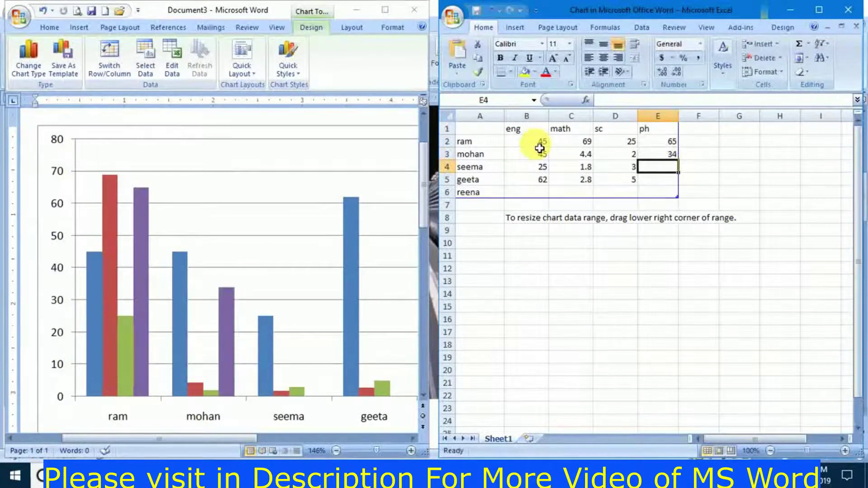
pyautogui.write('15')
pyautogui.press('Return')
pyautogui.write('24')
pyautogui.press('Return')
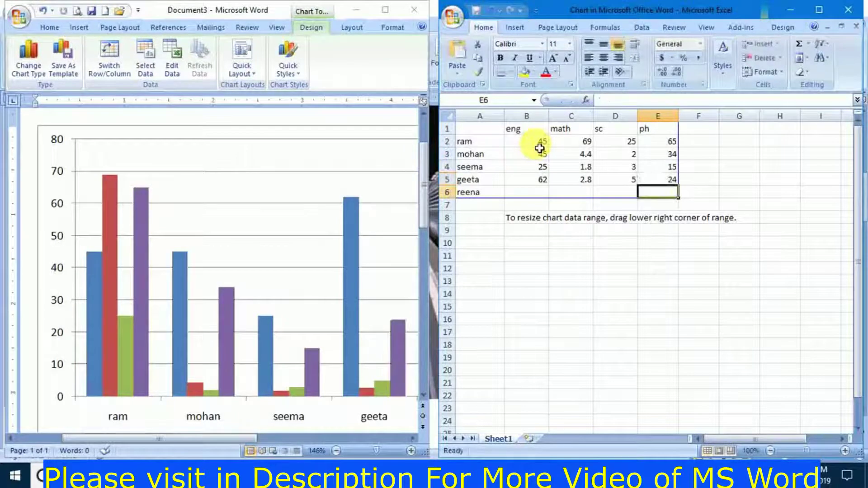
pyautogui.write('65')
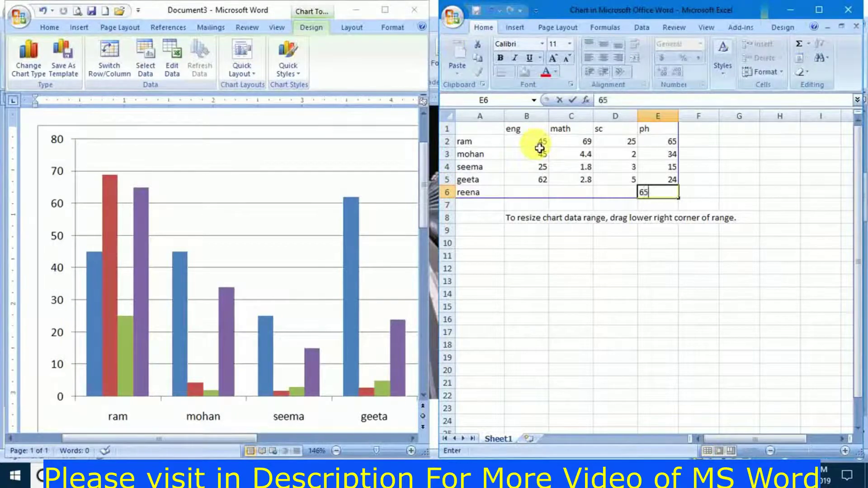
pyautogui.press('Up')
# Fill the sc column from D6 upward with 24, 54, 74 and 56
pyautogui.press('Left')
pyautogui.press('Down')
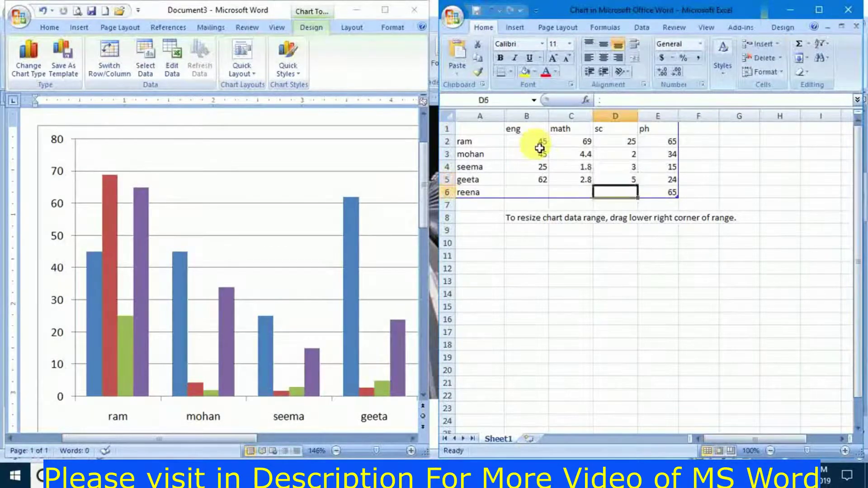
pyautogui.write('24')
pyautogui.press('Up')
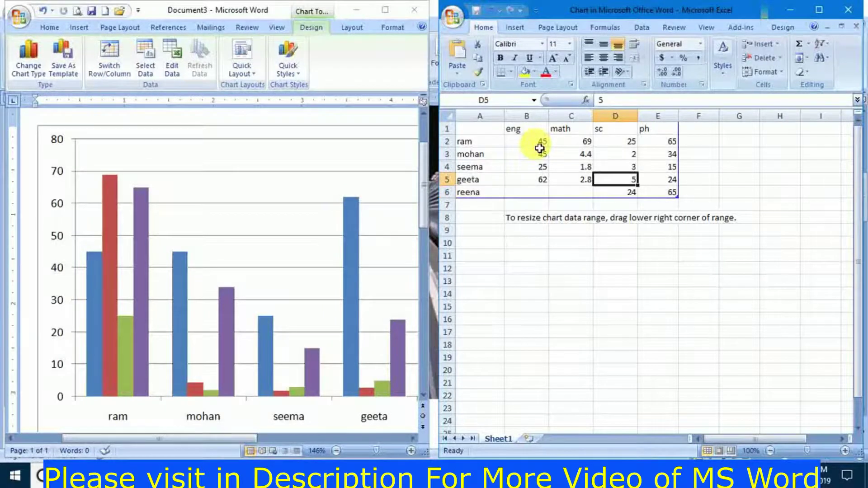
pyautogui.write('54')
pyautogui.press('Up')
pyautogui.write('7')
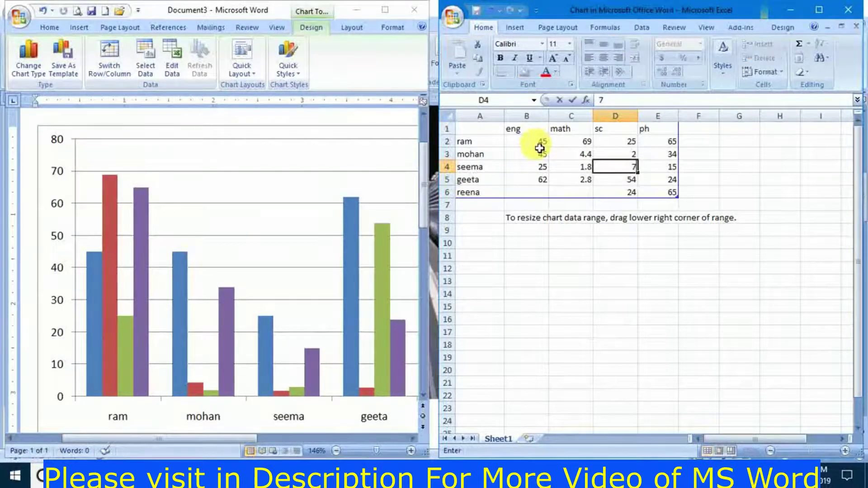
pyautogui.press('Up')
pyautogui.write('56')
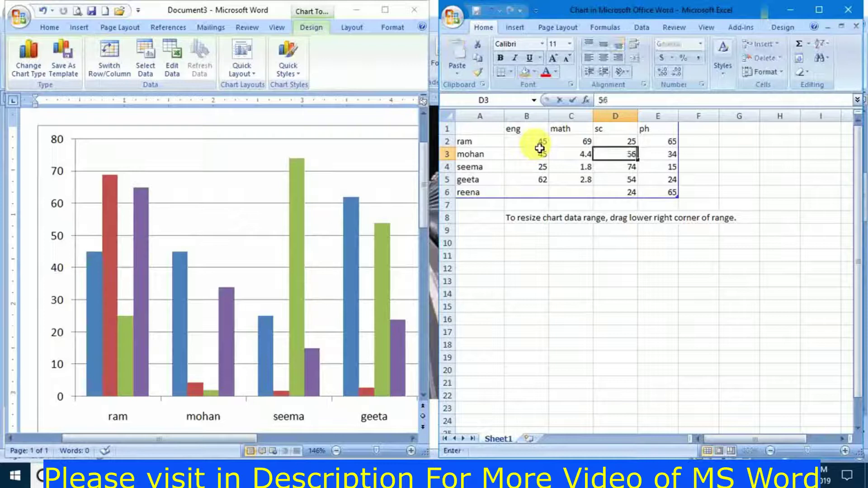
pyautogui.press('Left')
# Fill the math column from C6 upward with 26, 53, 48 and 75
pyautogui.press('Down')
pyautogui.press('Down')
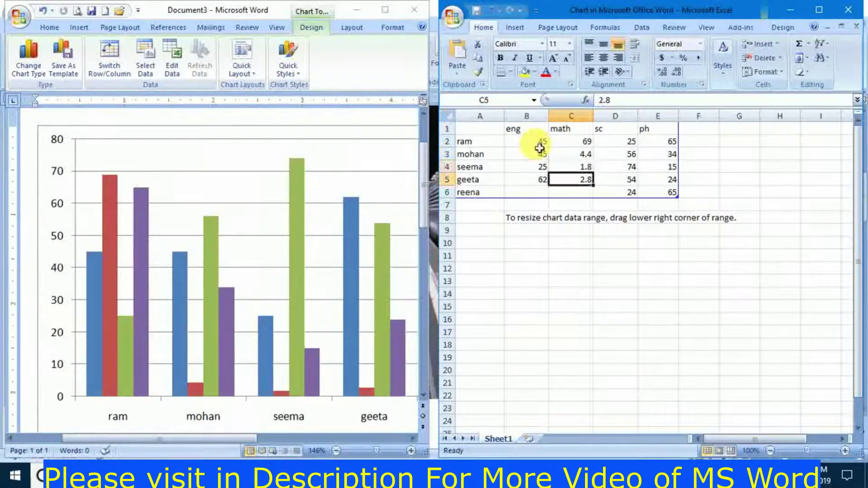
pyautogui.press('Down')
pyautogui.write('26')
pyautogui.press('Up')
pyautogui.write('53')
pyautogui.press('Up')
pyautogui.write('48')
pyautogui.press('Up')
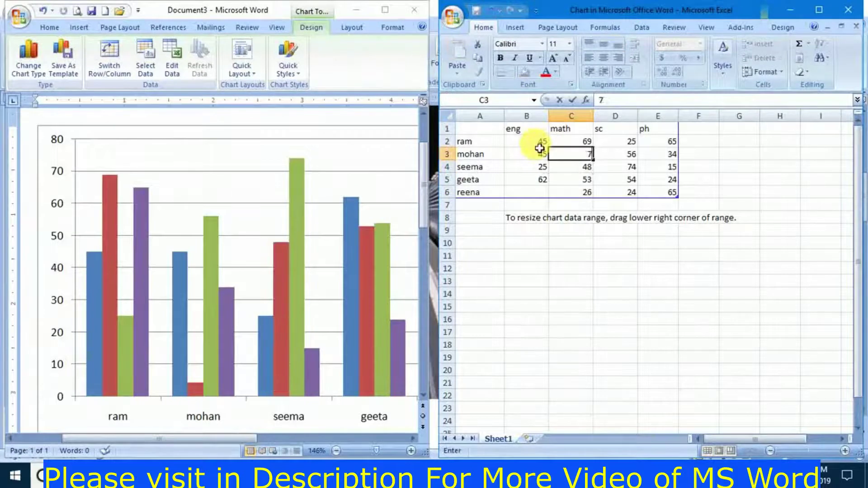
pyautogui.write('75')
pyautogui.press('Up')
# Enter 25 as the fifth student's eng score in B6
pyautogui.press('Left')
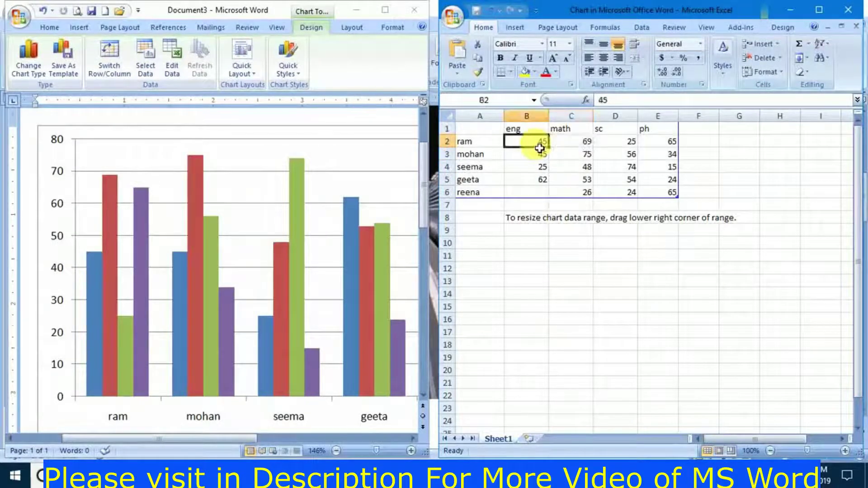
pyautogui.press('Right')
pyautogui.press('Right')
pyautogui.press('Right')
pyautogui.press('Right')
pyautogui.press('Left')
pyautogui.press('Left')
pyautogui.press('Left')
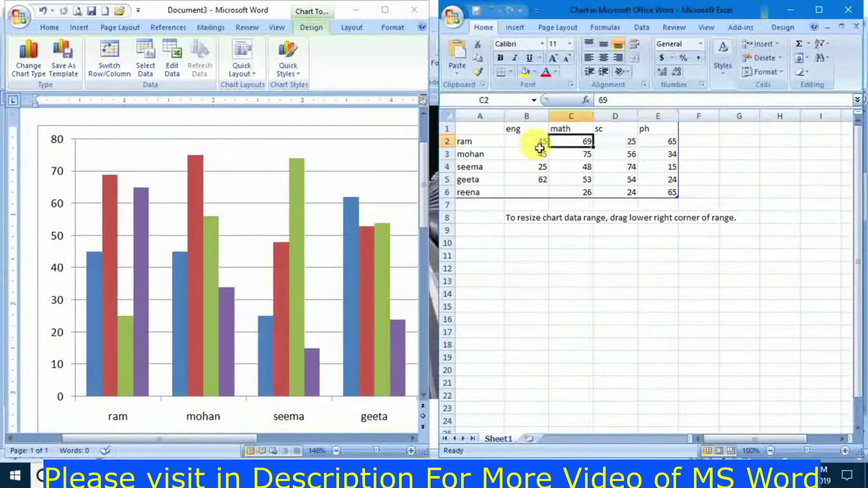
pyautogui.press('Left')
pyautogui.press('Right')
pyautogui.press('Right')
pyautogui.press('Left')
pyautogui.press('Left')
pyautogui.press('Down')
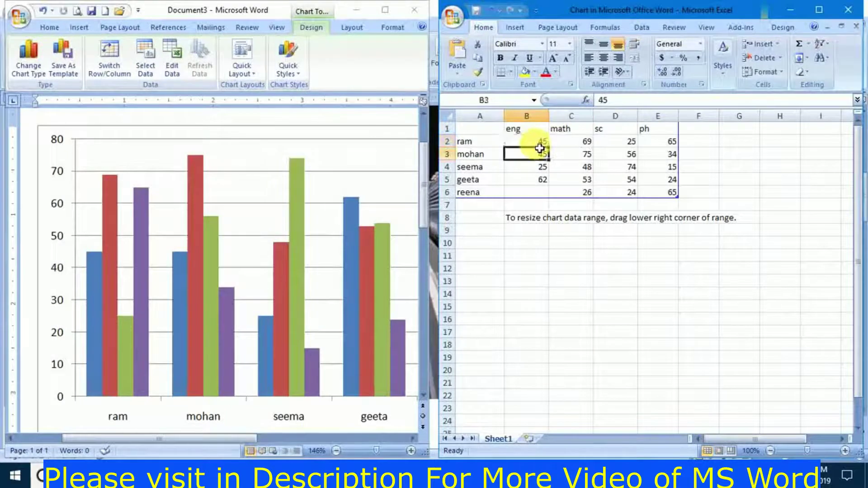
pyautogui.press('Down')
pyautogui.press('Down')
pyautogui.press('Down')
pyautogui.write('25')
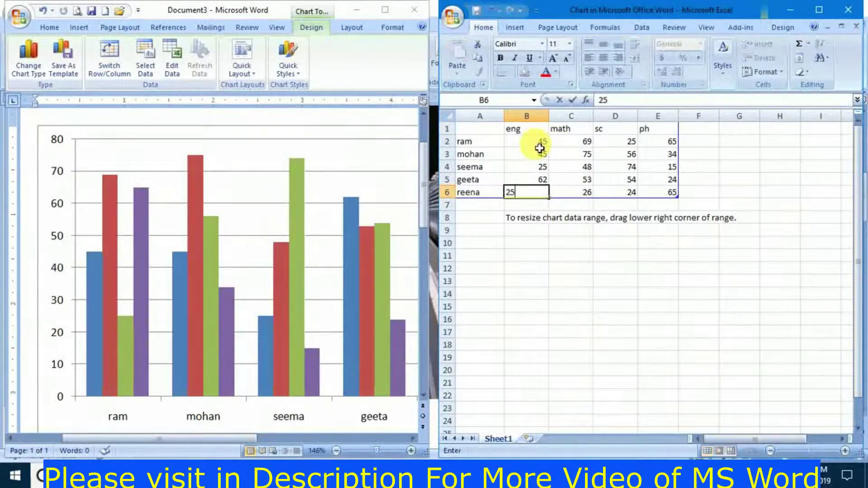
pyautogui.click(651, 269)
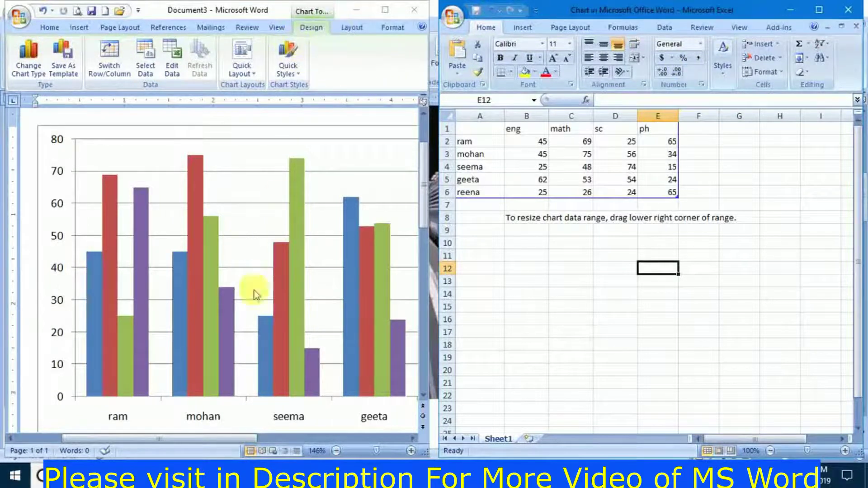
# Maximize the Word window to show the full chart with all five students and the legend
pyautogui.click(385, 10)
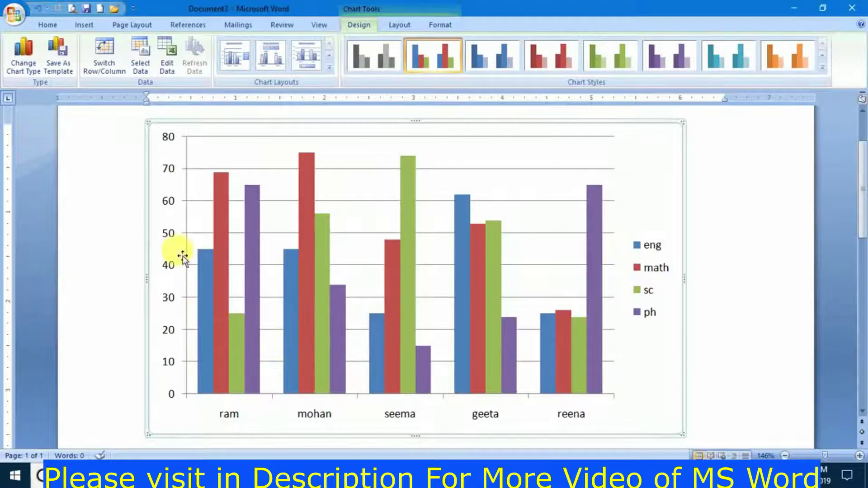
pyautogui.click(223, 350)
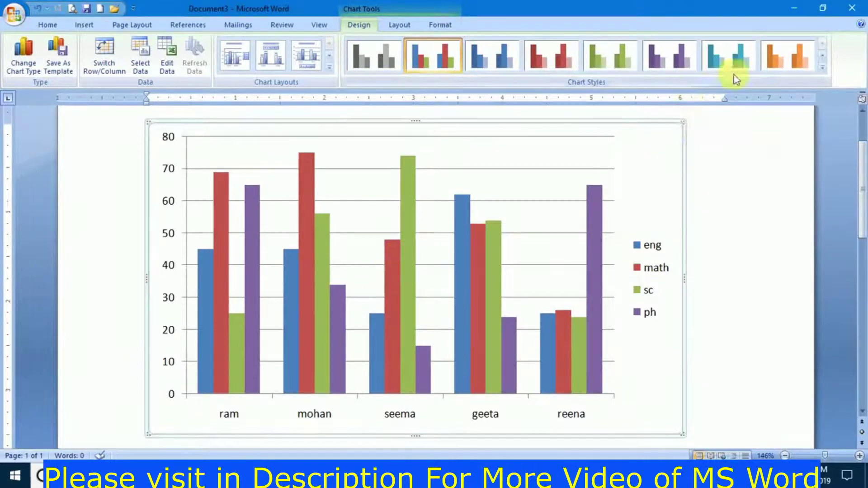
# Apply the black-background green chart style and change the chart to 3-D cone columns
pyautogui.click(822, 66)
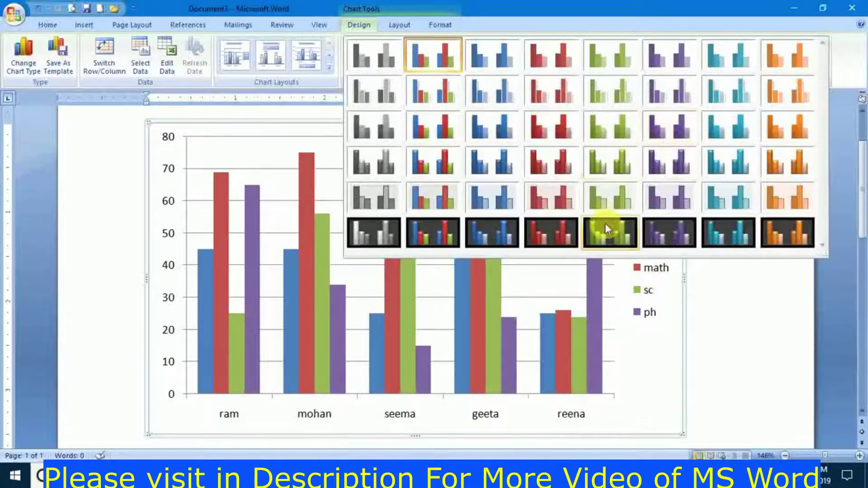
pyautogui.click(606, 228)
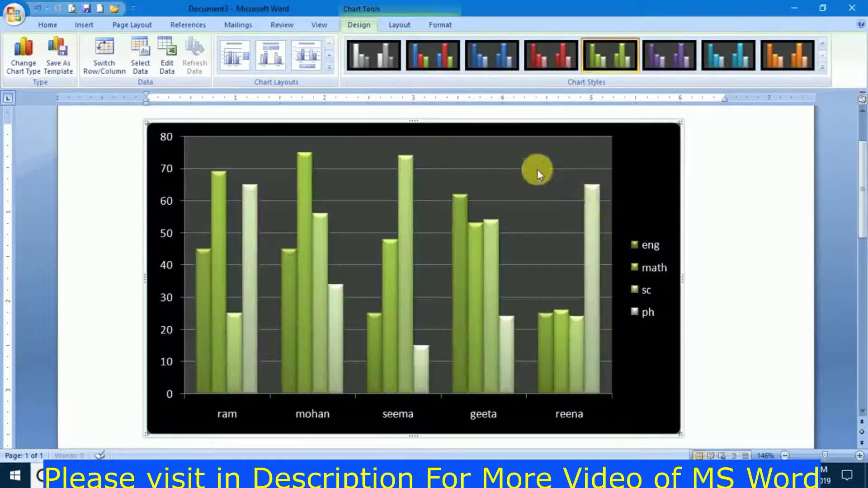
pyautogui.click(30, 75)
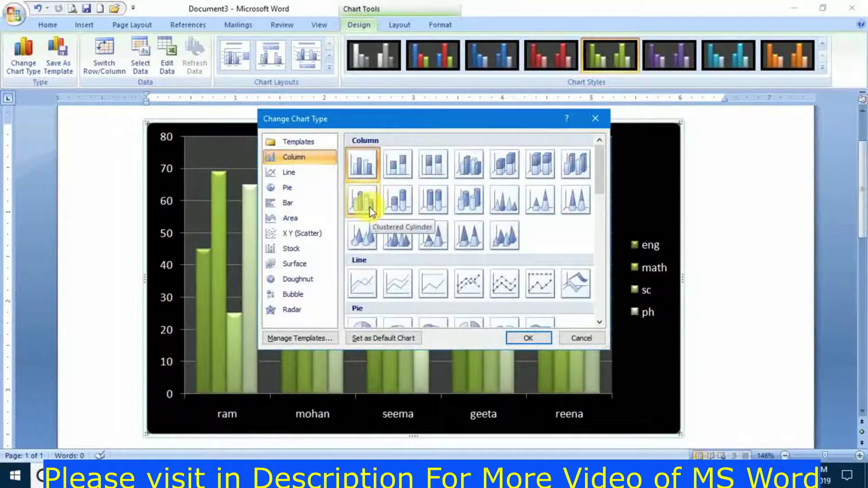
pyautogui.click(398, 236)
pyautogui.click(538, 338)
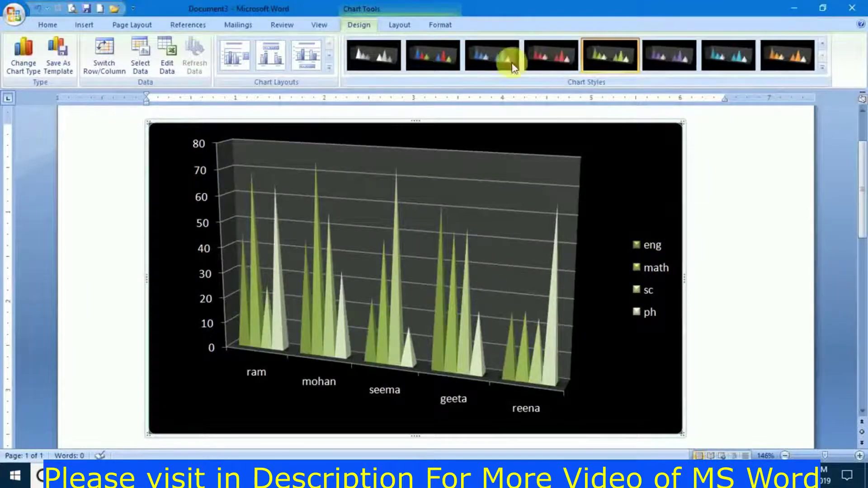
pyautogui.click(84, 24)
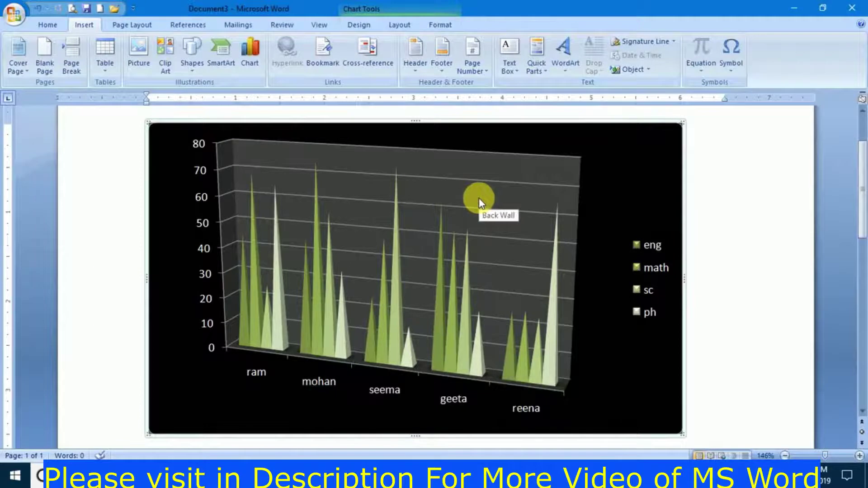
# Scroll through the page and delete the cone column chart
pyautogui.moveTo(860, 190); pyautogui.dragTo(813, 289)
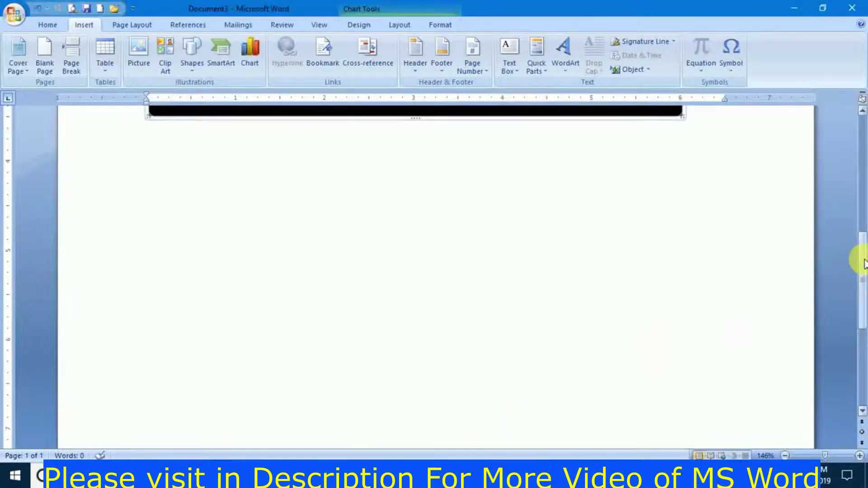
pyautogui.moveTo(860, 260); pyautogui.dragTo(860, 137)
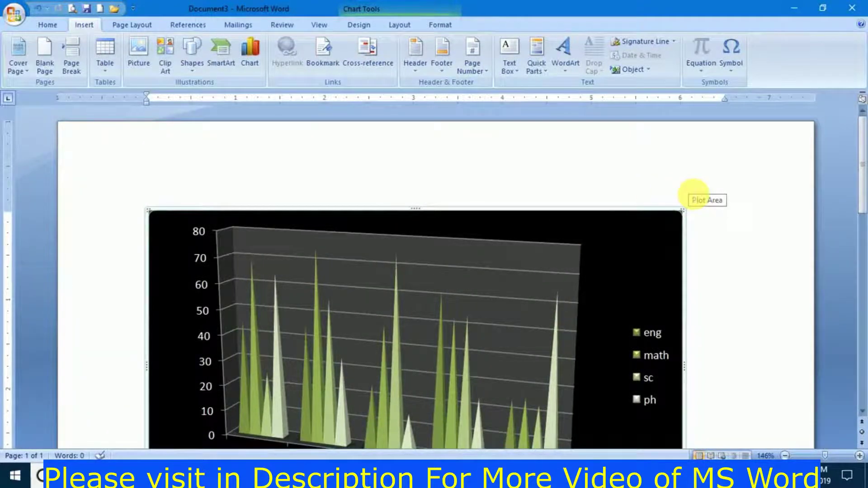
pyautogui.press('Delete')
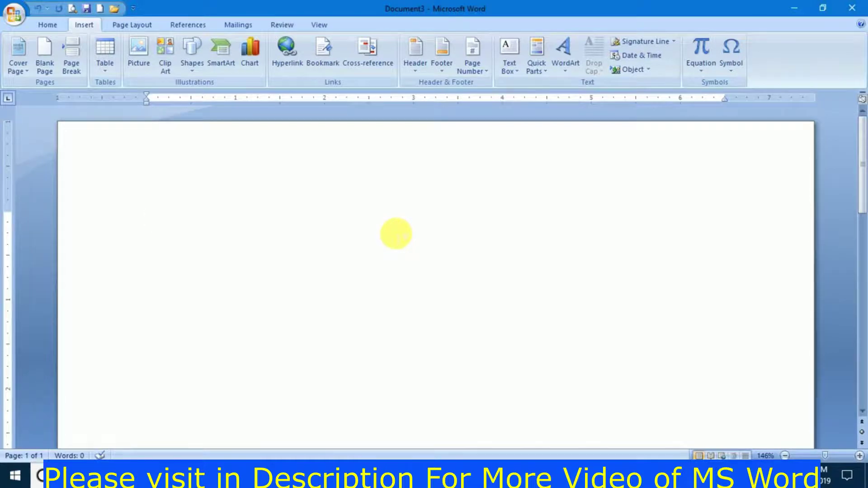
# Type 'Click more info' on the blank page
pyautogui.write('t')
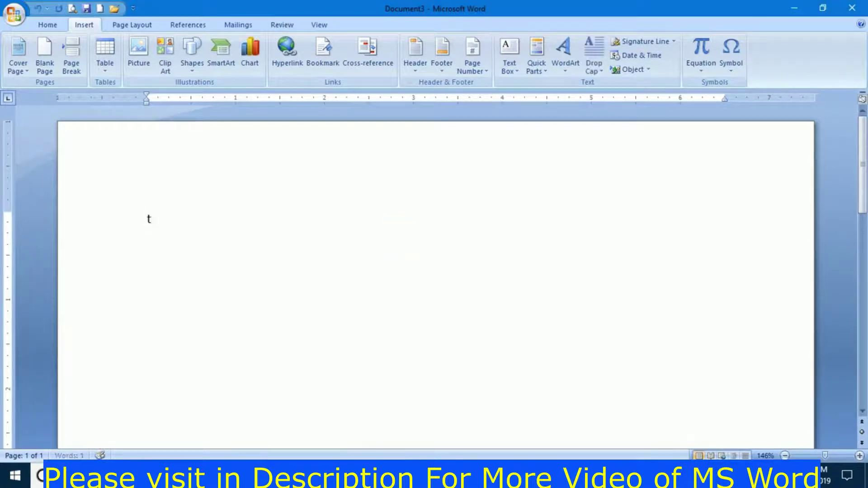
pyautogui.press('BackSpace')
pyautogui.write('cl')
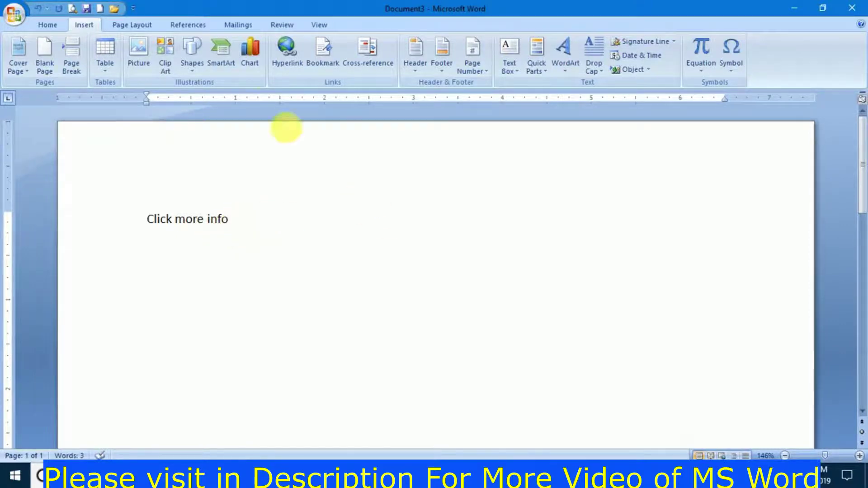
# Reopen Insert Hyperlink and set the Look in folder to the Desktop
pyautogui.click(288, 50)
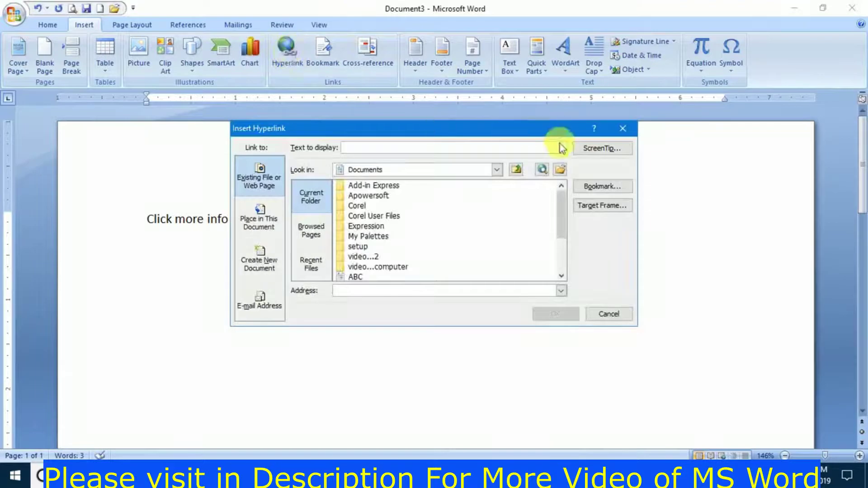
pyautogui.click(619, 130)
pyautogui.click(284, 54)
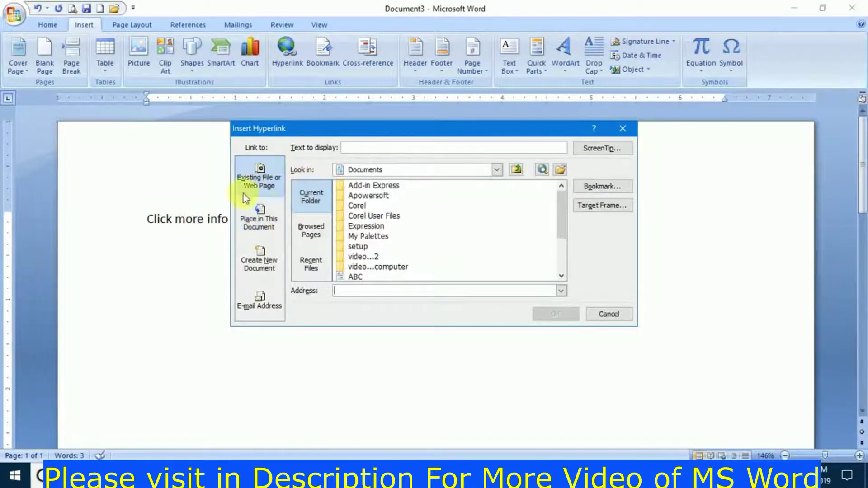
pyautogui.click(497, 172)
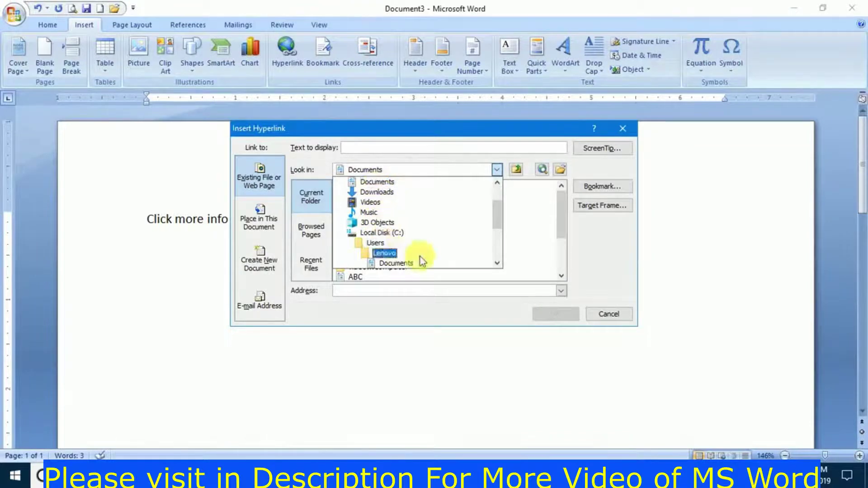
pyautogui.click(497, 263)
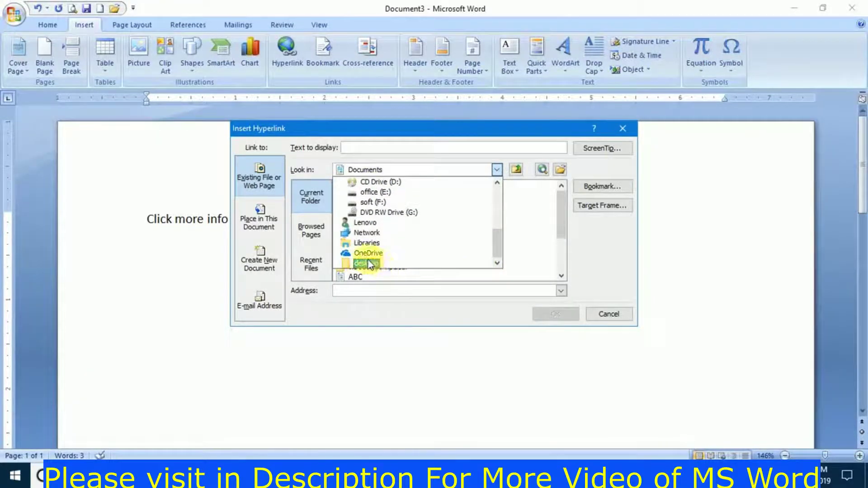
pyautogui.click(379, 264)
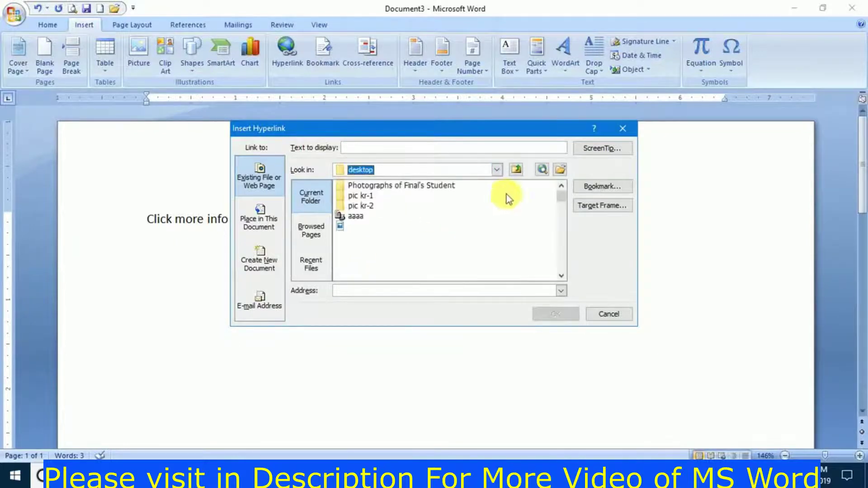
# Scroll through the Desktop file list in the hyperlink dialog looking for XYZ
pyautogui.click(562, 277)
pyautogui.click(562, 277)
pyautogui.click(562, 277)
pyautogui.click(563, 277)
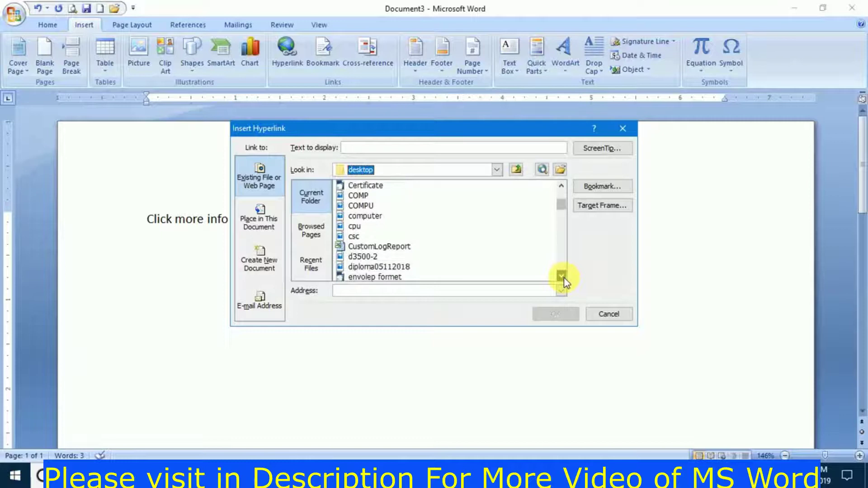
pyautogui.click(563, 276)
pyautogui.click(562, 276)
pyautogui.click(562, 276)
pyautogui.click(562, 277)
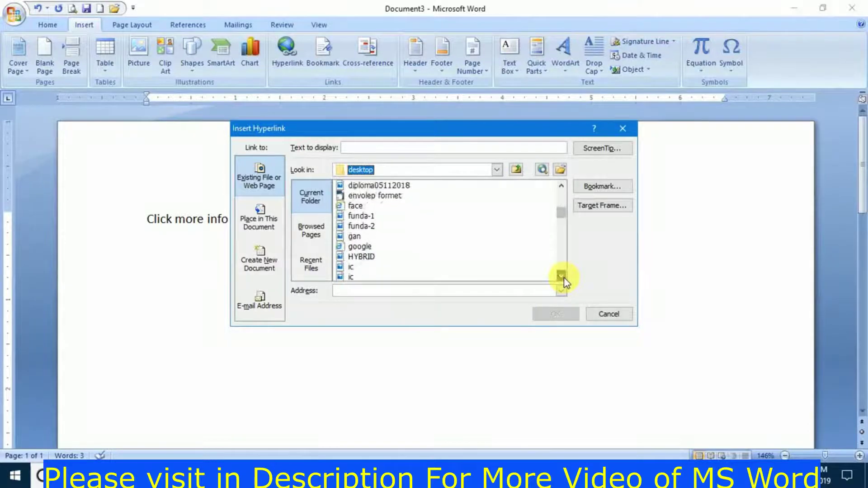
pyautogui.click(562, 276)
pyautogui.click(562, 277)
pyautogui.click(562, 277)
pyautogui.click(562, 277)
pyautogui.click(562, 277)
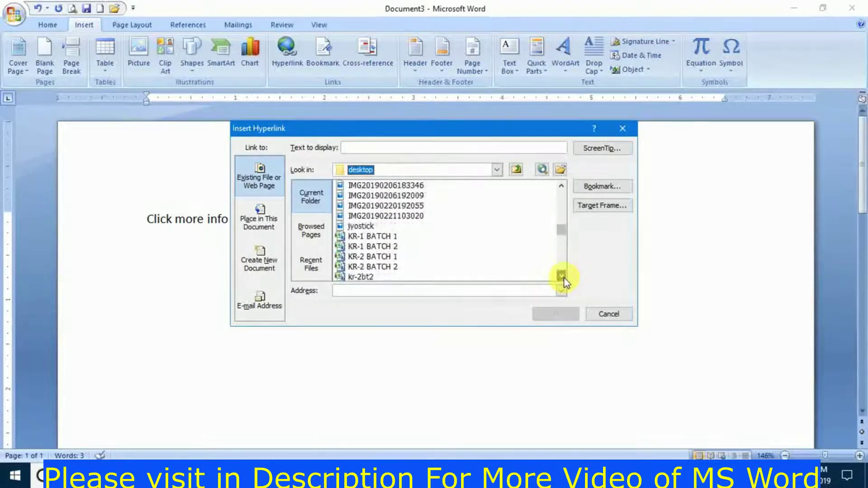
pyautogui.click(562, 276)
pyautogui.click(562, 277)
pyautogui.click(561, 276)
pyautogui.click(562, 276)
pyautogui.click(562, 276)
pyautogui.click(561, 276)
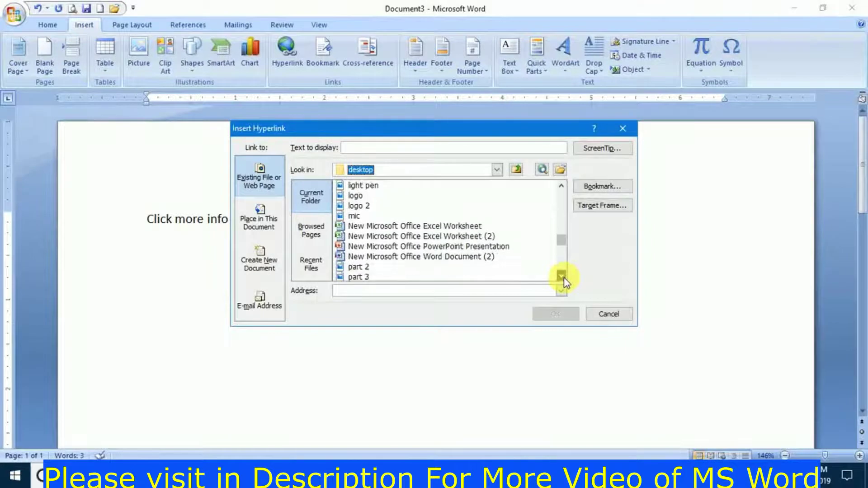
pyautogui.click(562, 276)
pyautogui.click(562, 276)
pyautogui.click(561, 276)
pyautogui.click(561, 276)
pyautogui.click(562, 276)
pyautogui.click(562, 276)
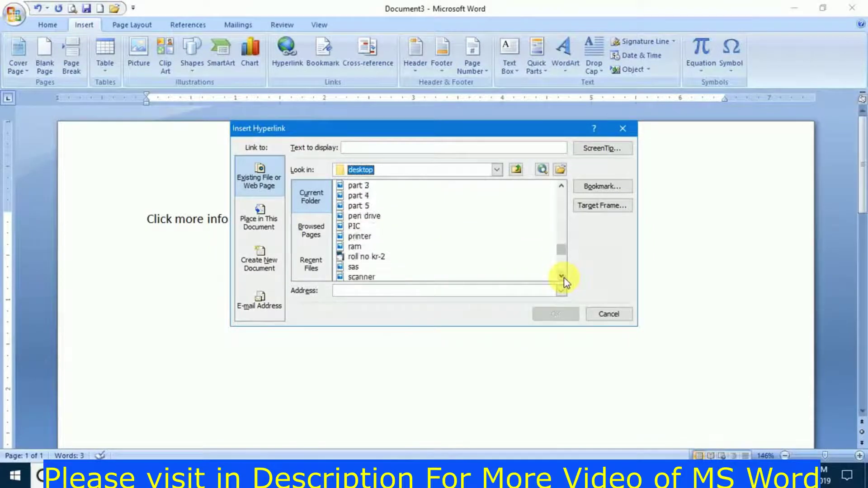
pyautogui.click(561, 276)
pyautogui.click(561, 276)
pyautogui.click(562, 276)
pyautogui.click(562, 276)
pyautogui.click(562, 276)
pyautogui.click(561, 276)
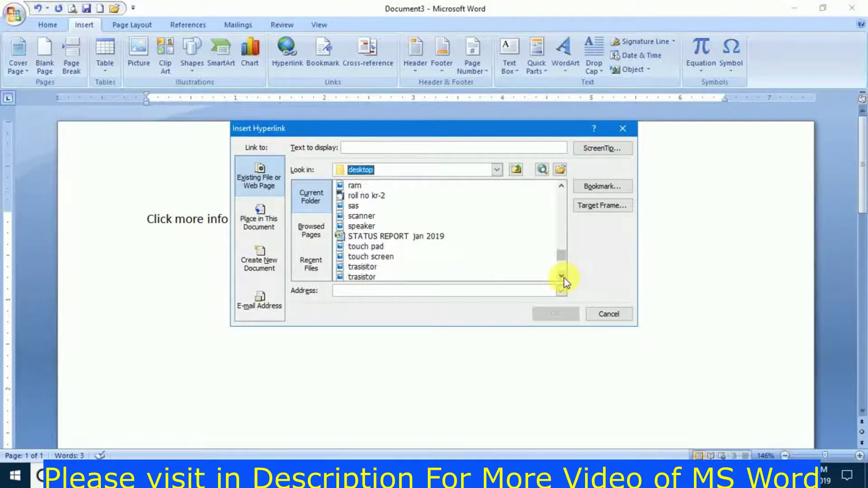
pyautogui.click(561, 276)
pyautogui.click(561, 276)
pyautogui.click(561, 277)
pyautogui.click(562, 276)
pyautogui.click(562, 276)
pyautogui.click(562, 276)
pyautogui.click(562, 276)
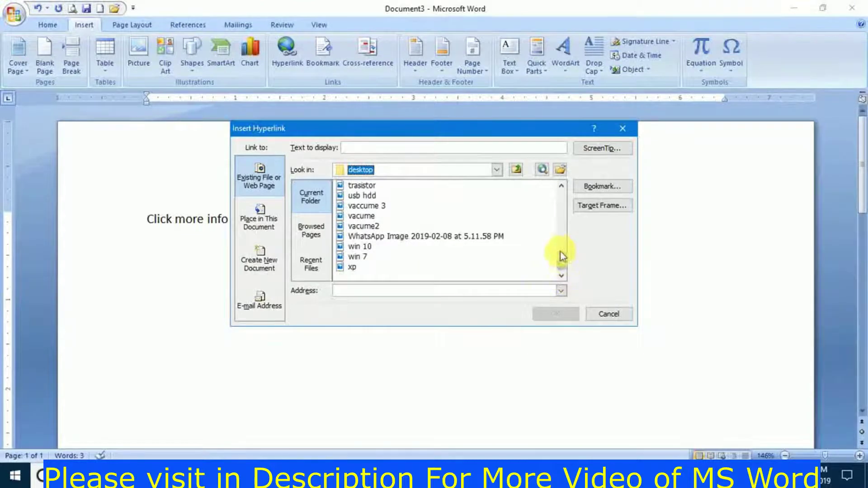
pyautogui.click(558, 187)
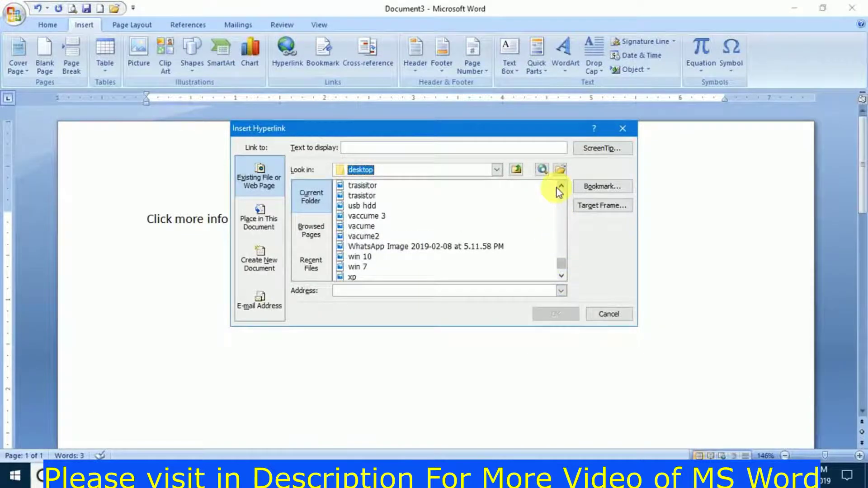
pyautogui.click(561, 276)
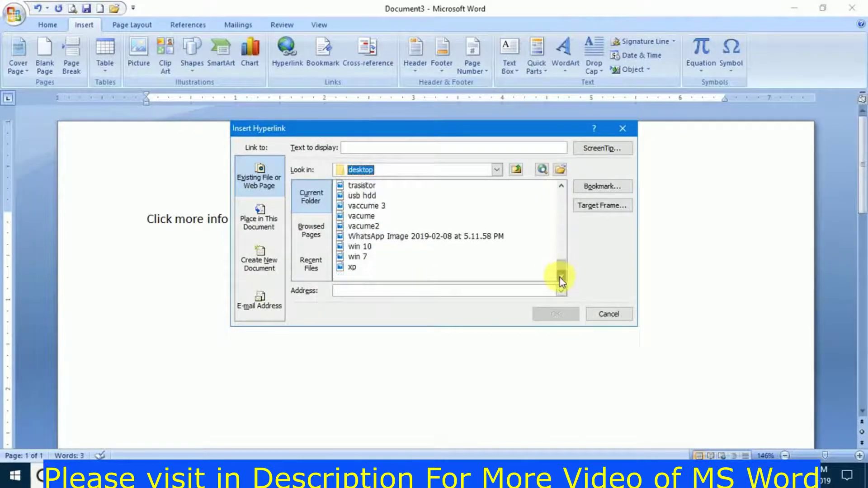
pyautogui.click(561, 186)
pyautogui.click(560, 186)
pyautogui.click(561, 186)
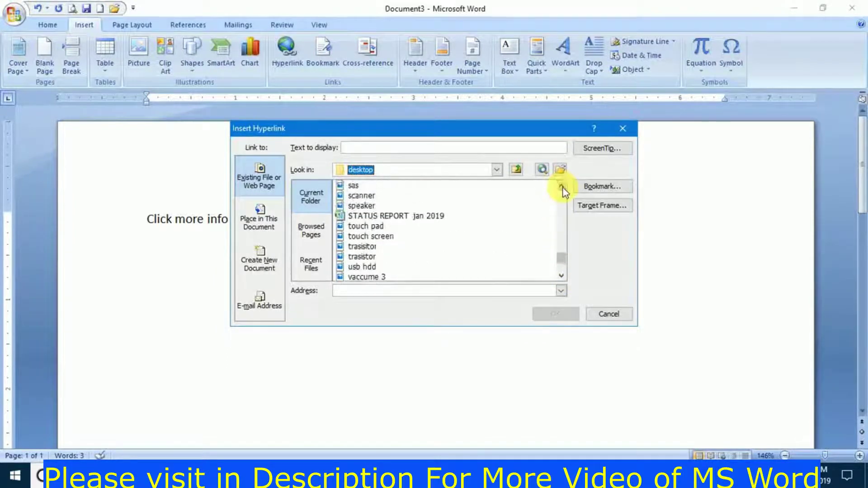
pyautogui.click(561, 186)
pyautogui.click(561, 186)
pyautogui.click(561, 186)
pyautogui.click(560, 185)
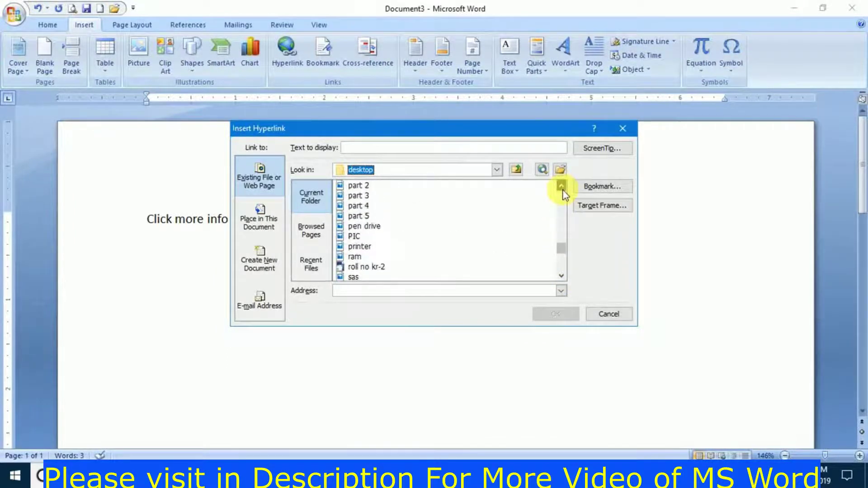
pyautogui.click(561, 186)
pyautogui.click(561, 186)
pyautogui.click(562, 191)
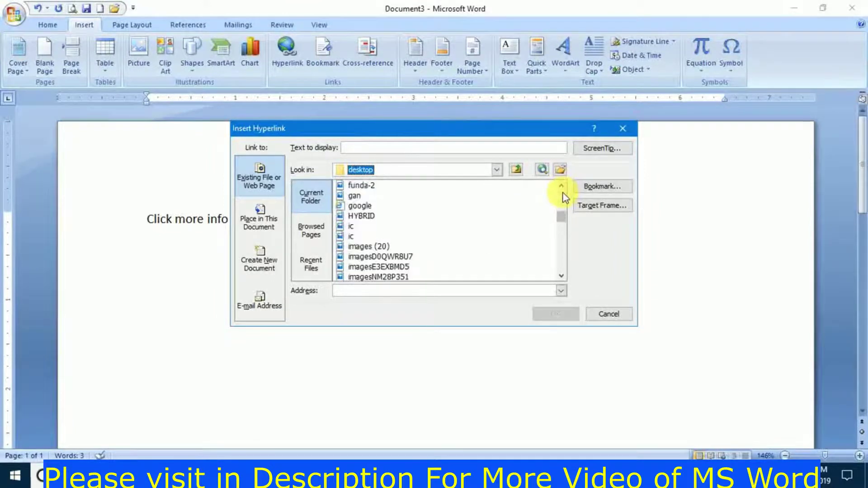
pyautogui.click(562, 192)
pyautogui.click(562, 191)
pyautogui.click(563, 192)
pyautogui.scroll(-1, 563, 197)
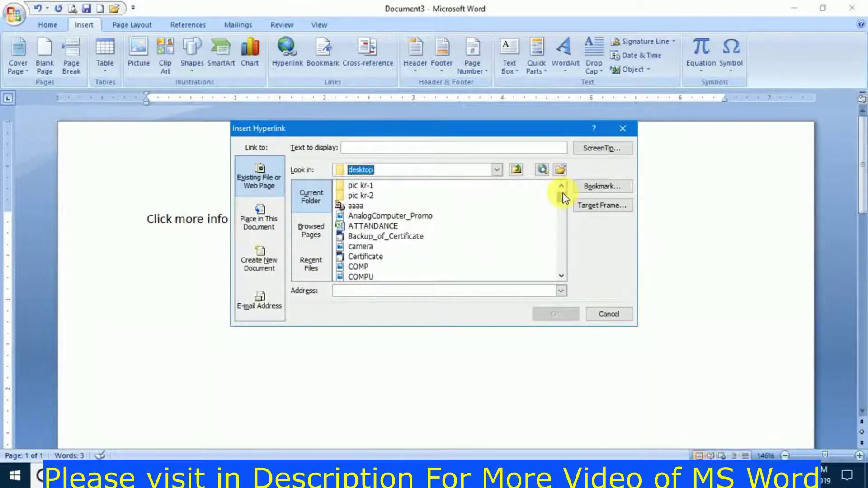
# Browse the Desktop again, scroll to the end, and select XYZ as the link target
pyautogui.click(496, 170)
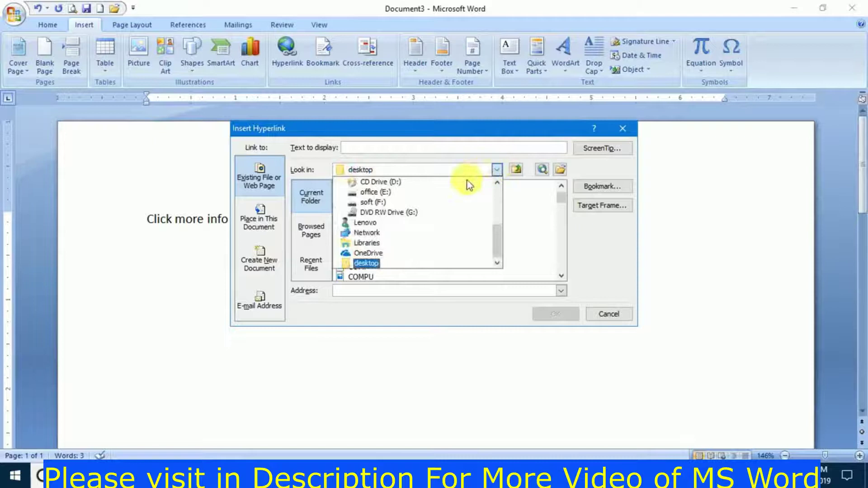
pyautogui.click(495, 194)
pyautogui.click(495, 194)
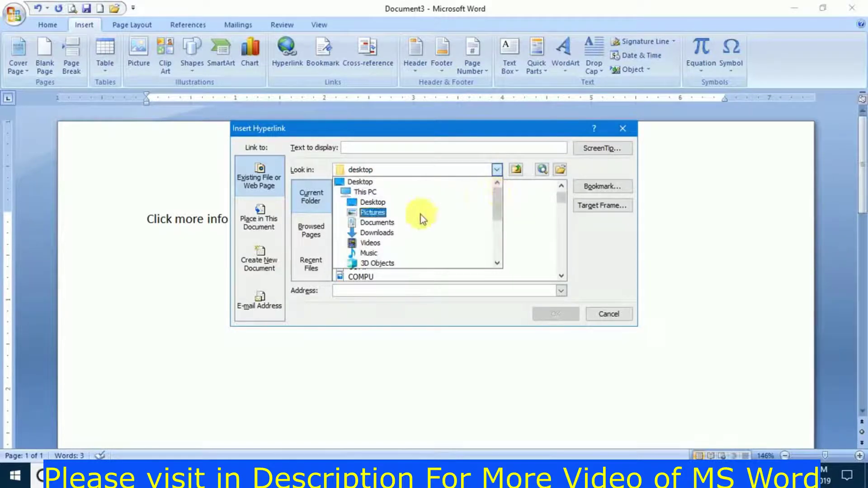
pyautogui.click(372, 204)
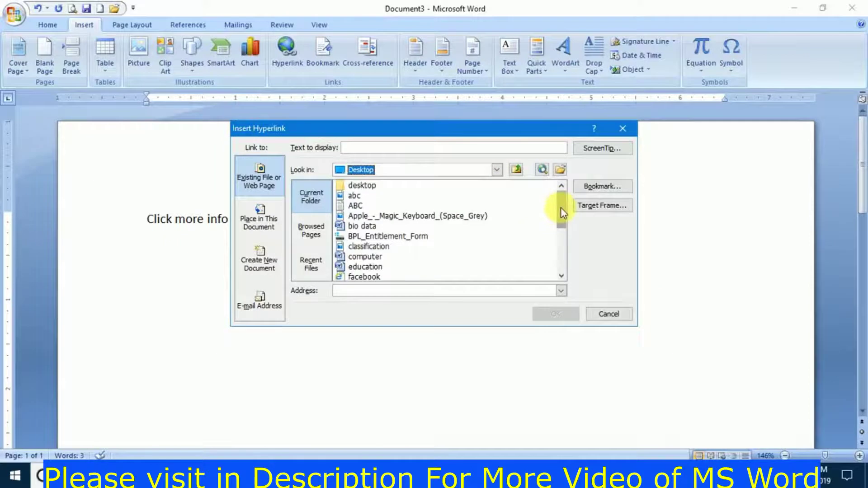
pyautogui.moveTo(560, 210); pyautogui.dragTo(560, 256)
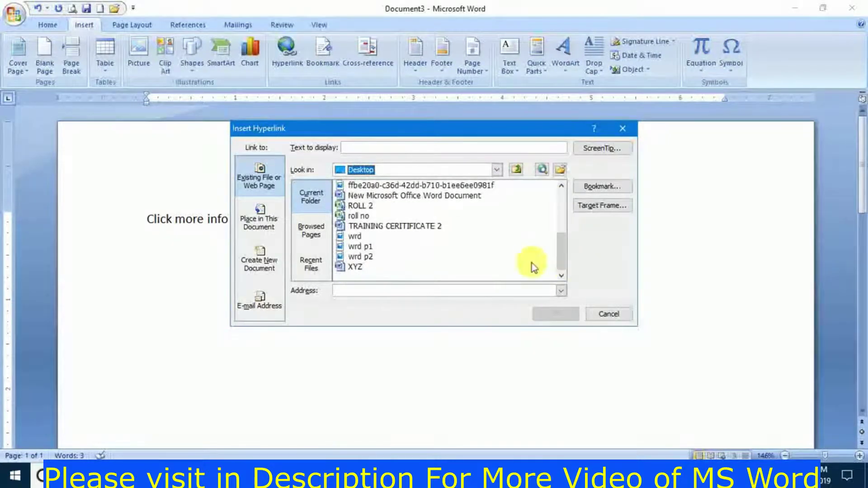
pyautogui.click(355, 266)
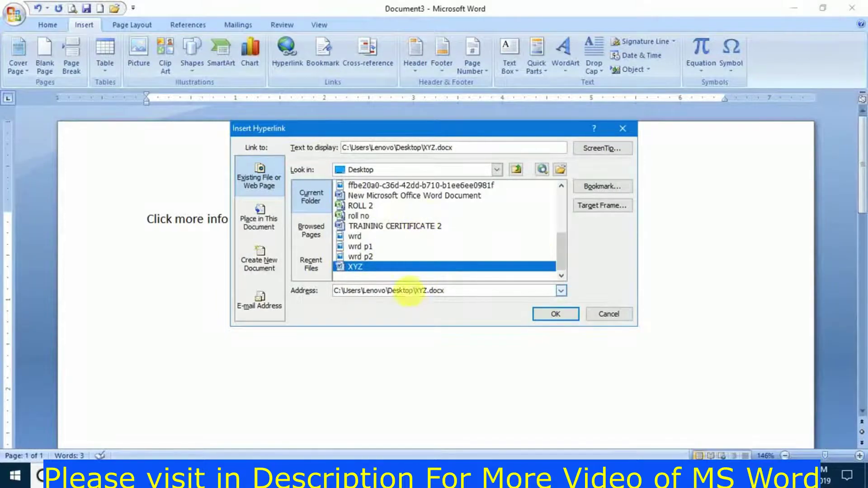
# Insert the hyperlink to XYZ.docx, follow it past the security notice, then close XYZ
pyautogui.click(548, 313)
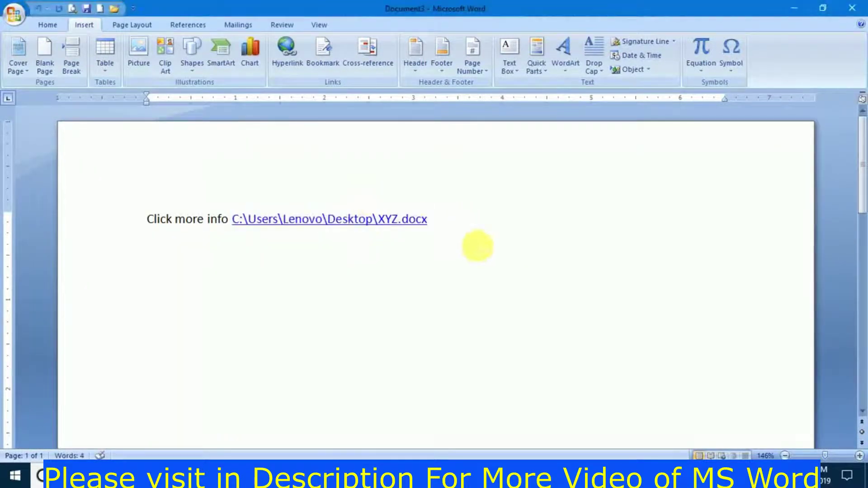
pyautogui.write('sdfsd')
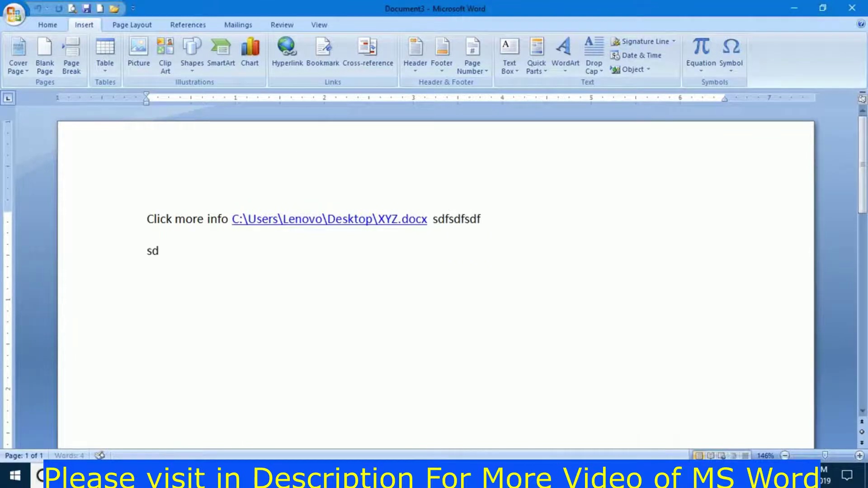
pyautogui.write('f sd fsd f')
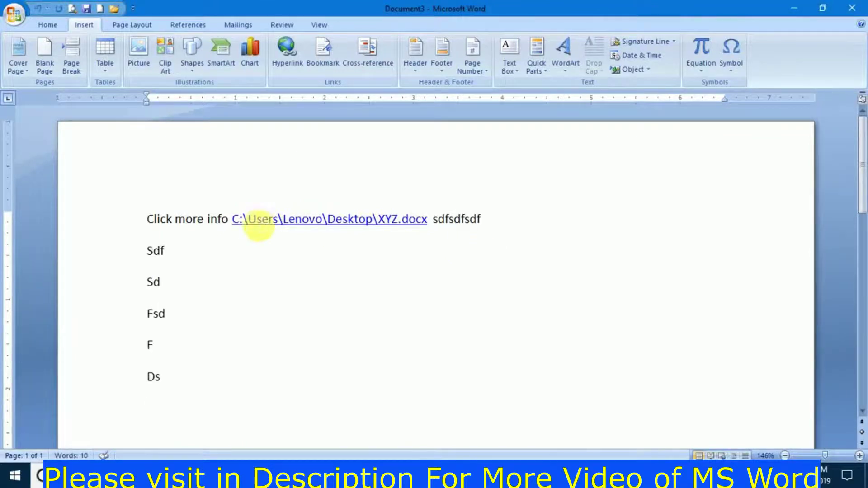
pyautogui.moveTo(288, 221)
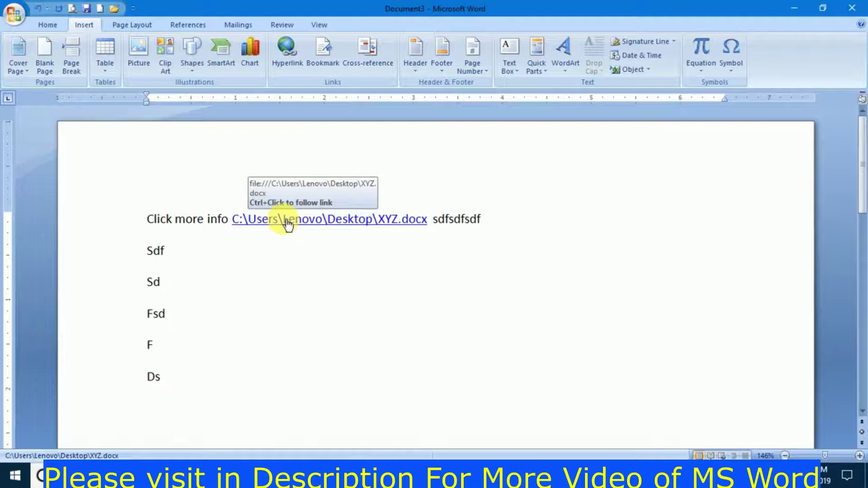
pyautogui.keyDown('ctrl'); pyautogui.click(287, 223); pyautogui.keyUp('ctrl')
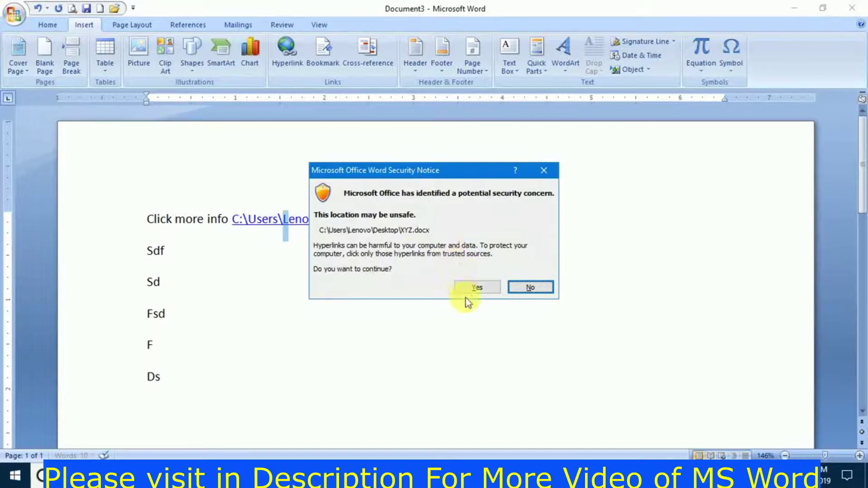
pyautogui.click(476, 290)
pyautogui.tripleClick(473, 289)
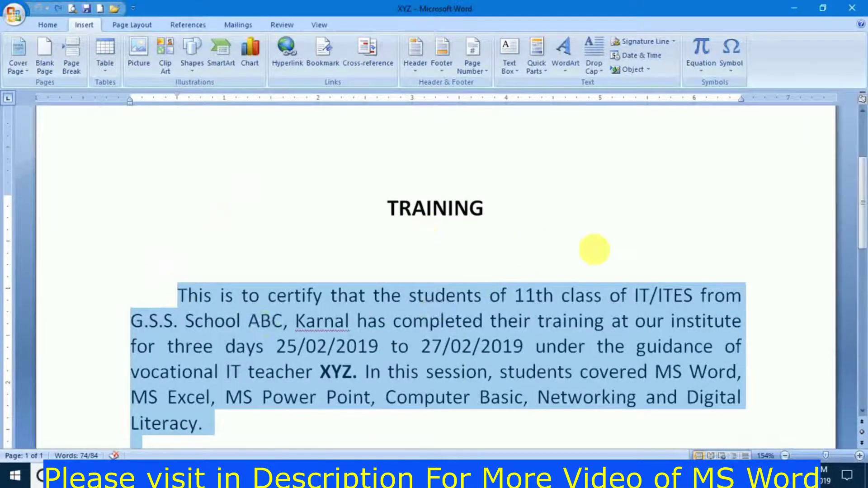
pyautogui.moveTo(863, 192)
pyautogui.mouseDown()
pyautogui.moveTo(859, 216)
pyautogui.moveTo(850, 158)
pyautogui.mouseUp()
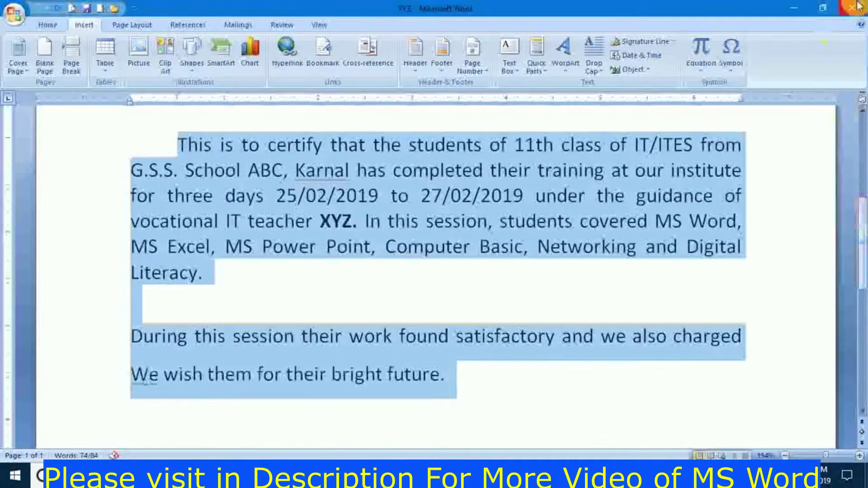
pyautogui.click(852, 8)
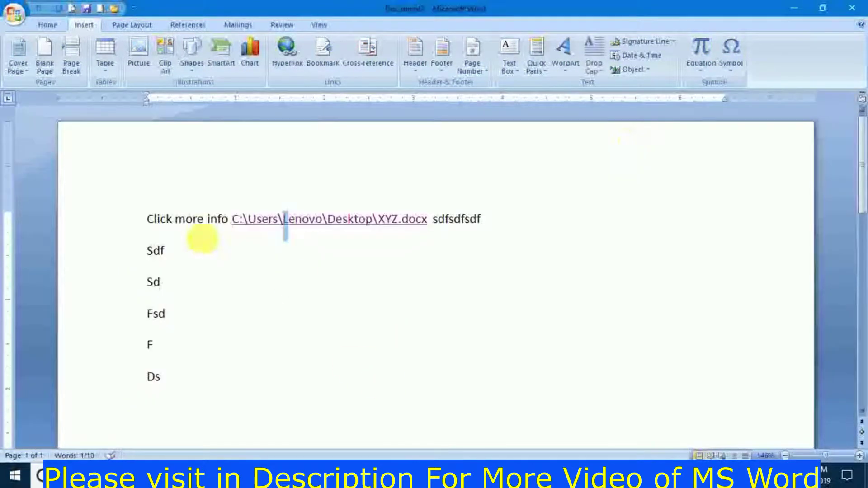
# Select the 'Click more info' text and its hyperlink, then select all the practice text
pyautogui.moveTo(226, 222); pyautogui.dragTo(148, 220)
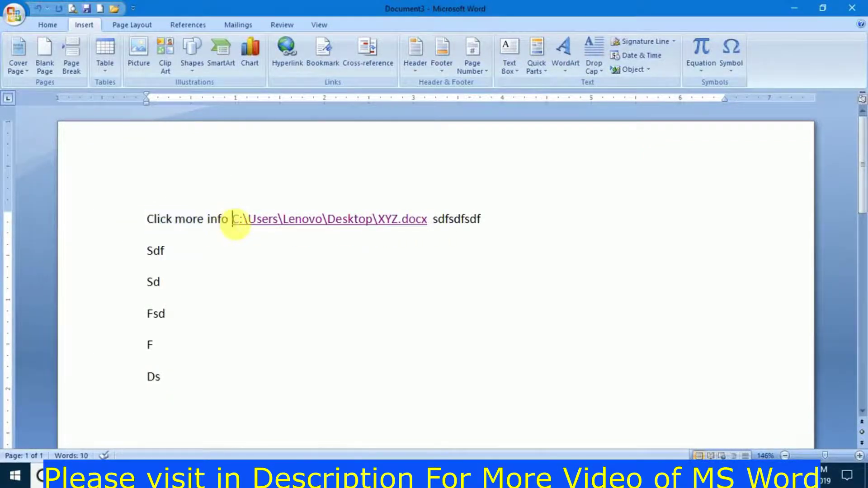
pyautogui.moveTo(232, 221); pyautogui.dragTo(147, 220)
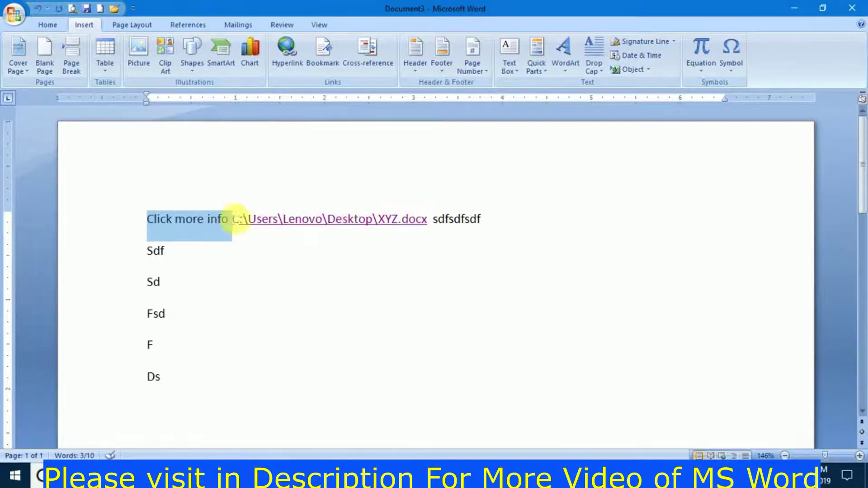
pyautogui.moveTo(427, 220); pyautogui.dragTo(228, 220)
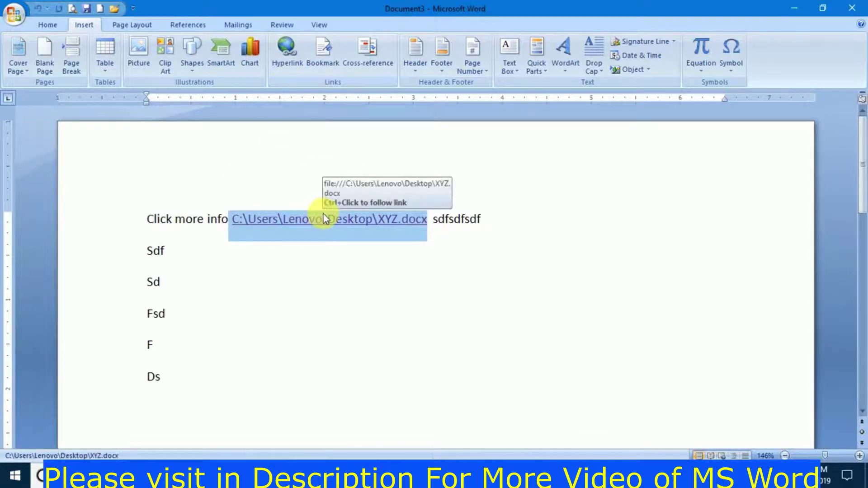
pyautogui.click(558, 193)
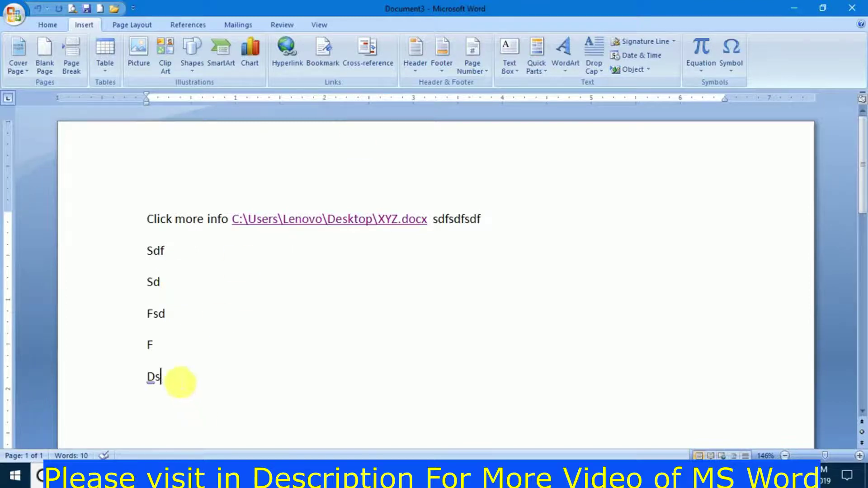
pyautogui.moveTo(165, 378); pyautogui.dragTo(113, 219)
# Delete all the practice text and switch to the TRAINING CERTIFICATE 2 document
pyautogui.press('Delete')
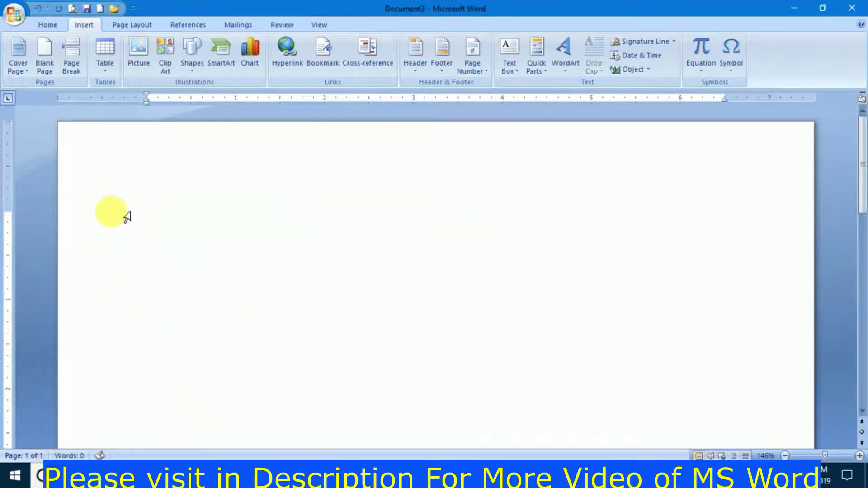
pyautogui.click(422, 474)
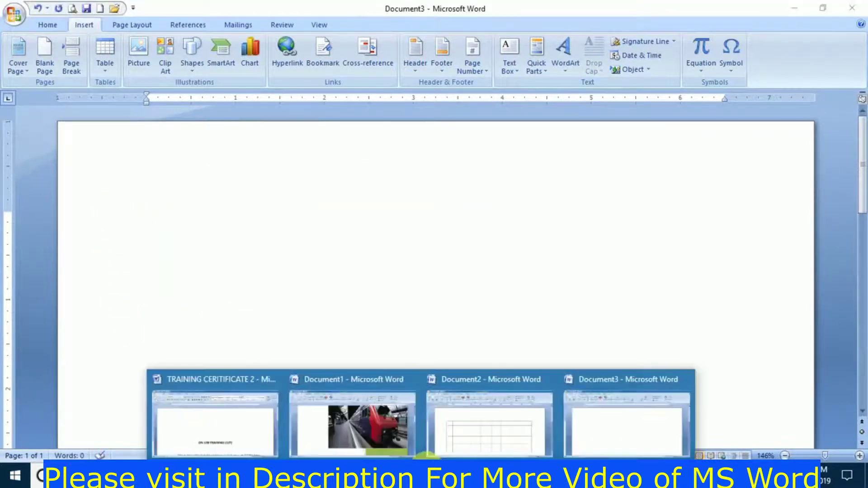
pyautogui.click(267, 414)
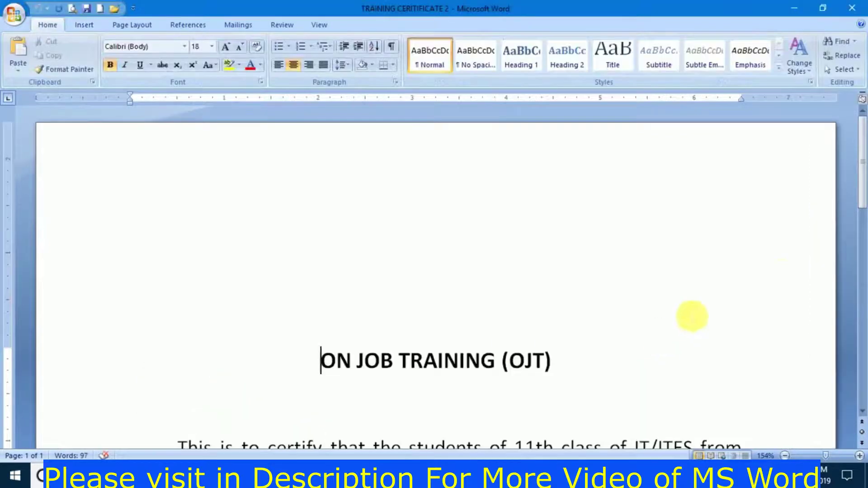
# Place the insertion point after 'certify' in the certificate paragraph
pyautogui.scroll(-1, 859, 176)
pyautogui.moveTo(862, 179); pyautogui.dragTo(862, 225)
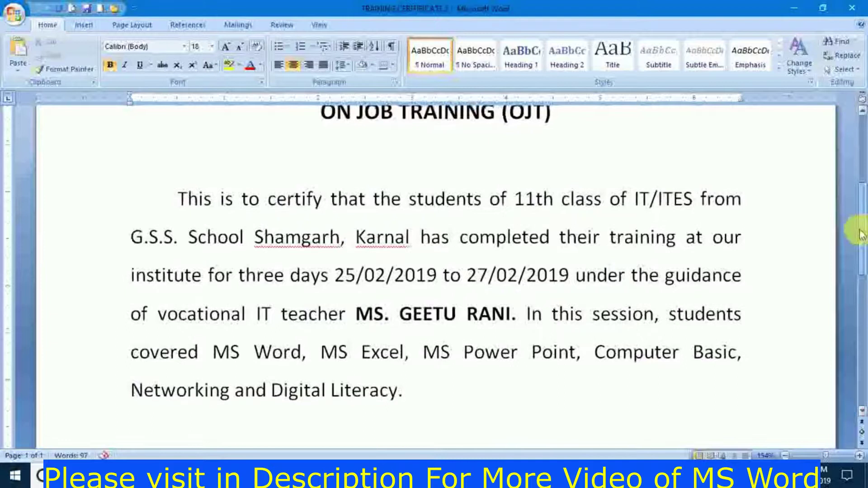
pyautogui.moveTo(863, 224)
pyautogui.mouseDown()
pyautogui.moveTo(864, 273)
pyautogui.moveTo(853, 220)
pyautogui.mouseUp()
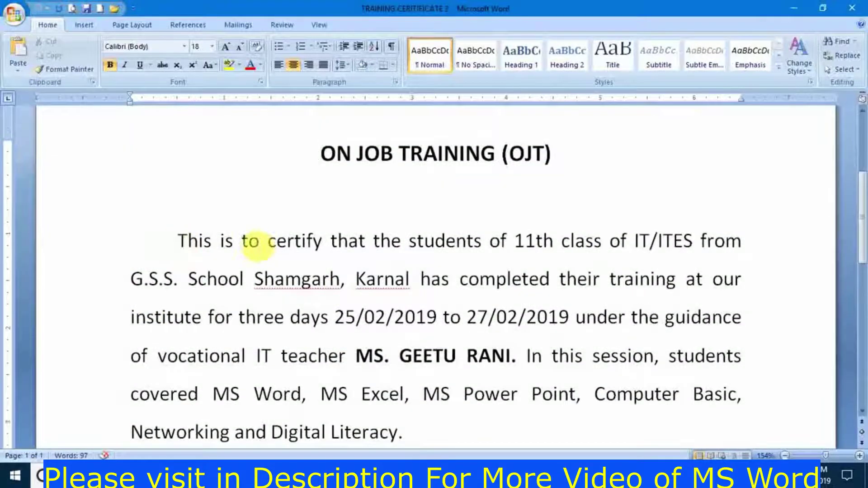
pyautogui.click(323, 243)
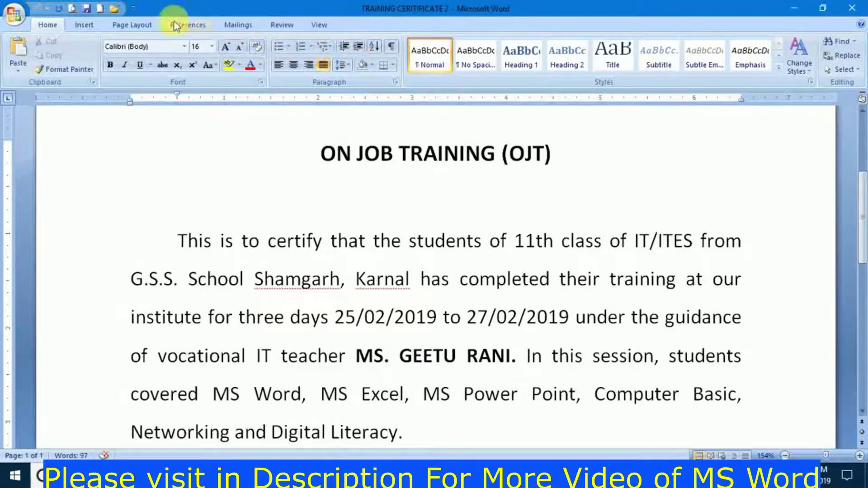
pyautogui.click(120, 27)
pyautogui.click(87, 26)
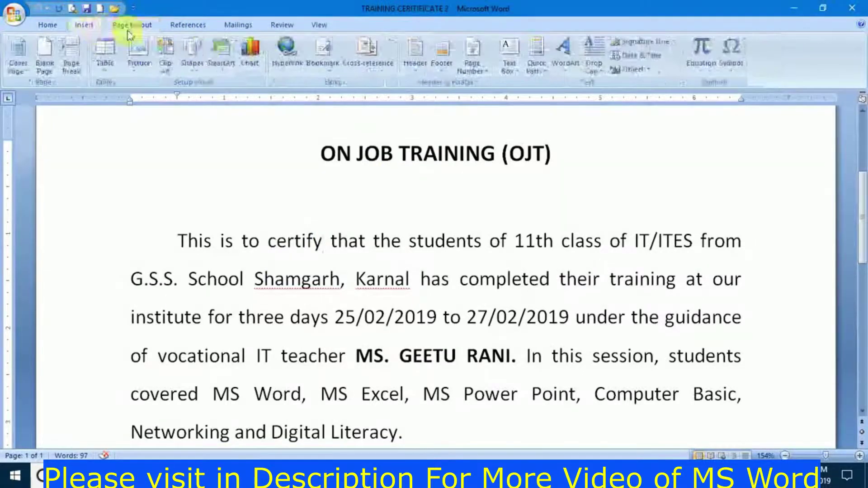
# Add bookmarks book1 after 'certify' and book2 after 'vocational'
pyautogui.click(322, 53)
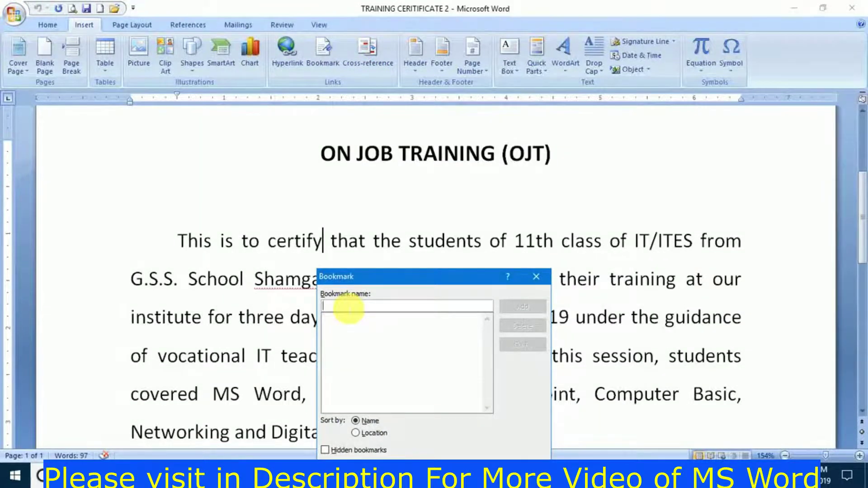
pyautogui.write('book1')
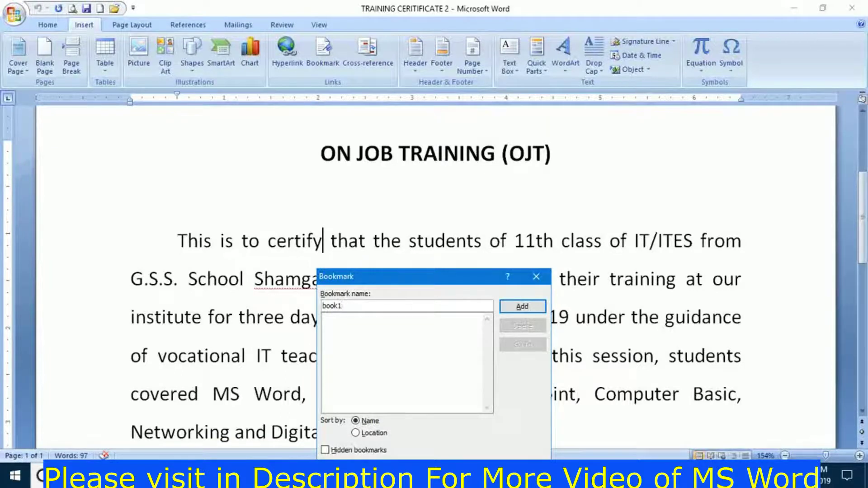
pyautogui.click(522, 306)
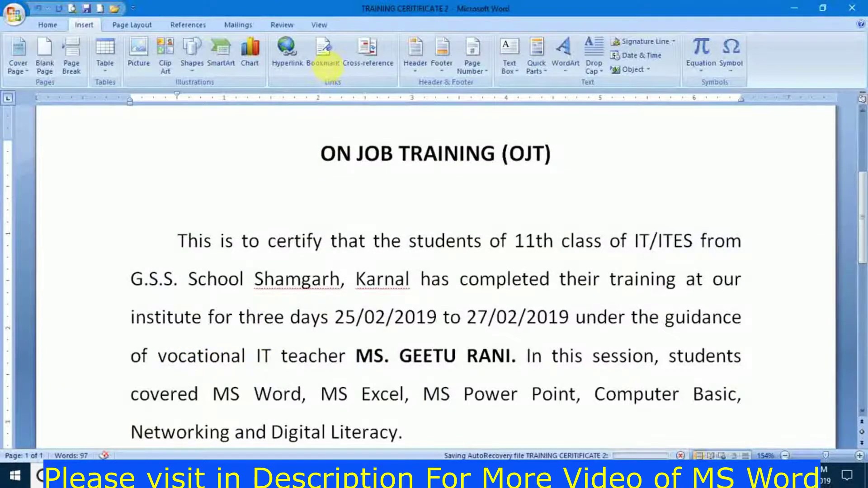
pyautogui.click(323, 54)
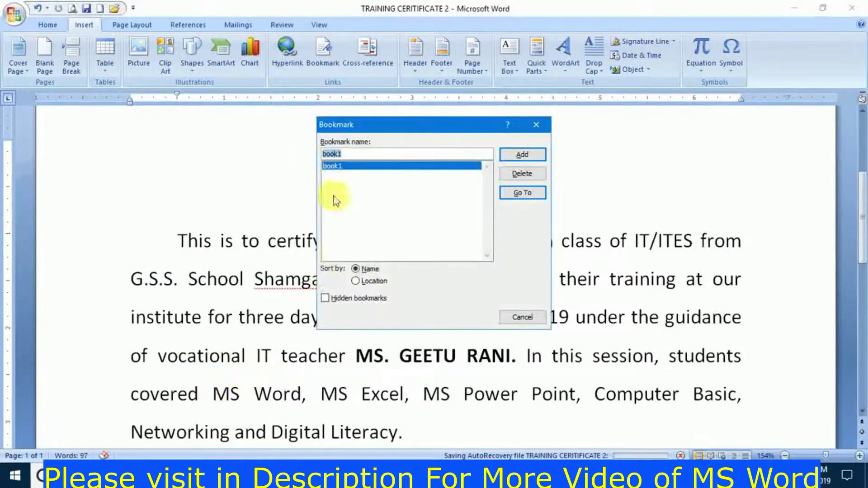
pyautogui.moveTo(374, 153); pyautogui.dragTo(298, 158)
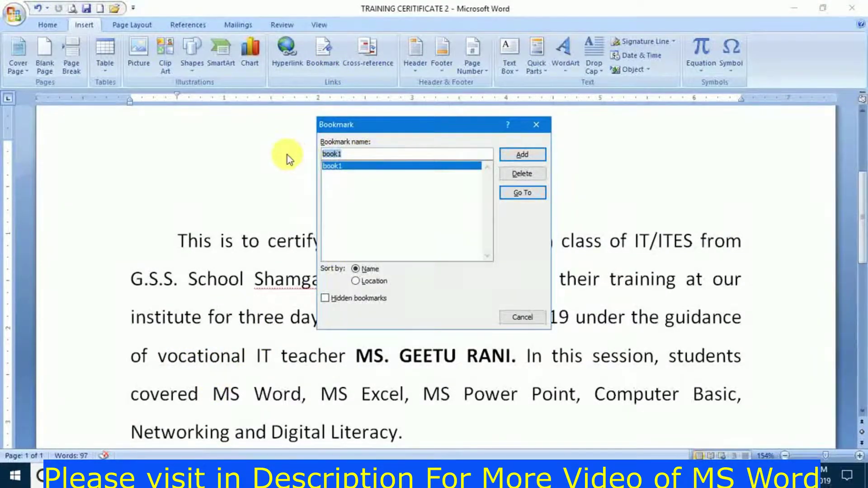
pyautogui.write('book')
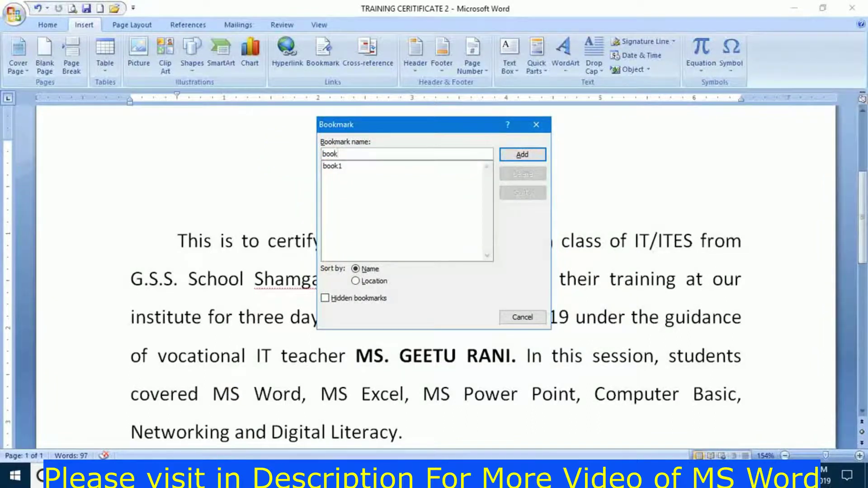
pyautogui.click(522, 154)
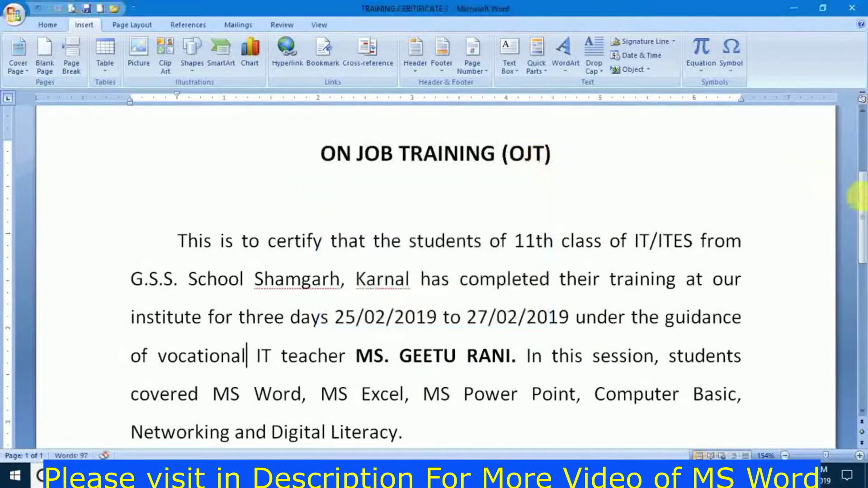
# Add bookmark book3 in 'Literacy' and delete the Rs.700 charges line
pyautogui.moveTo(861, 202); pyautogui.dragTo(861, 265)
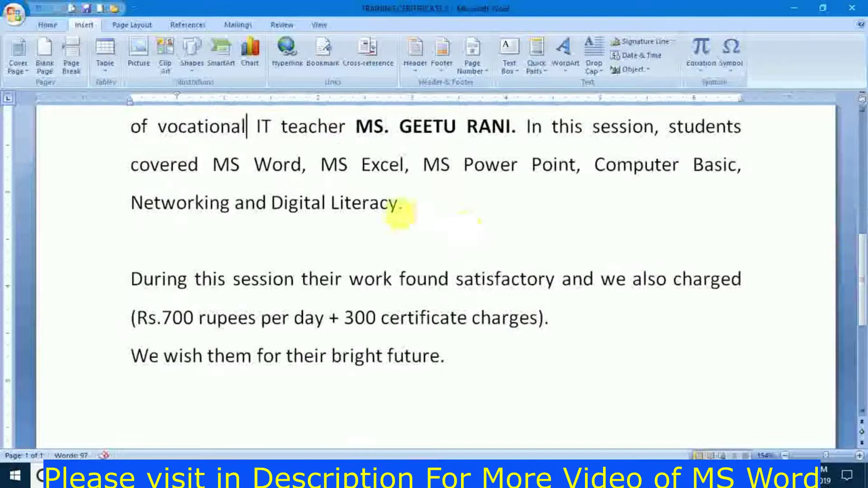
pyautogui.click(323, 50)
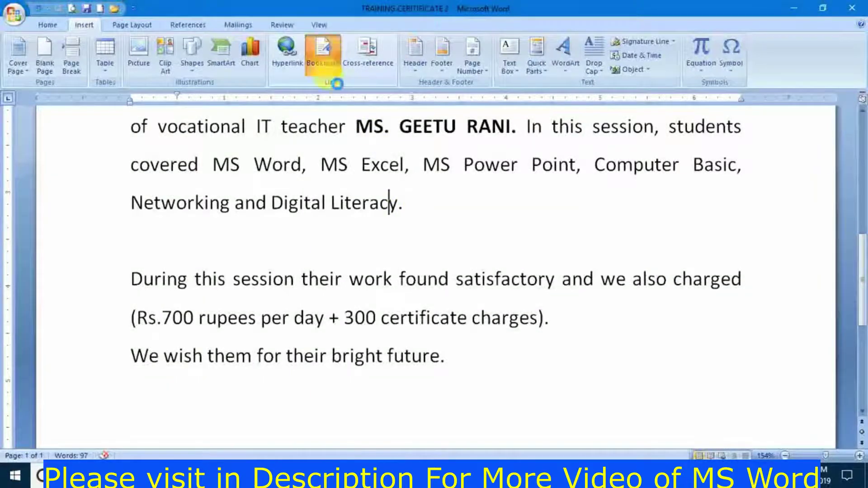
pyautogui.click(355, 269)
pyautogui.press('BackSpace')
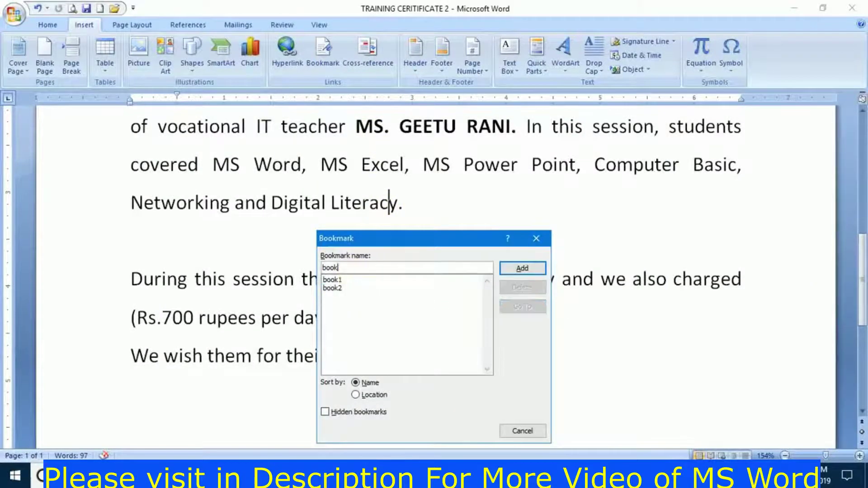
pyautogui.click(521, 269)
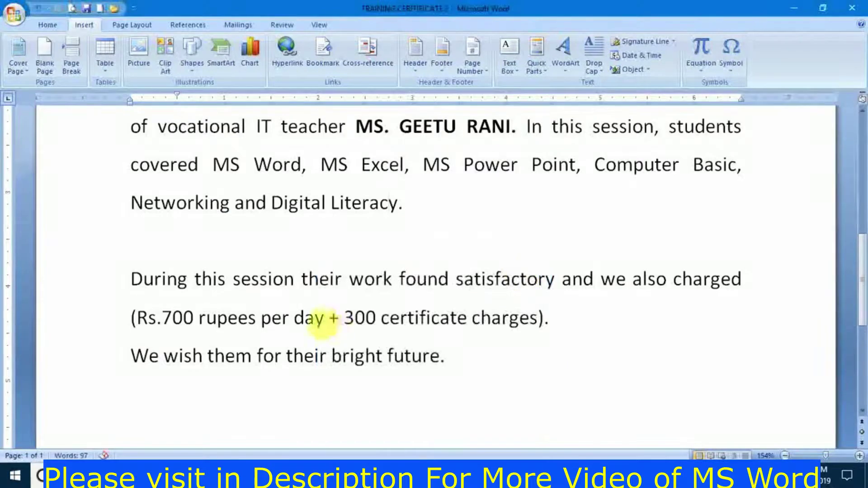
pyautogui.click(290, 318)
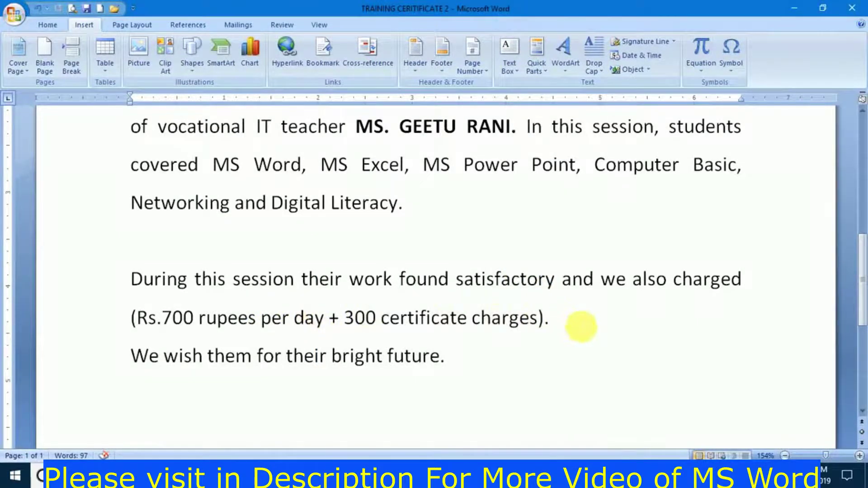
pyautogui.moveTo(556, 323)
pyautogui.mouseDown()
pyautogui.moveTo(510, 330)
pyautogui.moveTo(120, 310)
pyautogui.mouseUp()
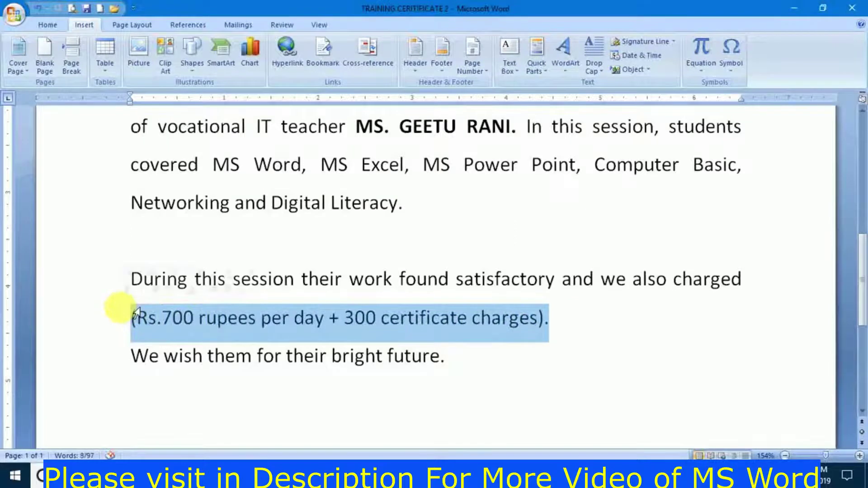
pyautogui.press('Delete')
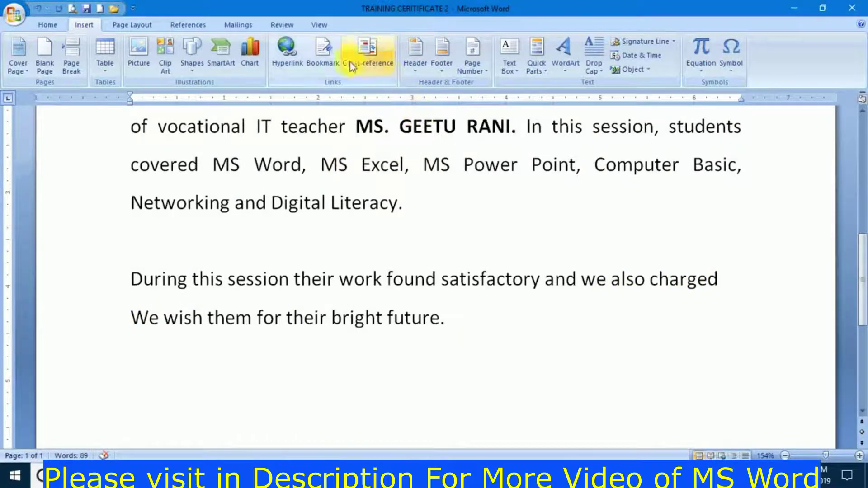
# Add bookmark book4 after the word 'charged'
pyautogui.click(329, 69)
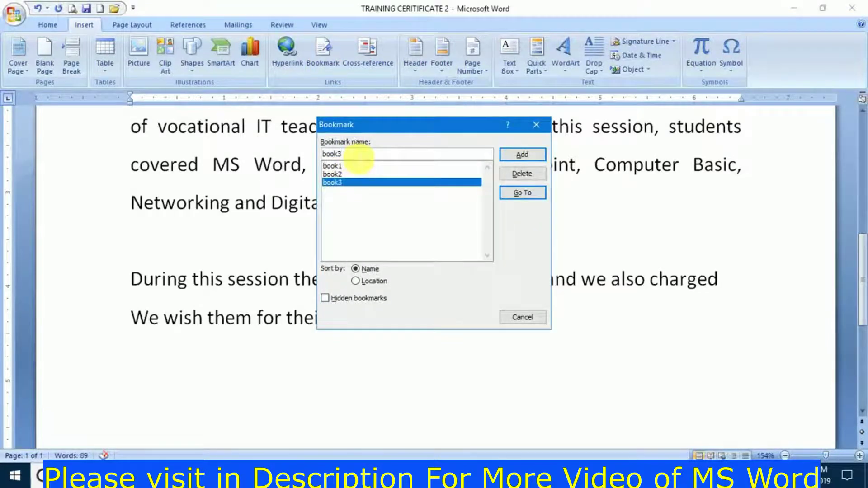
pyautogui.press('BackSpace')
pyautogui.write('4')
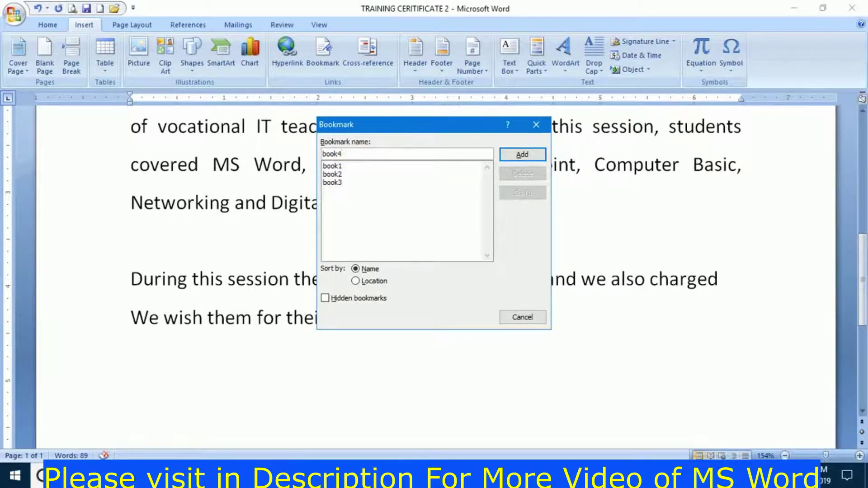
pyautogui.click(522, 154)
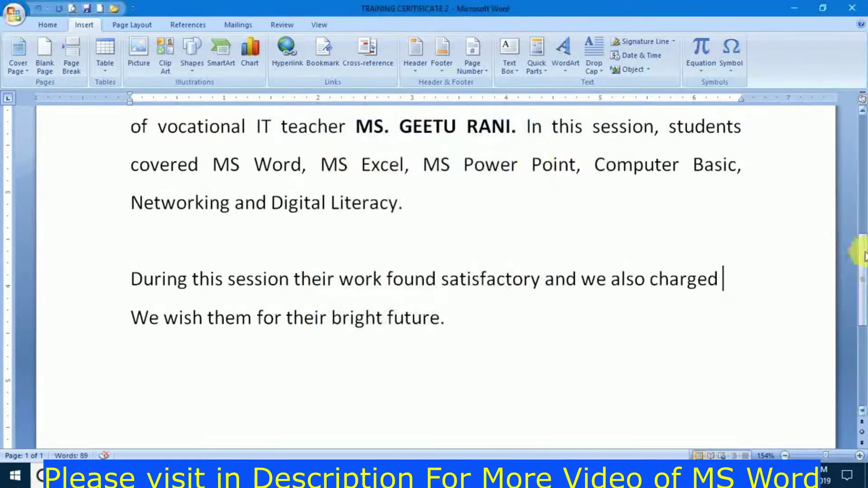
pyautogui.moveTo(861, 262)
pyautogui.mouseDown()
pyautogui.moveTo(833, 194)
pyautogui.moveTo(511, 113)
pyautogui.mouseUp()
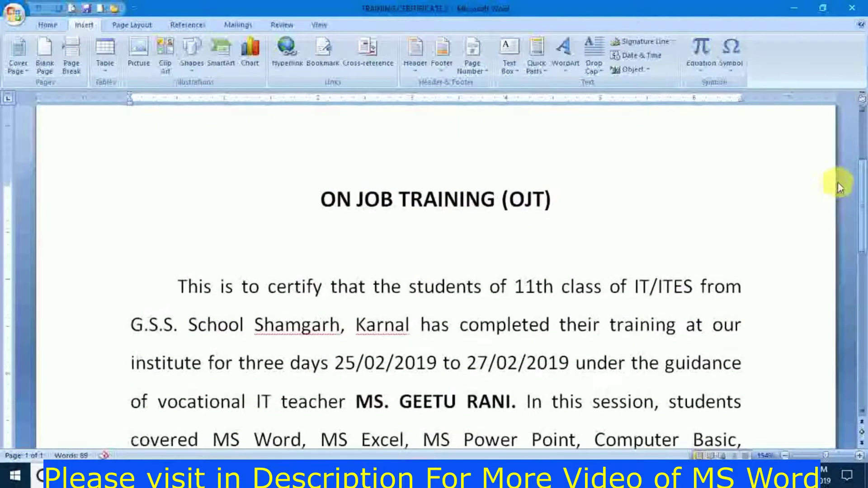
# Move to the XYZ certificate document and put the caret after 'certify'
pyautogui.click(329, 62)
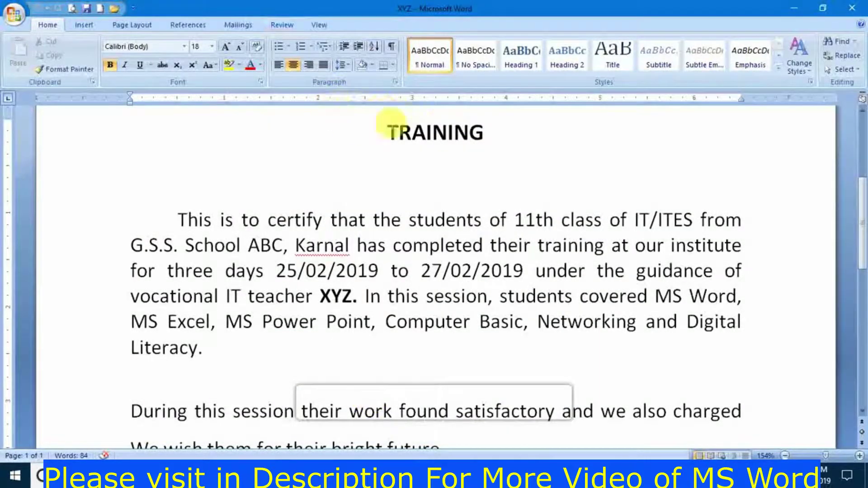
pyautogui.click(322, 220)
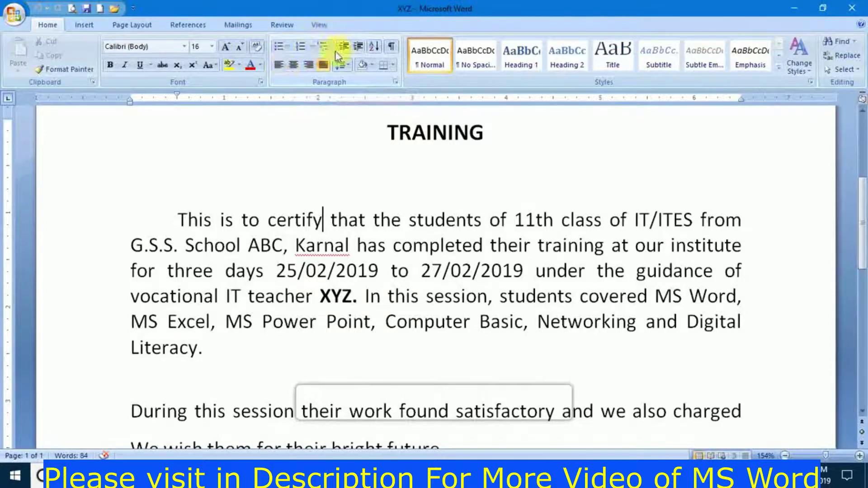
# Add bookmark book1 after 'certify' in the XYZ certificate
pyautogui.click(83, 25)
pyautogui.click(323, 220)
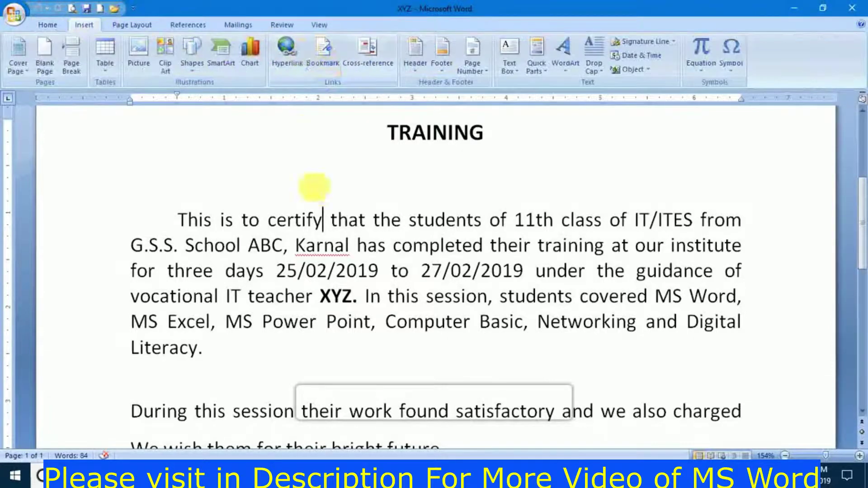
pyautogui.click(323, 50)
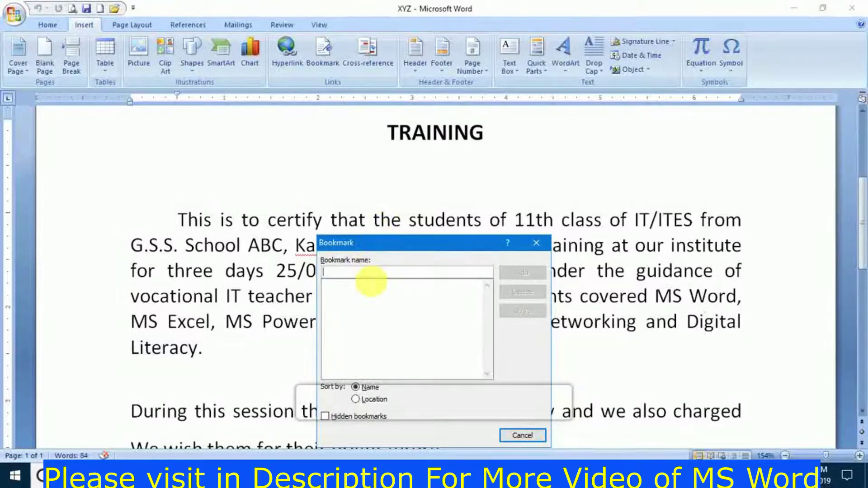
pyautogui.write('book1')
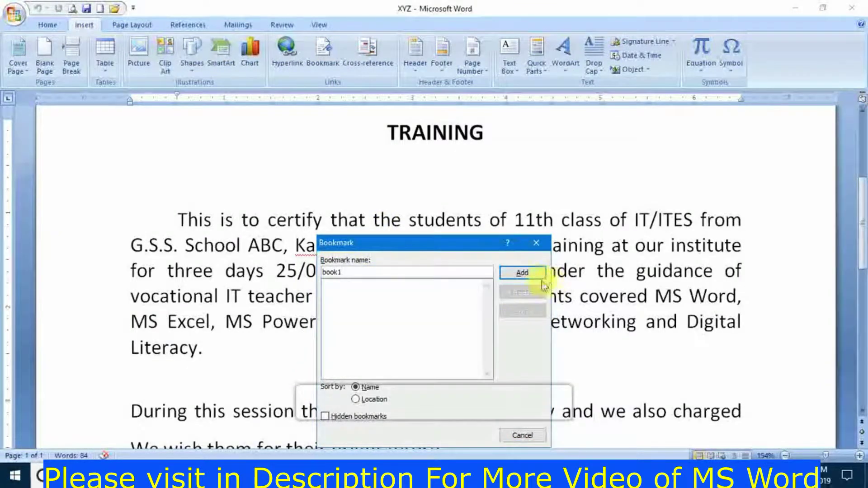
pyautogui.click(524, 273)
# Add bookmark book2, then bookmark book3 just before 'Networking'
pyautogui.click(226, 271)
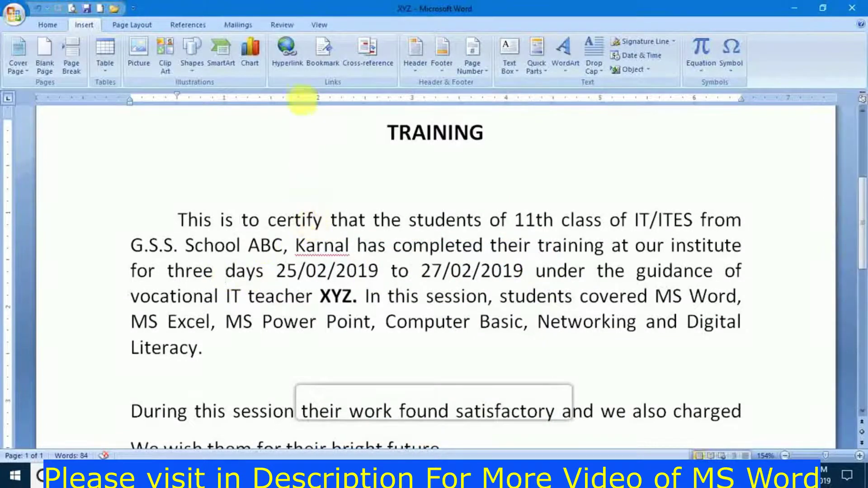
pyautogui.click(318, 57)
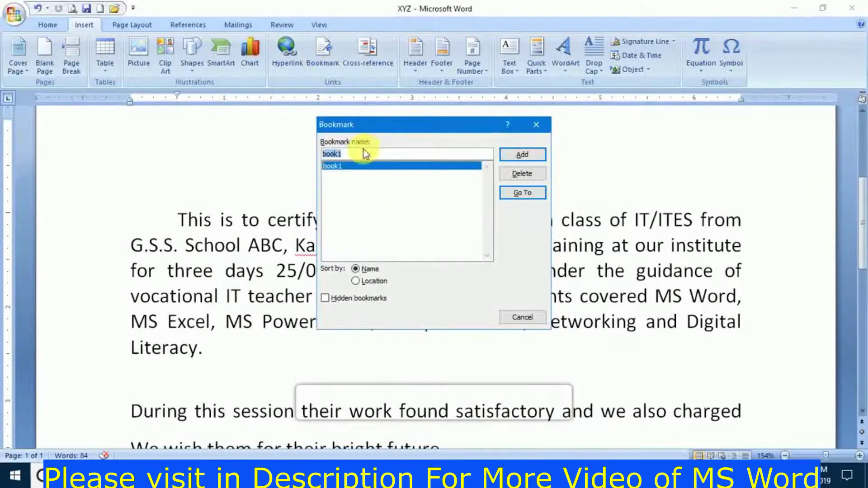
pyautogui.click(351, 155)
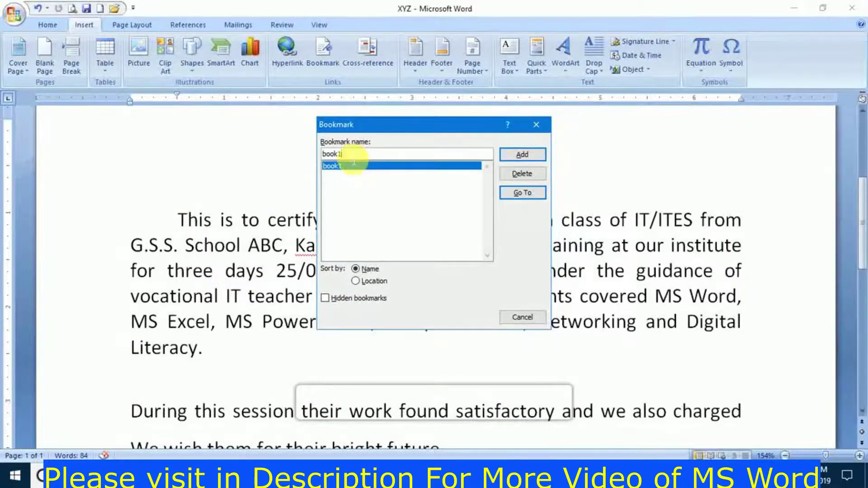
pyautogui.press('BackSpace')
pyautogui.click(524, 155)
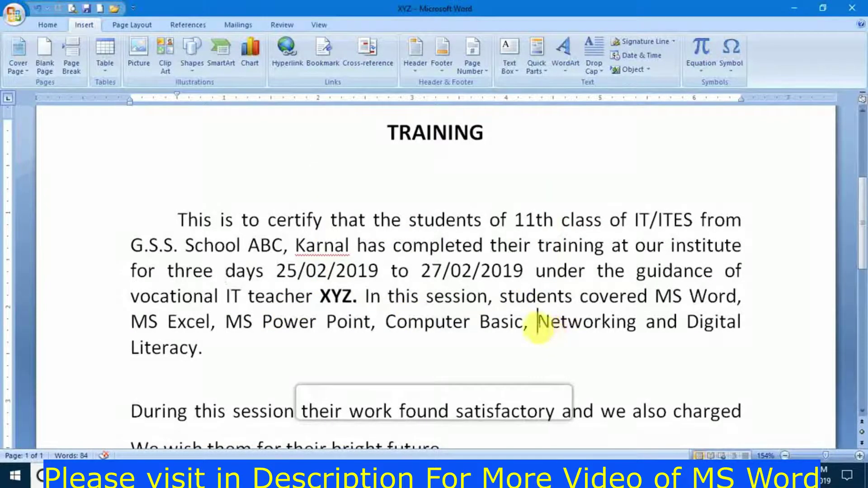
pyautogui.click(322, 49)
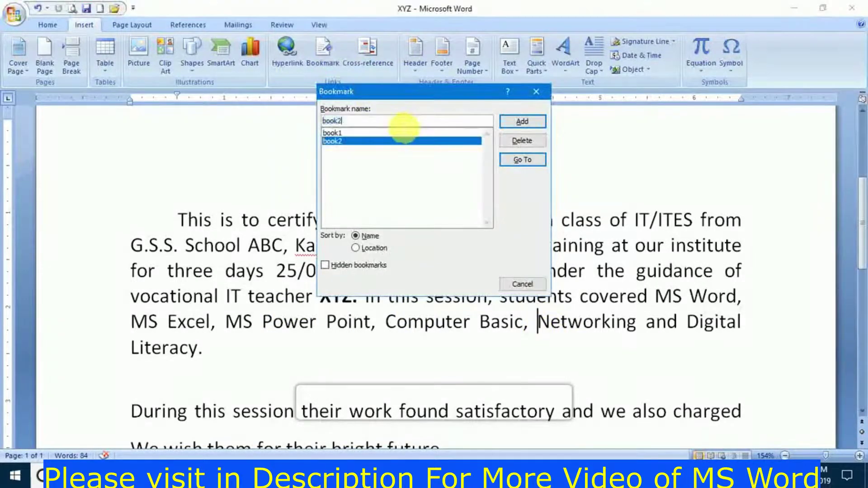
pyautogui.press('BackSpace')
pyautogui.write('3')
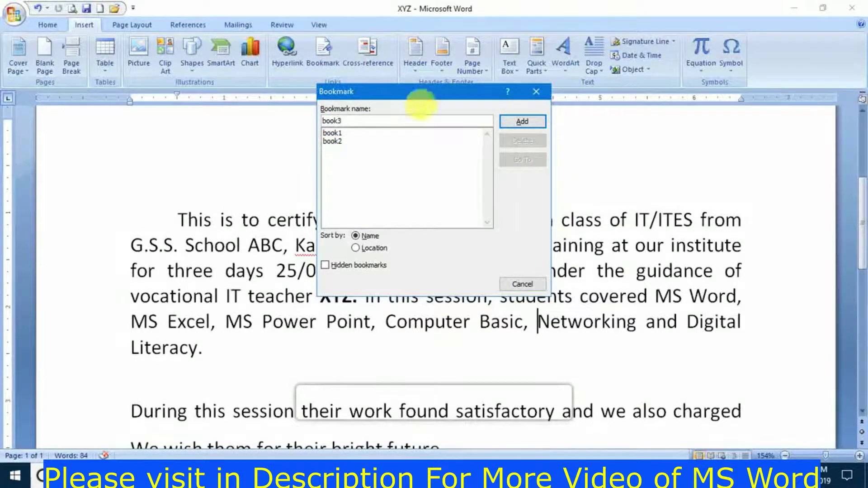
pyautogui.click(509, 121)
# Add bookmark book4 after 'future.' and scroll back to the top
pyautogui.moveTo(862, 203); pyautogui.dragTo(862, 262)
pyautogui.click(446, 292)
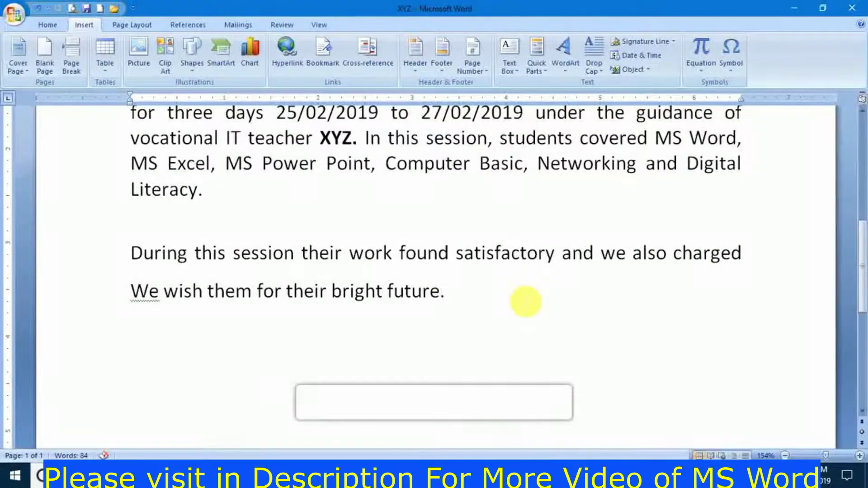
pyautogui.click(323, 51)
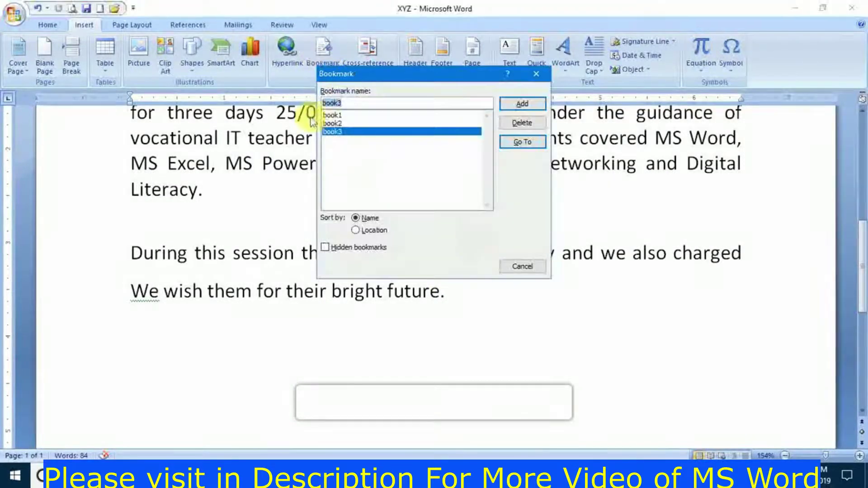
pyautogui.press('BackSpace')
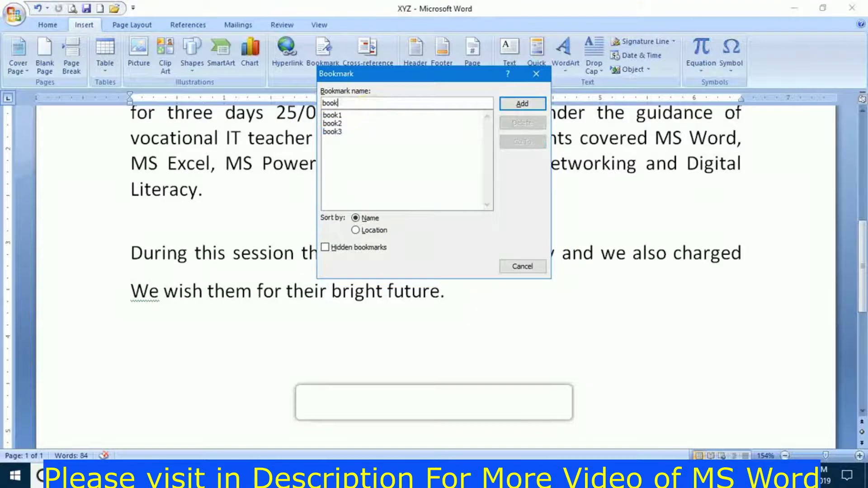
pyautogui.write('4')
pyautogui.click(520, 103)
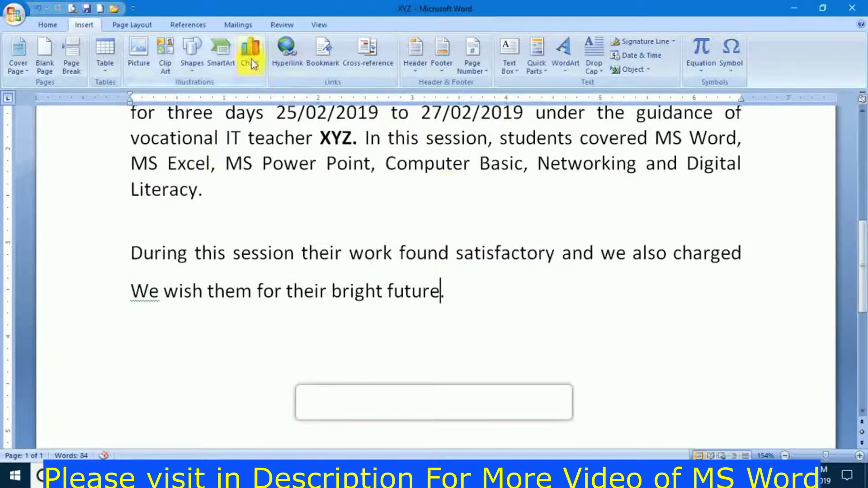
pyautogui.moveTo(861, 232)
pyautogui.mouseDown()
pyautogui.moveTo(860, 169)
pyautogui.moveTo(855, 208)
pyautogui.mouseUp()
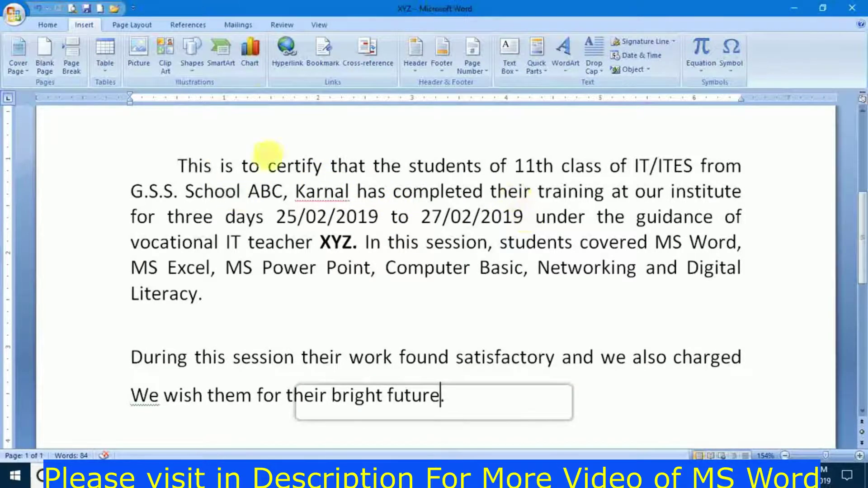
# Jump to bookmark book1 from the Bookmark dialog
pyautogui.click(324, 52)
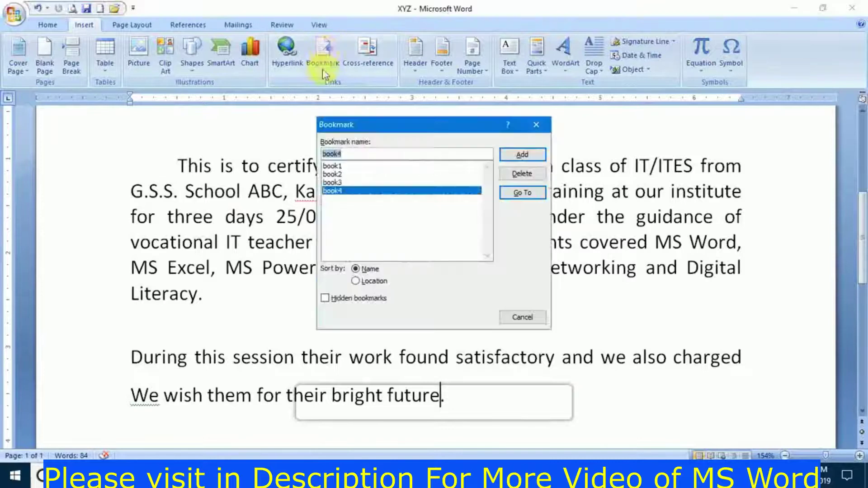
pyautogui.click(334, 165)
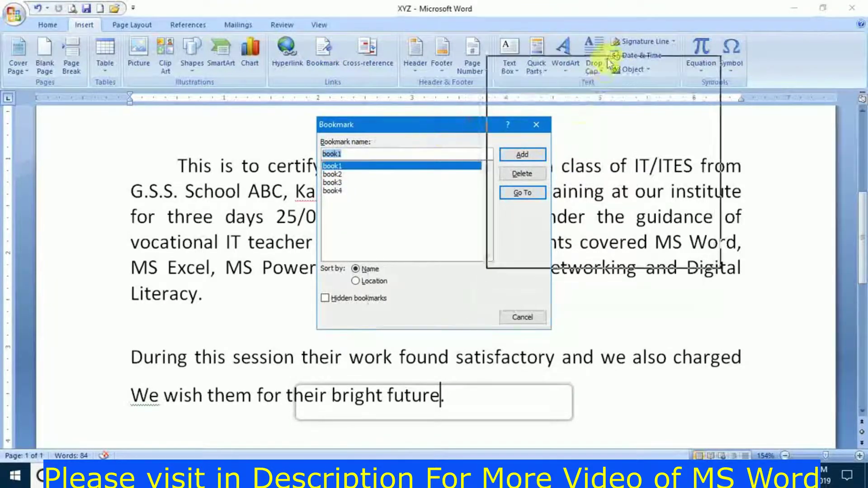
pyautogui.moveTo(435, 132); pyautogui.dragTo(665, 40)
pyautogui.click(754, 100)
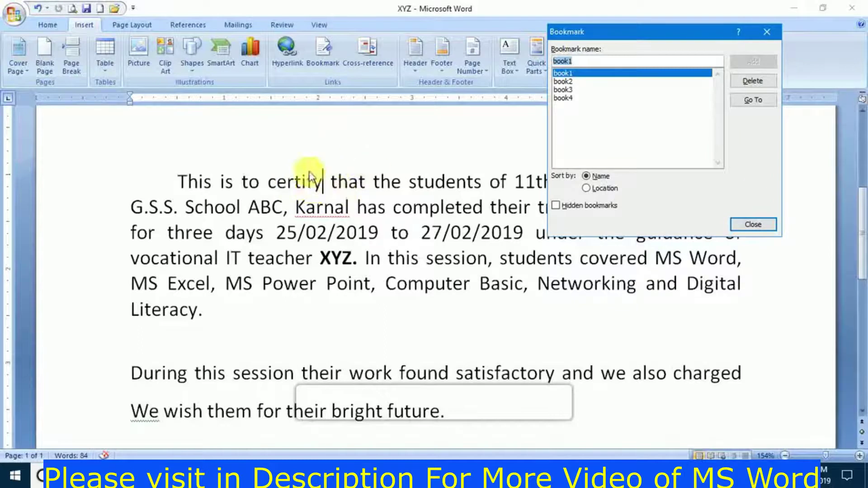
# Jump to bookmark book3 before 'Networking' and close the Bookmark dialog
pyautogui.click(570, 82)
pyautogui.click(565, 89)
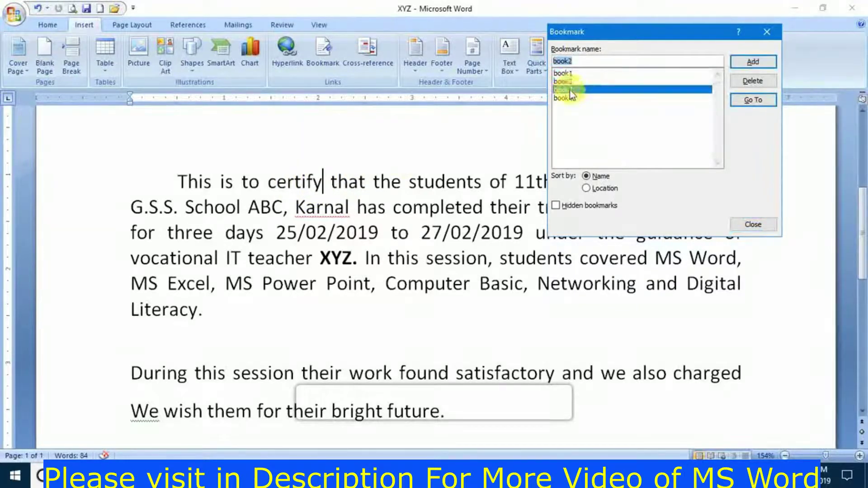
pyautogui.click(759, 97)
pyautogui.moveTo(600, 33); pyautogui.dragTo(487, 297)
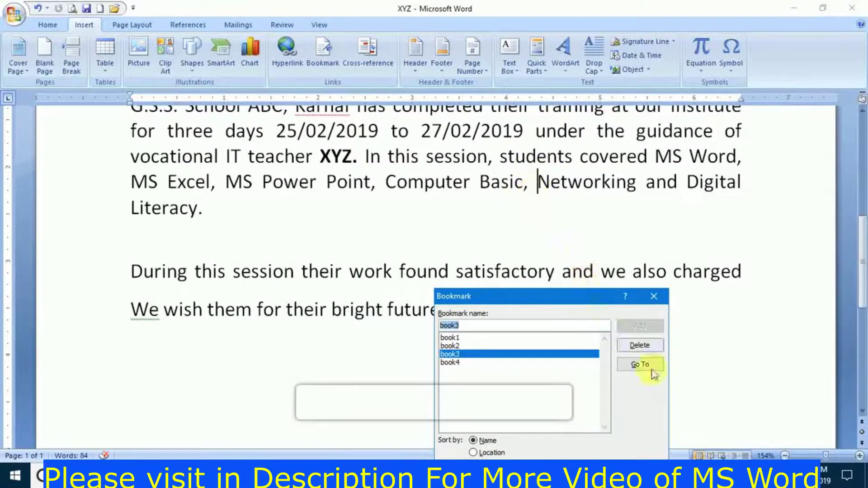
pyautogui.click(654, 297)
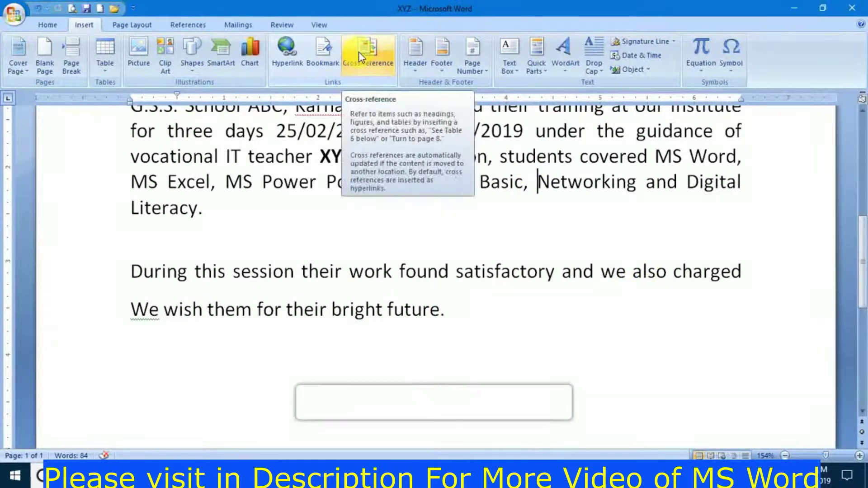
# Insert a cross-reference of type Bookmark pointing to bookmark book3
pyautogui.click(187, 25)
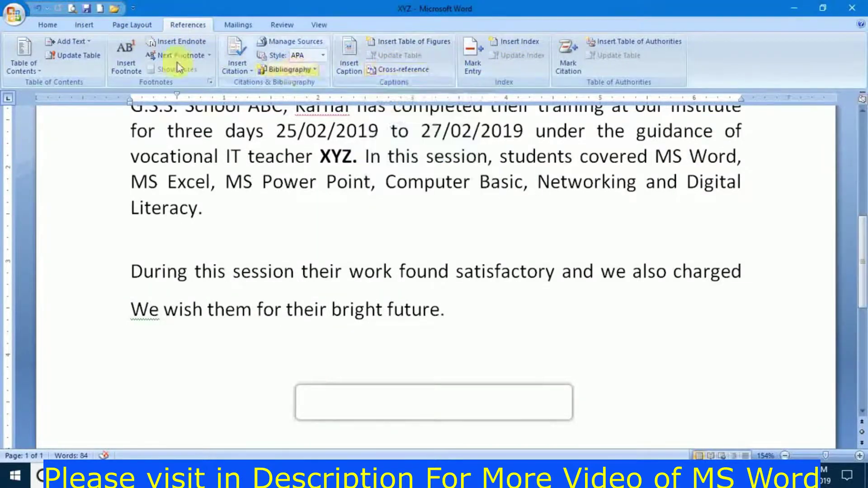
pyautogui.click(131, 25)
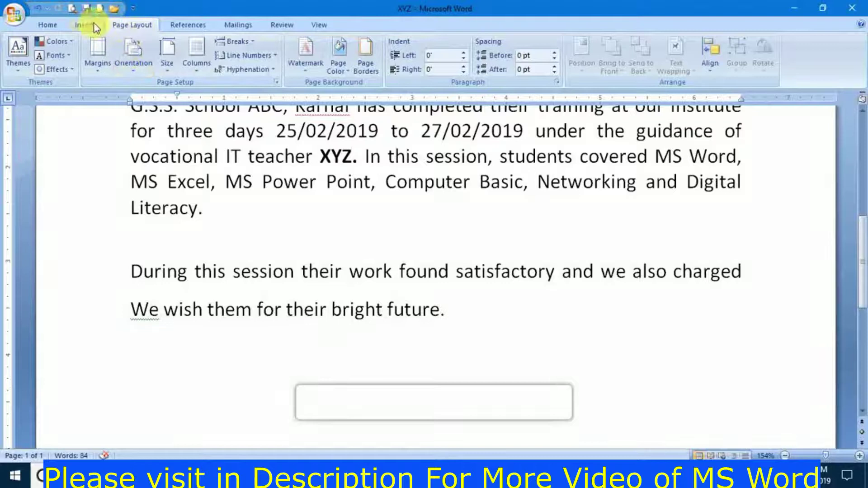
pyautogui.click(84, 25)
pyautogui.click(369, 54)
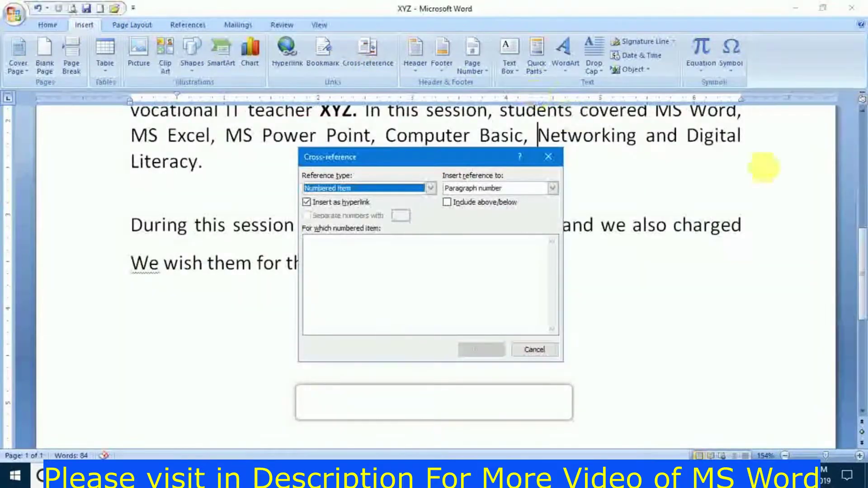
pyautogui.click(861, 167)
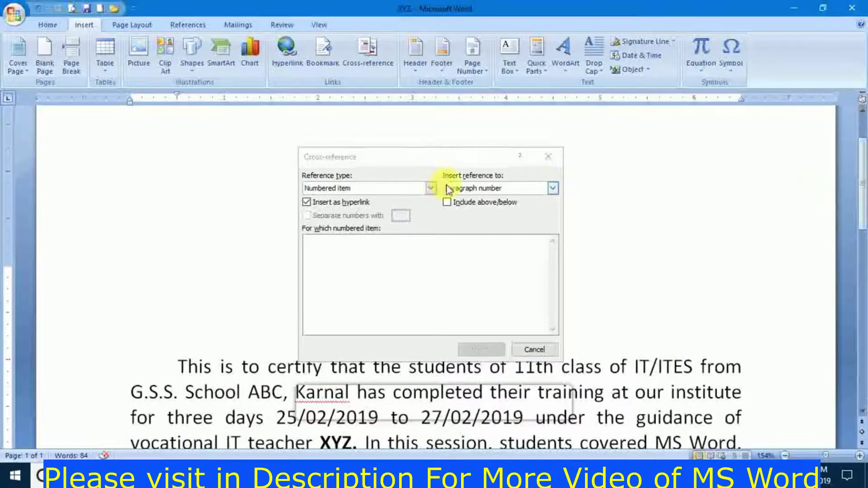
pyautogui.click(430, 188)
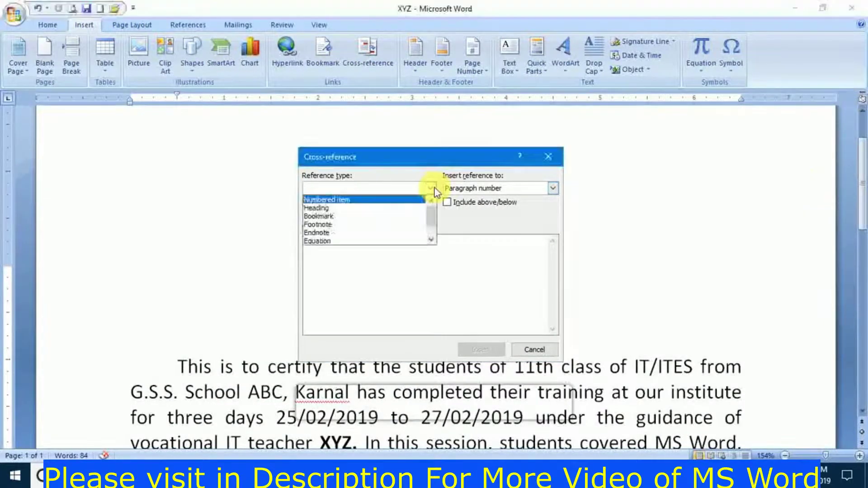
pyautogui.click(377, 211)
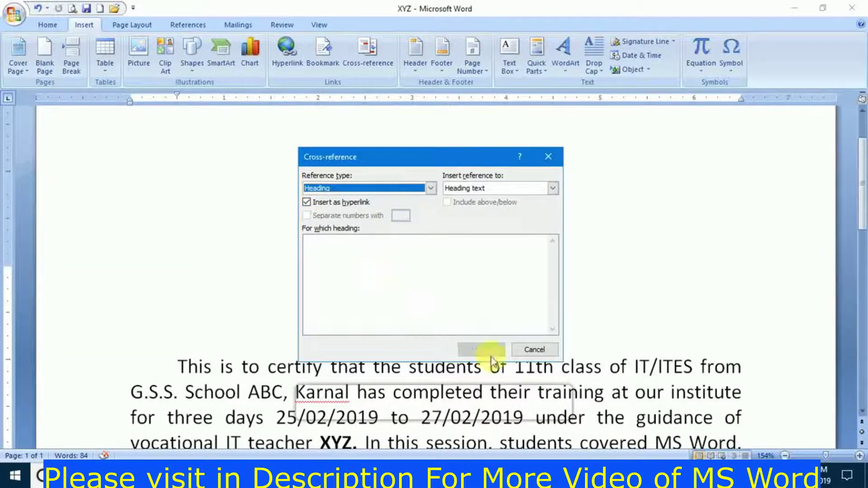
pyautogui.click(432, 189)
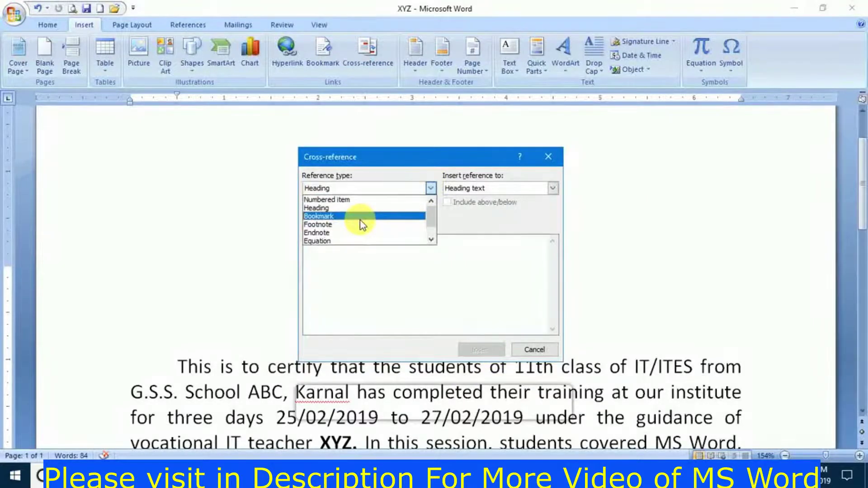
pyautogui.click(360, 220)
pyautogui.click(322, 256)
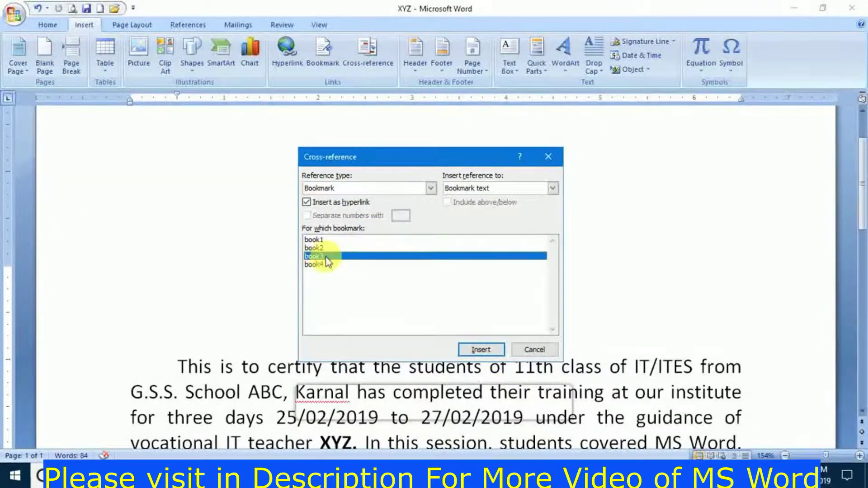
pyautogui.click(486, 348)
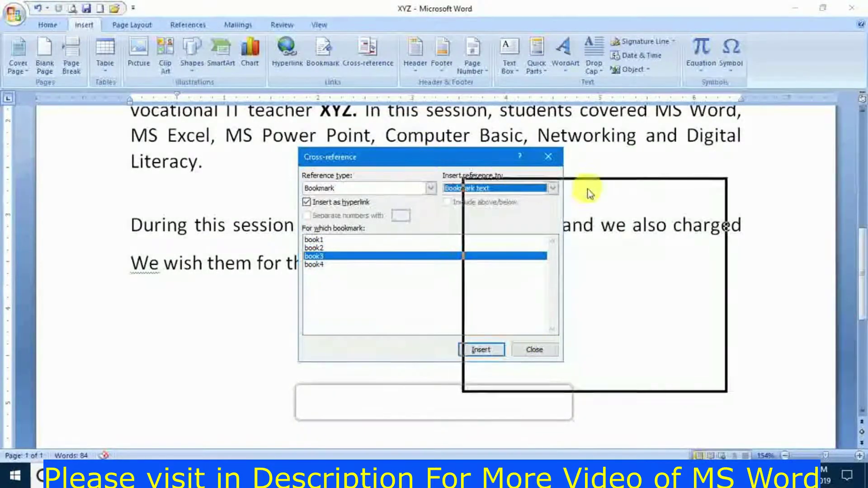
# Select bookmark book4, try the Footnote and Endnote reference types, then close the Cross-reference dialog
pyautogui.moveTo(428, 156)
pyautogui.mouseDown()
pyautogui.moveTo(588, 187)
pyautogui.moveTo(402, 271)
pyautogui.moveTo(357, 318)
pyautogui.moveTo(374, 97)
pyautogui.mouseUp()
pyautogui.click(293, 198)
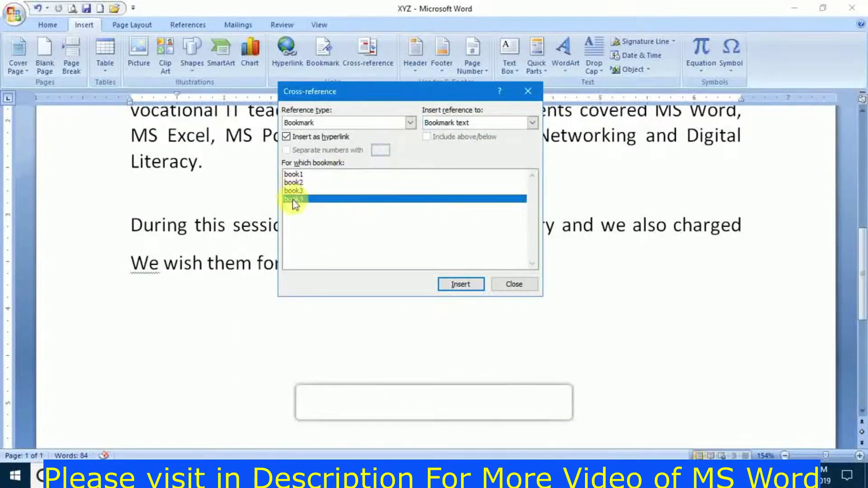
pyautogui.click(407, 122)
pyautogui.click(336, 161)
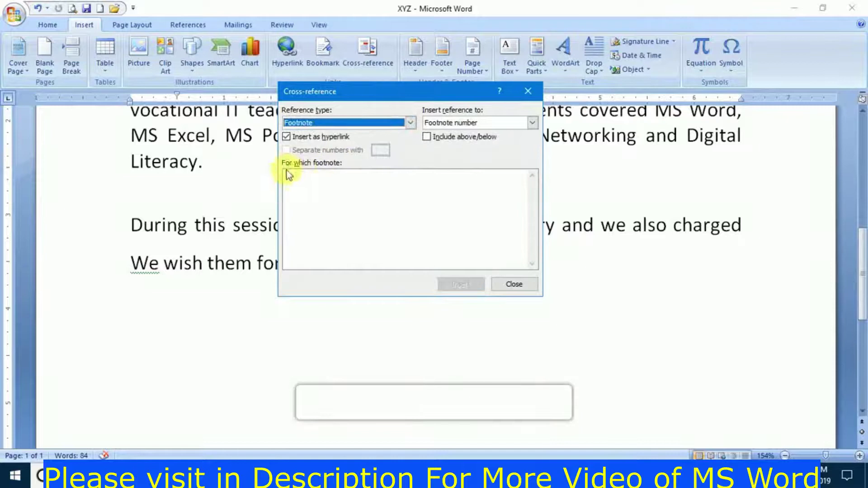
pyautogui.click(409, 122)
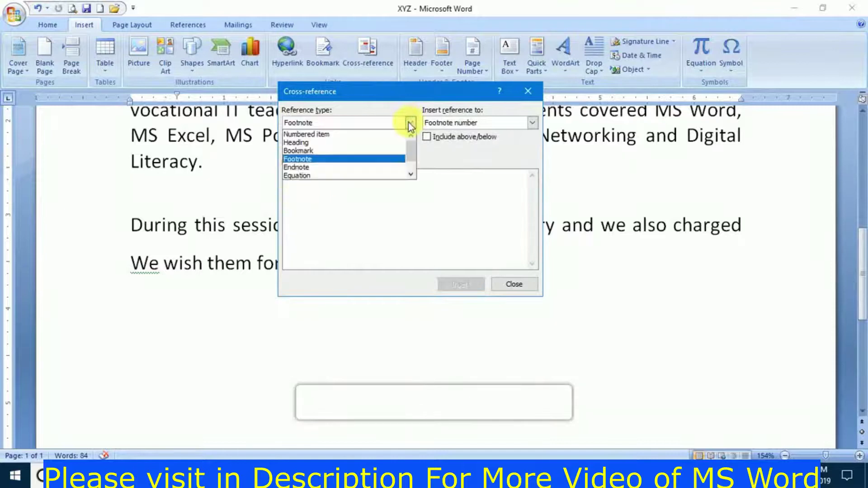
pyautogui.click(335, 168)
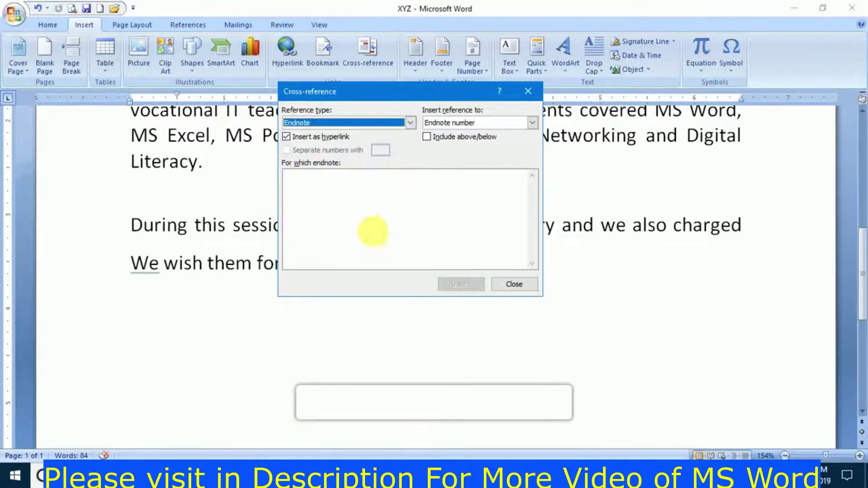
pyautogui.click(514, 284)
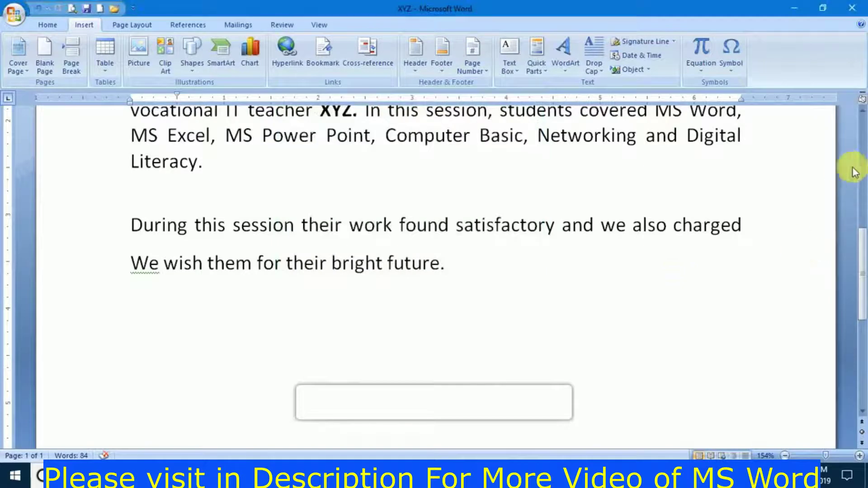
pyautogui.moveTo(860, 240); pyautogui.dragTo(860, 120)
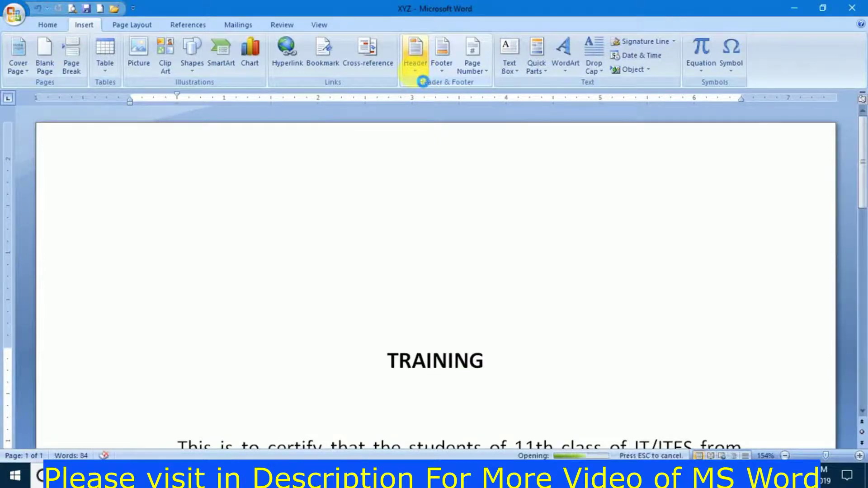
# Add the Alphabet header, replace its 'ms word' title with 'computer', and close header editing
pyautogui.click(420, 78)
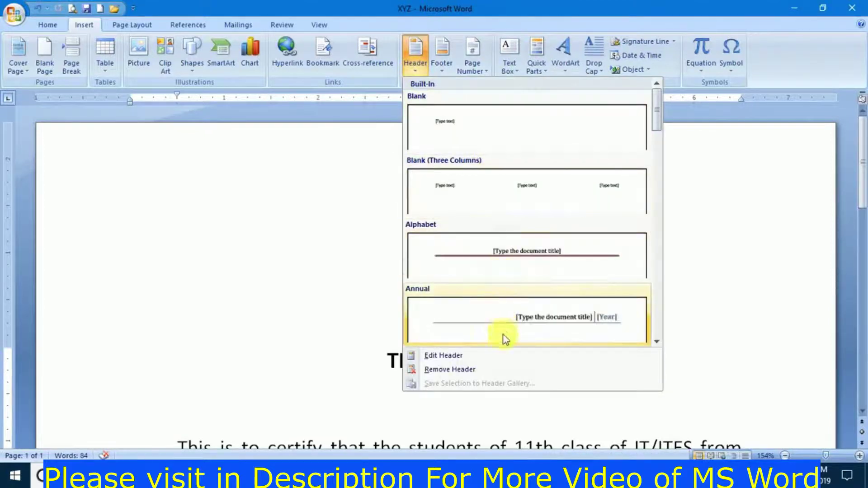
pyautogui.click(506, 255)
pyautogui.write('ms word')
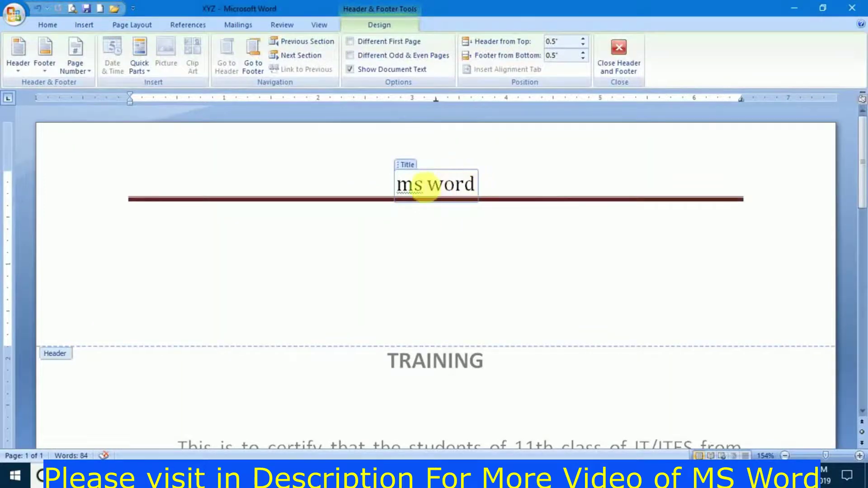
pyautogui.moveTo(464, 185); pyautogui.dragTo(363, 185)
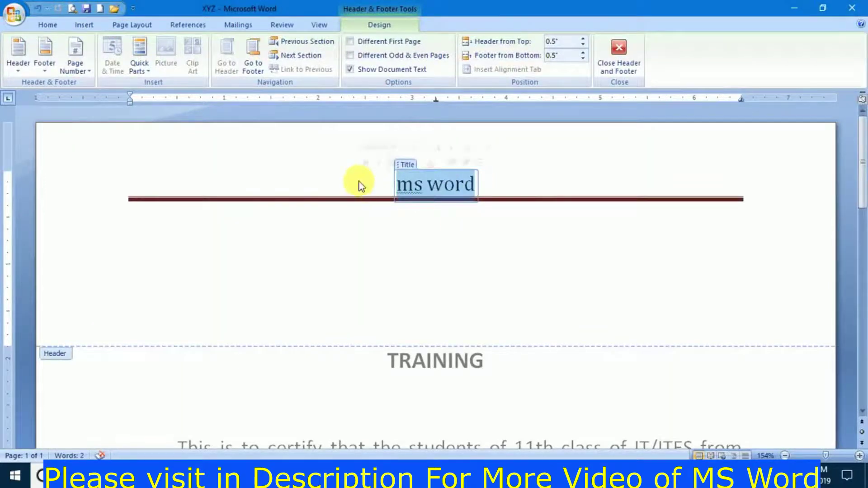
pyautogui.write('computer')
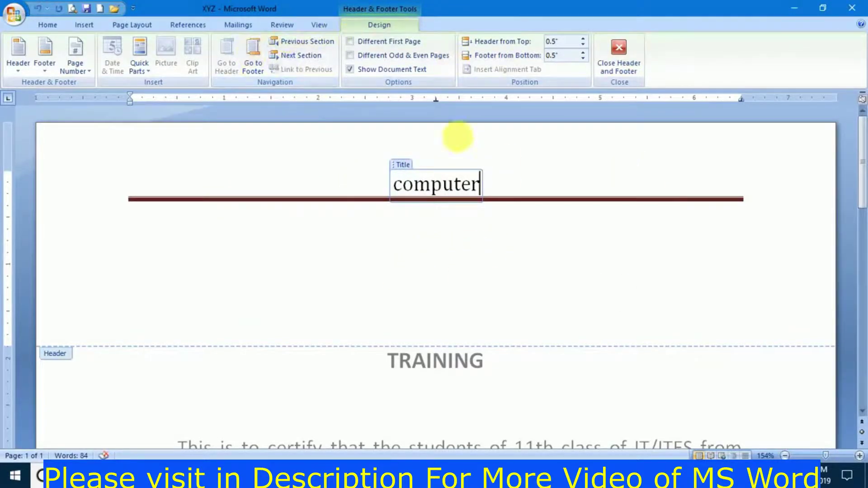
pyautogui.click(619, 65)
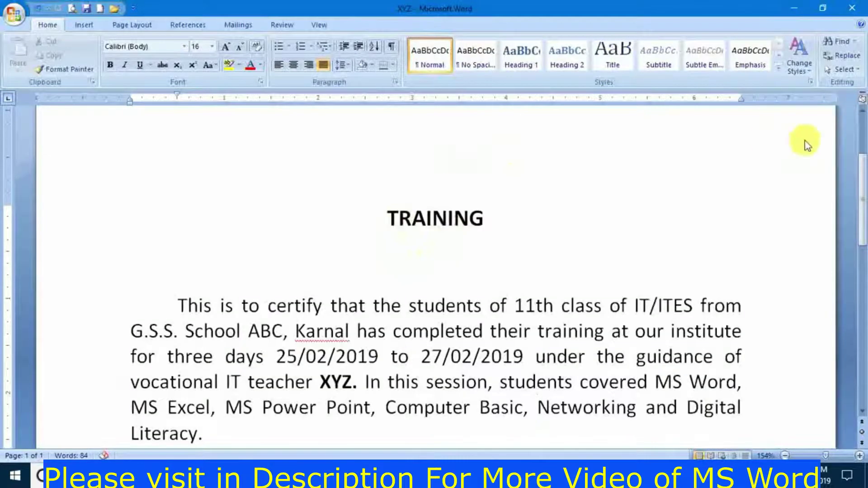
# Select the 'Director of Excel Net Computer Institute (Karnal)' line under the signature and delete it
pyautogui.scroll(3, 856, 158)
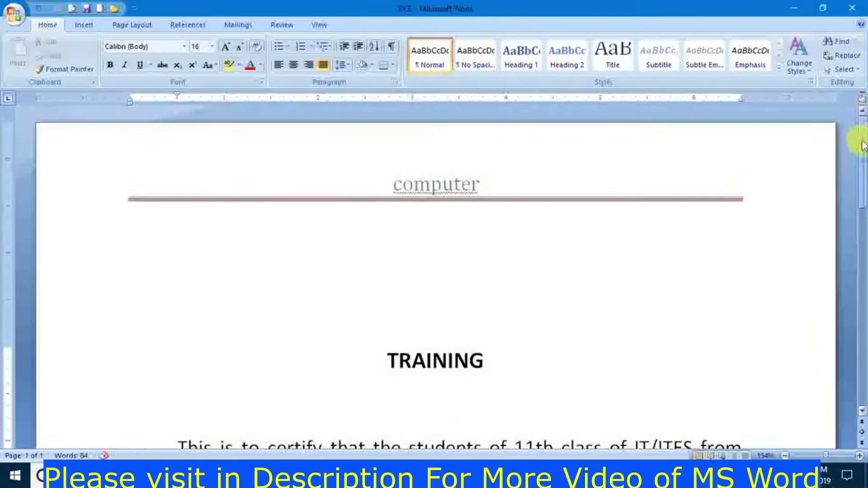
pyautogui.moveTo(863, 146)
pyautogui.mouseDown()
pyautogui.moveTo(860, 157)
pyautogui.moveTo(843, 82)
pyautogui.mouseUp()
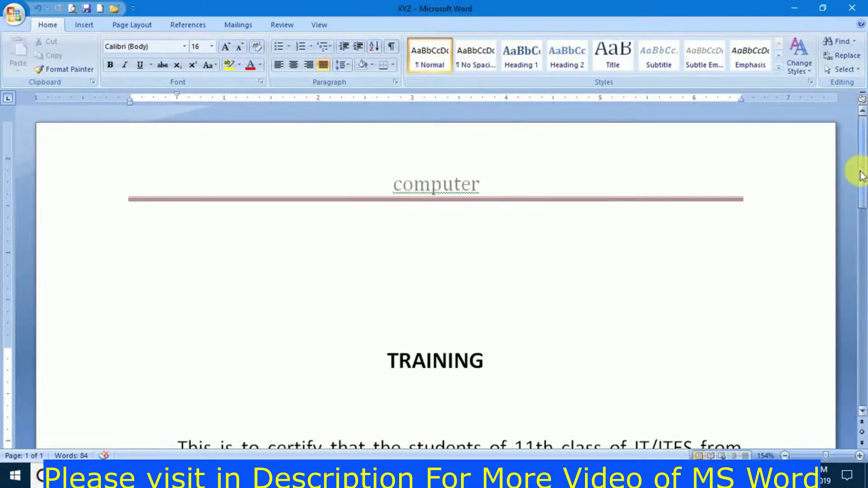
pyautogui.moveTo(862, 171); pyautogui.dragTo(864, 335)
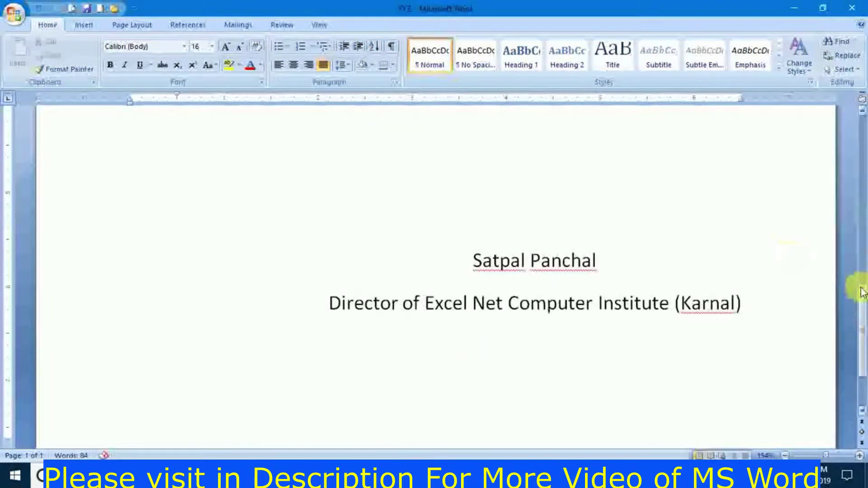
pyautogui.moveTo(856, 289); pyautogui.dragTo(840, 187)
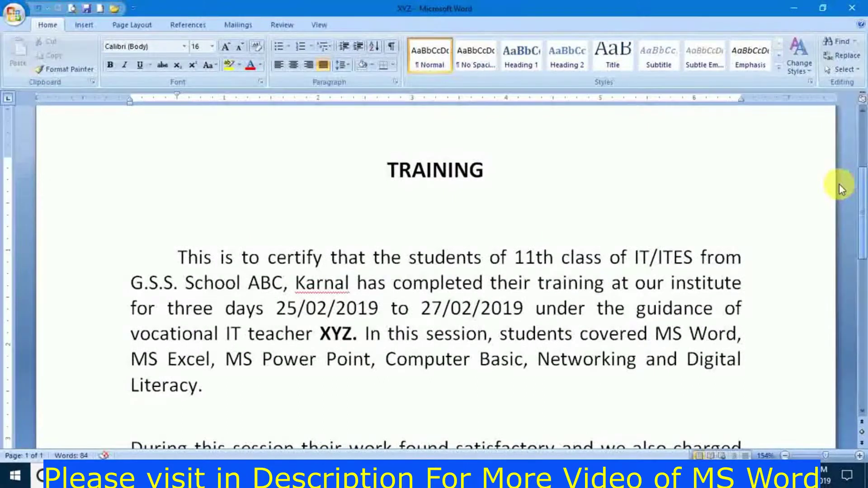
pyautogui.scroll(-4, 840, 183)
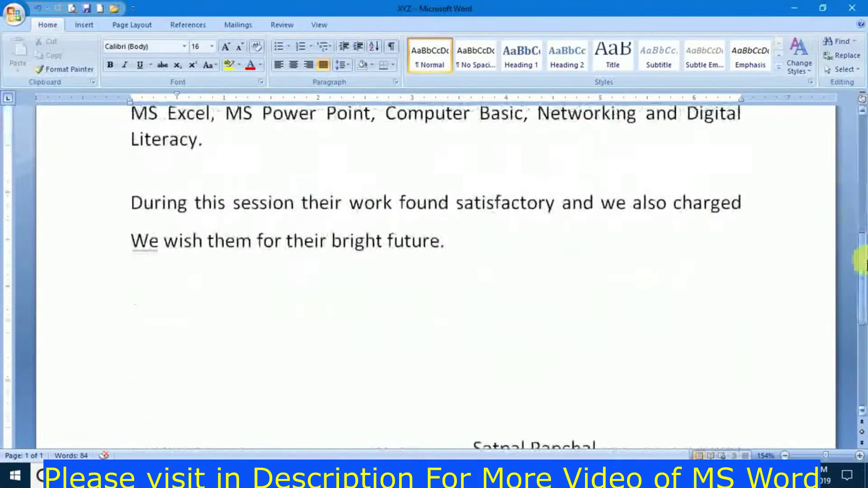
pyautogui.moveTo(754, 439); pyautogui.dragTo(370, 400)
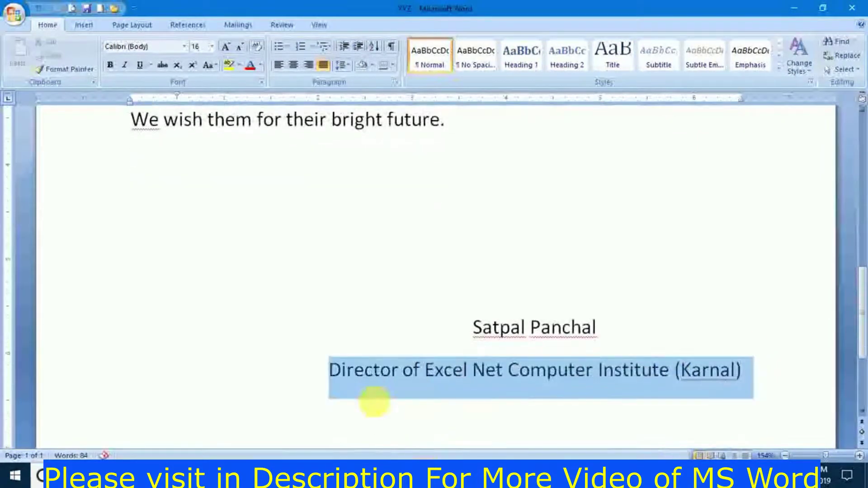
pyautogui.press('Delete')
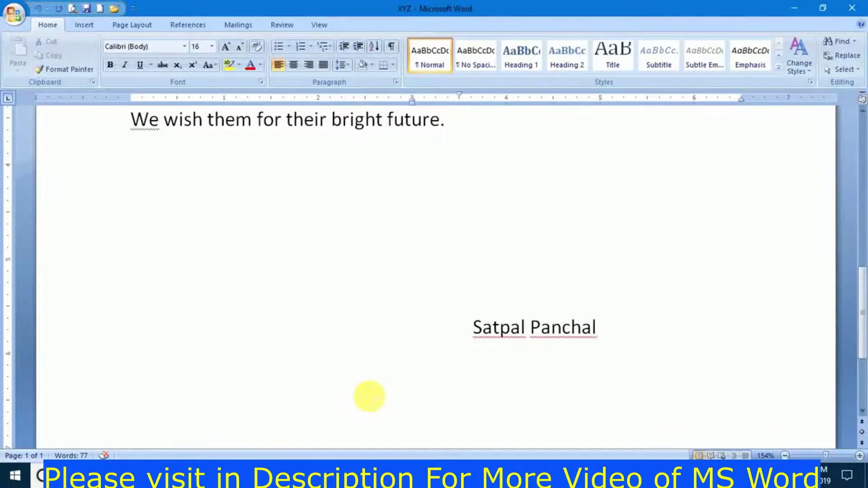
pyautogui.moveTo(860, 290); pyautogui.dragTo(863, 335)
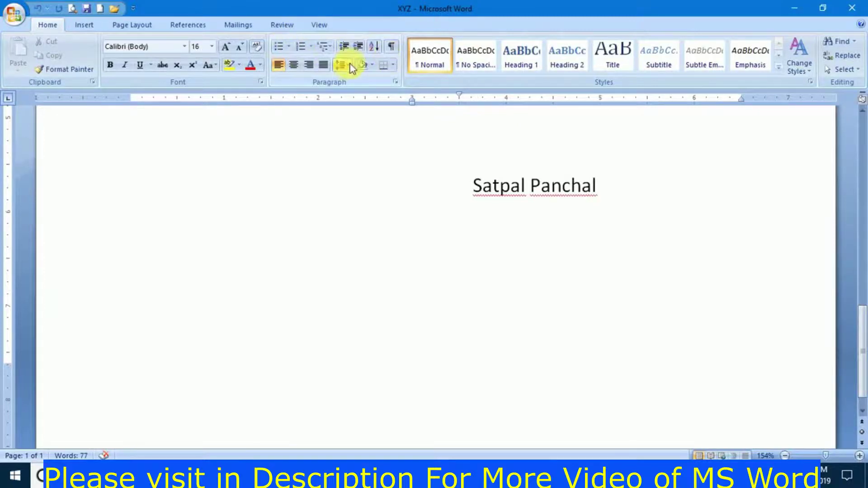
# Insert the Alphabet footer with 'institute' typed into its text placeholder, then close footer editing
pyautogui.click(127, 26)
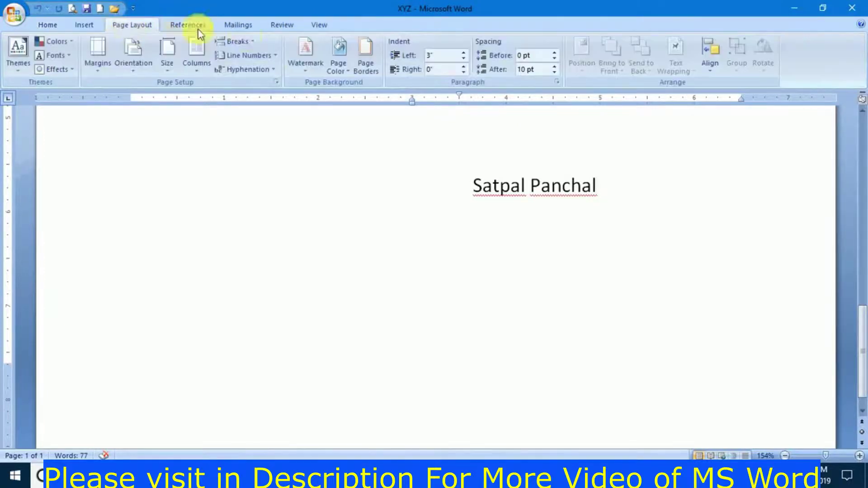
pyautogui.click(84, 25)
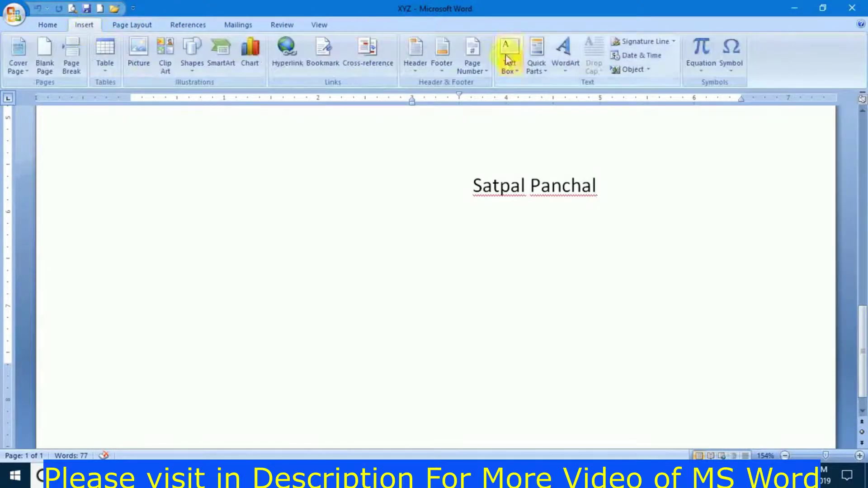
pyautogui.click(439, 64)
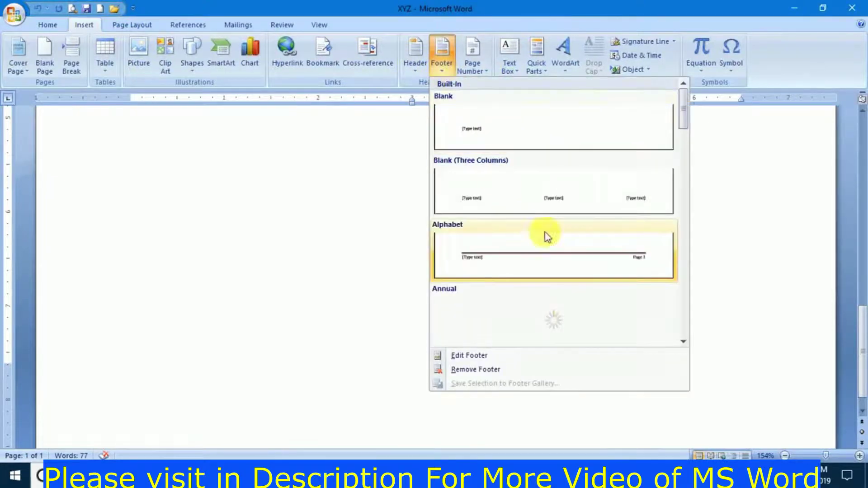
pyautogui.moveTo(682, 120)
pyautogui.mouseDown()
pyautogui.moveTo(686, 188)
pyautogui.moveTo(686, 132)
pyautogui.mouseUp()
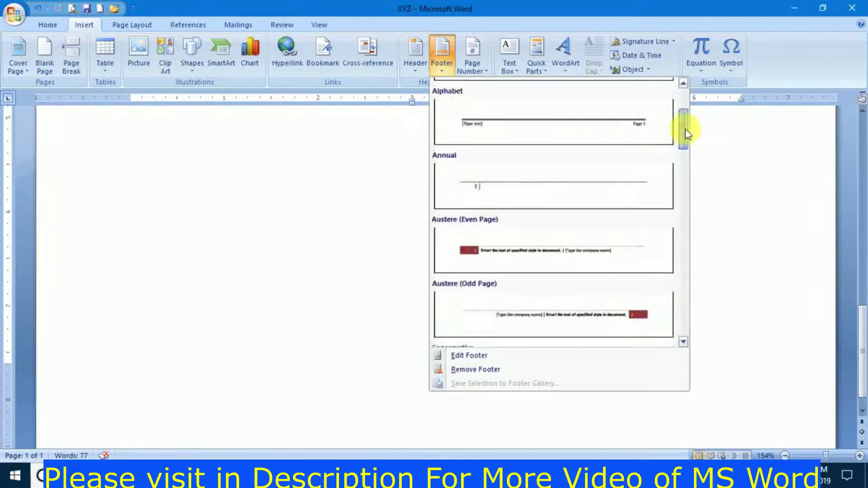
pyautogui.scroll(1, 594, 169)
pyautogui.click(559, 178)
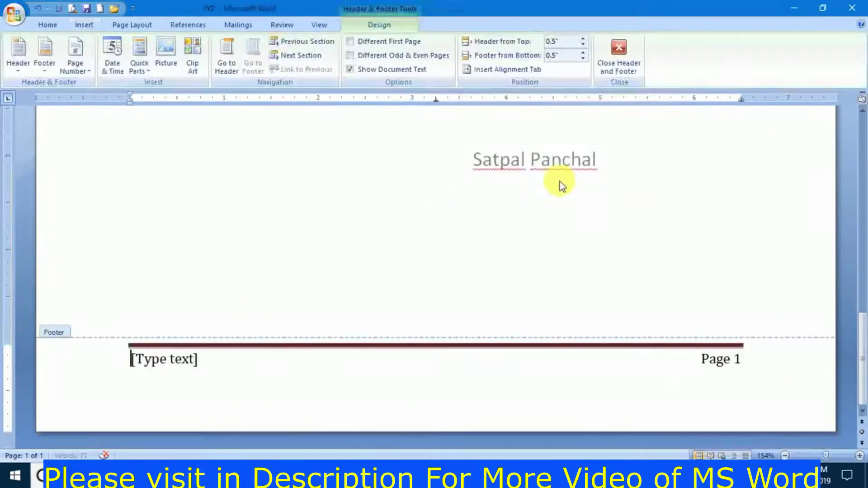
pyautogui.click(192, 364)
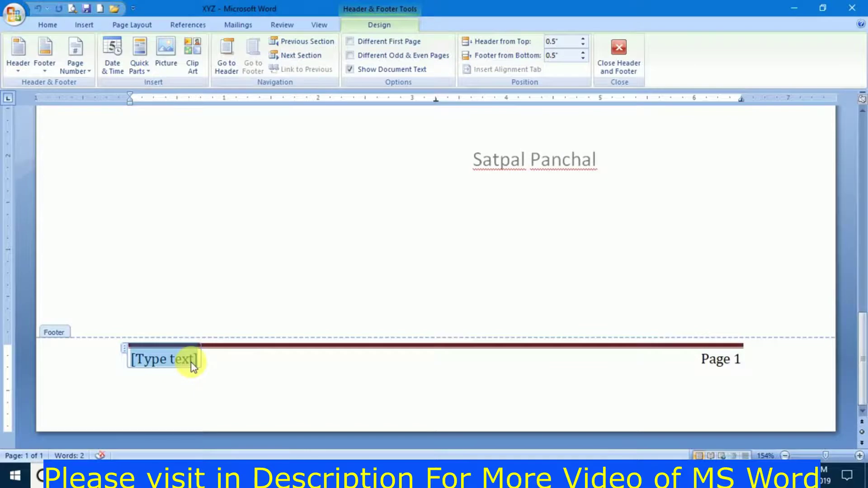
pyautogui.write('ins')
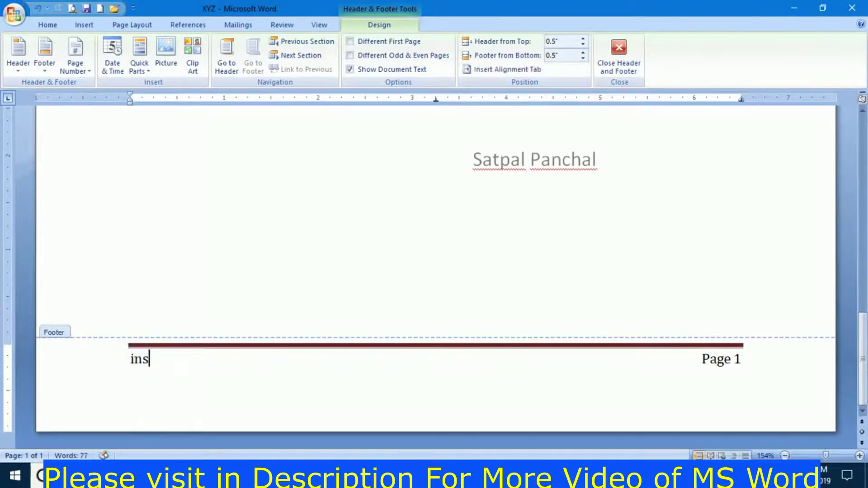
pyautogui.write('titute')
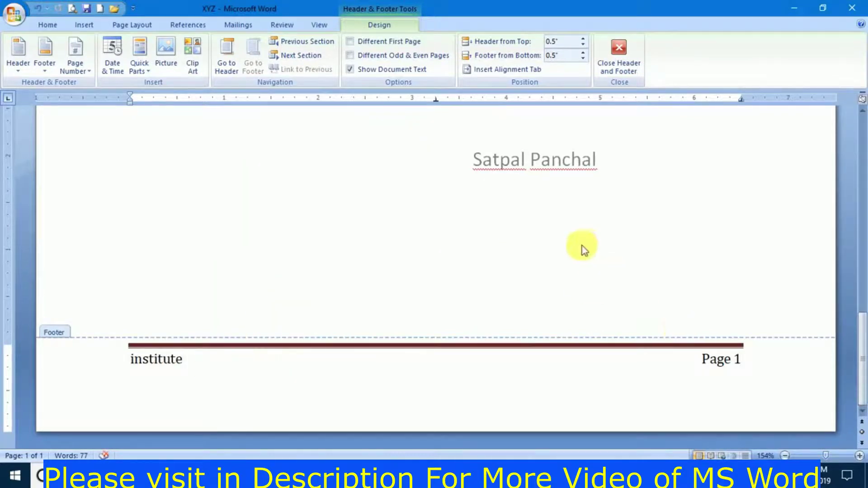
pyautogui.click(608, 69)
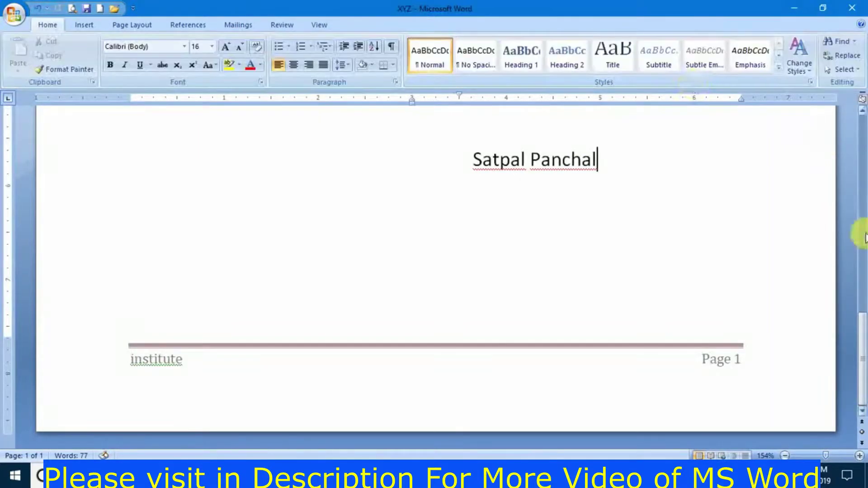
# Insert page breaks with Ctrl+Enter until the certificate has five pages, then scroll through them
pyautogui.moveTo(861, 339)
pyautogui.mouseDown()
pyautogui.moveTo(842, 126)
pyautogui.moveTo(864, 352)
pyautogui.moveTo(861, 346)
pyautogui.mouseUp()
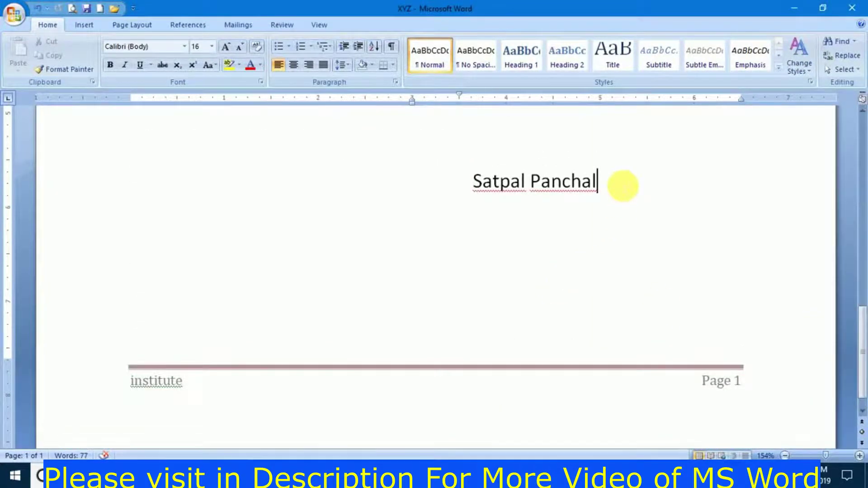
pyautogui.hotkey('ctrl', 'Return')
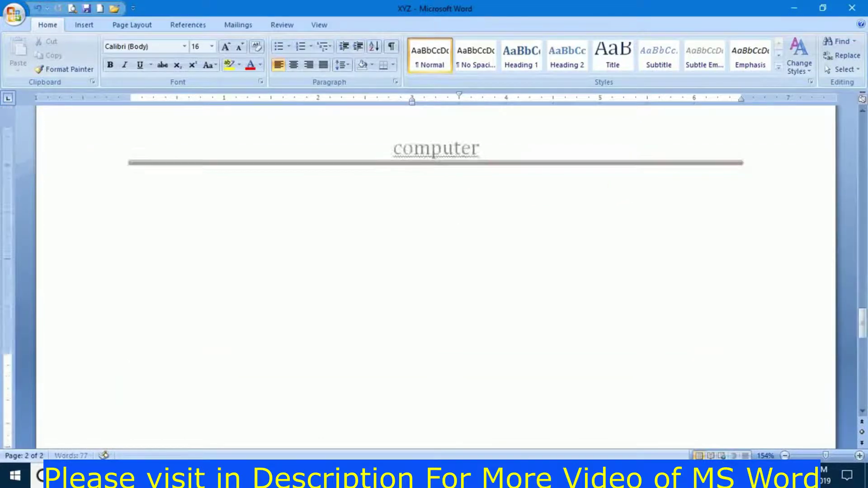
pyautogui.scroll(-5, 434, 271)
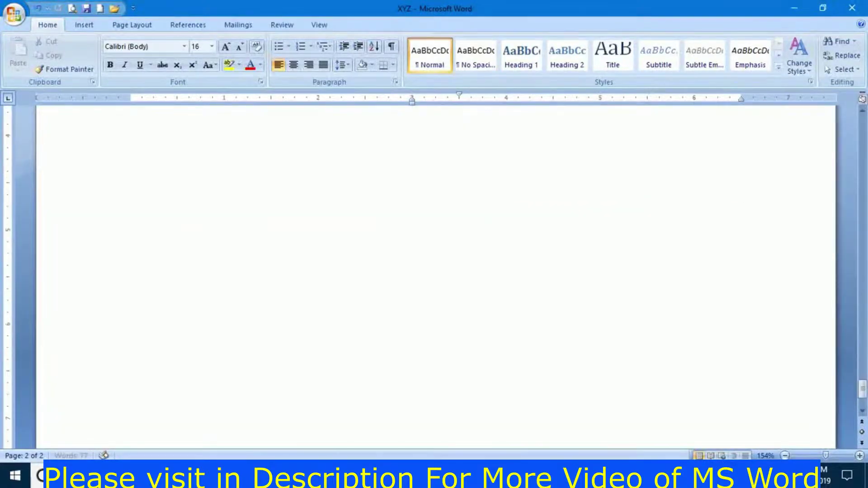
pyautogui.hotkey('ctrl', 'Return')
pyautogui.hotkey('ctrl', 'Return')
pyautogui.hotkey('ctrl', 'Return')
pyautogui.moveTo(860, 398)
pyautogui.mouseDown()
pyautogui.moveTo(863, 339)
pyautogui.moveTo(861, 349)
pyautogui.mouseUp()
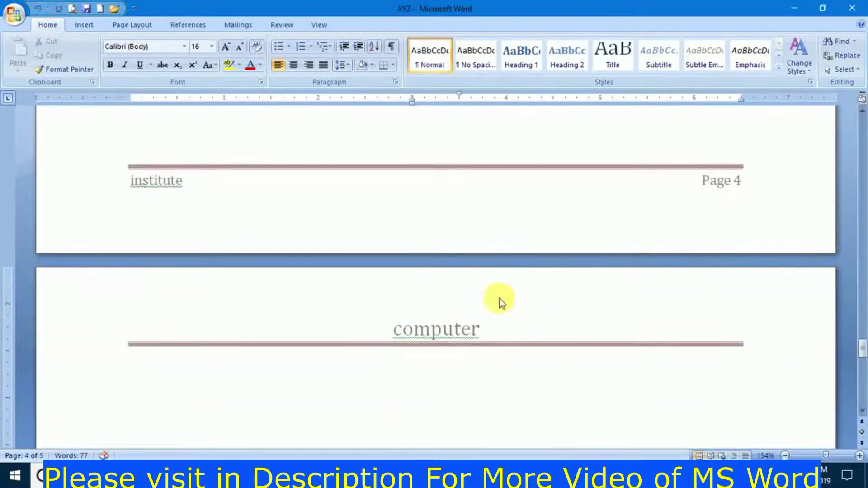
pyautogui.moveTo(862, 348)
pyautogui.mouseDown()
pyautogui.moveTo(861, 396)
pyautogui.moveTo(864, 157)
pyautogui.moveTo(854, 117)
pyautogui.mouseUp()
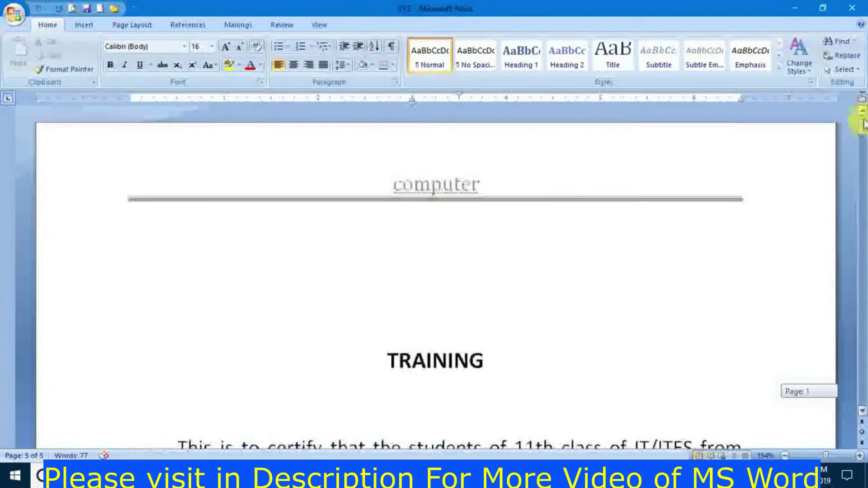
# Use Remove Header on the 'computer' header, then Remove Footer on the 'institute' footer
pyautogui.click(95, 28)
pyautogui.click(415, 75)
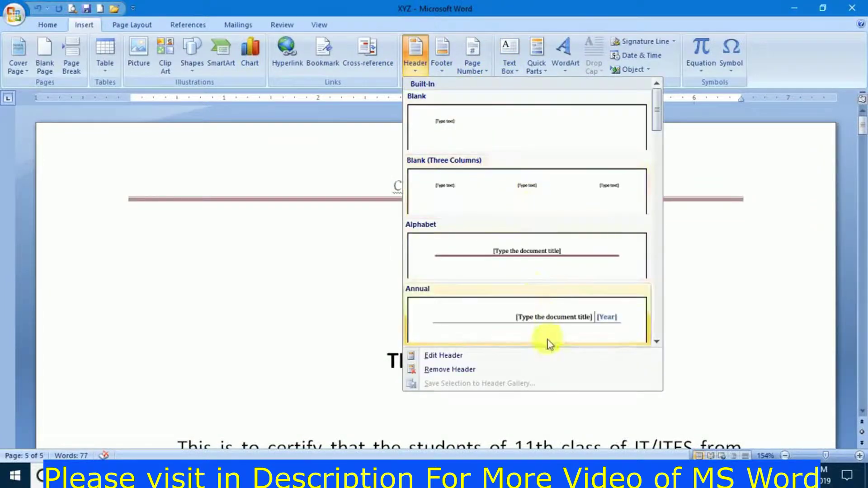
pyautogui.moveTo(656, 101)
pyautogui.mouseDown()
pyautogui.moveTo(655, 159)
pyautogui.moveTo(658, 104)
pyautogui.mouseUp()
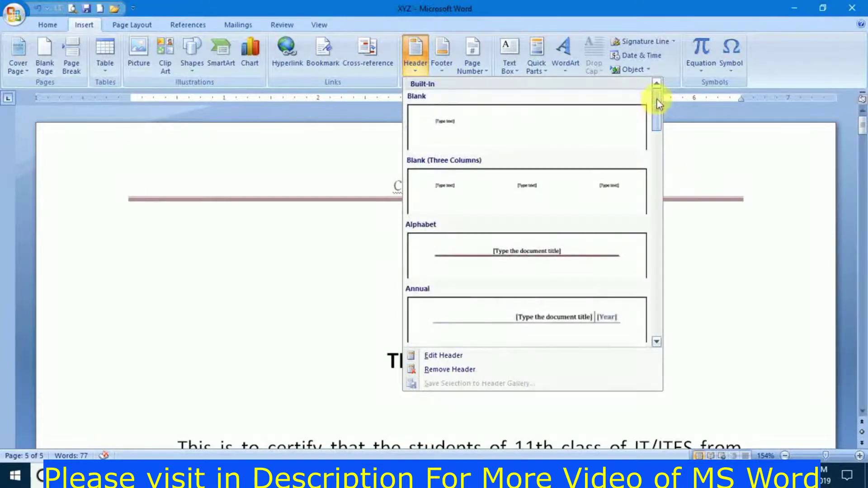
pyautogui.click(443, 69)
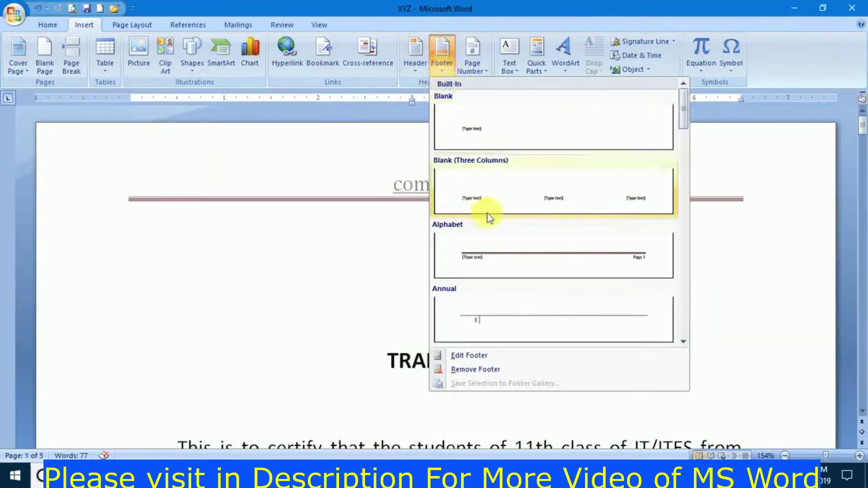
pyautogui.click(415, 69)
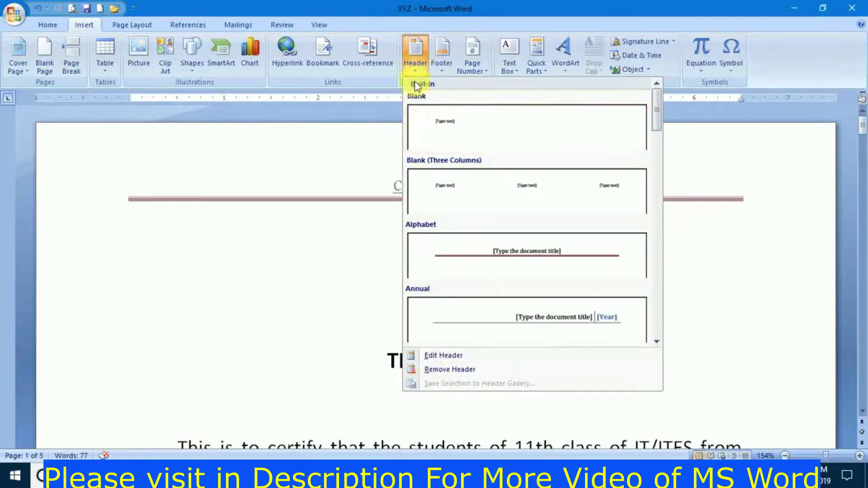
pyautogui.click(463, 377)
pyautogui.click(441, 67)
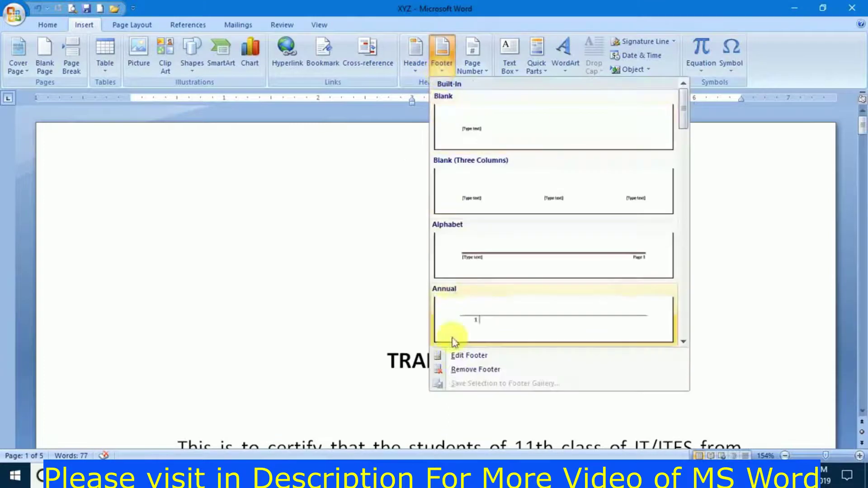
pyautogui.click(463, 368)
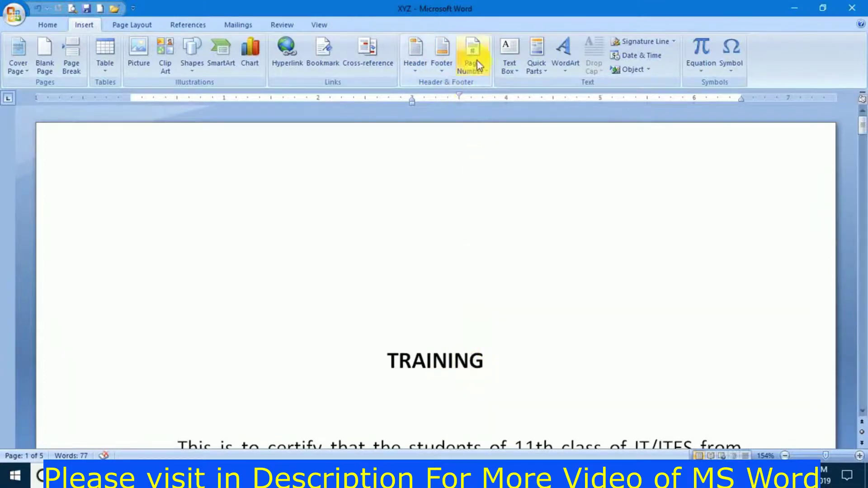
# Add the Brackets 2 page number at the top of the page and close header editing
pyautogui.click(483, 76)
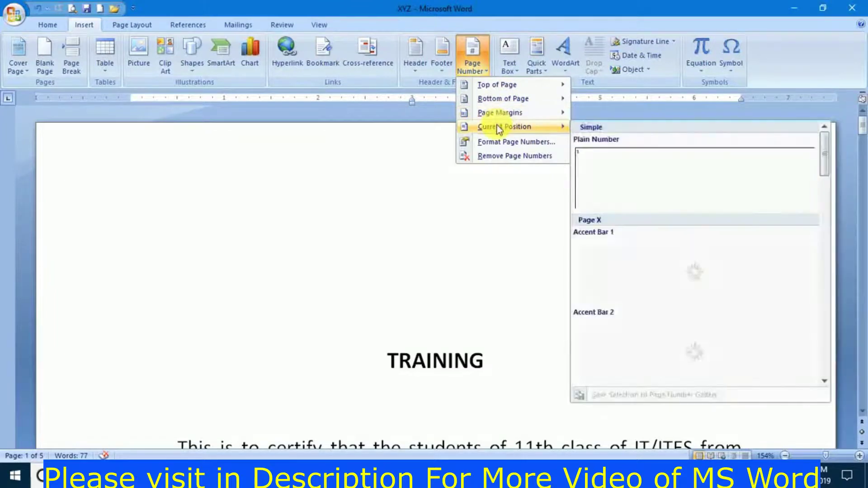
pyautogui.moveTo(497, 85)
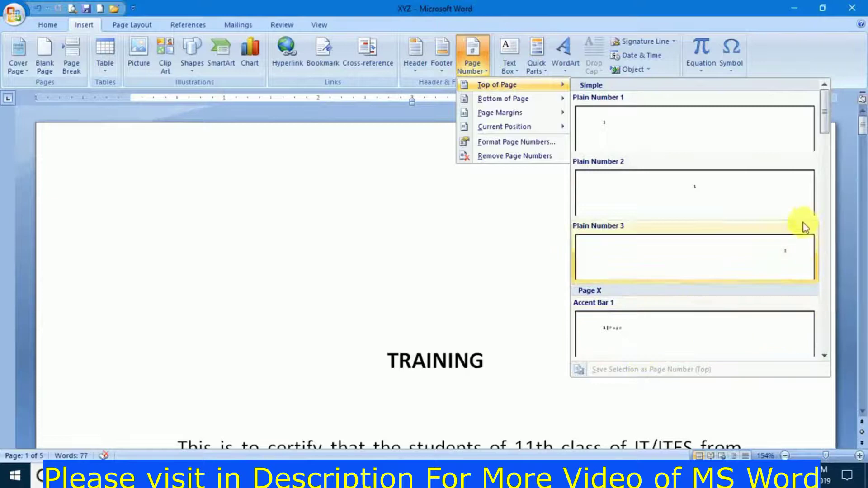
pyautogui.moveTo(825, 130)
pyautogui.mouseDown()
pyautogui.moveTo(825, 240)
pyautogui.moveTo(821, 199)
pyautogui.mouseUp()
pyautogui.click(693, 187)
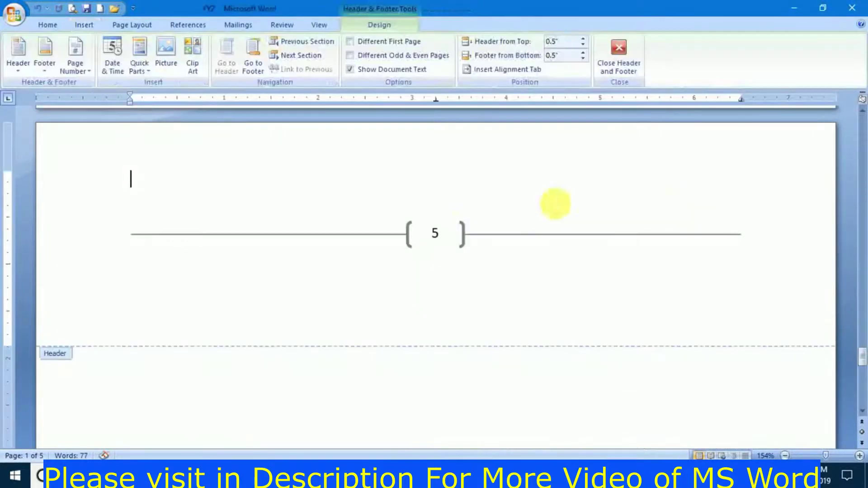
pyautogui.click(618, 54)
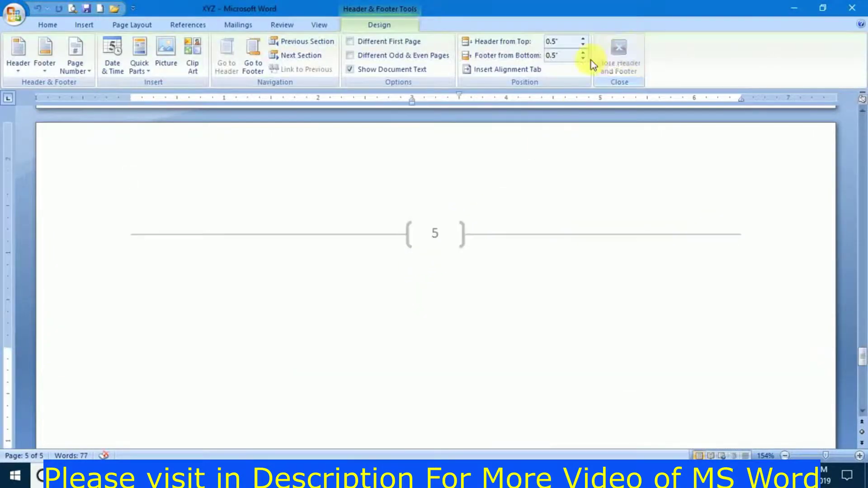
pyautogui.moveTo(861, 357)
pyautogui.mouseDown()
pyautogui.moveTo(855, 220)
pyautogui.moveTo(829, 125)
pyautogui.mouseUp()
pyautogui.click(81, 26)
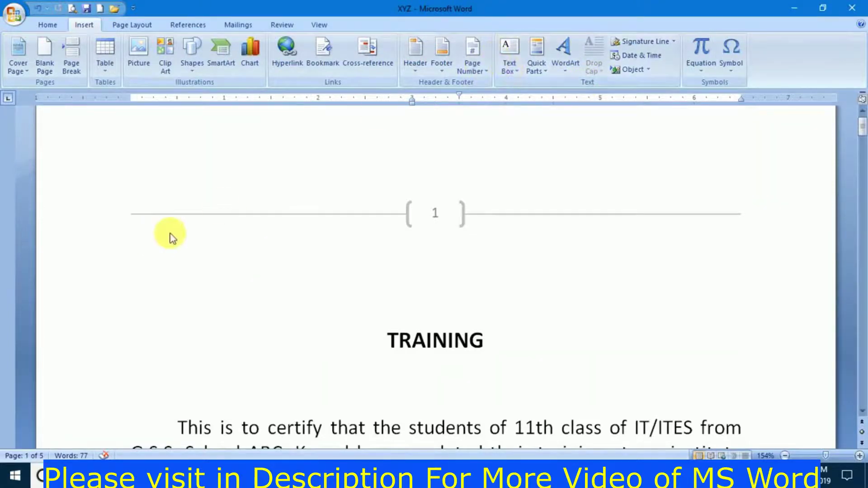
pyautogui.click(13, 13)
# Create a new blank document and insert an Alphabet Quote text box
pyautogui.click(39, 42)
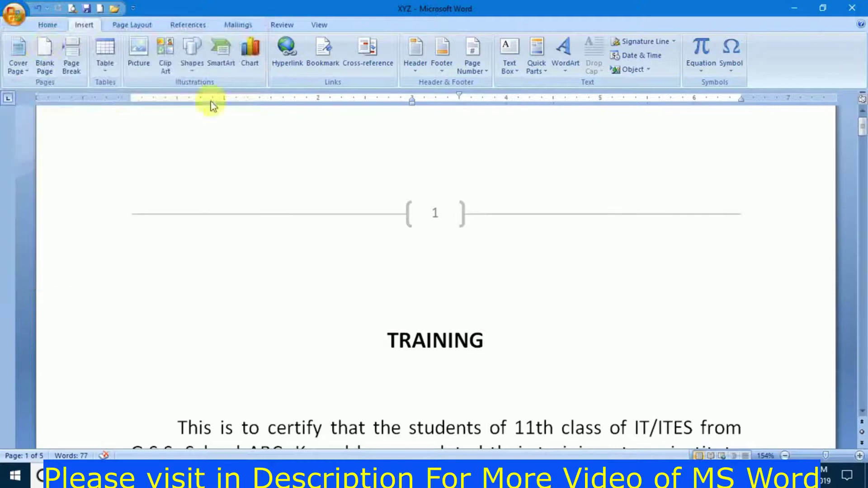
pyautogui.click(701, 410)
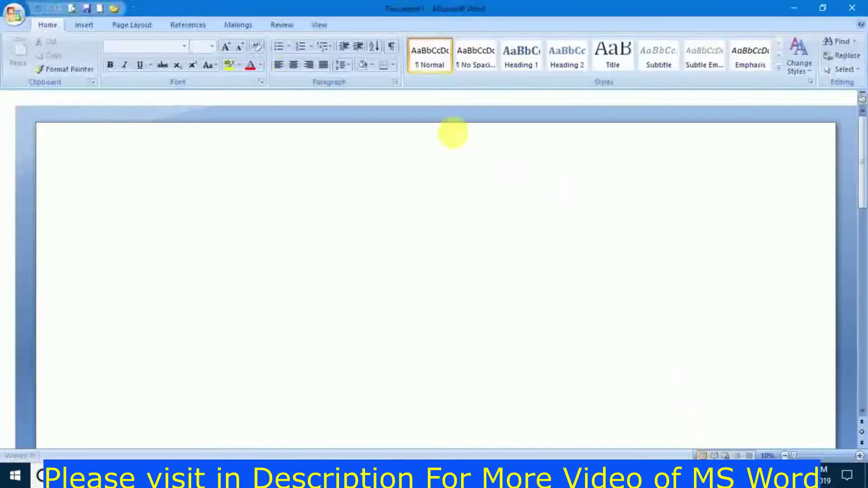
pyautogui.click(85, 25)
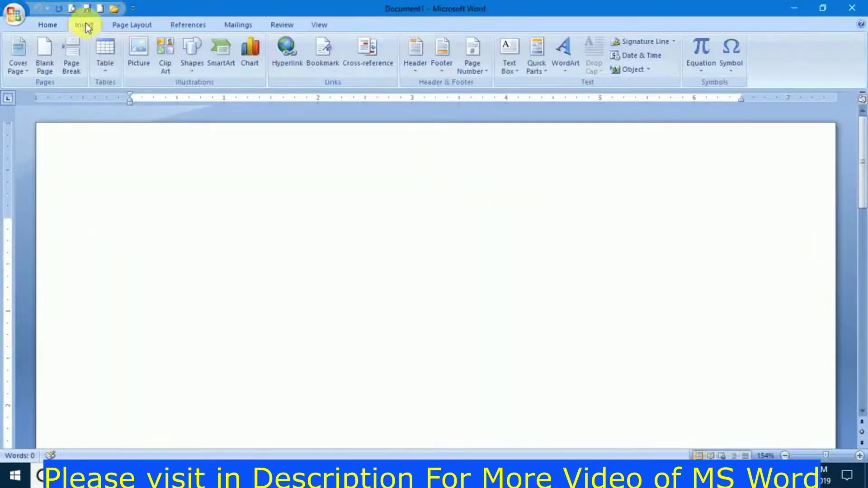
pyautogui.click(512, 68)
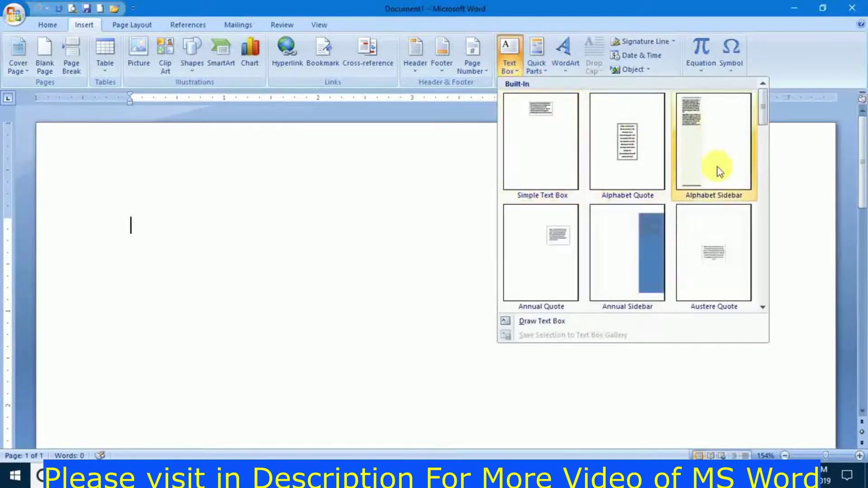
pyautogui.moveTo(762, 116)
pyautogui.mouseDown()
pyautogui.moveTo(763, 275)
pyautogui.moveTo(762, 109)
pyautogui.mouseUp()
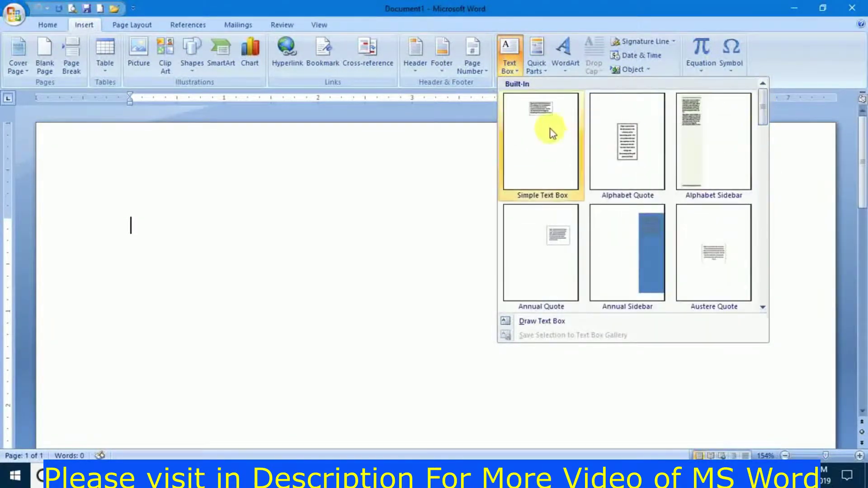
pyautogui.click(621, 133)
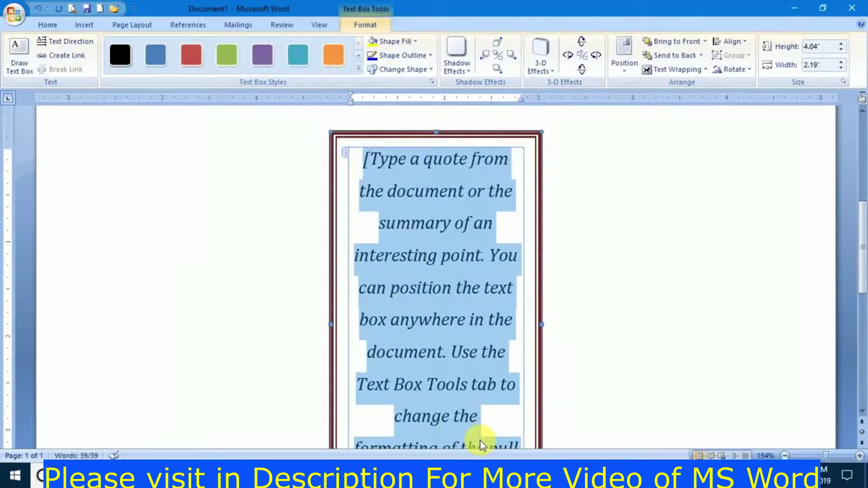
# Replace the quote placeholder with the lines 'dfsdfsdf sdf sd f sd f sd f' and move the box to the upper left
pyautogui.press('Delete')
pyautogui.write('dfsdf')
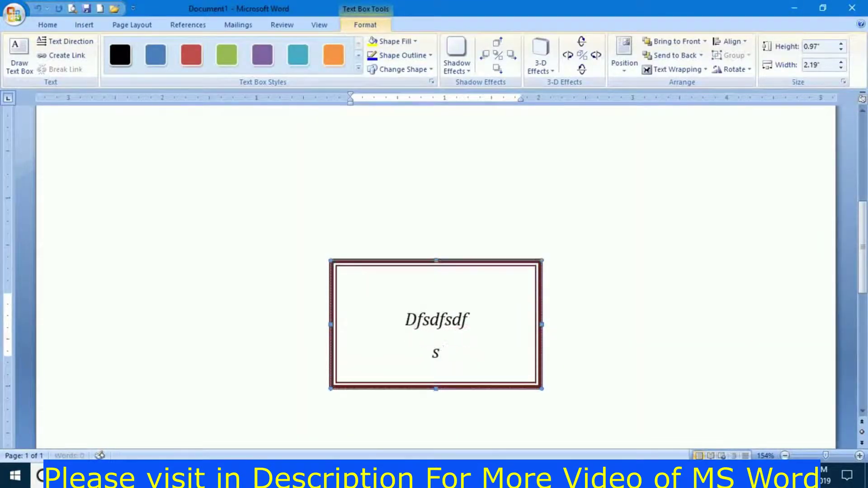
pyautogui.write('sdf sdf sd f sd f sd f')
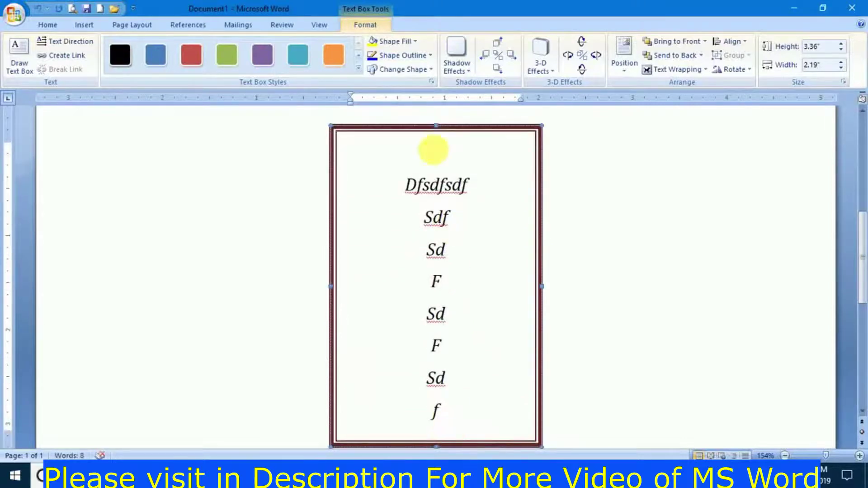
pyautogui.moveTo(406, 129); pyautogui.dragTo(79, 133)
pyautogui.click(483, 211)
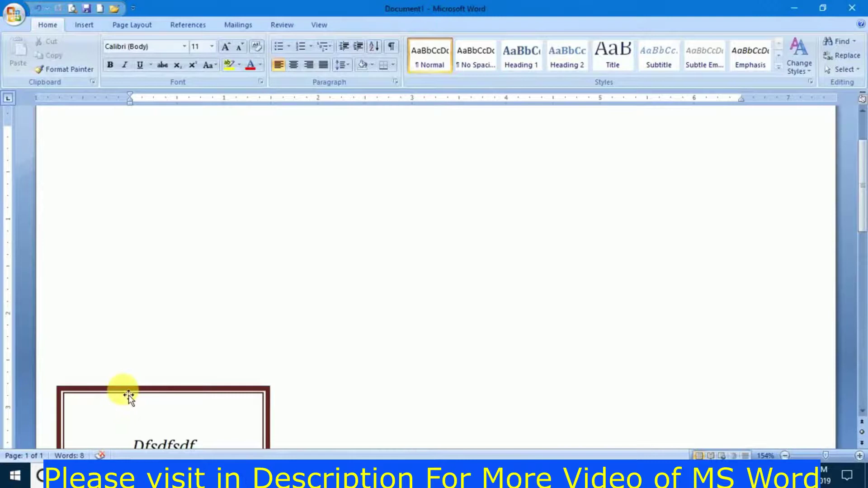
pyautogui.moveTo(127, 394); pyautogui.dragTo(119, 175)
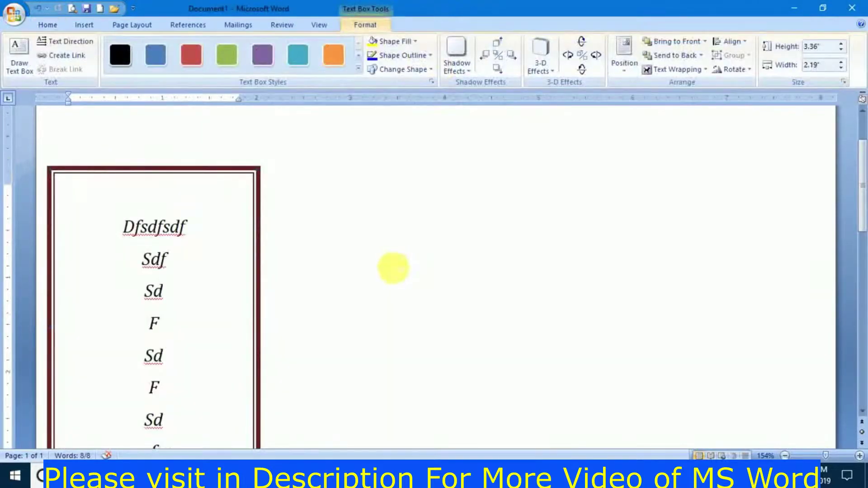
pyautogui.click(404, 283)
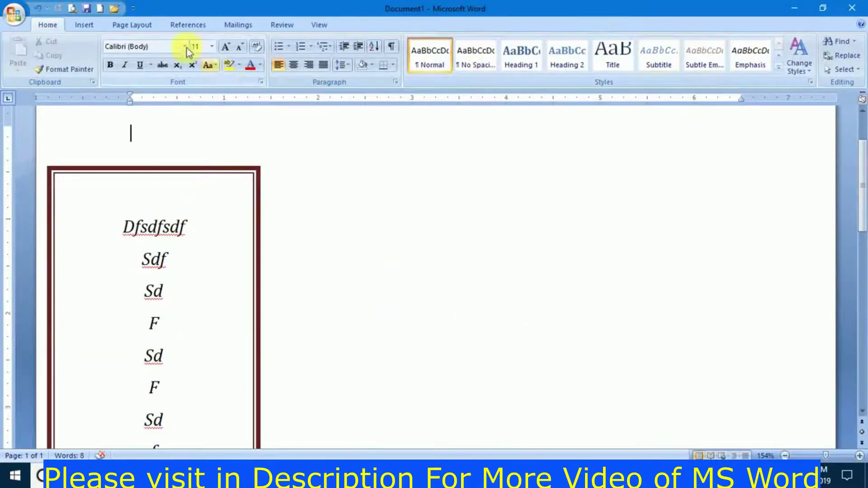
pyautogui.click(83, 24)
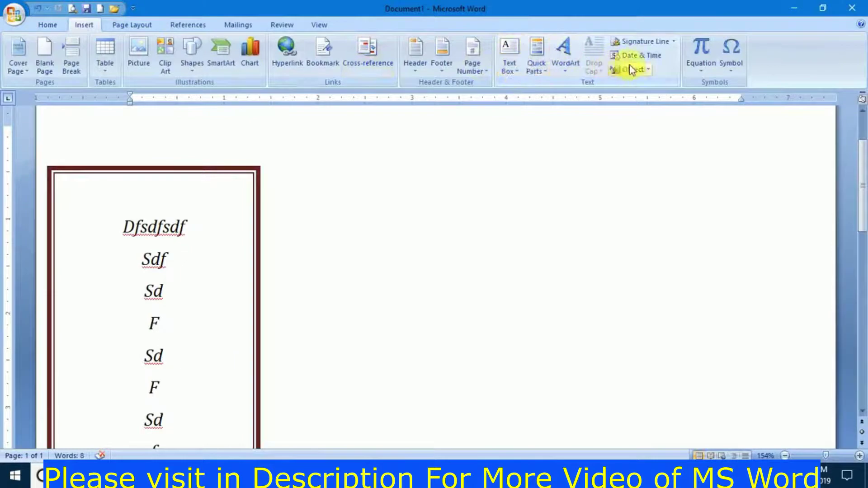
# Insert an Alphabet Sidebar text box and place it right of the quote box
pyautogui.click(522, 71)
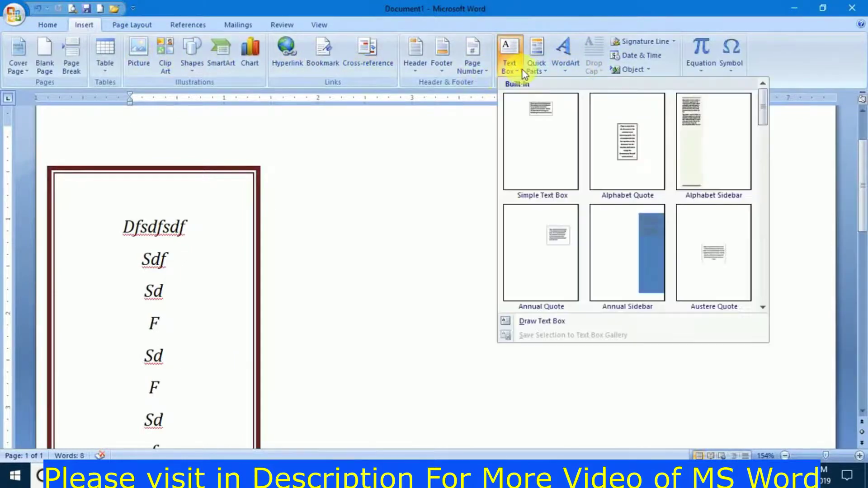
pyautogui.click(707, 170)
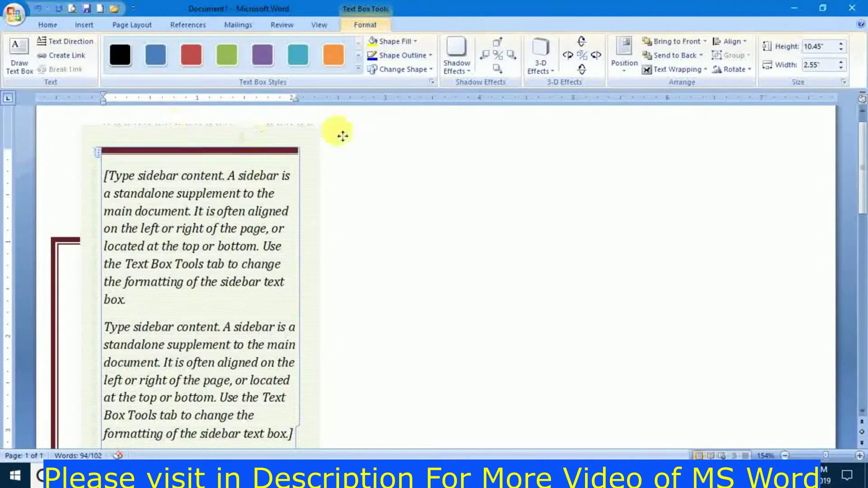
pyautogui.moveTo(342, 136); pyautogui.dragTo(364, 155)
pyautogui.click(617, 238)
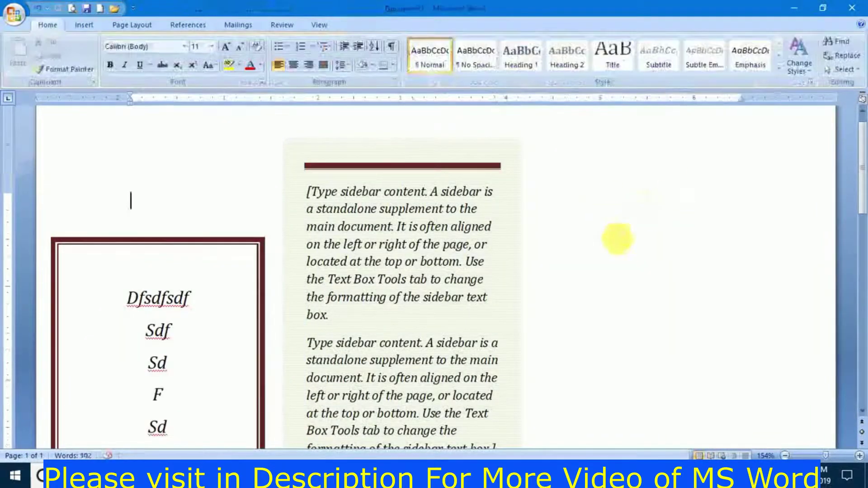
# Insert the blue Annual Sidebar text box and move it up and to the left
pyautogui.click(98, 27)
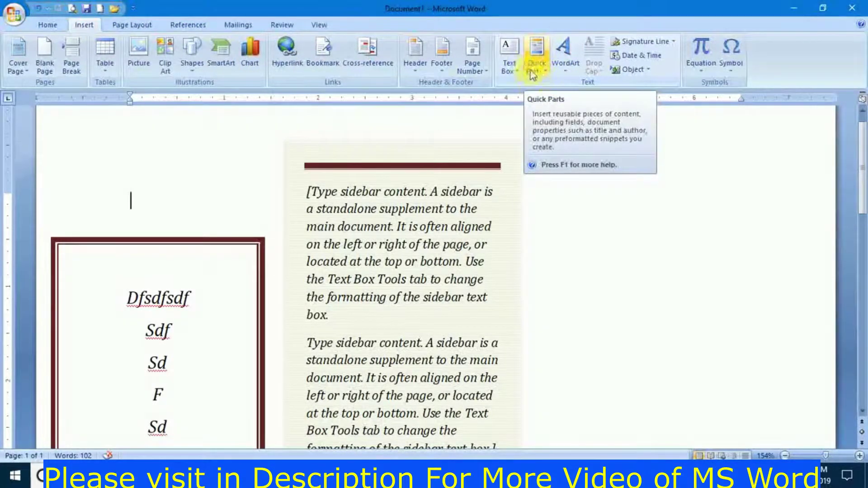
pyautogui.click(513, 67)
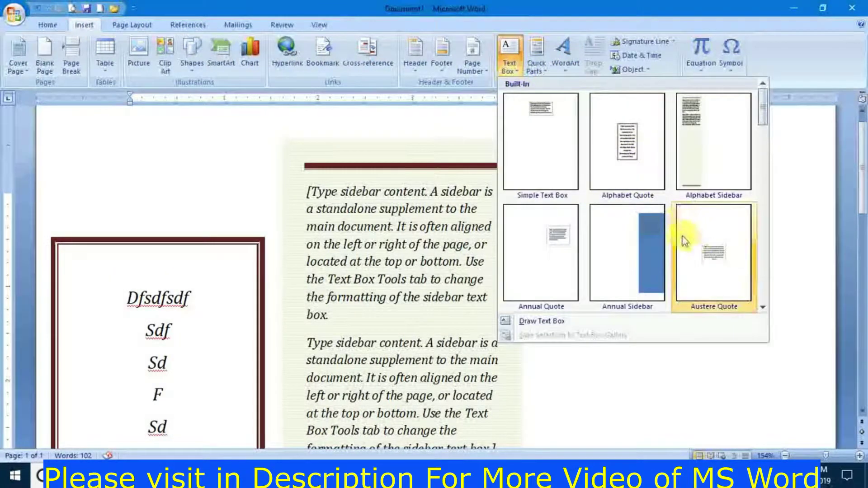
pyautogui.click(636, 245)
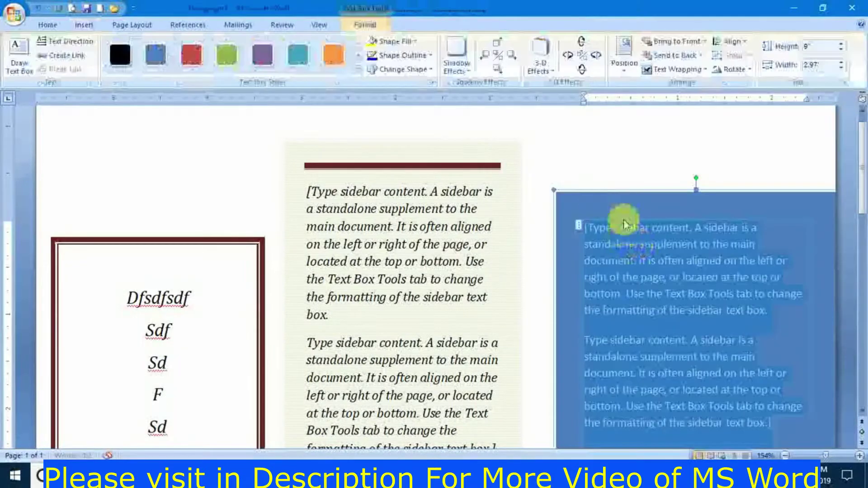
pyautogui.moveTo(591, 189); pyautogui.dragTo(574, 152)
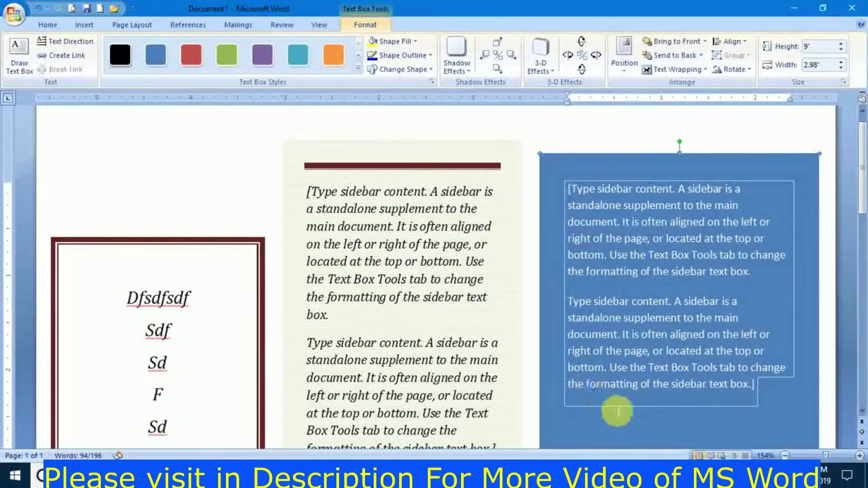
pyautogui.click(225, 194)
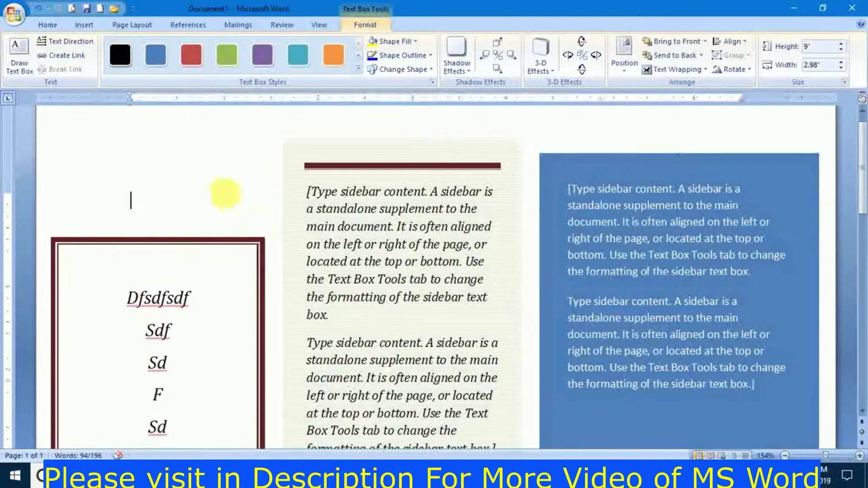
# Type 'khjgghjgh' over the cream sidebar's placeholder, then select all and delete every text box
pyautogui.click(398, 239)
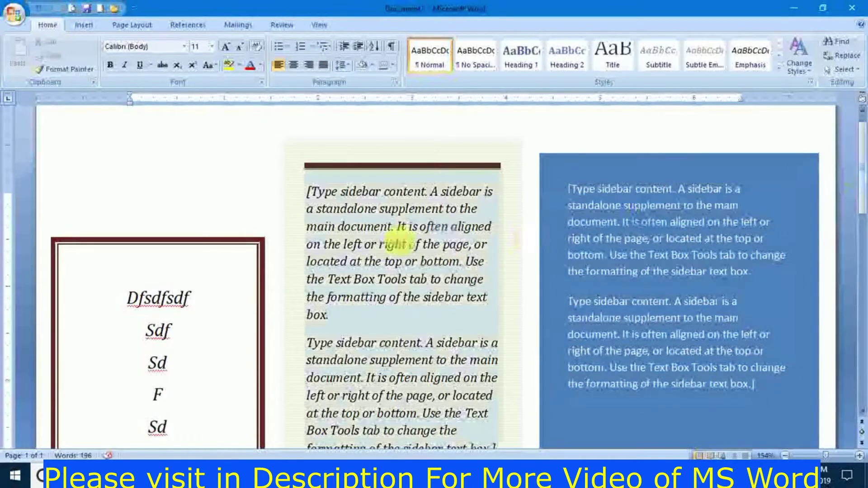
pyautogui.click(414, 292)
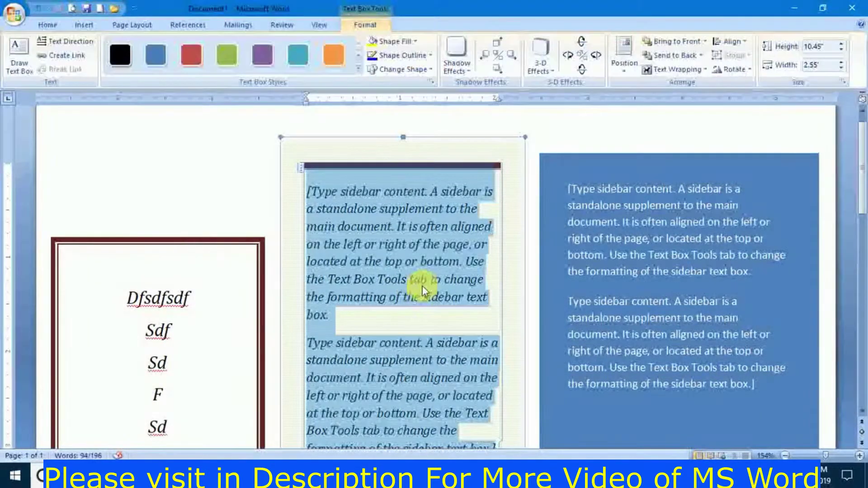
pyautogui.write('khjgghjgh')
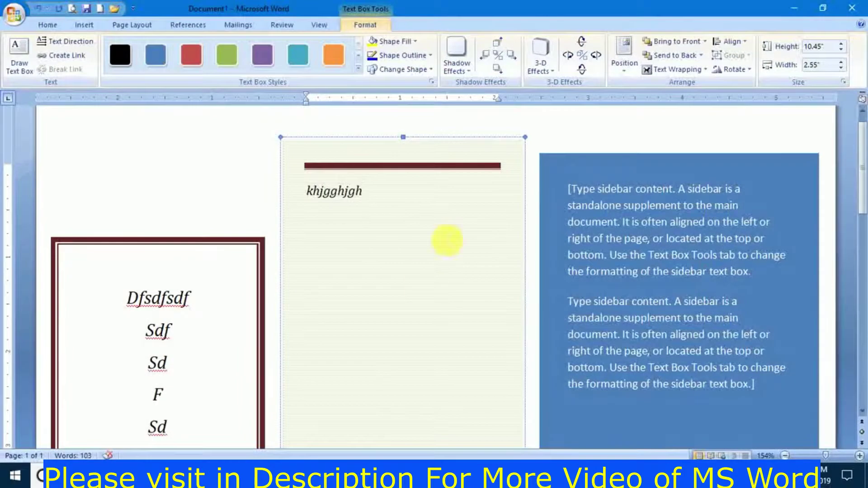
pyautogui.click(155, 147)
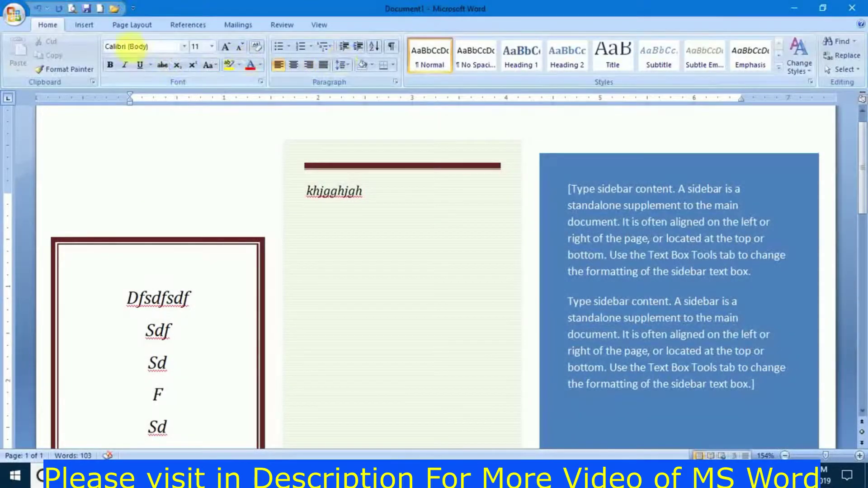
pyautogui.click(82, 24)
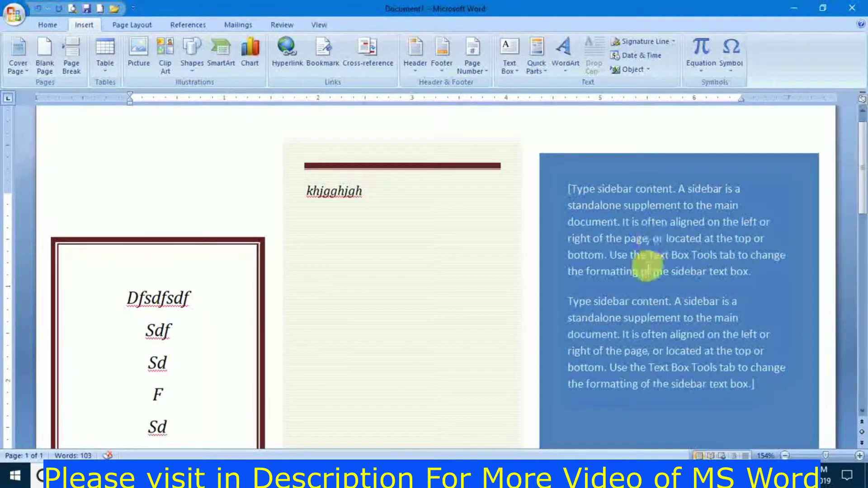
pyautogui.hotkey('ctrl', 'a')
pyautogui.press('Delete')
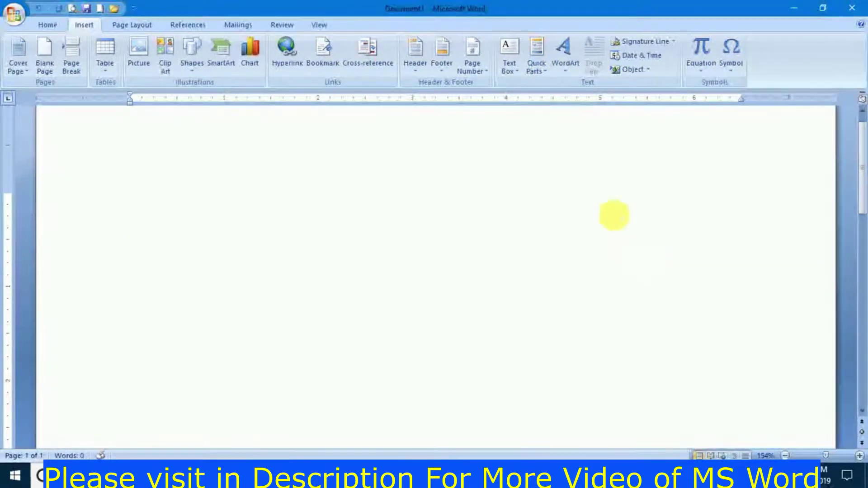
# Insert the Author property, then a Comments property set to 'Computer'
pyautogui.click(543, 66)
pyautogui.moveTo(576, 86)
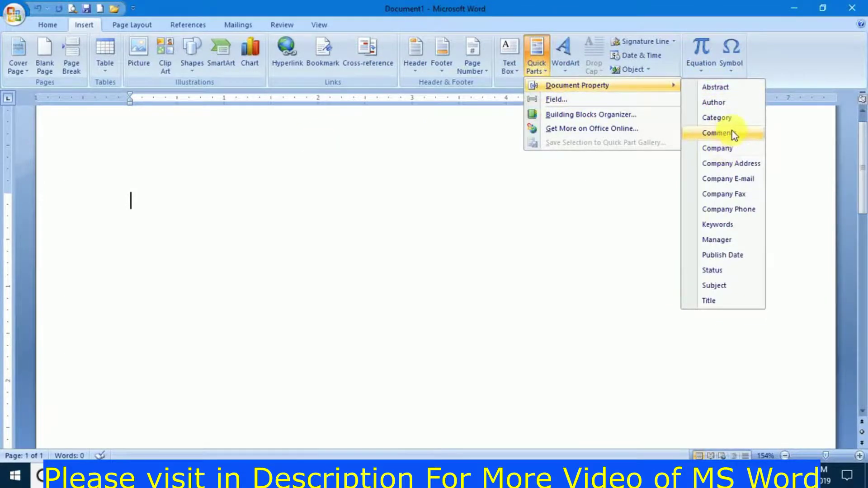
pyautogui.click(714, 102)
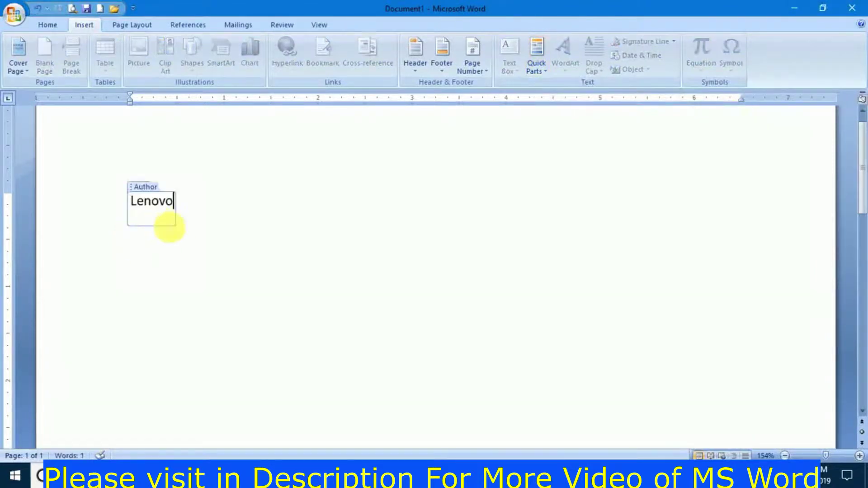
pyautogui.click(243, 269)
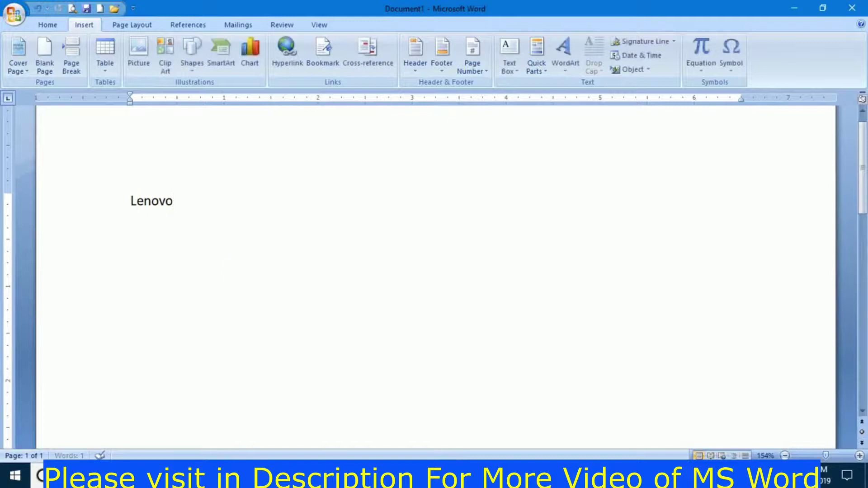
pyautogui.click(541, 70)
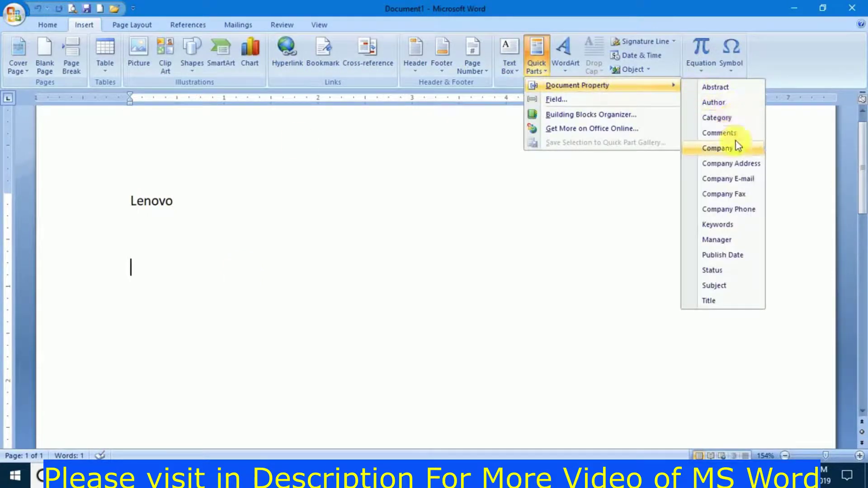
pyautogui.click(728, 133)
pyautogui.click(176, 289)
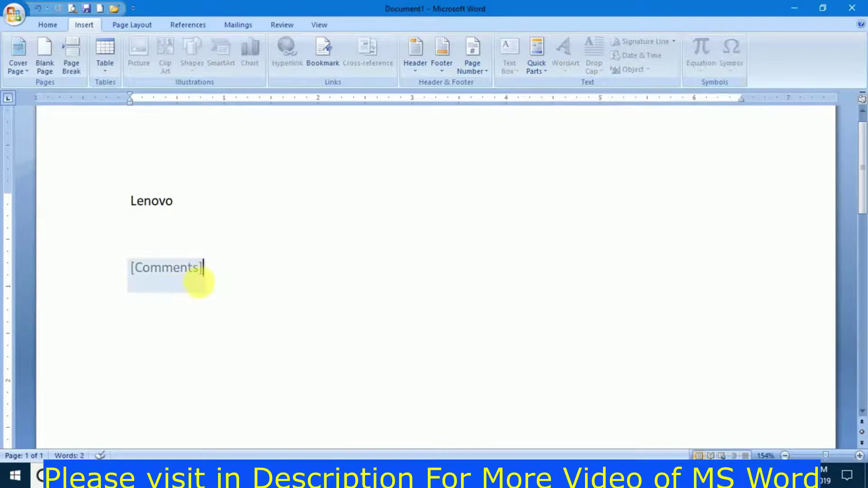
pyautogui.click(197, 274)
pyautogui.write('computer')
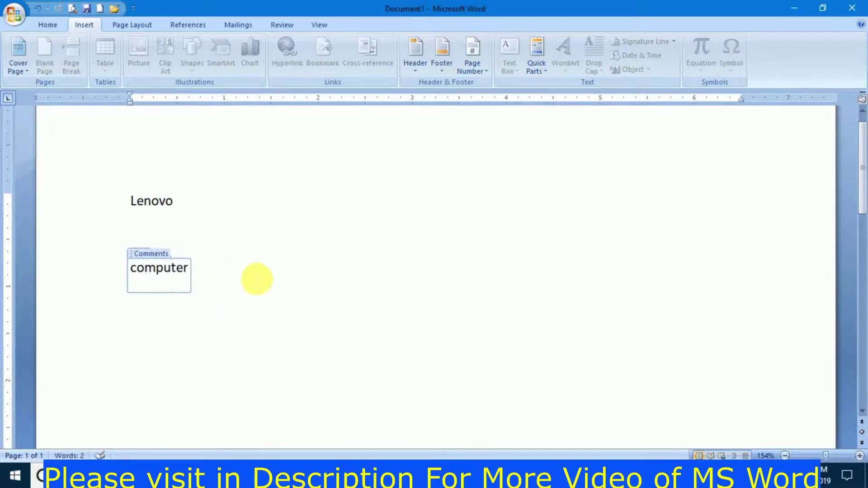
pyautogui.click(284, 302)
pyautogui.press('Return')
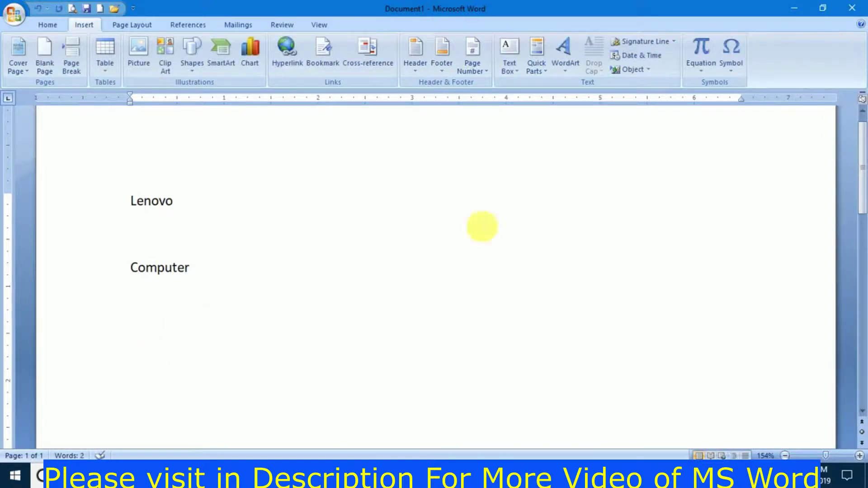
# Insert another Comments property, then select all and delete everything to empty the page
pyautogui.click(545, 68)
pyautogui.moveTo(576, 86)
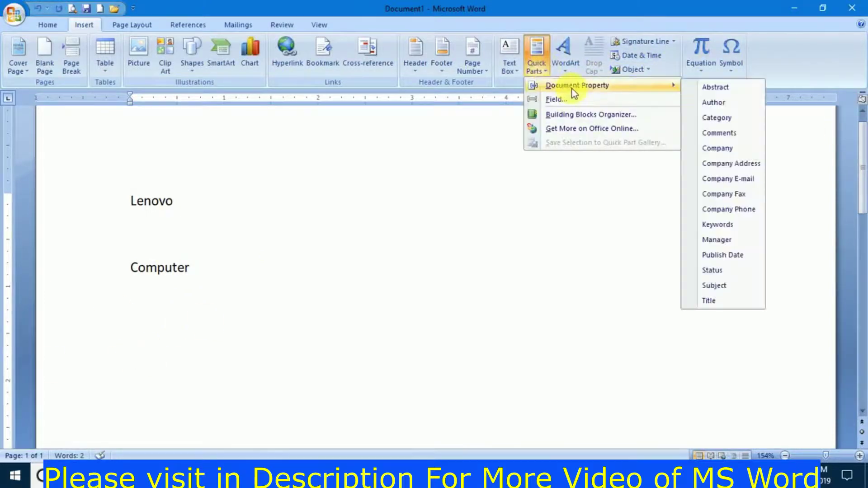
pyautogui.click(744, 135)
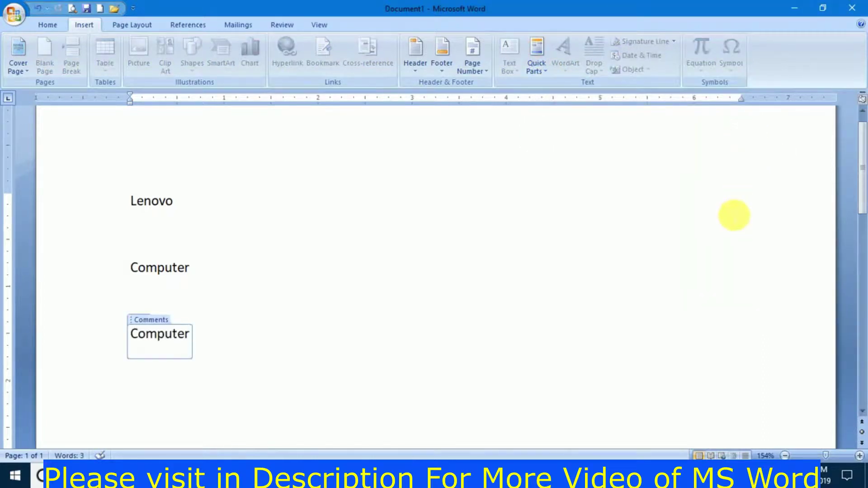
pyautogui.click(538, 67)
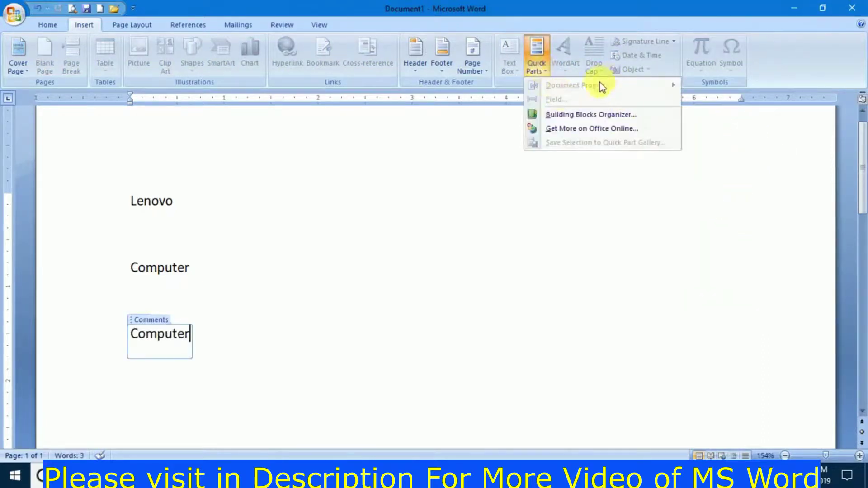
pyautogui.click(349, 252)
pyautogui.click(194, 234)
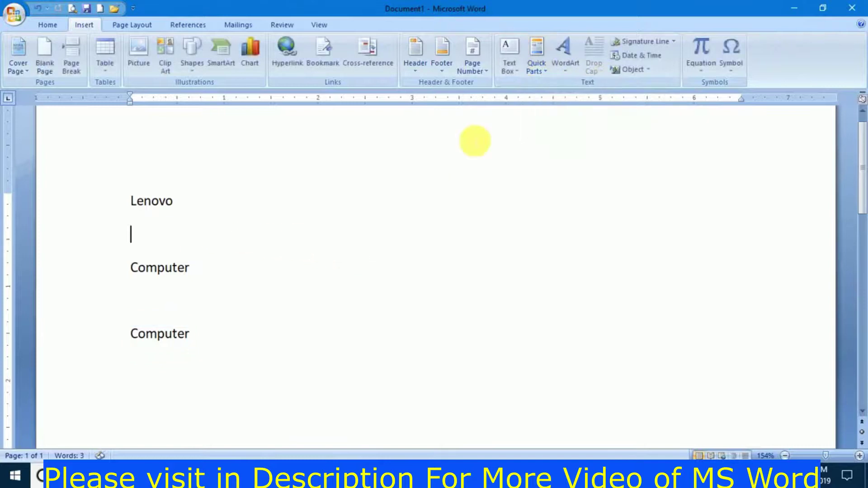
pyautogui.click(538, 71)
pyautogui.moveTo(577, 85)
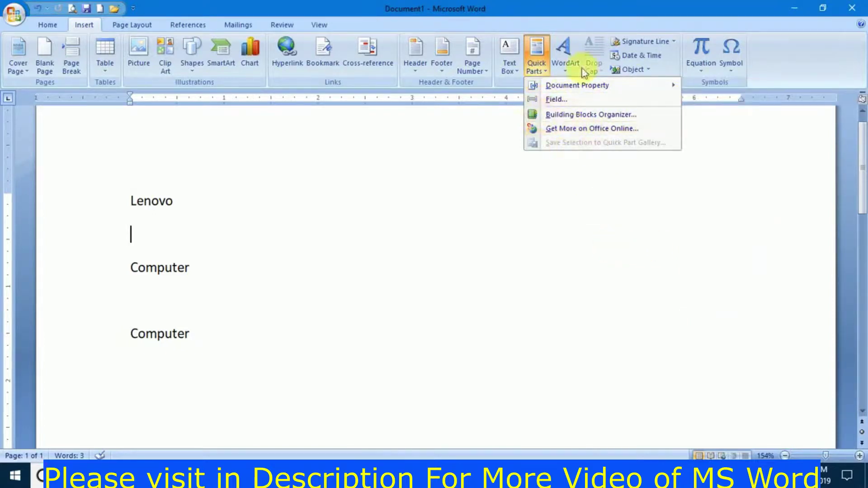
pyautogui.click(234, 334)
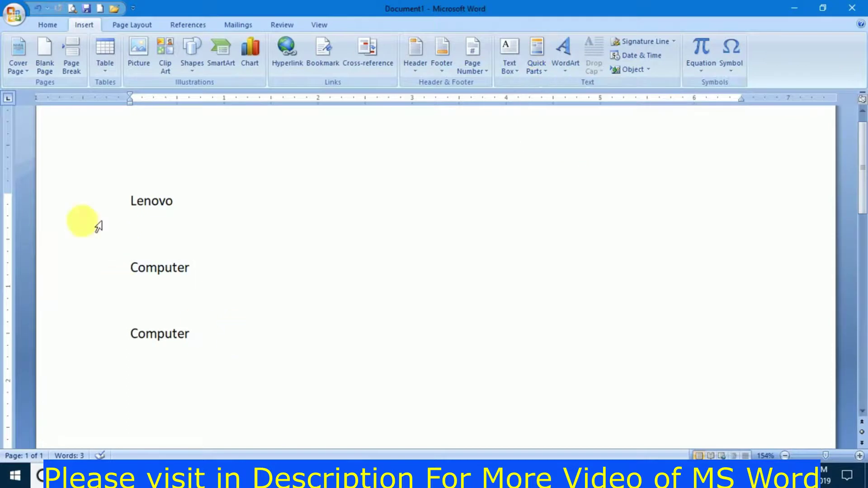
pyautogui.click(99, 226)
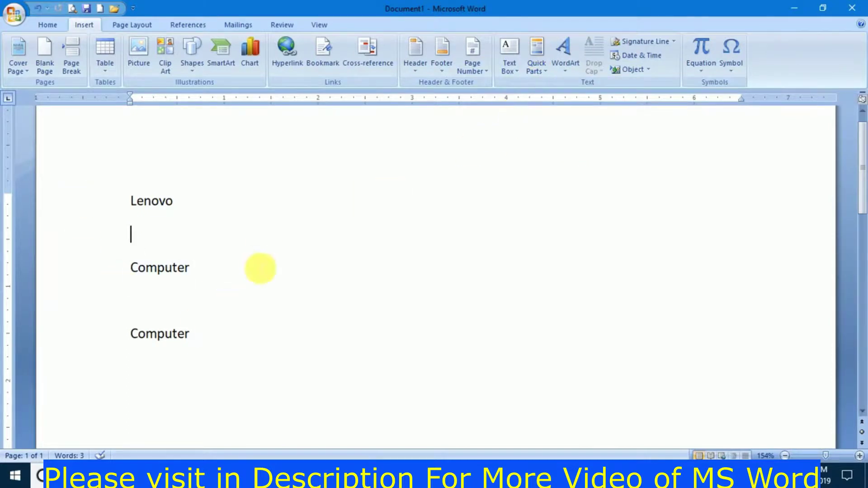
pyautogui.hotkey('ctrl', 'a')
pyautogui.press('Delete')
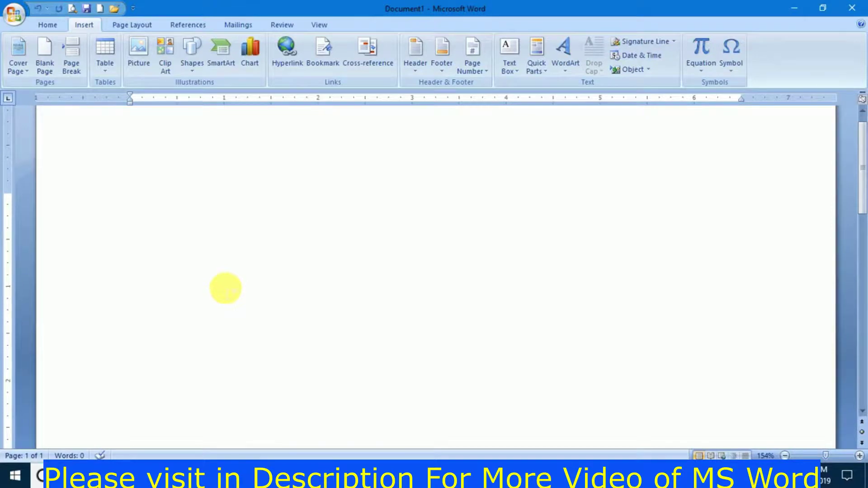
pyautogui.click(560, 68)
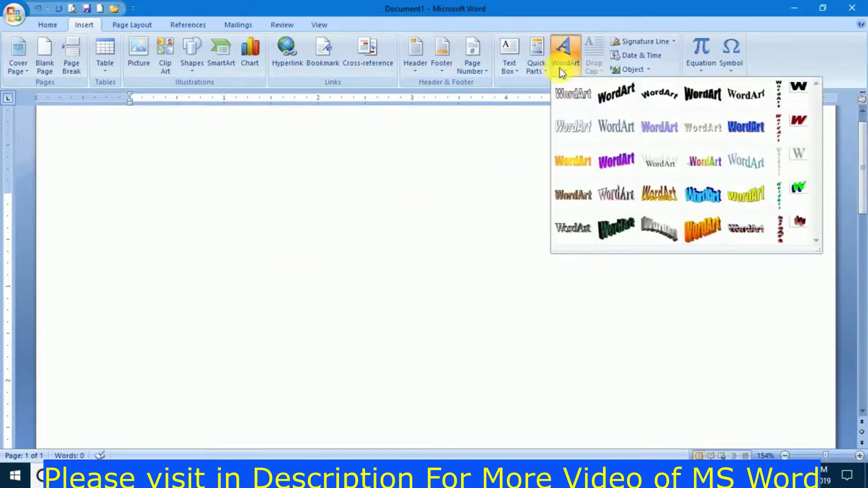
pyautogui.click(531, 70)
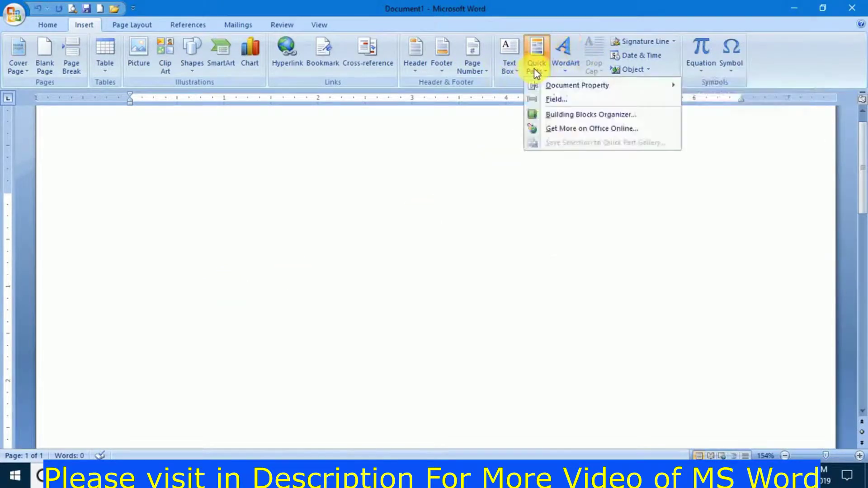
pyautogui.click(565, 113)
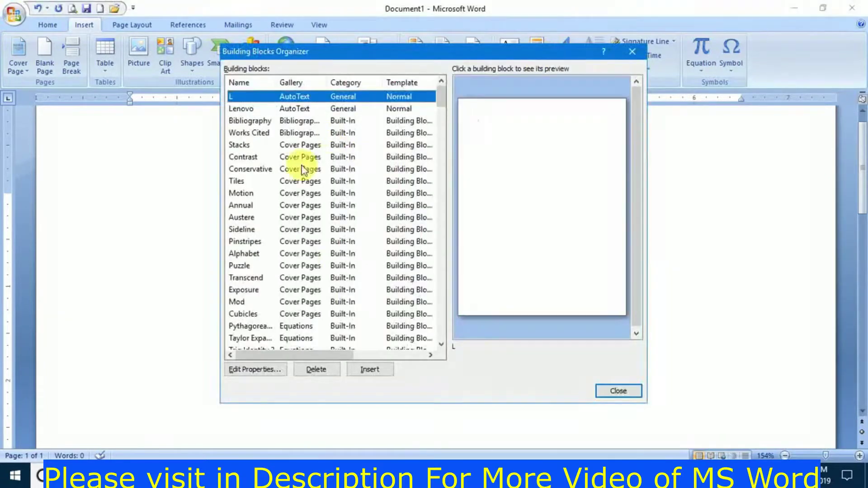
pyautogui.click(618, 390)
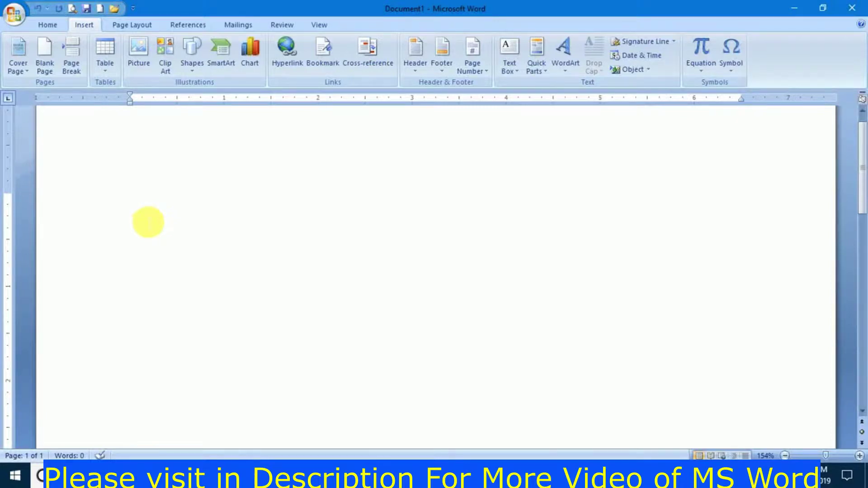
# Finish typing 'Computer institute' on the page of Document1
pyautogui.write('r')
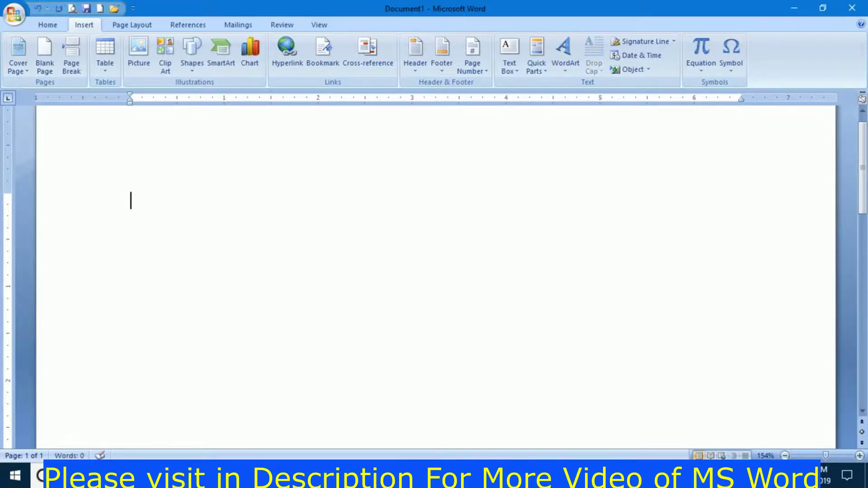
pyautogui.write('co')
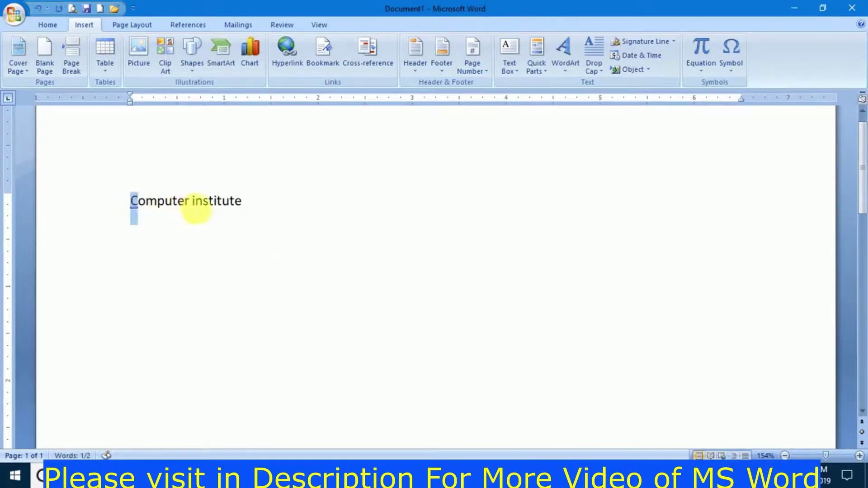
pyautogui.click(194, 208)
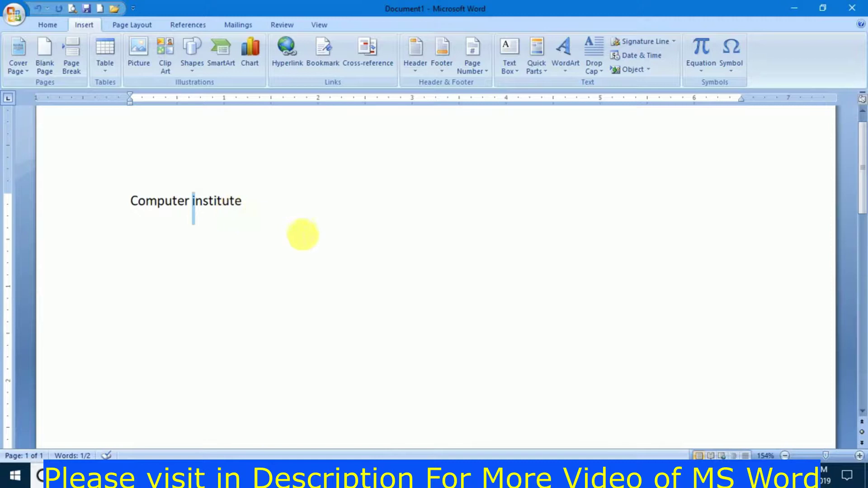
pyautogui.click(243, 202)
# Select the 'Computer institute' line and start saving it to the Quick Part Gallery
pyautogui.moveTo(242, 202); pyautogui.dragTo(130, 202)
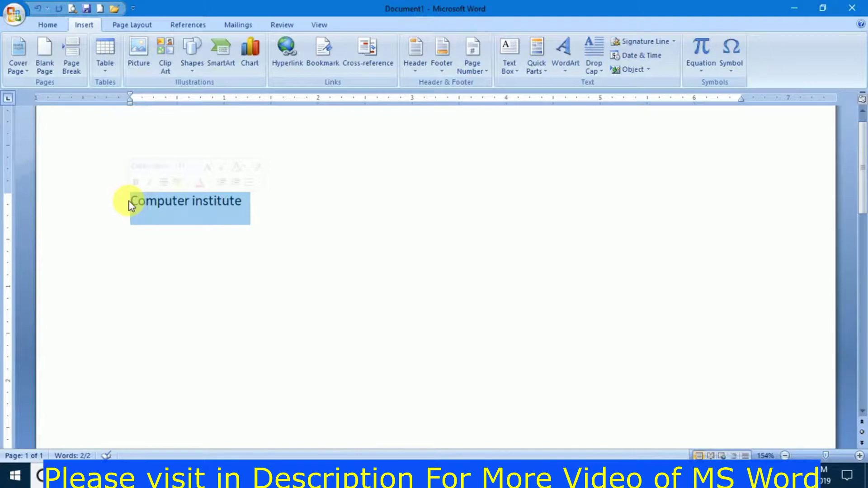
pyautogui.click(540, 69)
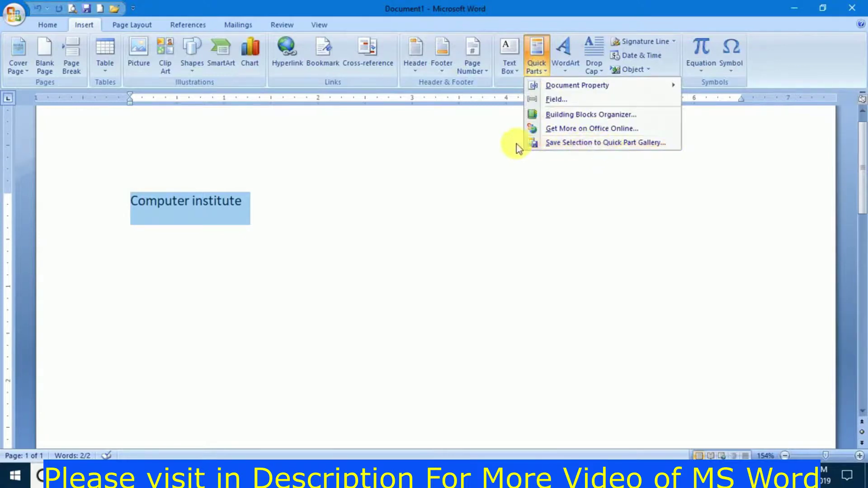
pyautogui.click(624, 144)
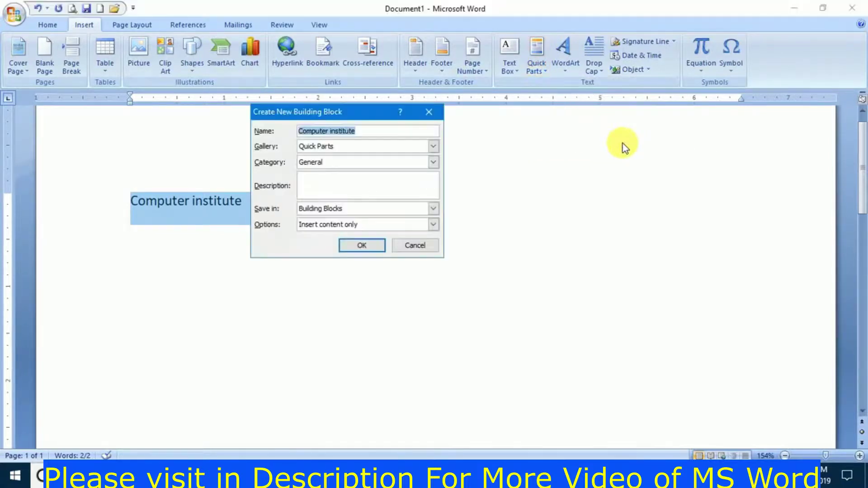
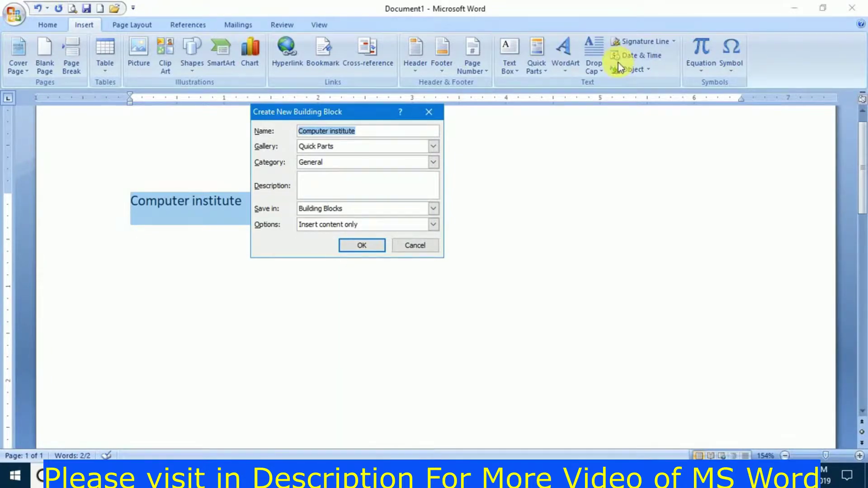
# Save 'Computer institute' as quick part 'ci' and type ci on a line below it
pyautogui.write('ci')
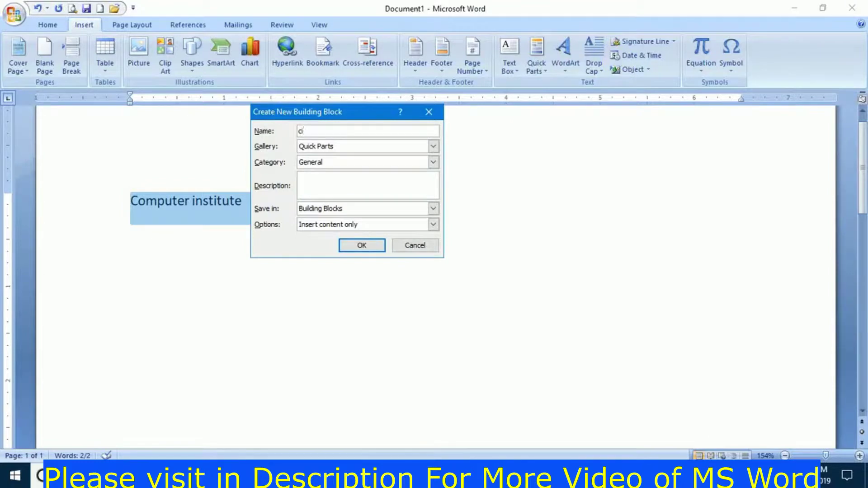
pyautogui.click(361, 245)
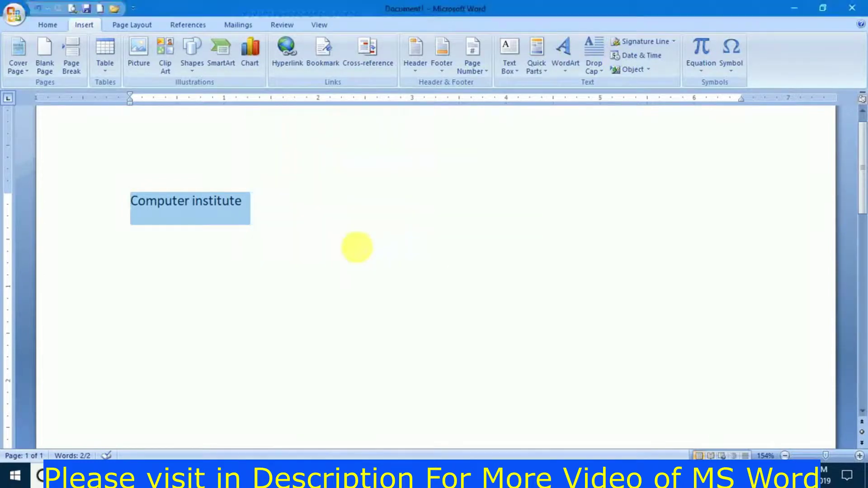
pyautogui.click(361, 225)
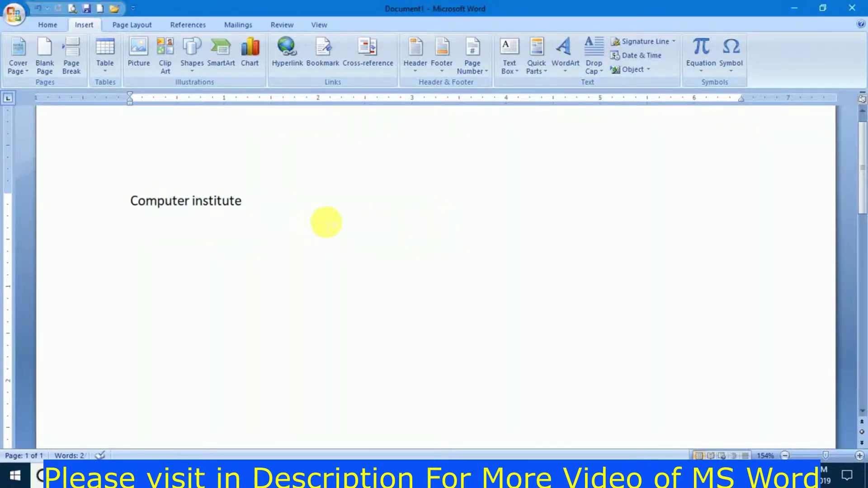
pyautogui.press('Return')
pyautogui.press('Return')
pyautogui.press('Return')
pyautogui.write('ci')
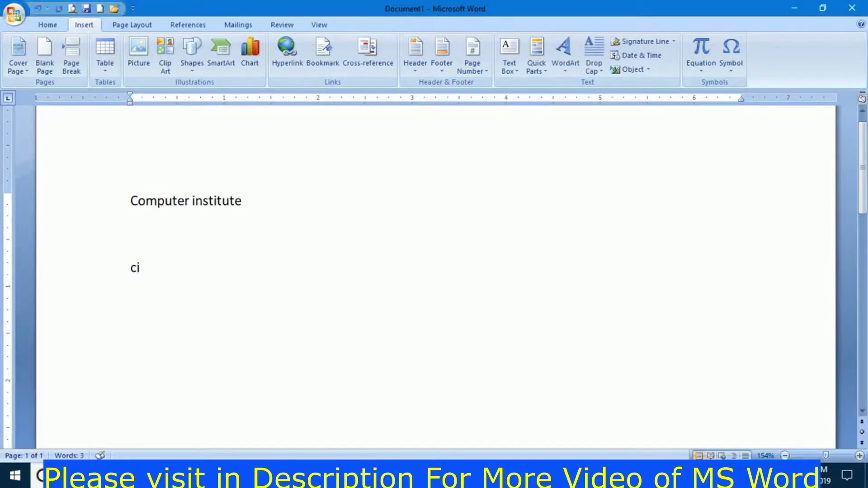
pyautogui.press('XF86AudioRaiseVolume')
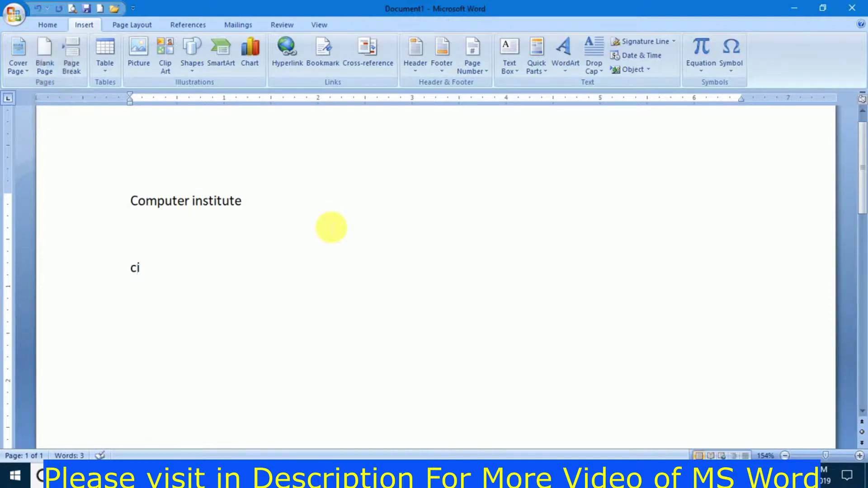
pyautogui.click(131, 269)
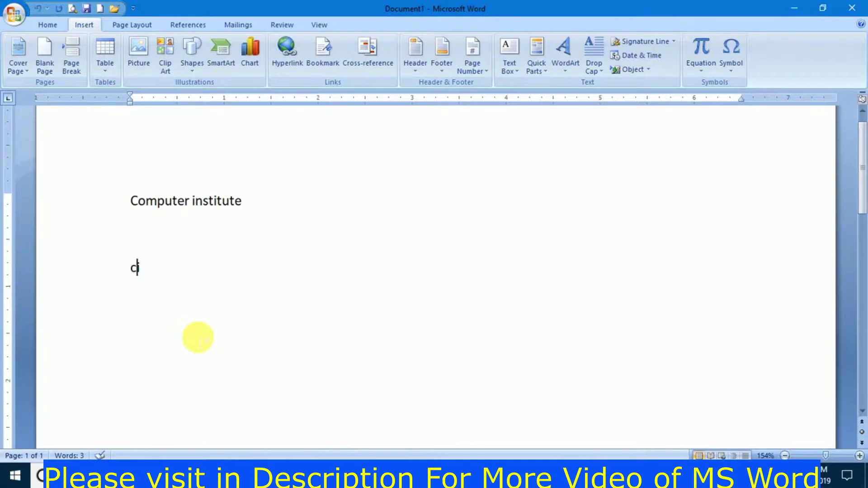
# Replace the trial ci text with Ci and start a blank line after it
pyautogui.doubleClick(133, 271)
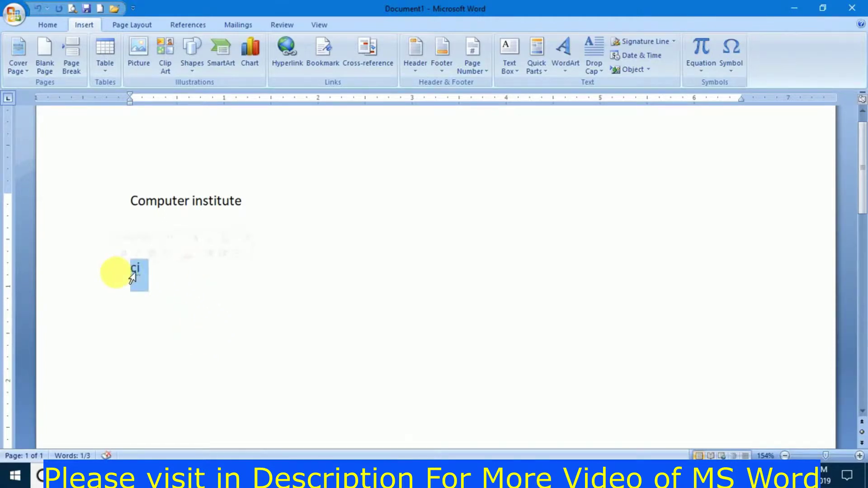
pyautogui.press('BackSpace')
pyautogui.press('BackSpace')
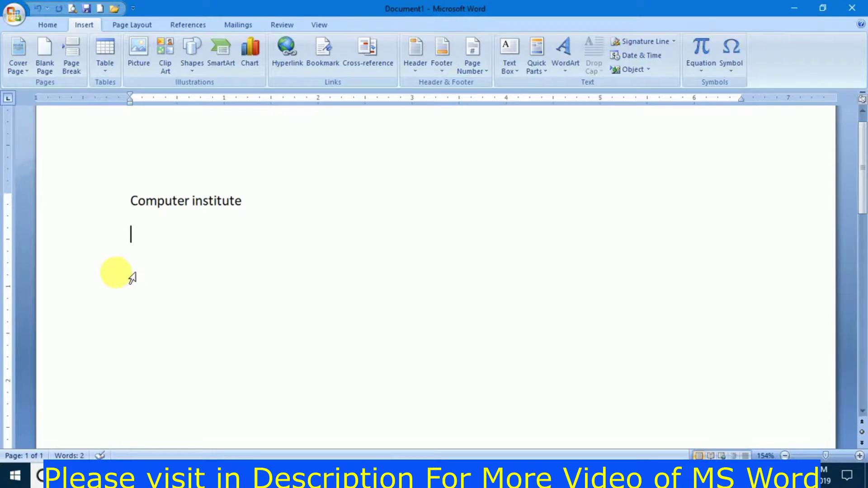
pyautogui.write('Ci')
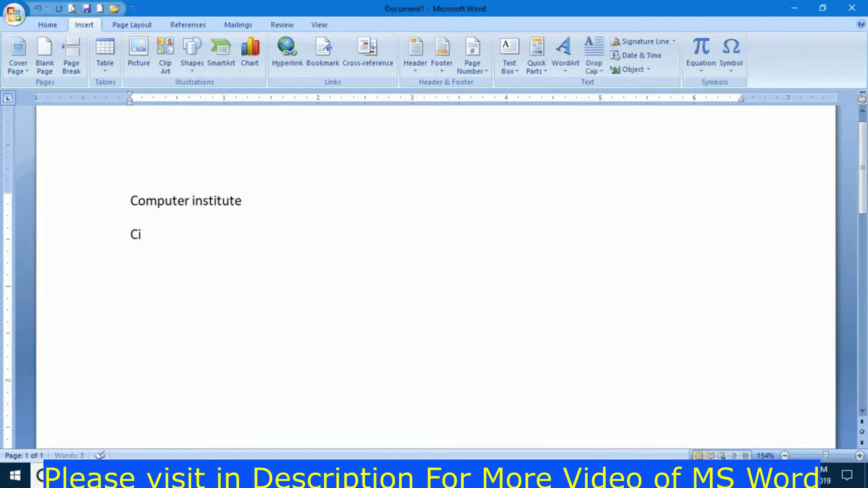
pyautogui.press('BackSpace')
pyautogui.write('i')
pyautogui.press('XF86AudioRaiseVolume')
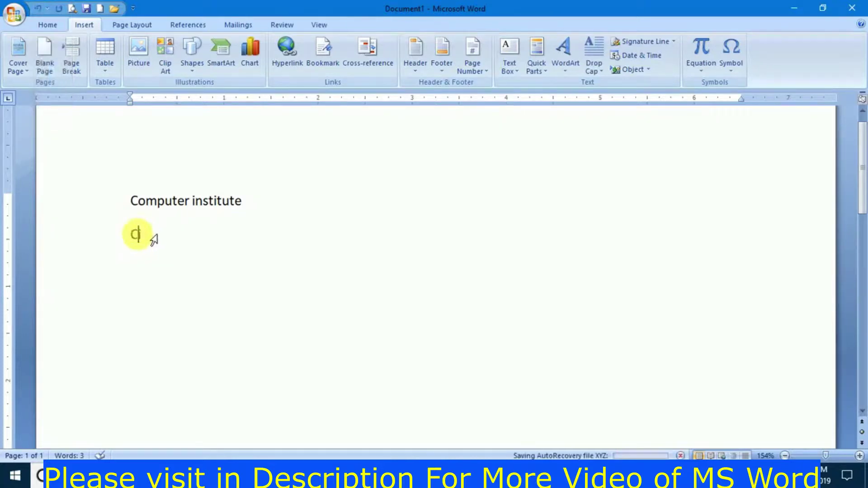
pyautogui.write('i')
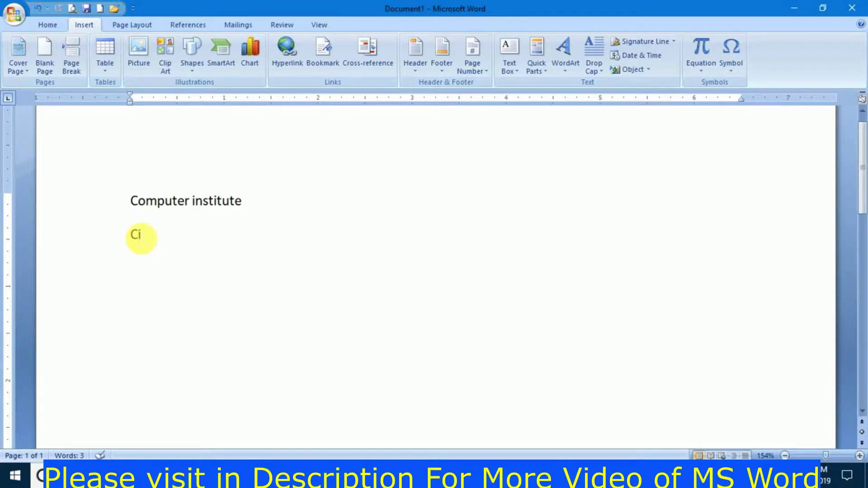
pyautogui.write('i')
pyautogui.moveTo(135, 201)
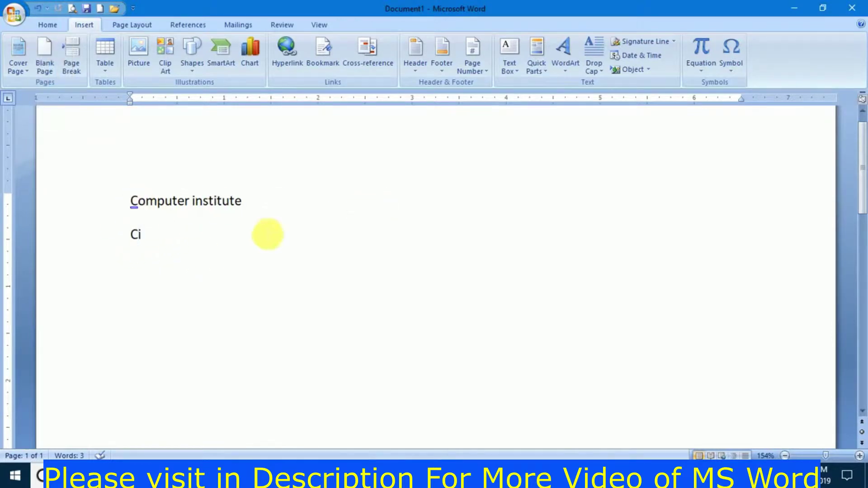
pyautogui.press('Return')
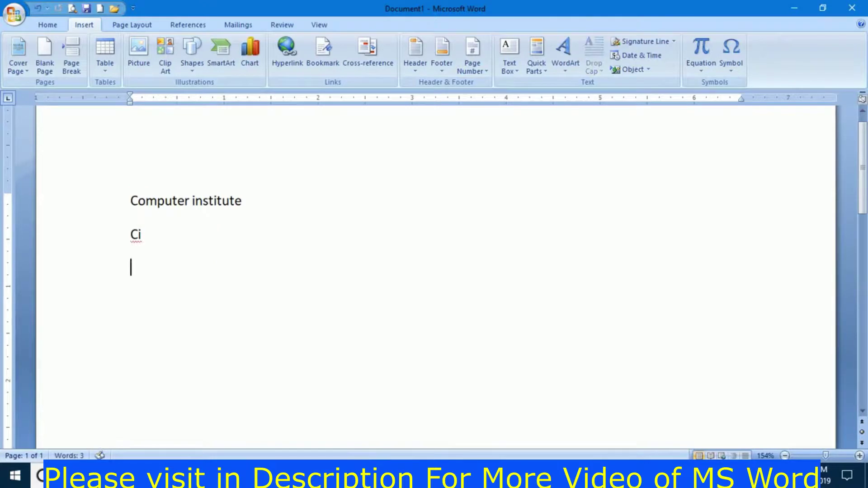
# Open the Quick Parts gallery and close it without inserting anything
pyautogui.click(552, 67)
pyautogui.click(540, 66)
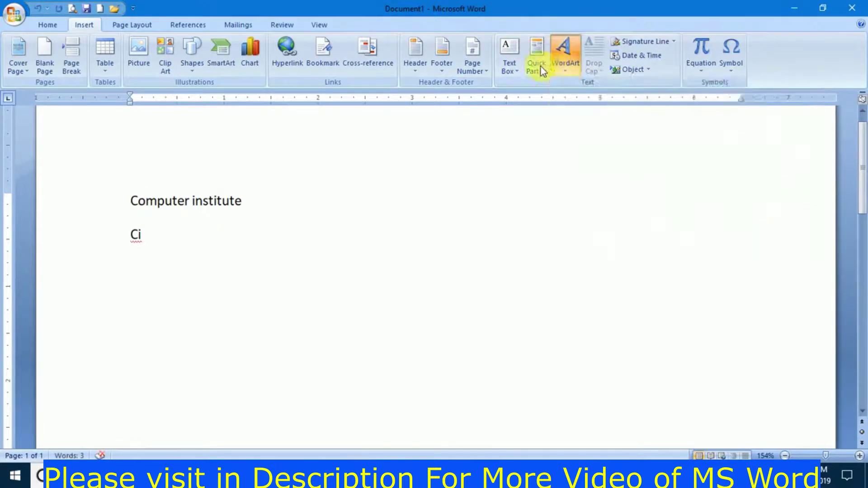
pyautogui.click(537, 66)
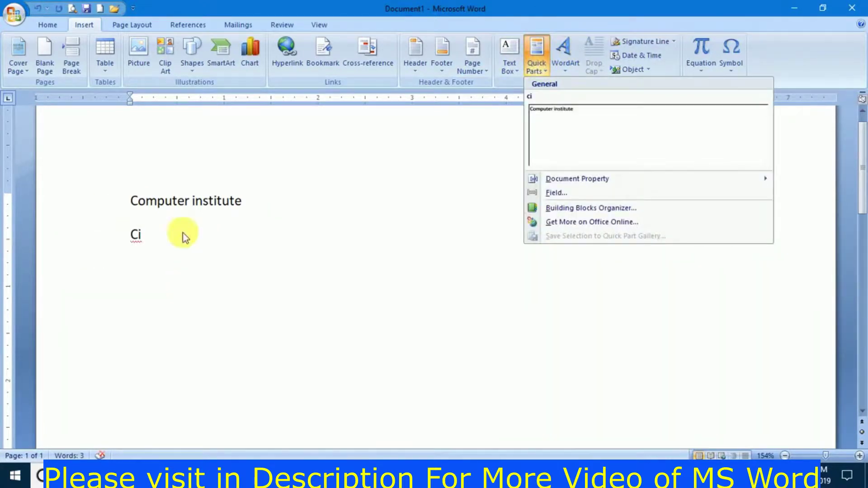
pyautogui.click(370, 187)
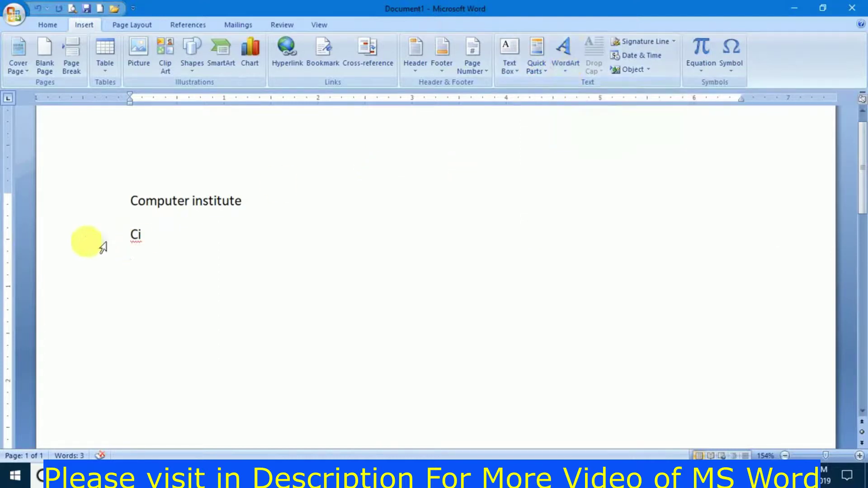
# Delete the Ci line and select the Computer institute line
pyautogui.moveTo(130, 234); pyautogui.dragTo(165, 270)
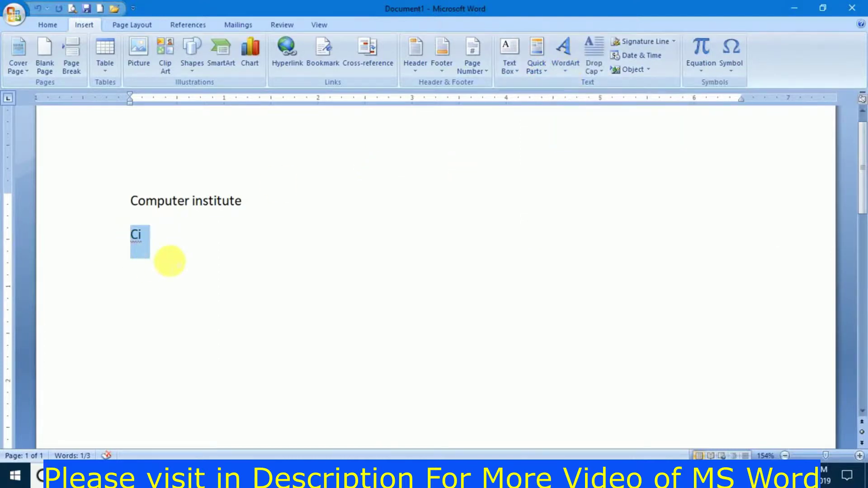
pyautogui.press('Delete')
pyautogui.moveTo(249, 213); pyautogui.dragTo(113, 207)
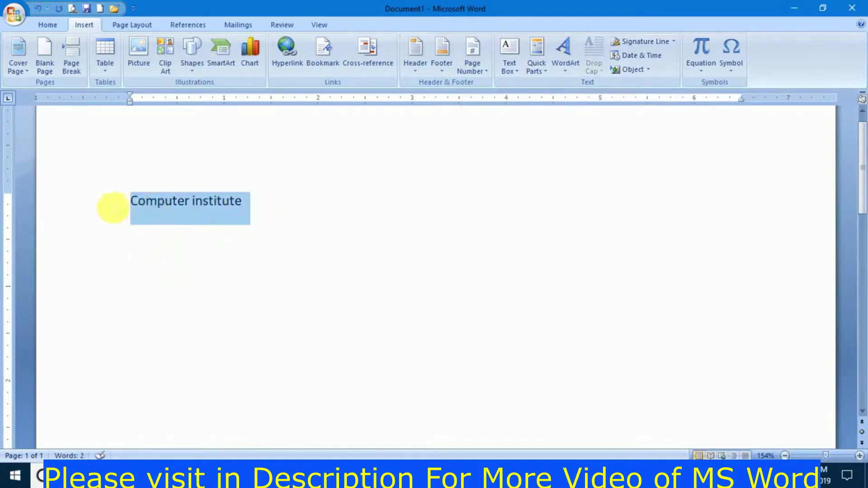
# Turn the Computer institute title into WordArt with the gold style
pyautogui.click(560, 72)
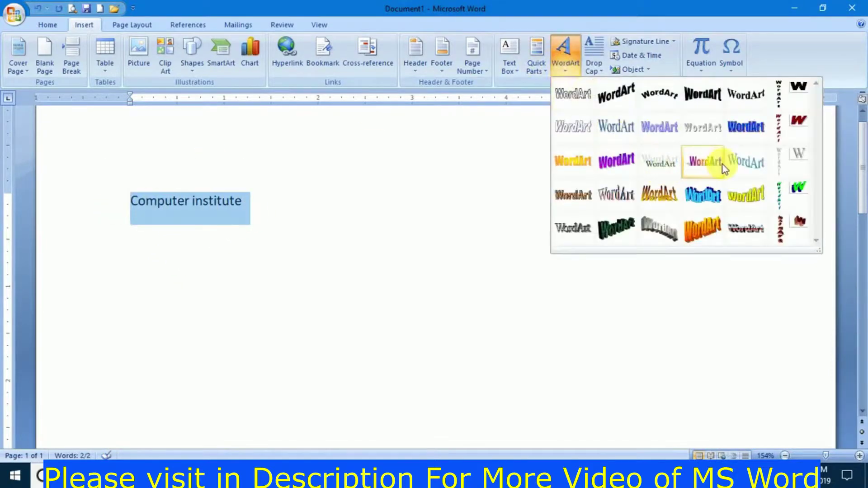
pyautogui.click(665, 227)
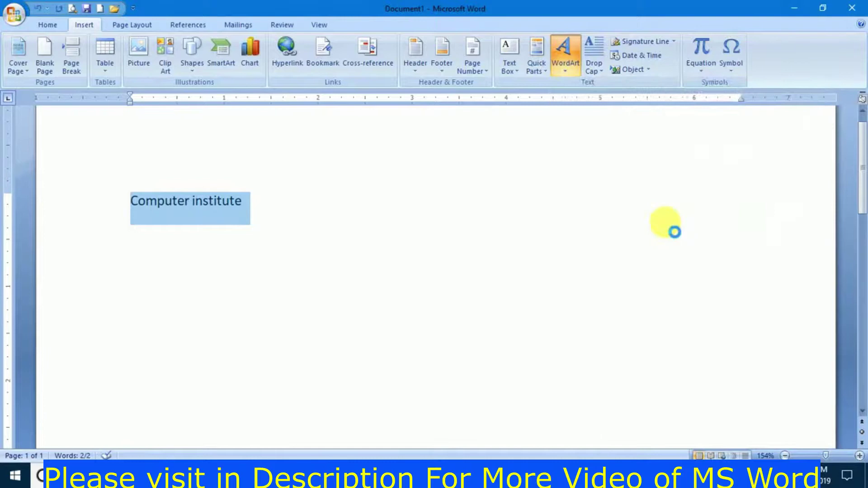
pyautogui.click(508, 335)
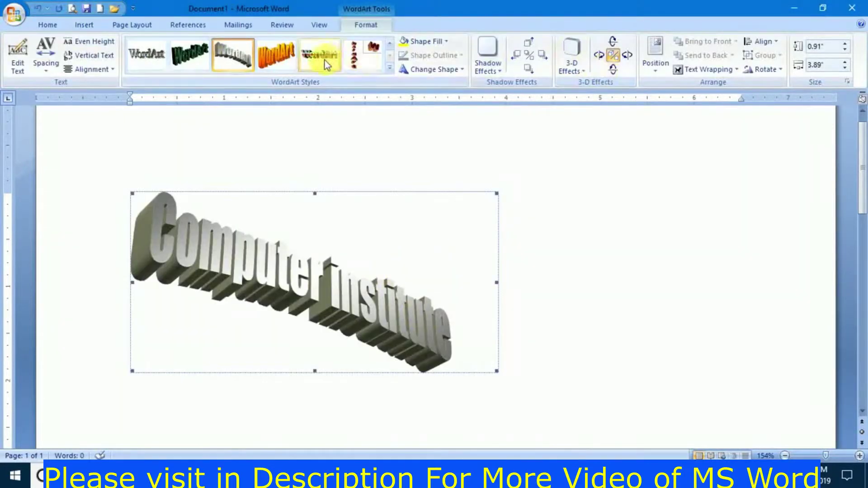
pyautogui.click(389, 67)
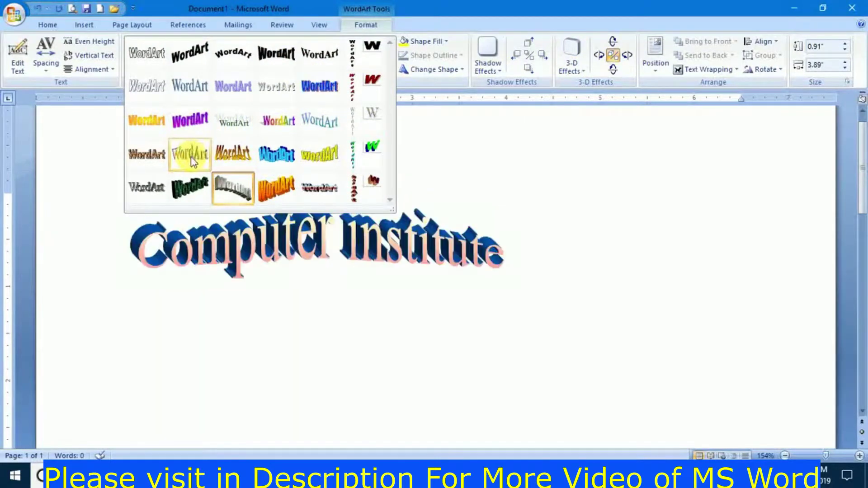
pyautogui.click(245, 159)
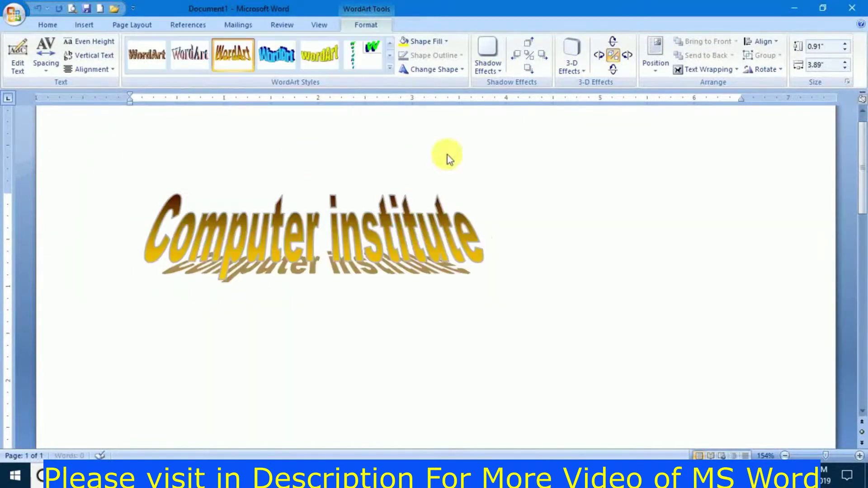
# Fill the WordArt light blue-grey, then cut it from the page
pyautogui.click(445, 42)
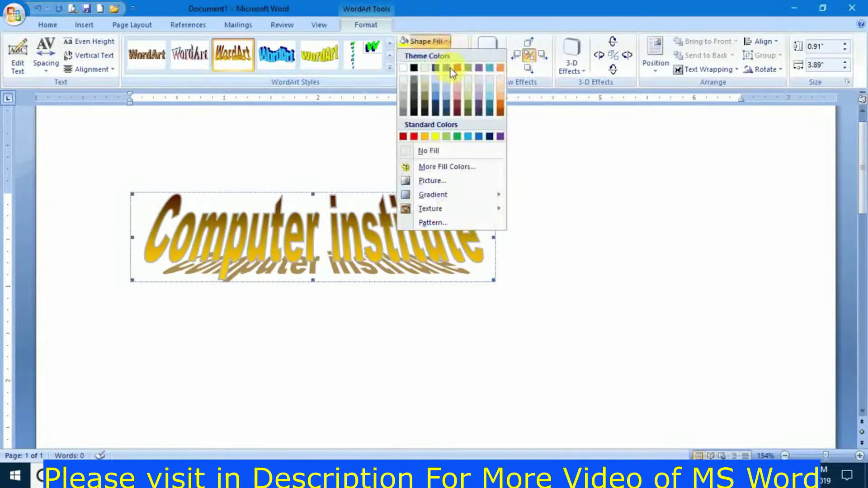
pyautogui.click(445, 100)
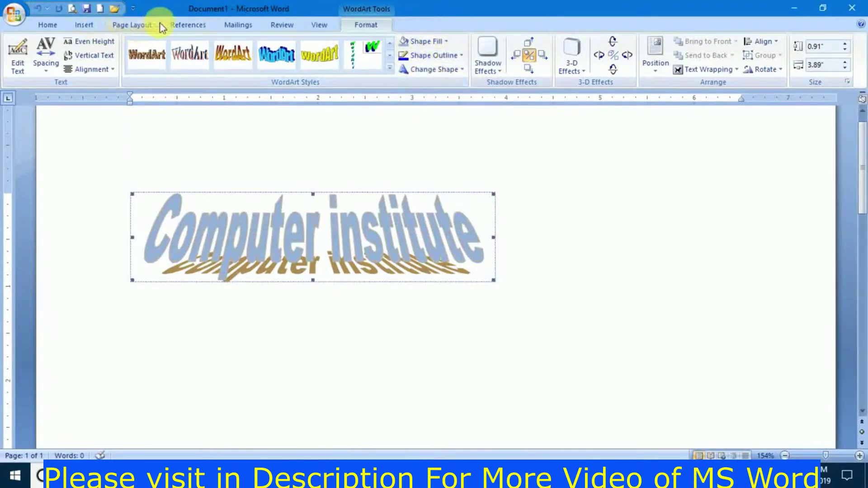
pyautogui.click(85, 26)
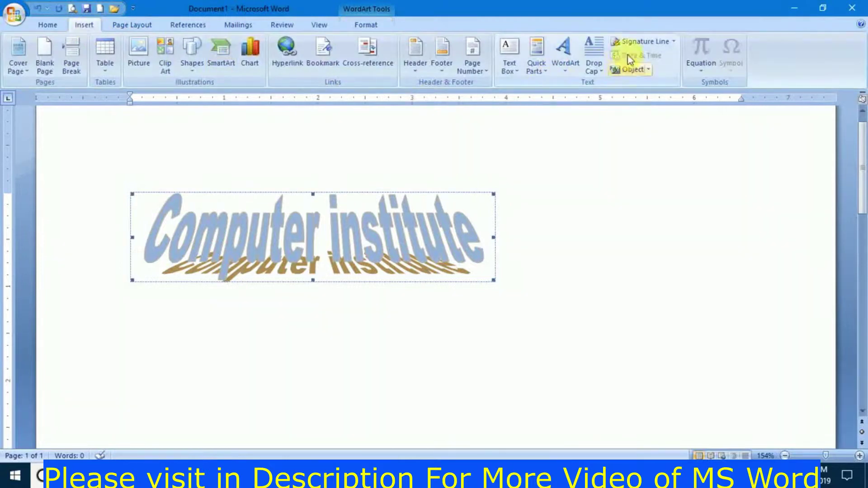
pyautogui.rightClick(425, 195)
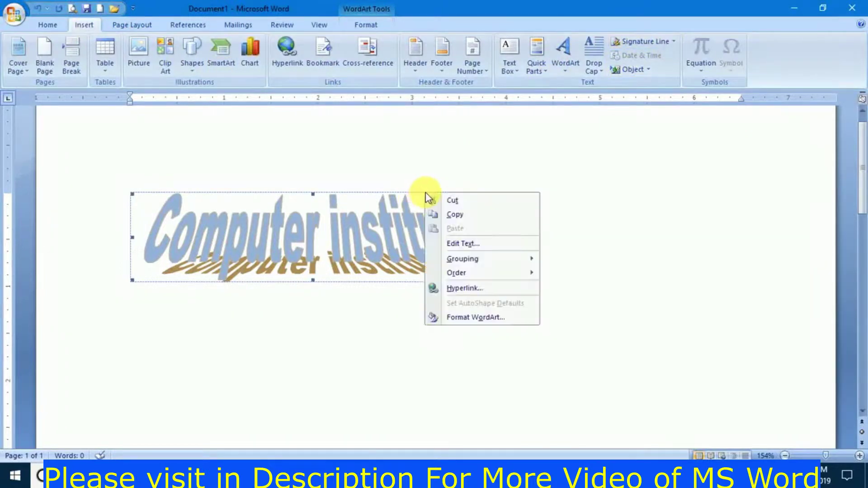
pyautogui.click(467, 199)
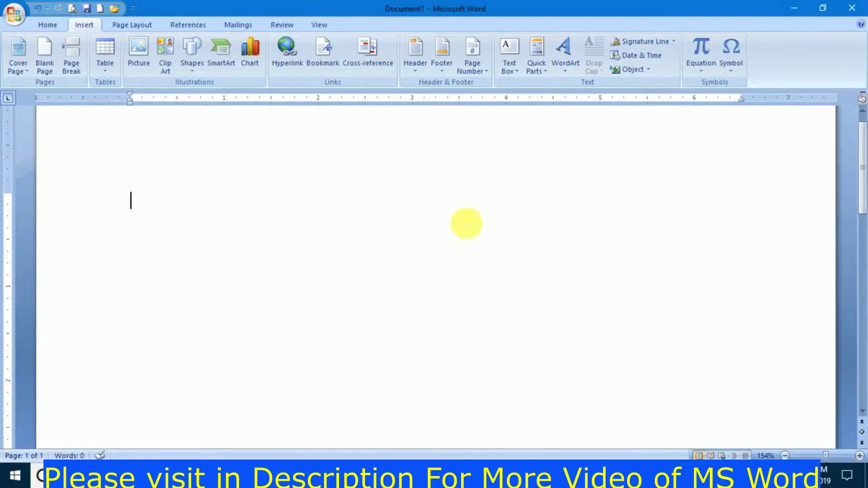
pyautogui.click(674, 42)
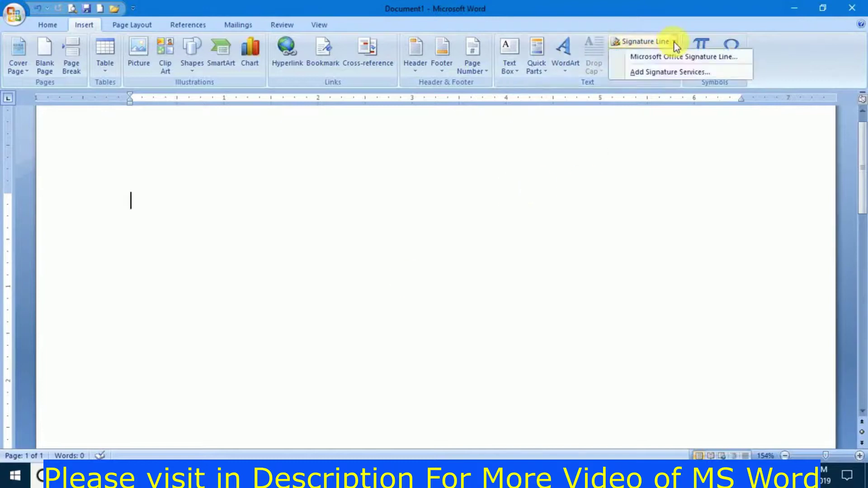
pyautogui.click(658, 58)
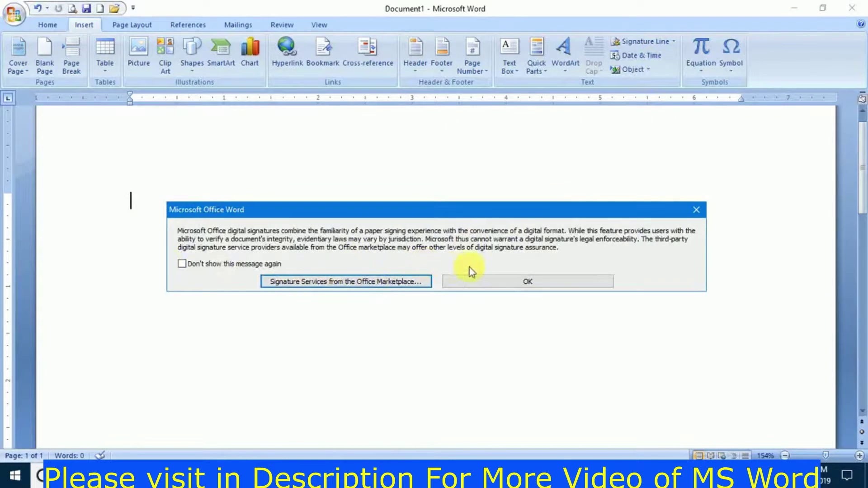
pyautogui.click(483, 281)
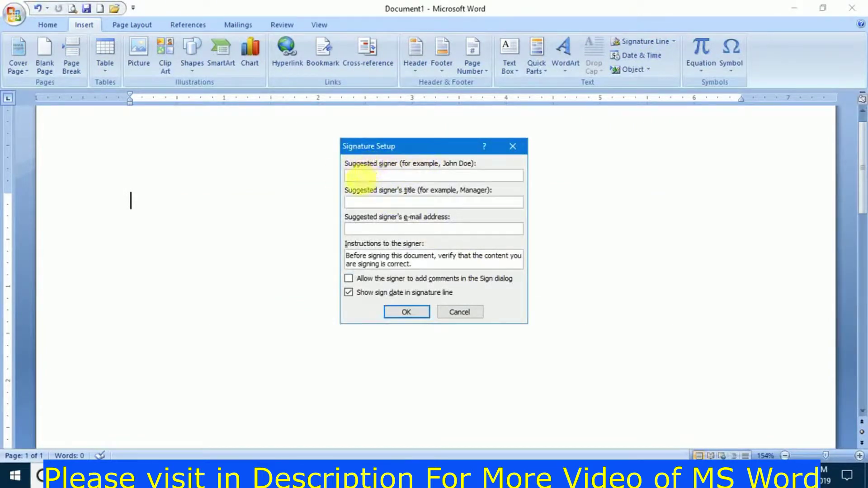
pyautogui.click(361, 176)
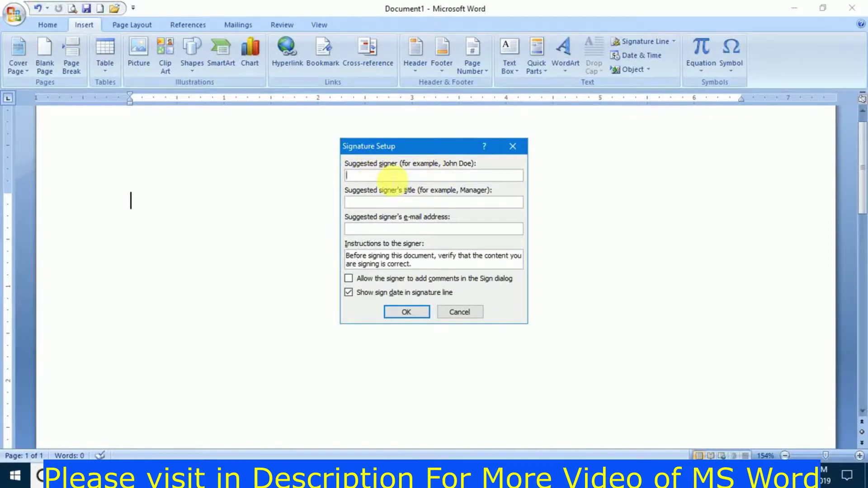
pyautogui.write('ram')
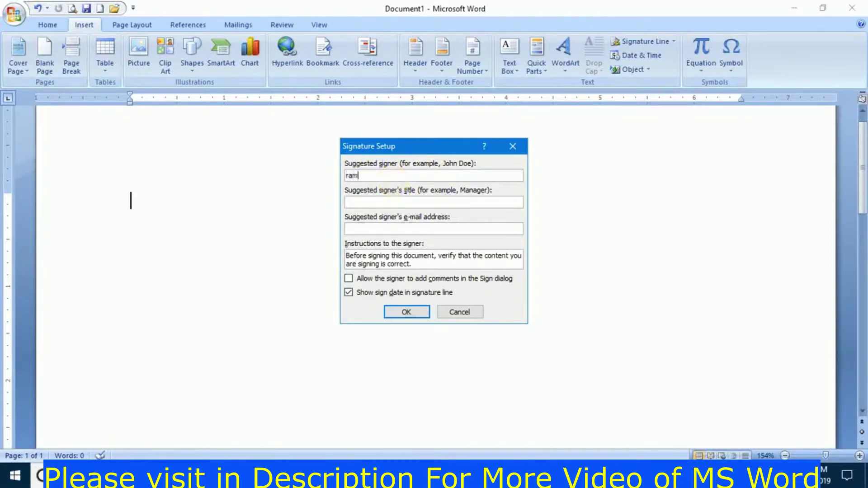
pyautogui.write(' kumar')
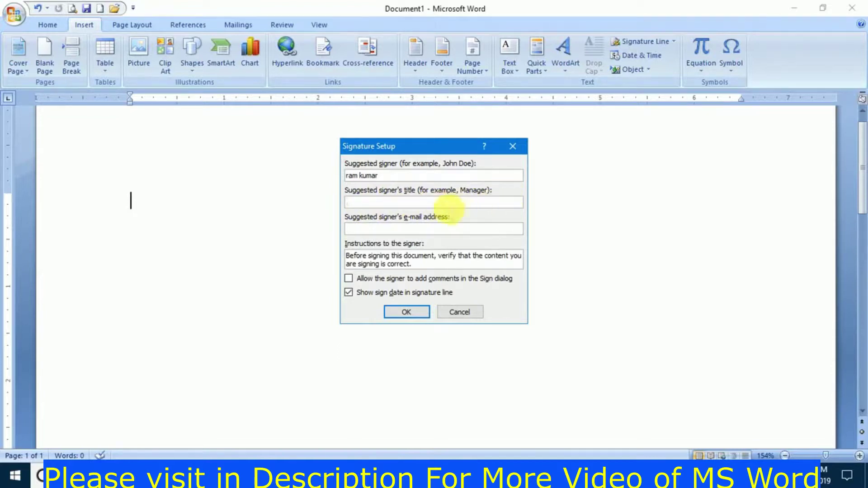
pyautogui.write('te')
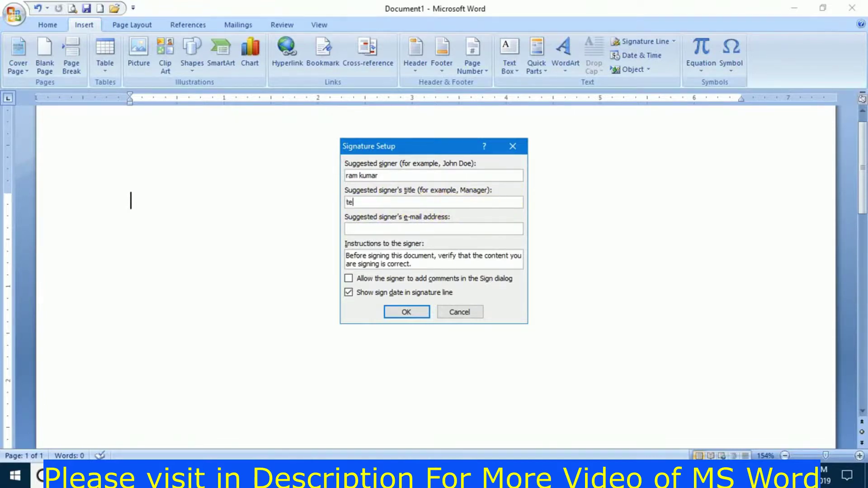
pyautogui.write('acher')
pyautogui.click(397, 313)
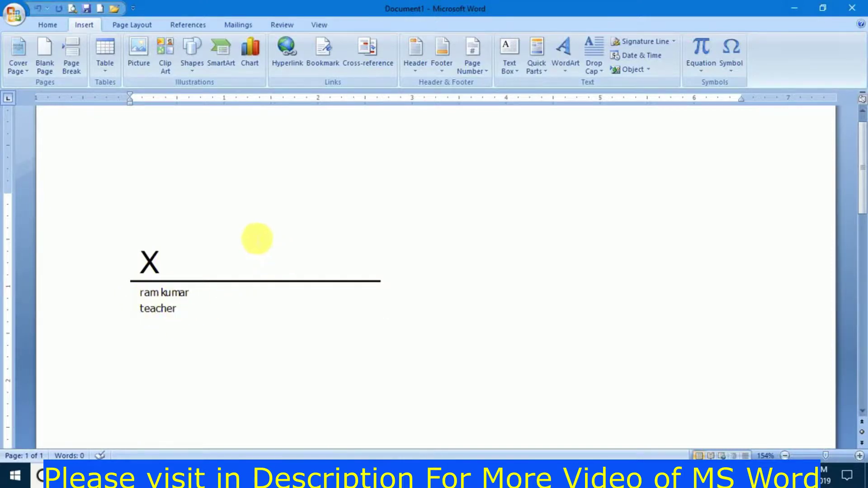
pyautogui.click(271, 231)
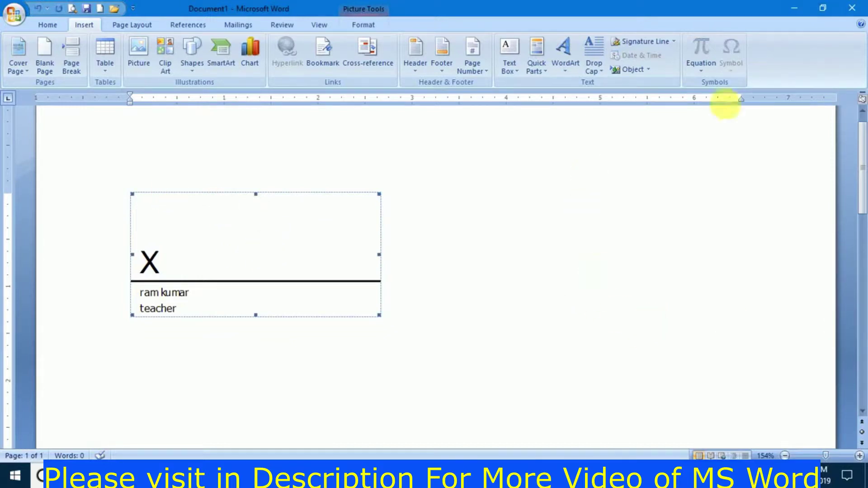
pyautogui.click(487, 229)
pyautogui.click(303, 217)
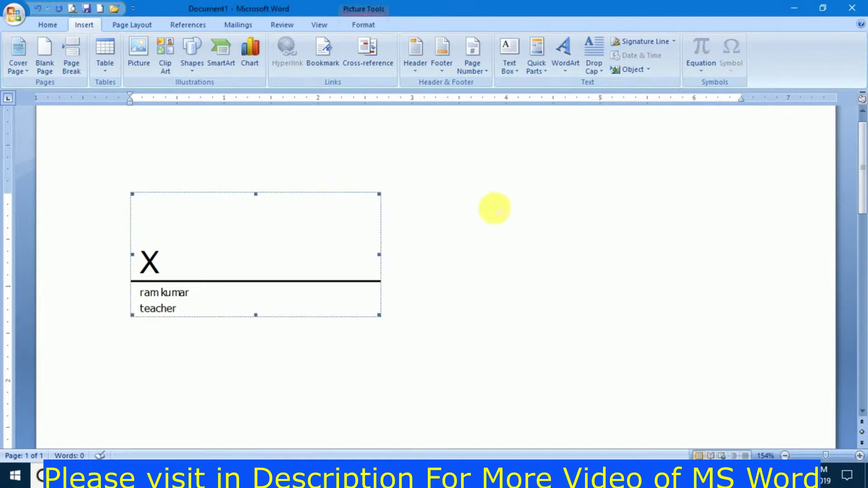
pyautogui.hotkey('ctrl', 'z')
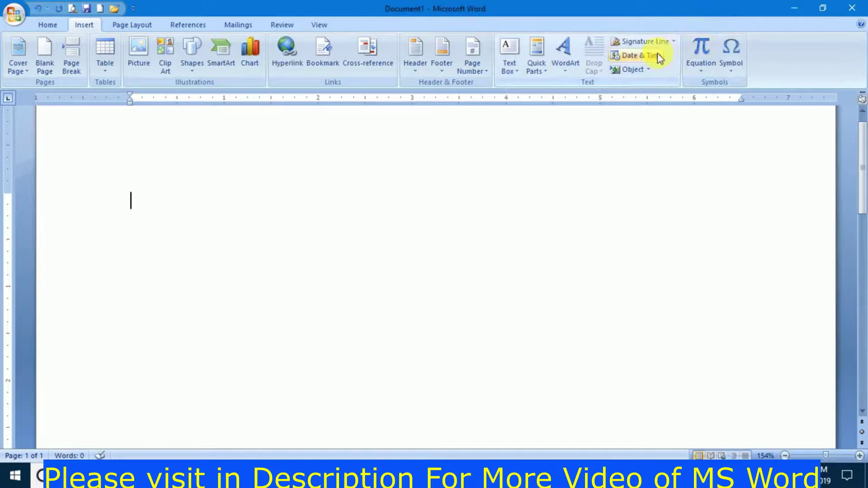
# Insert the current date and time as 2/26/2019 9:58 PM and start a new line
pyautogui.click(657, 54)
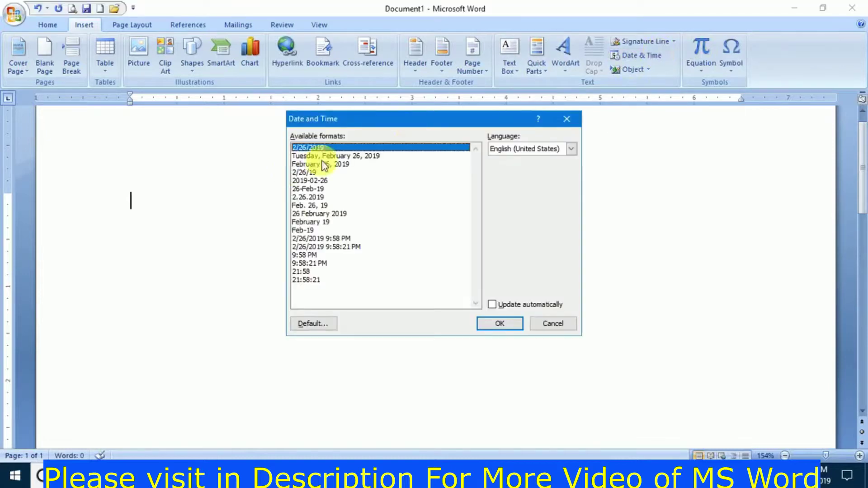
pyautogui.moveTo(316, 156); pyautogui.dragTo(334, 244)
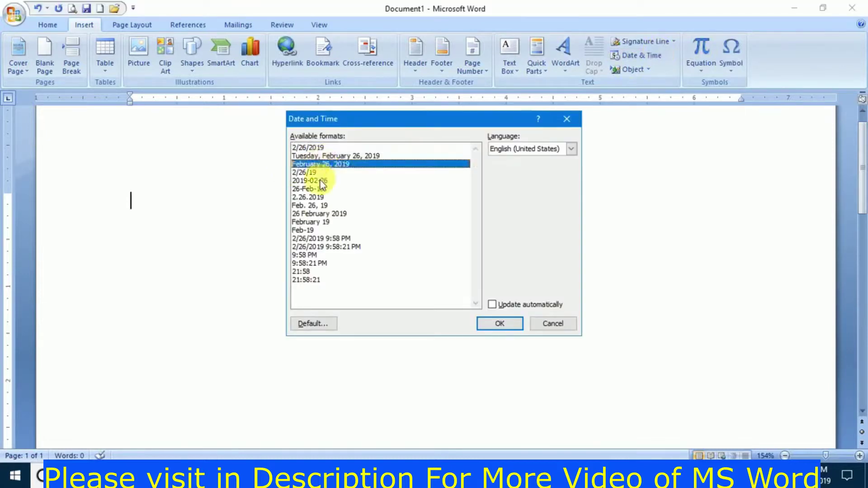
pyautogui.click(500, 324)
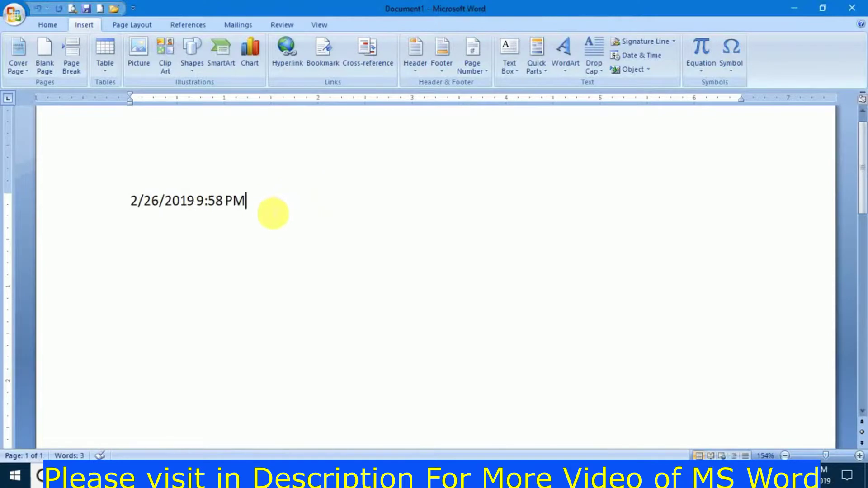
pyautogui.press('Return')
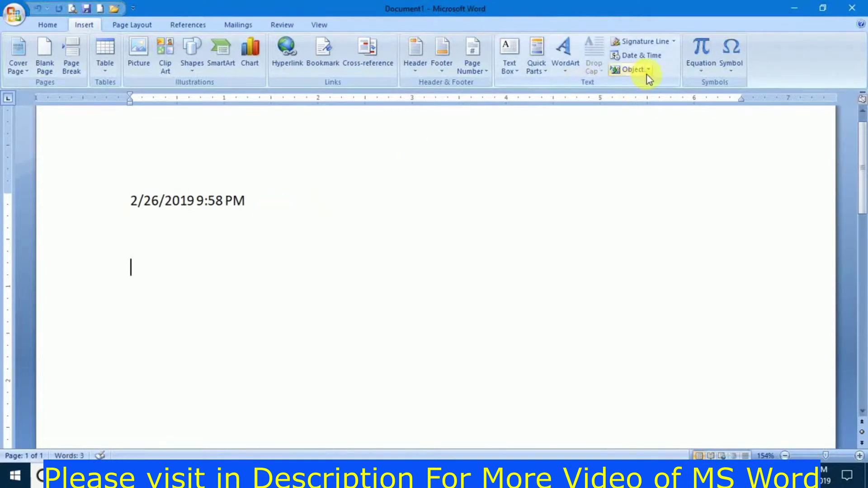
# Insert a new Bitmap Image object below the date, opening a blank Paint canvas
pyautogui.click(647, 72)
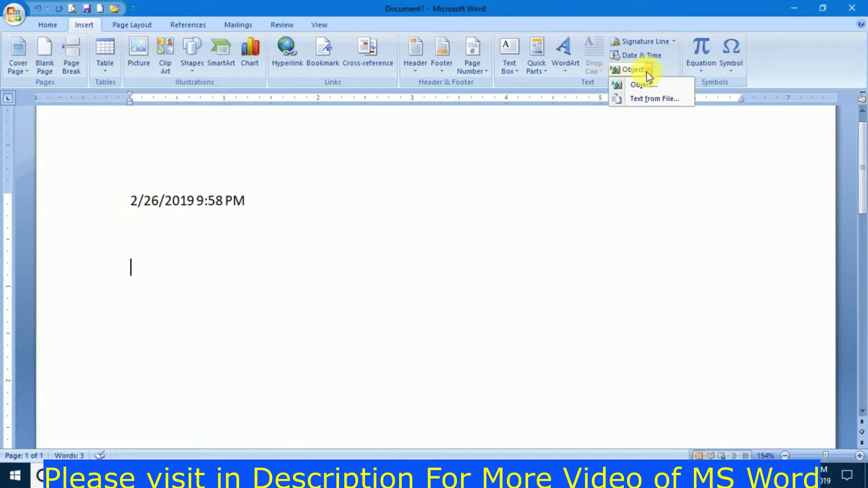
pyautogui.click(650, 88)
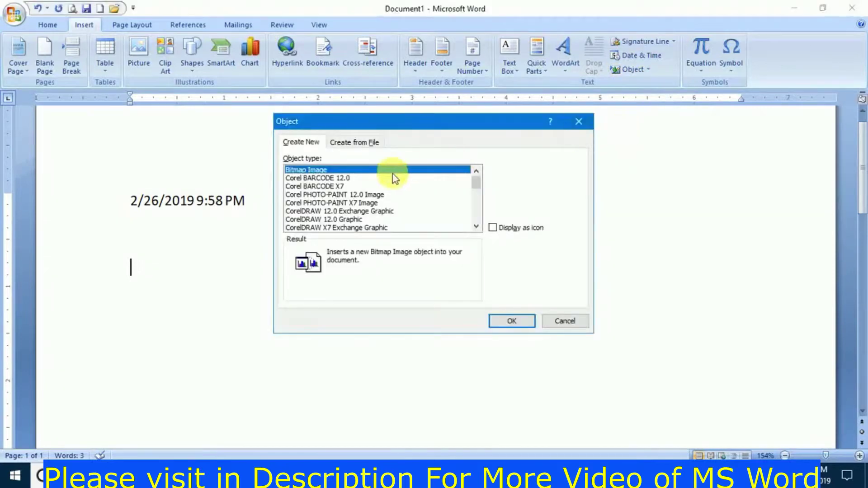
pyautogui.click(316, 178)
pyautogui.click(345, 202)
pyautogui.click(334, 219)
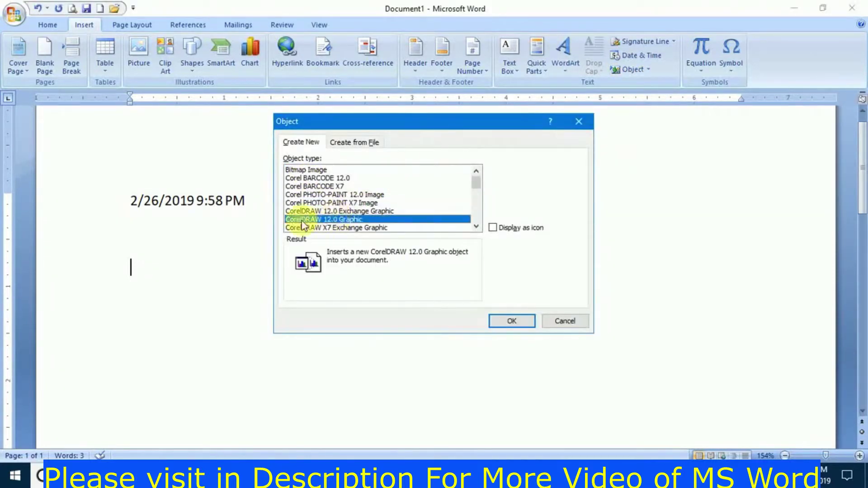
pyautogui.click(311, 186)
pyautogui.click(309, 170)
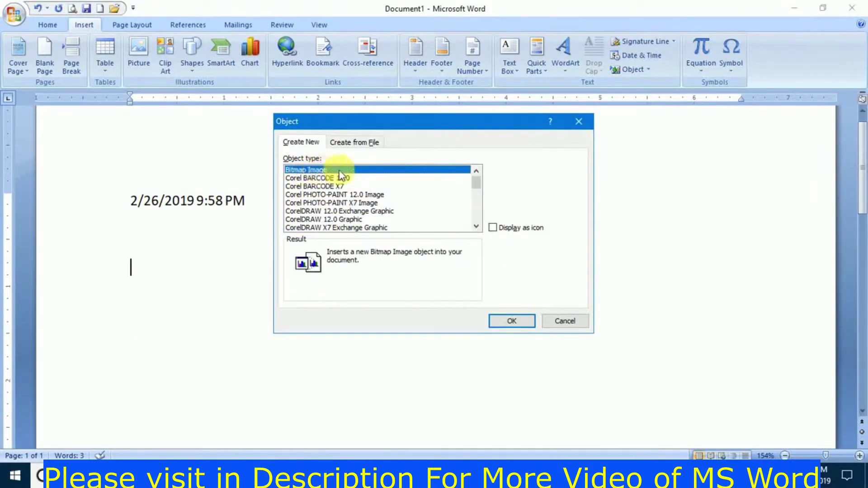
pyautogui.click(525, 324)
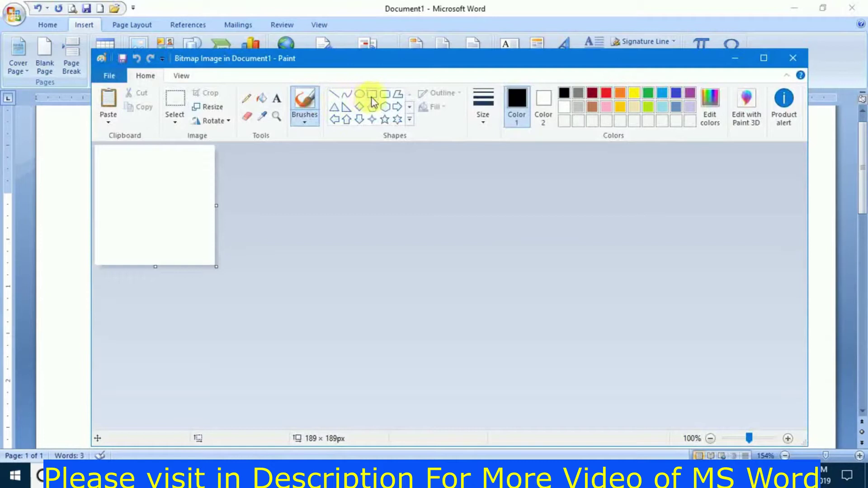
# Draw a rectangle with a pentagon inside it on the Paint canvas
pyautogui.click(372, 94)
pyautogui.moveTo(110, 174); pyautogui.dragTo(196, 248)
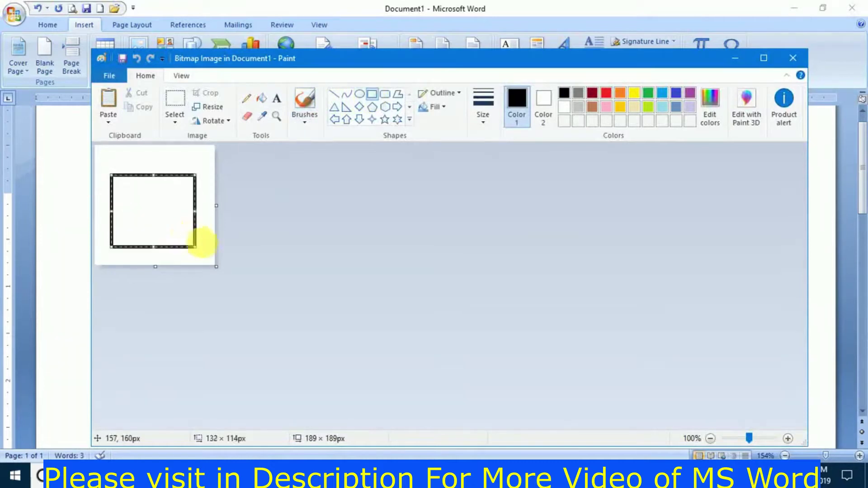
pyautogui.click(372, 106)
pyautogui.moveTo(129, 179); pyautogui.dragTo(185, 239)
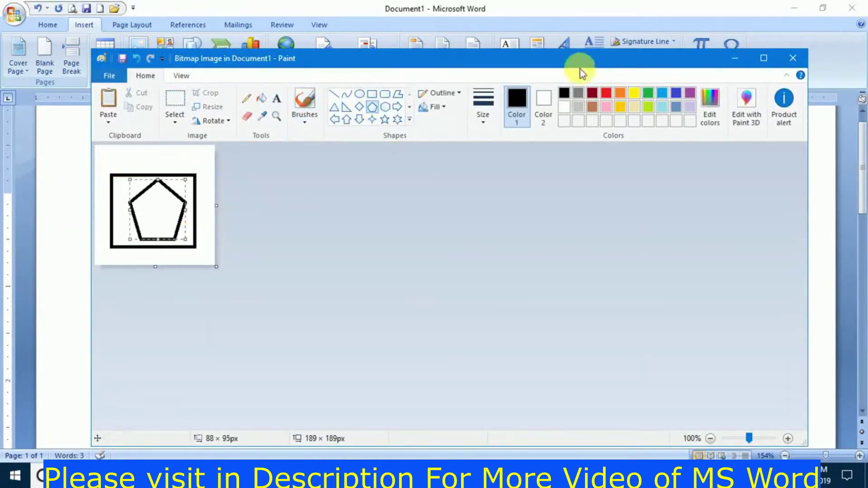
# Fill the rectangle yellow around a green pentagon, then close Paint
pyautogui.click(261, 98)
pyautogui.click(633, 94)
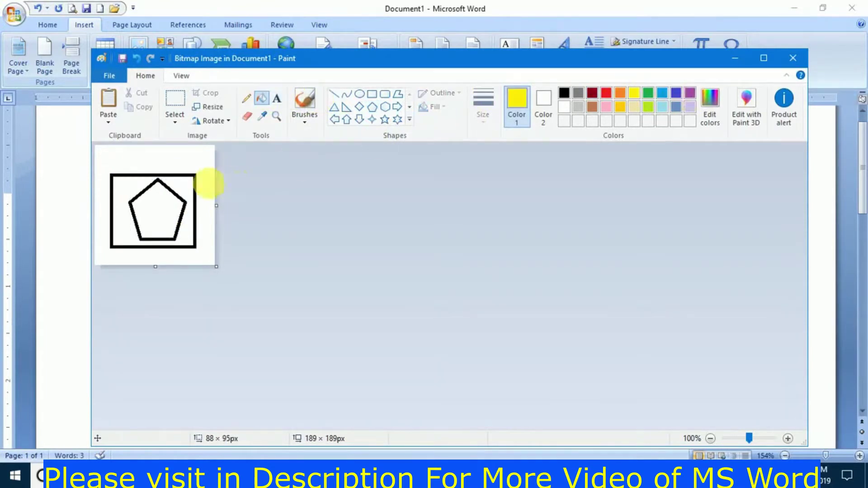
pyautogui.click(189, 182)
pyautogui.click(648, 94)
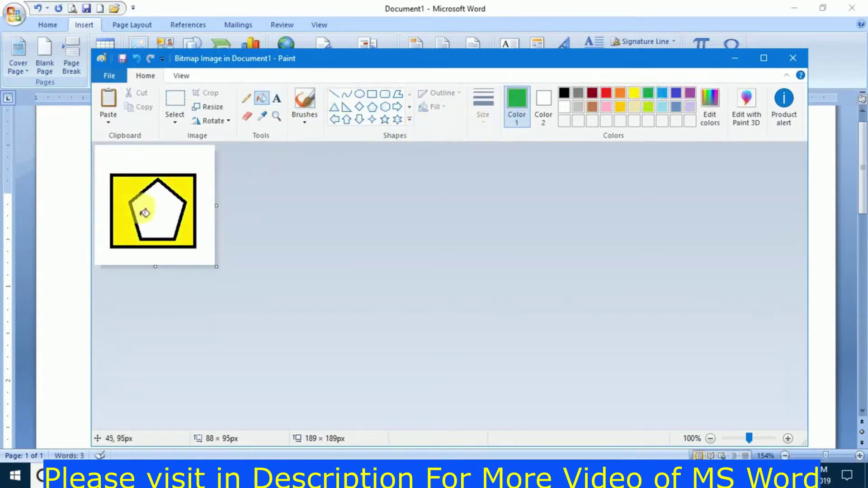
pyautogui.click(147, 204)
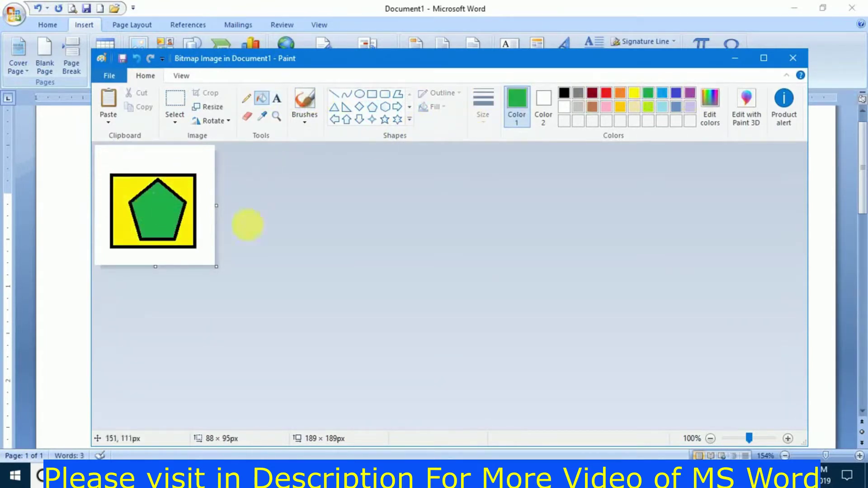
pyautogui.click(790, 58)
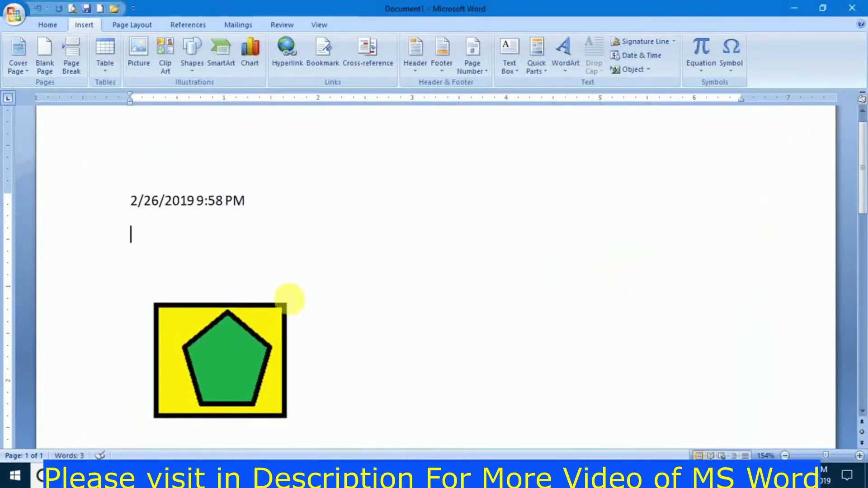
# Select all content and delete the date line and the pentagon picture
pyautogui.click(284, 294)
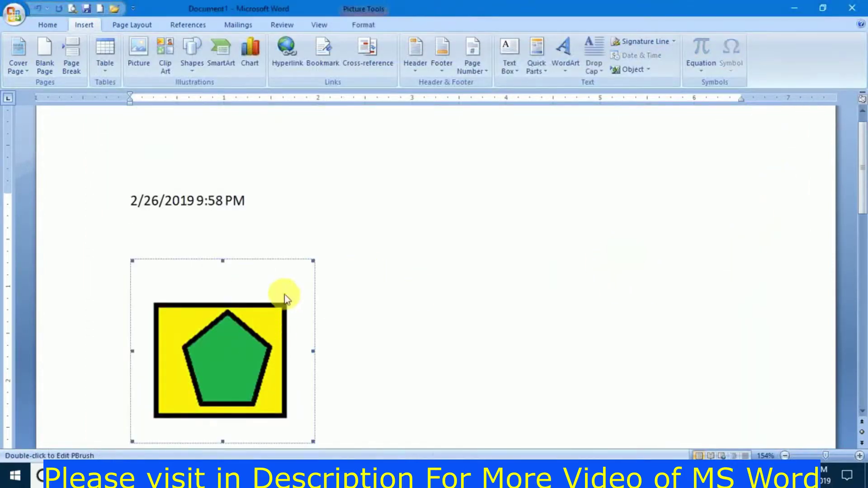
pyautogui.click(649, 70)
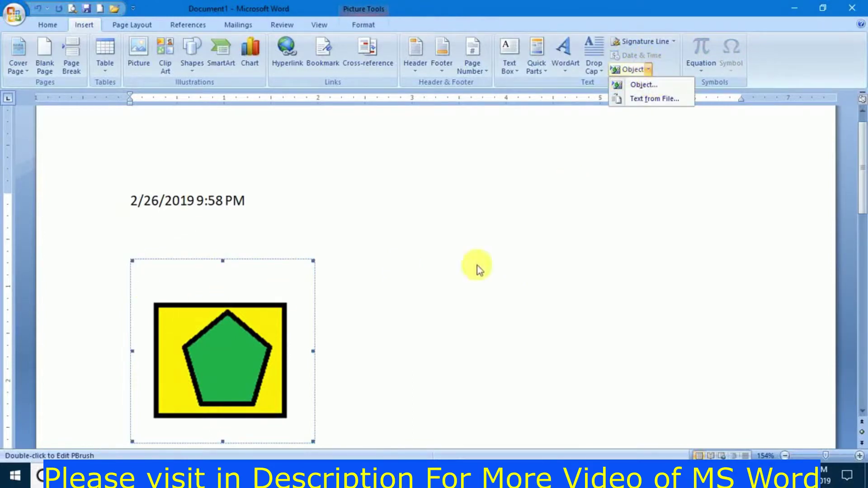
pyautogui.click(494, 249)
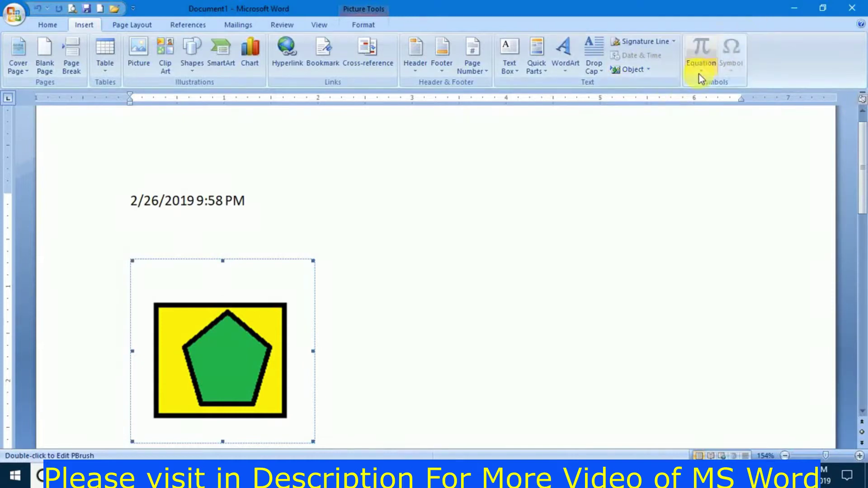
pyautogui.hotkey('ctrl', 'a')
pyautogui.press('Delete')
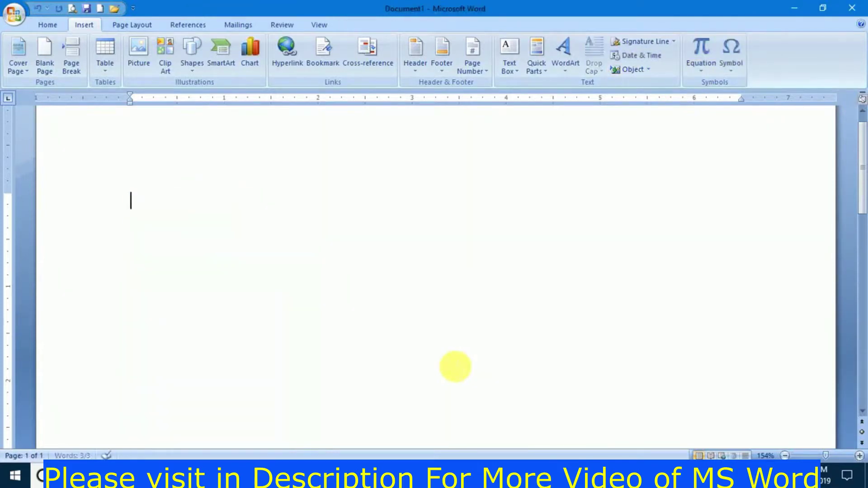
# Insert the Expansion of a Sum equation, changing x to y and 1 to 2
pyautogui.click(702, 73)
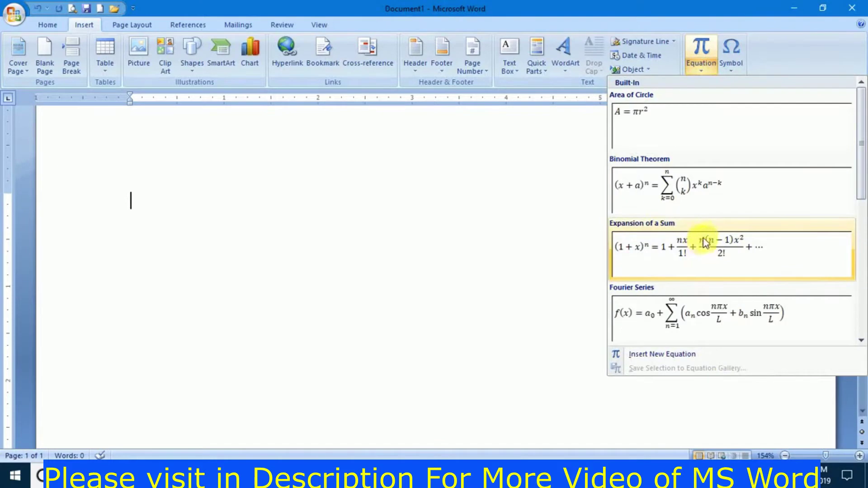
pyautogui.click(707, 240)
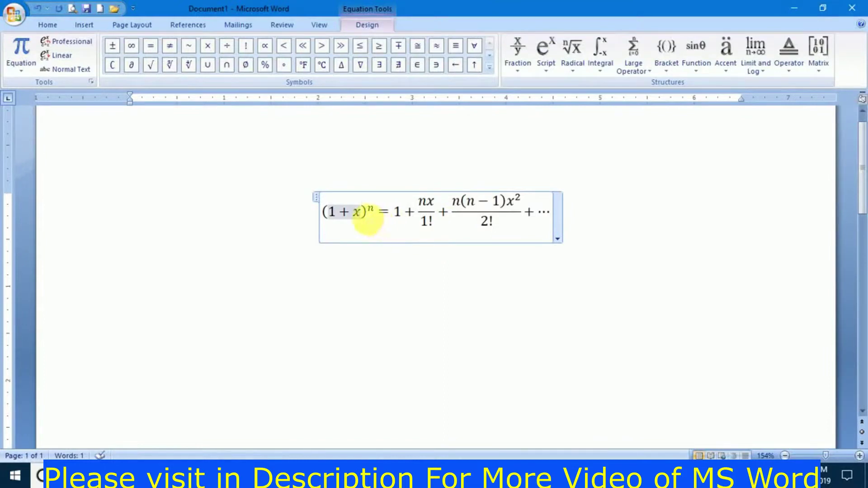
pyautogui.press('BackSpace')
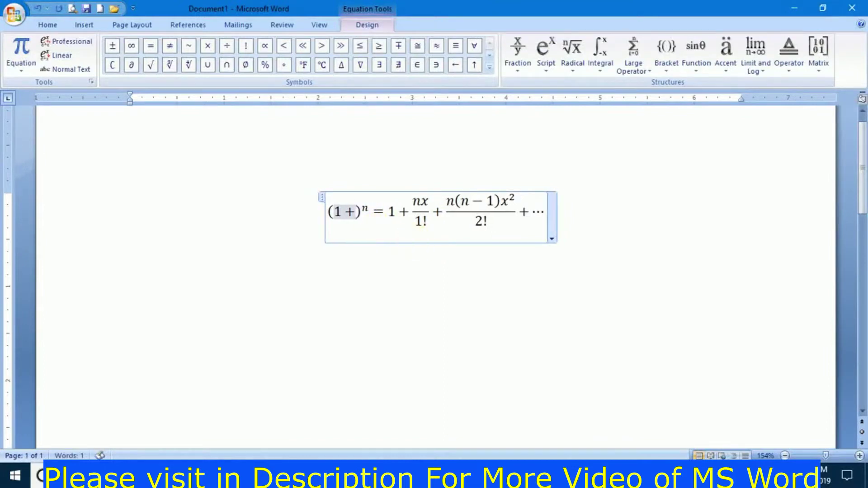
pyautogui.write('y')
pyautogui.click(405, 217)
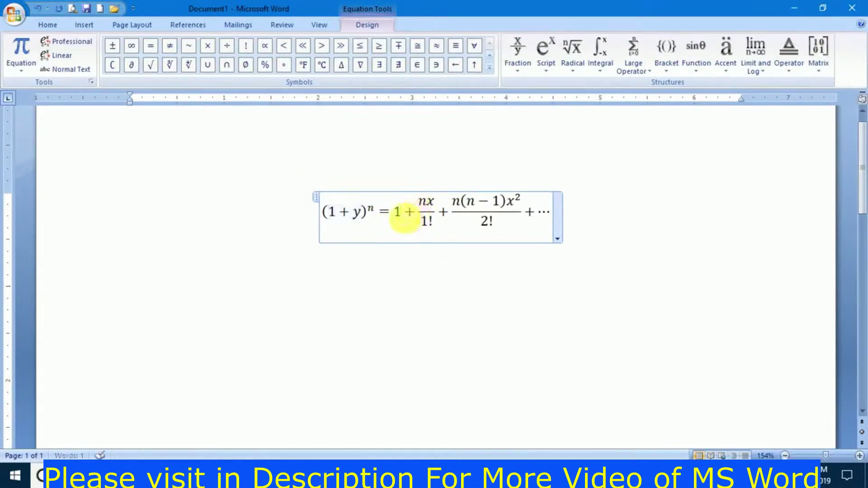
pyautogui.doubleClick(399, 220)
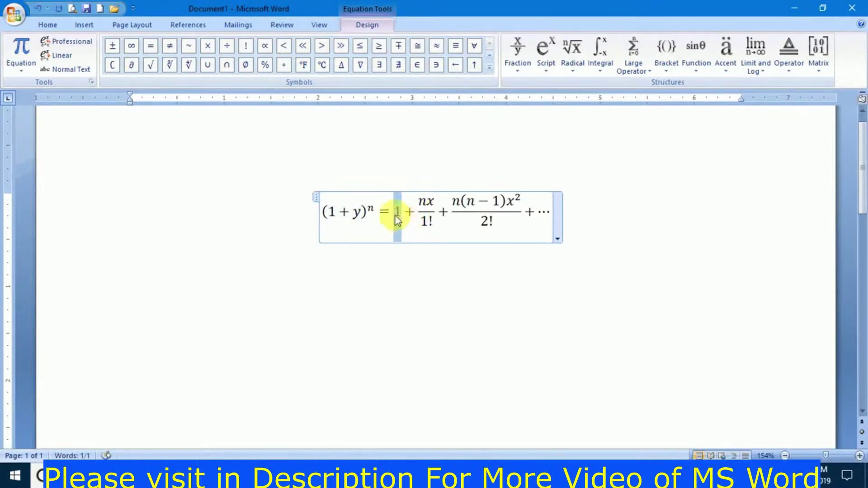
pyautogui.write('2')
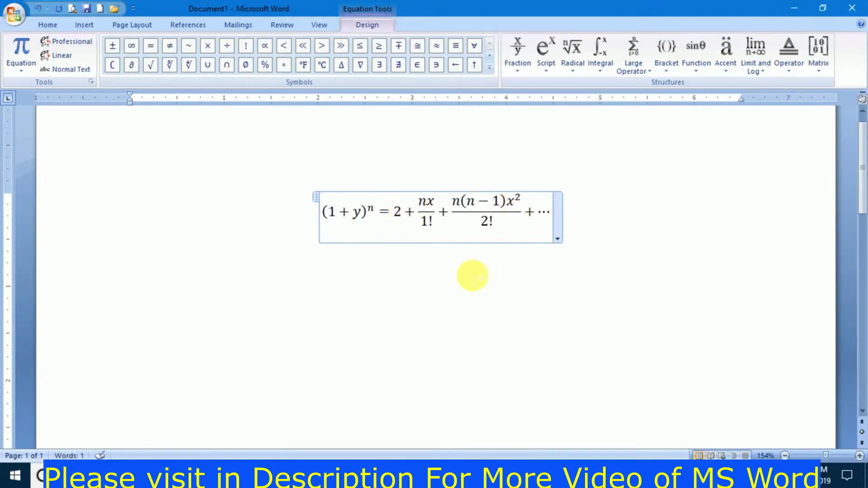
pyautogui.click(472, 276)
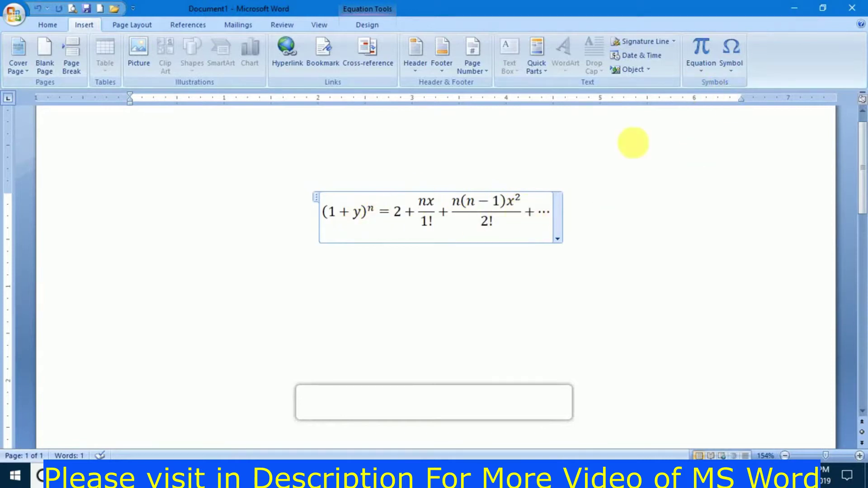
pyautogui.click(612, 237)
pyautogui.press('Right')
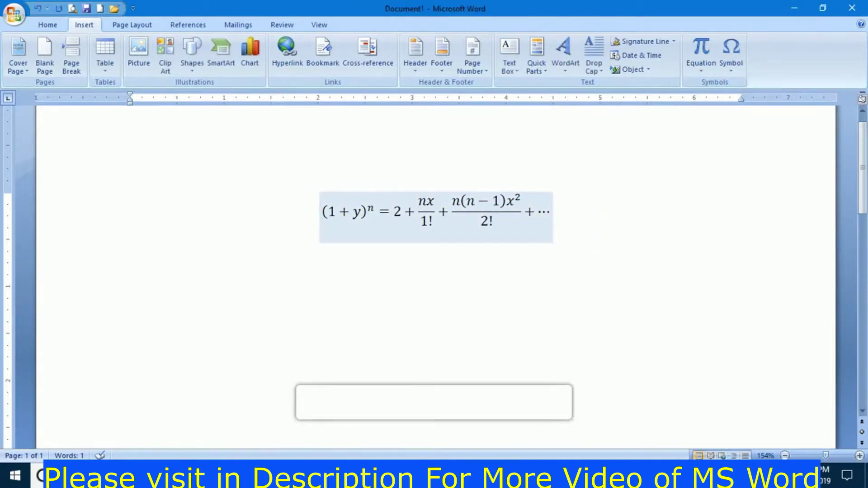
# Insert the Fourier Series equation with ycd replacing nπx, then start a new line
pyautogui.click(701, 70)
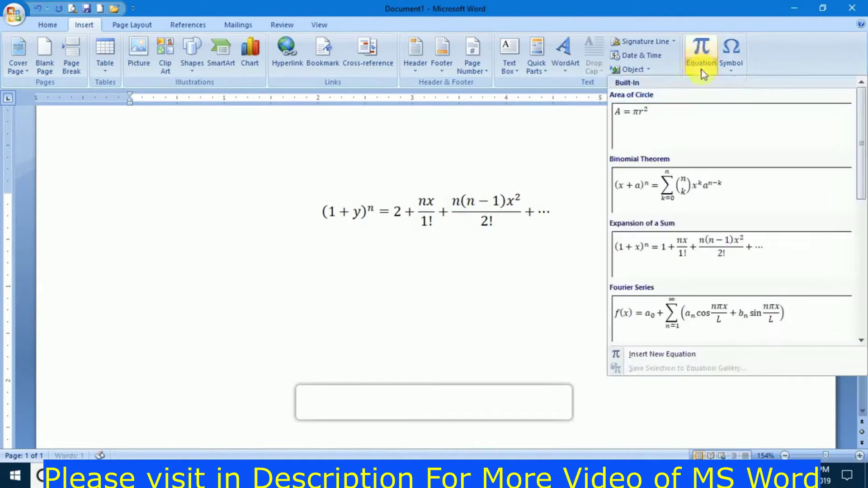
pyautogui.click(790, 322)
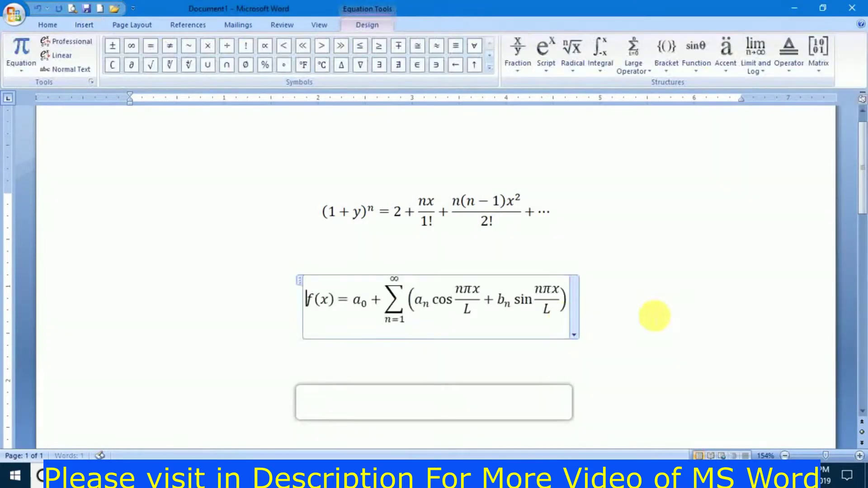
pyautogui.click(566, 296)
pyautogui.click(547, 296)
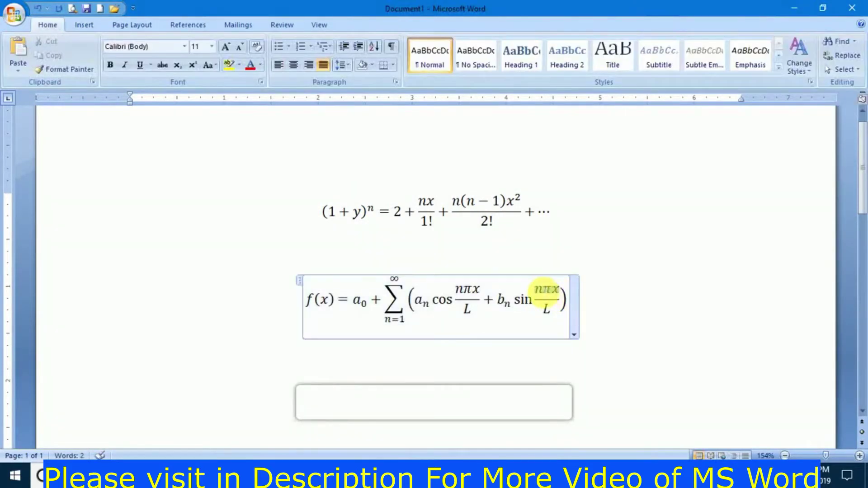
pyautogui.click(540, 290)
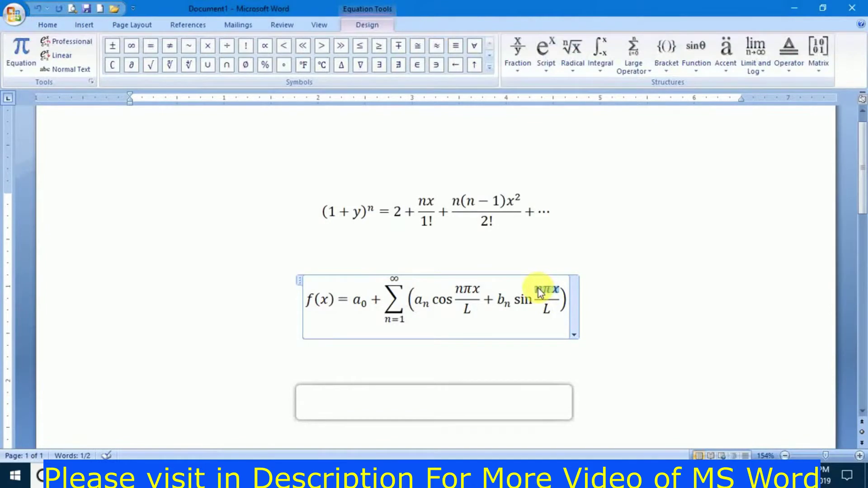
pyautogui.write('ycd')
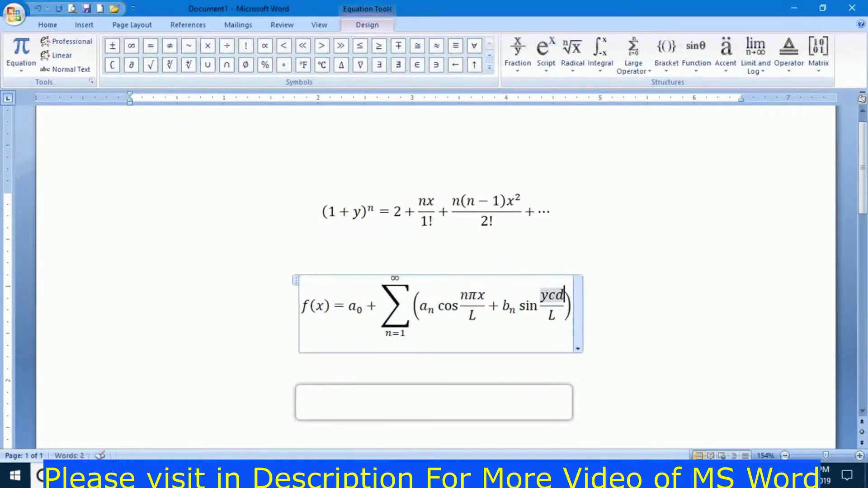
pyautogui.click(640, 296)
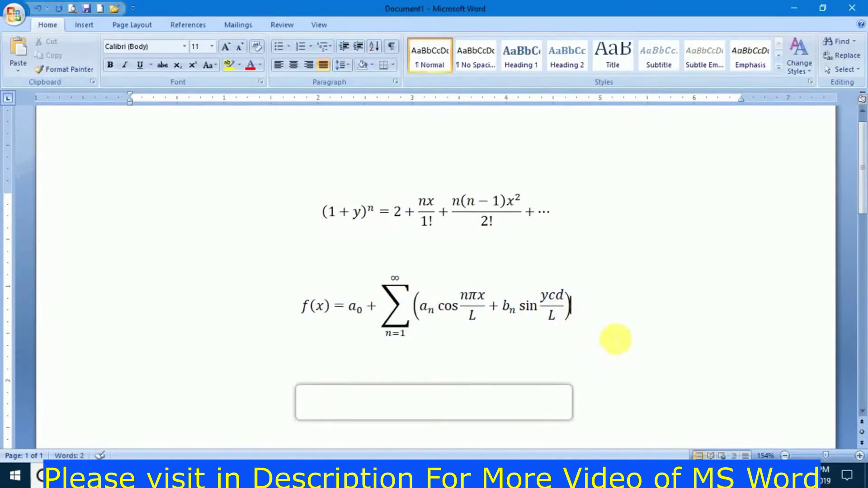
pyautogui.press('Return')
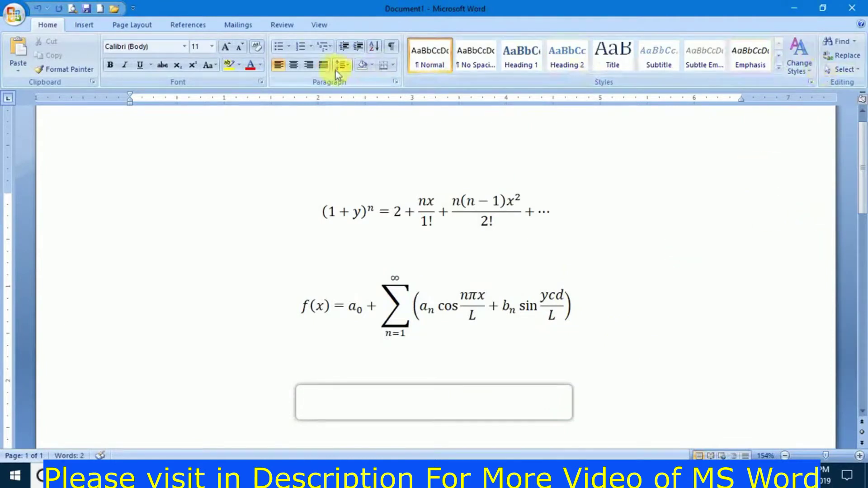
pyautogui.click(85, 25)
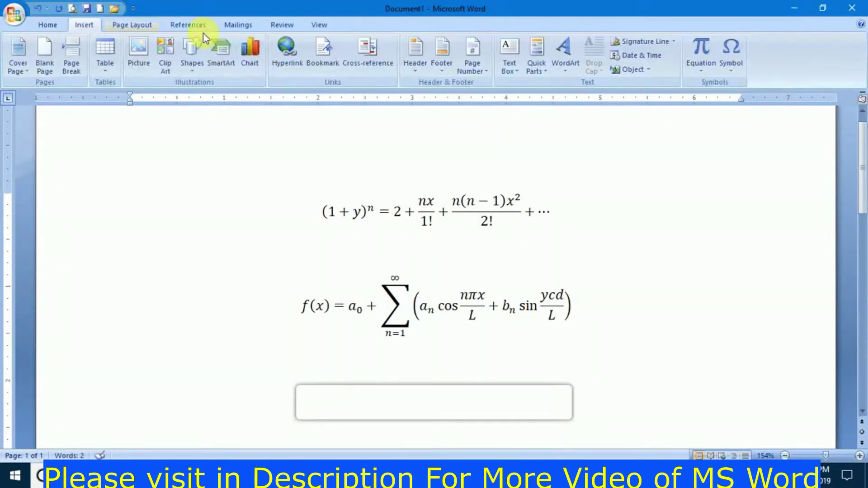
# Insert the Taylor Expansion equation for e^x below the Fourier series
pyautogui.click(698, 72)
pyautogui.moveTo(860, 113); pyautogui.dragTo(861, 280)
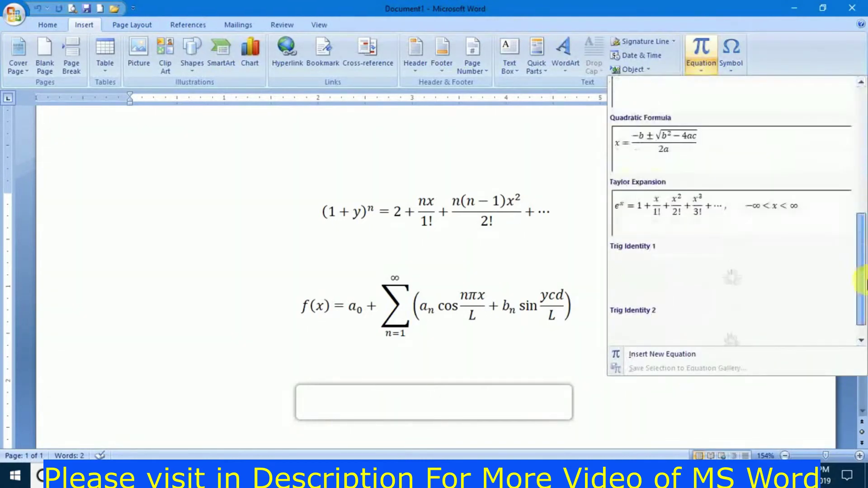
pyautogui.click(756, 207)
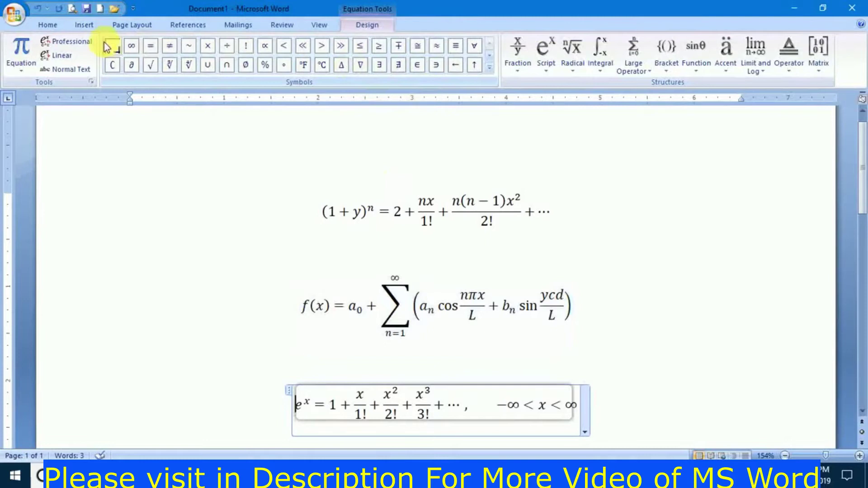
# Browse the Fraction and Accent galleries without changes, then return to the Insert ribbon
pyautogui.click(517, 66)
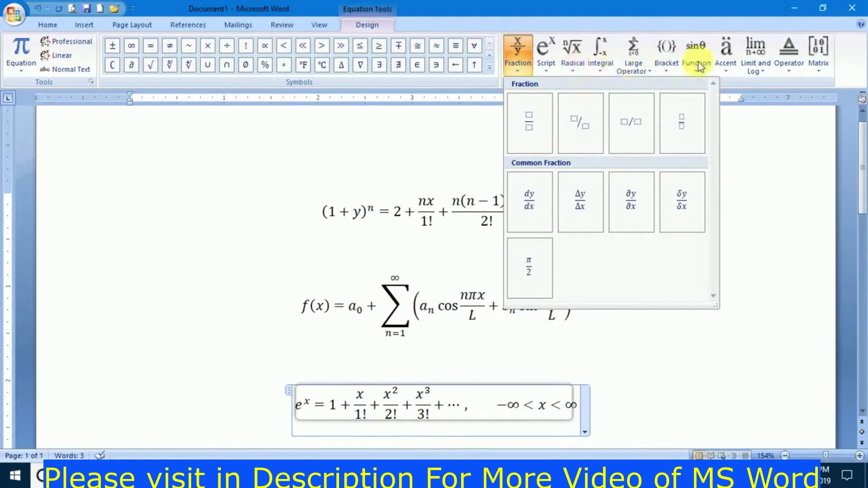
pyautogui.click(728, 70)
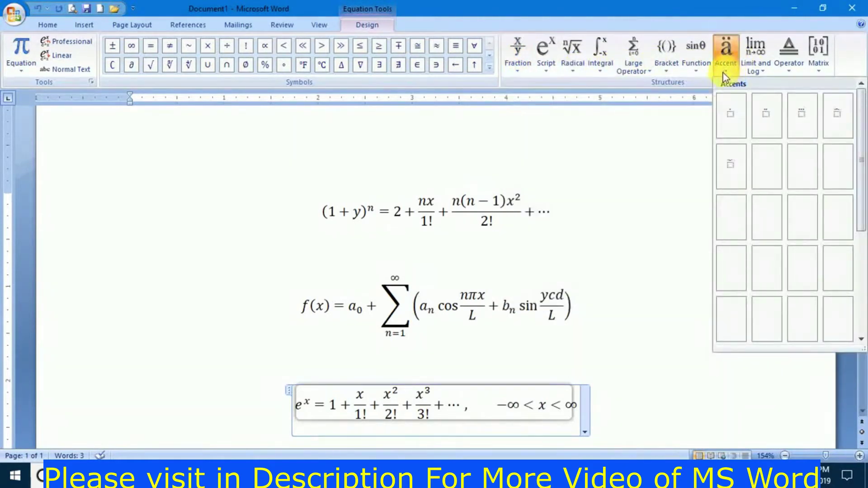
pyautogui.click(611, 177)
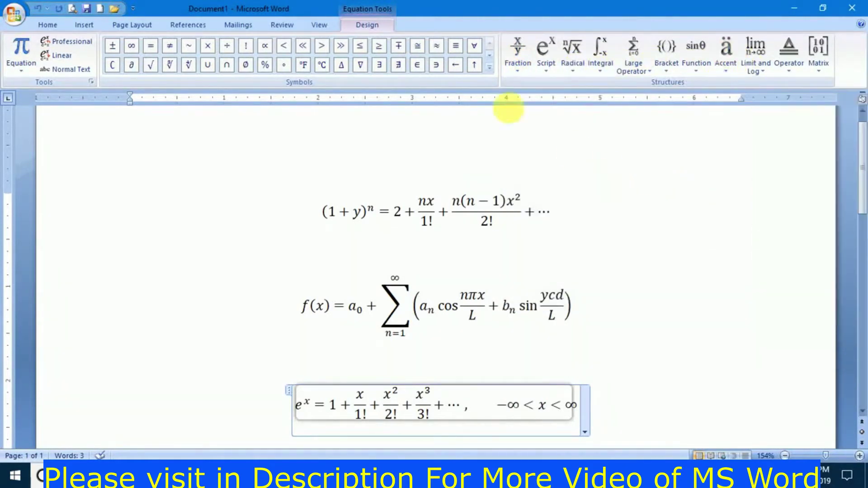
pyautogui.click(44, 24)
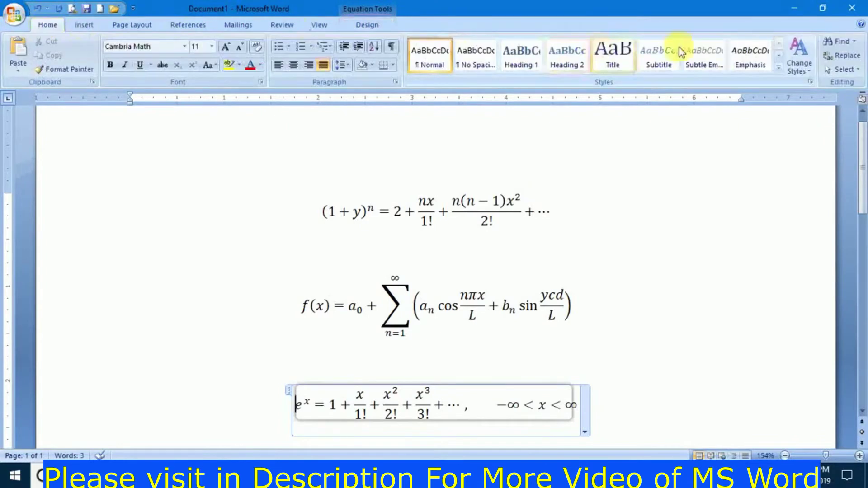
pyautogui.click(82, 26)
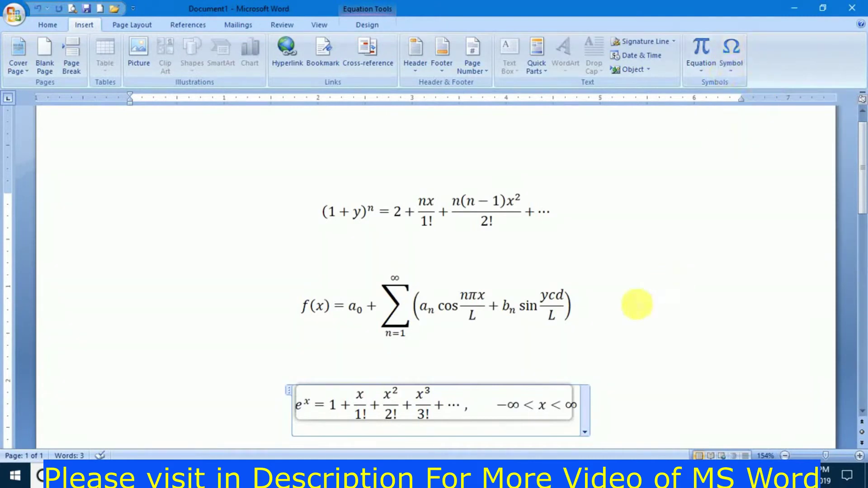
# Delete all three equations and insert a © copyright sign
pyautogui.hotkey('ctrl', 'a')
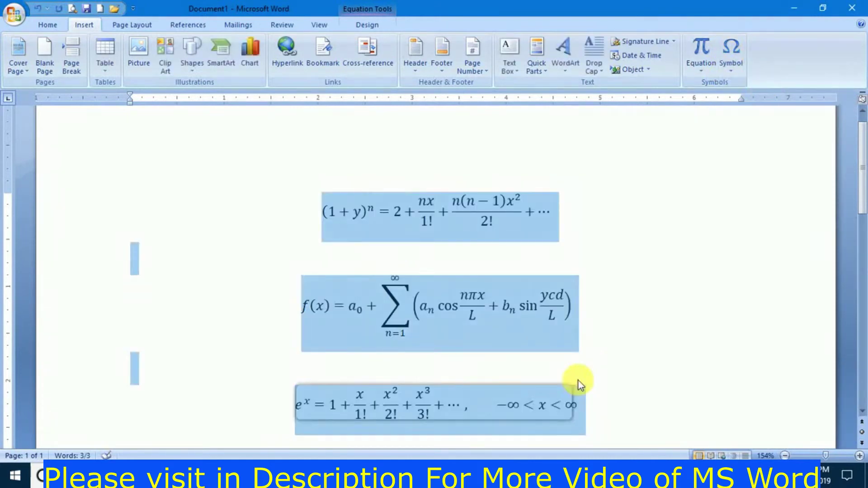
pyautogui.press('Delete')
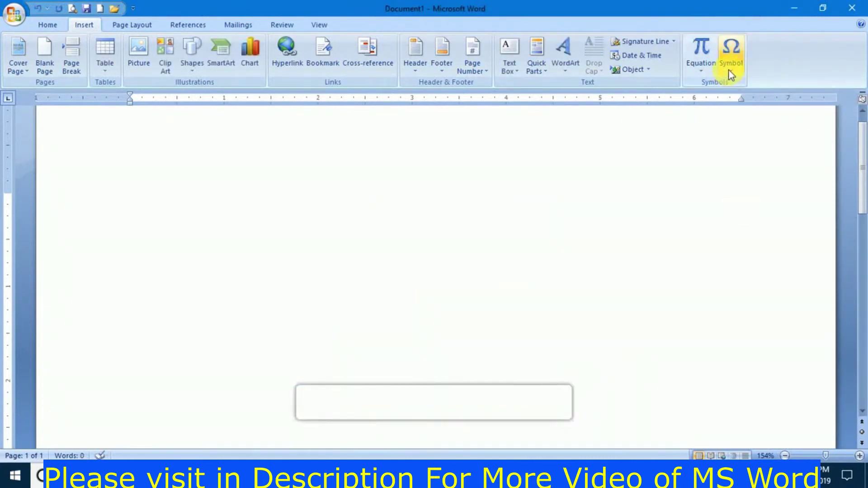
pyautogui.click(728, 69)
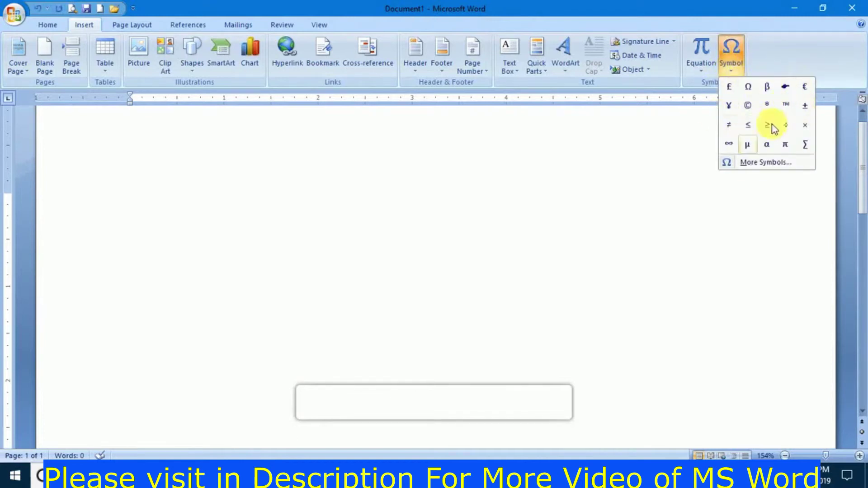
pyautogui.click(748, 107)
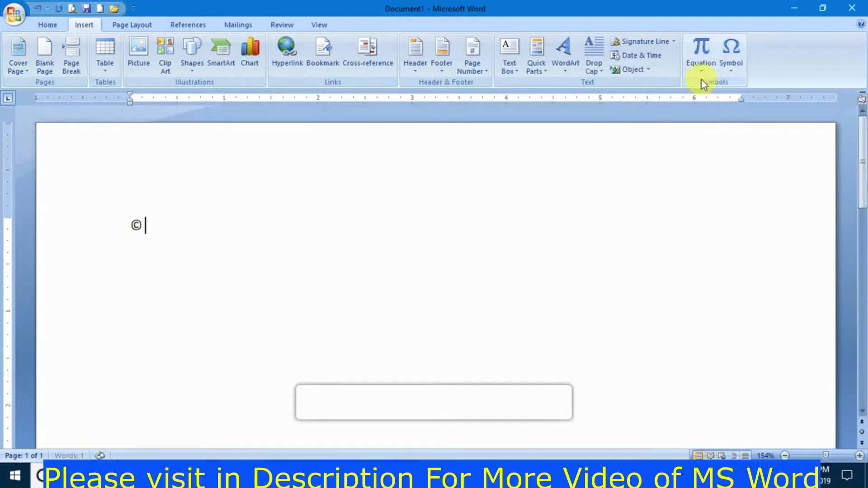
# Insert a ÷ division sign after the ©
pyautogui.click(742, 66)
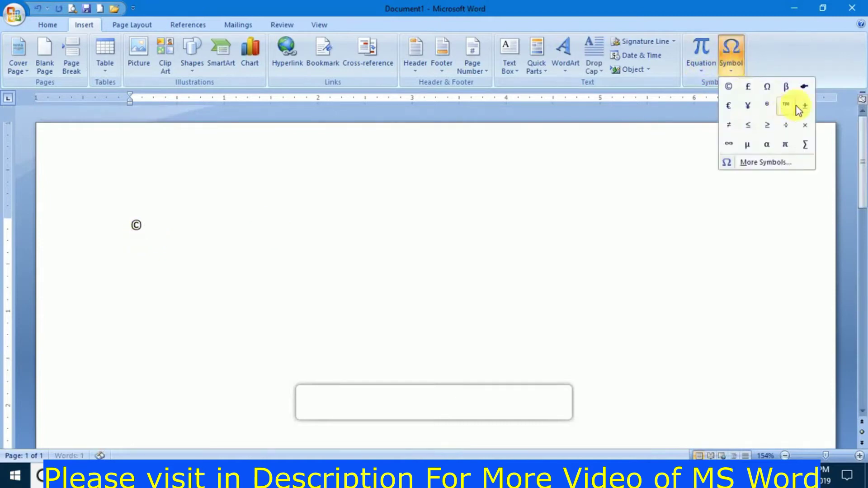
pyautogui.click(790, 128)
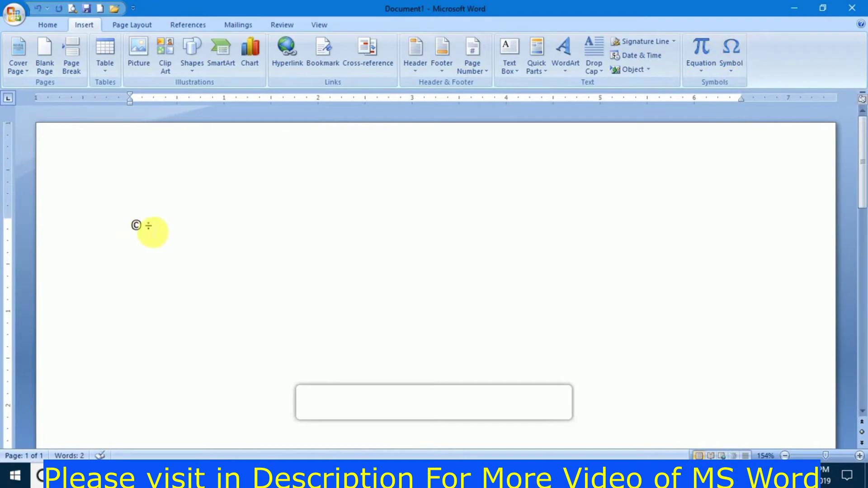
pyautogui.click(729, 61)
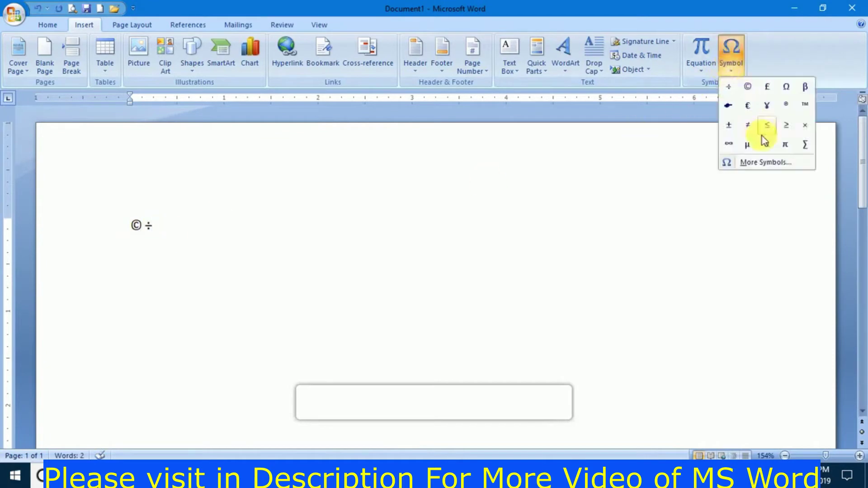
# Insert Ċ and then Ğ after the ÷ from the More Symbols grid
pyautogui.click(762, 162)
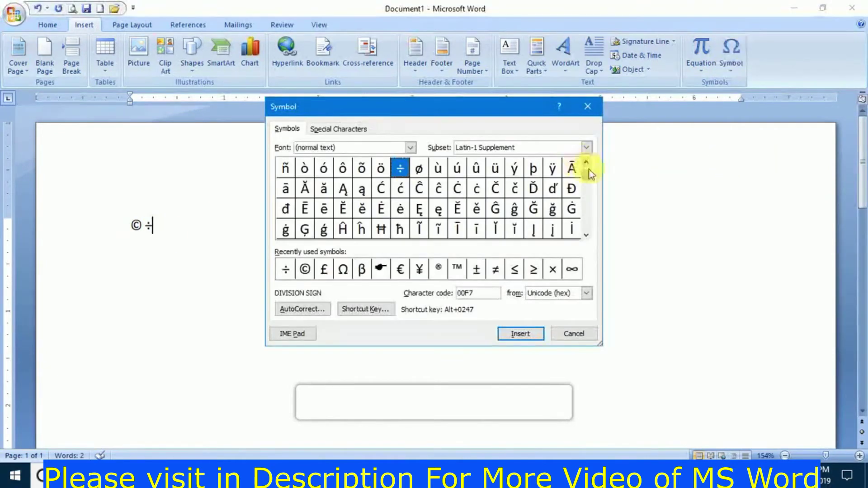
pyautogui.click(462, 192)
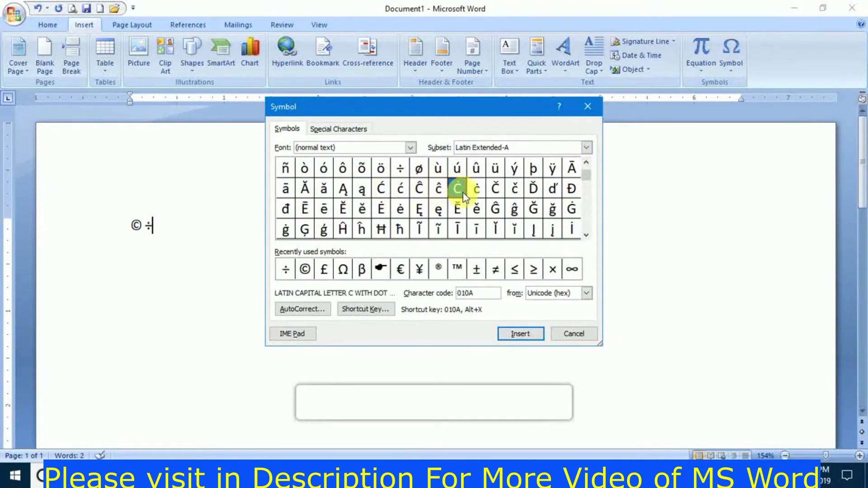
pyautogui.click(518, 334)
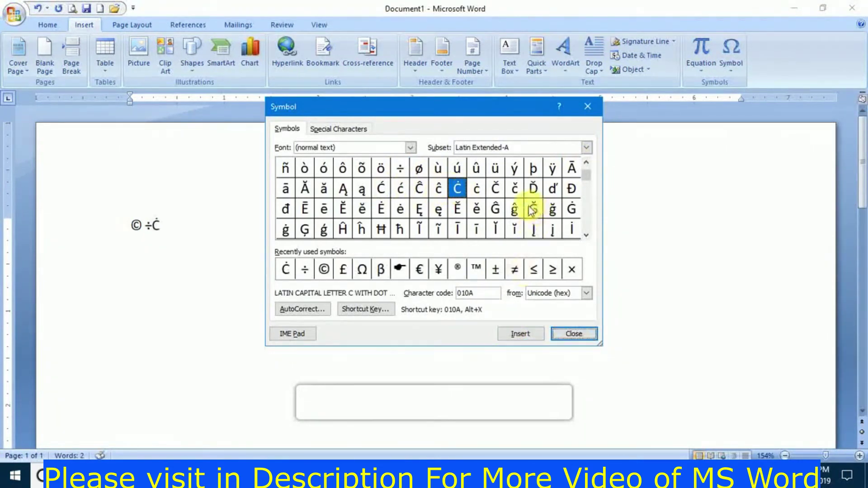
pyautogui.click(533, 209)
pyautogui.click(520, 334)
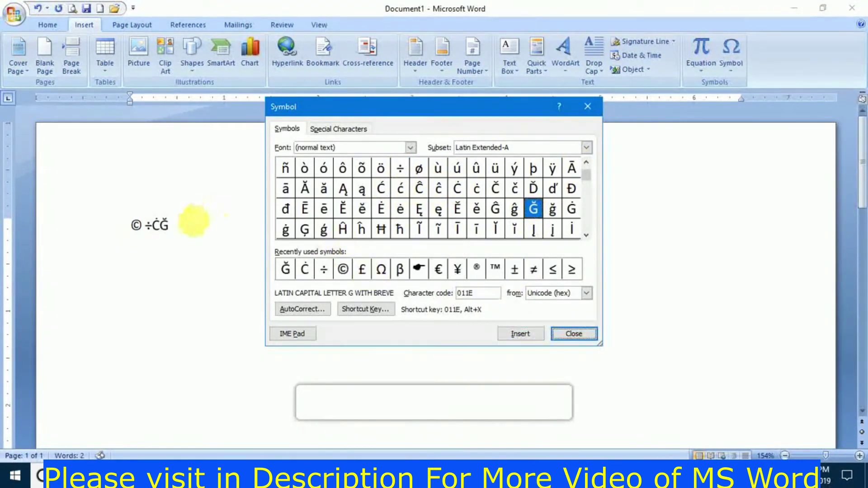
# Find the ezh-with-tail letter ƺ in the grid and insert it after Ğ
pyautogui.doubleClick(586, 236)
pyautogui.doubleClick(586, 236)
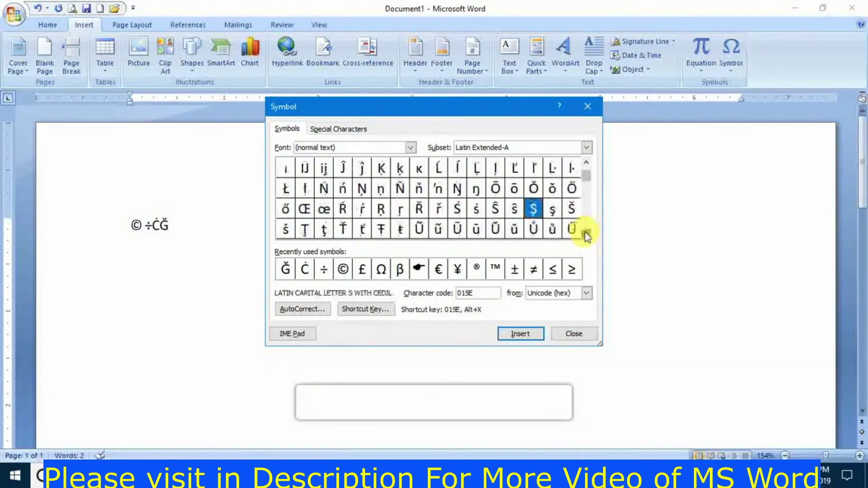
pyautogui.doubleClick(586, 236)
pyautogui.doubleClick(586, 236)
pyautogui.doubleClick(586, 236)
pyautogui.click(587, 235)
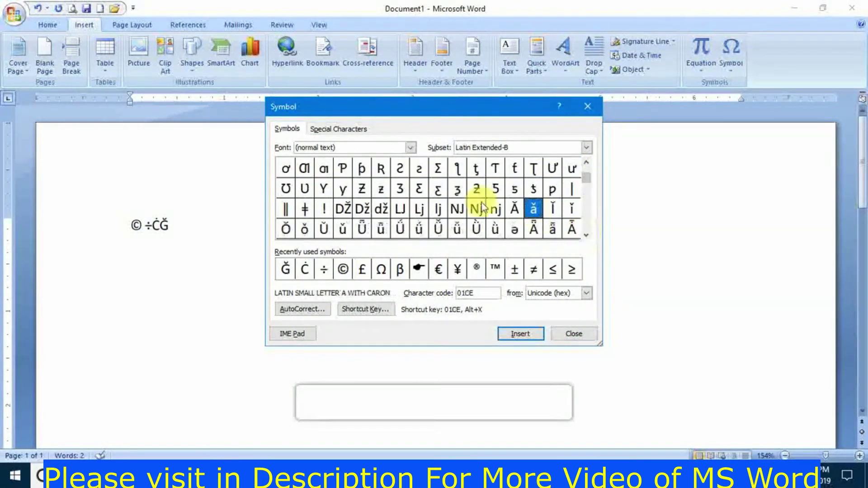
pyautogui.click(457, 189)
pyautogui.click(532, 336)
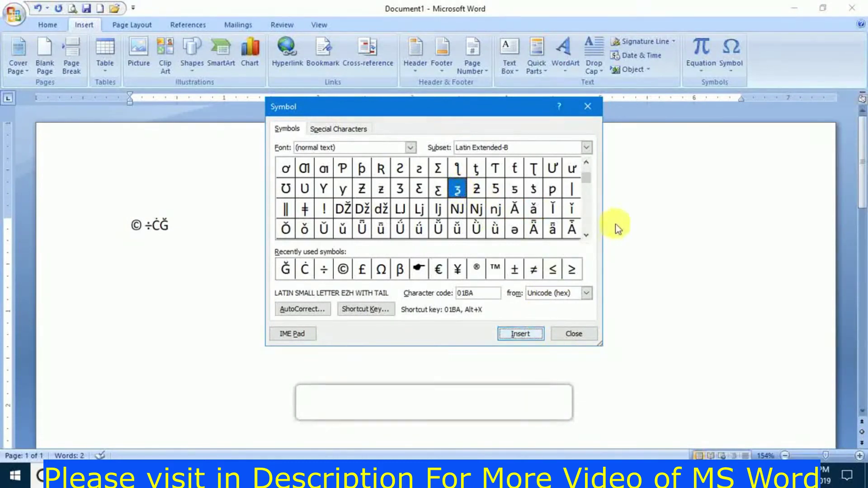
# Add the ™ trademark sign at the end of the line, then close the Symbol dialog
pyautogui.doubleClick(586, 236)
pyautogui.doubleClick(586, 236)
pyautogui.doubleClick(586, 235)
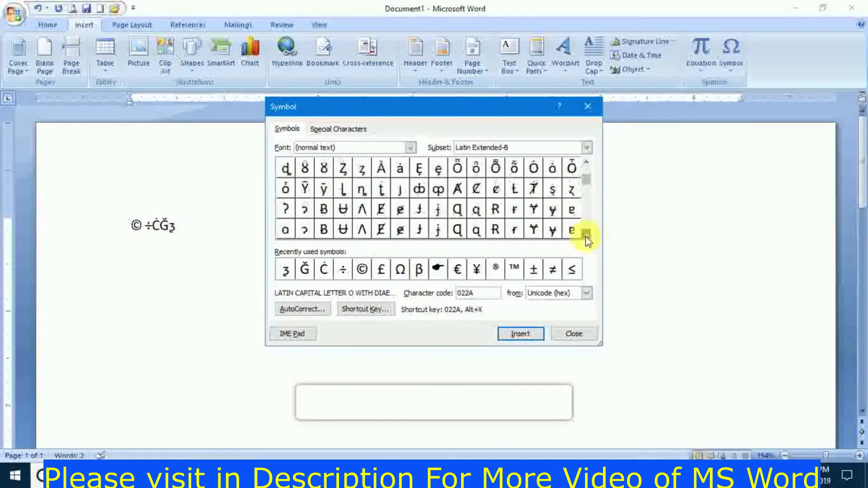
pyautogui.tripleClick(586, 236)
pyautogui.click(190, 235)
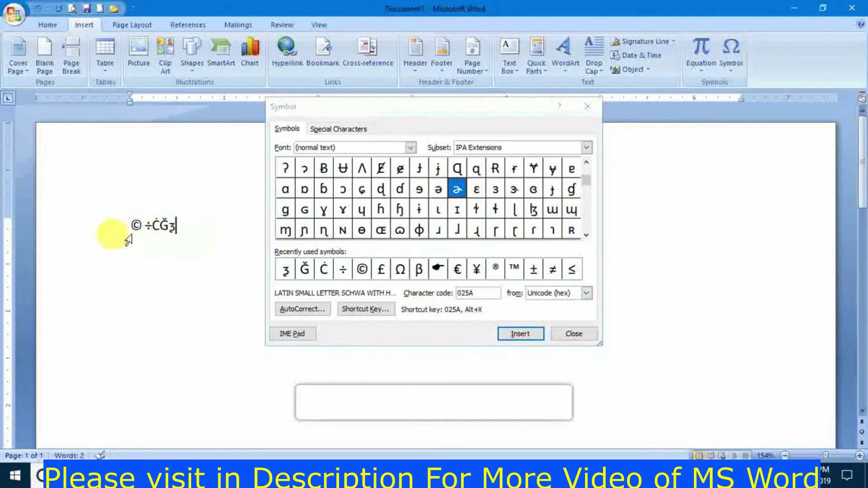
pyautogui.click(525, 277)
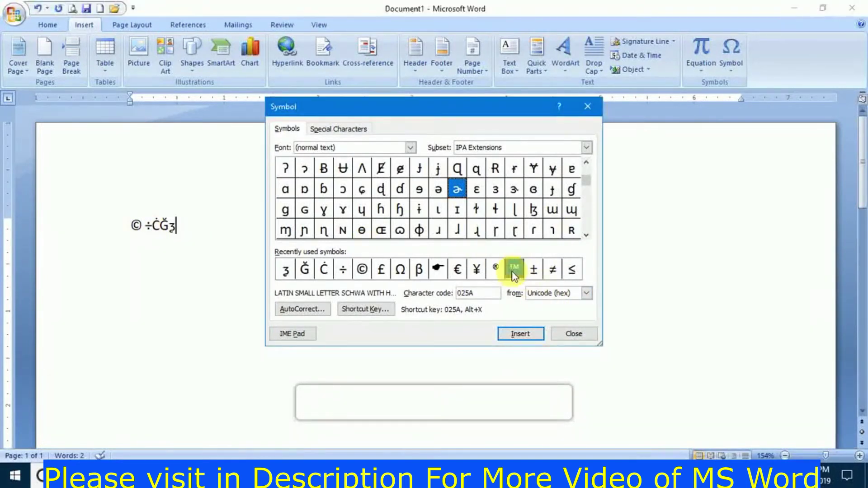
pyautogui.click(513, 272)
pyautogui.click(518, 331)
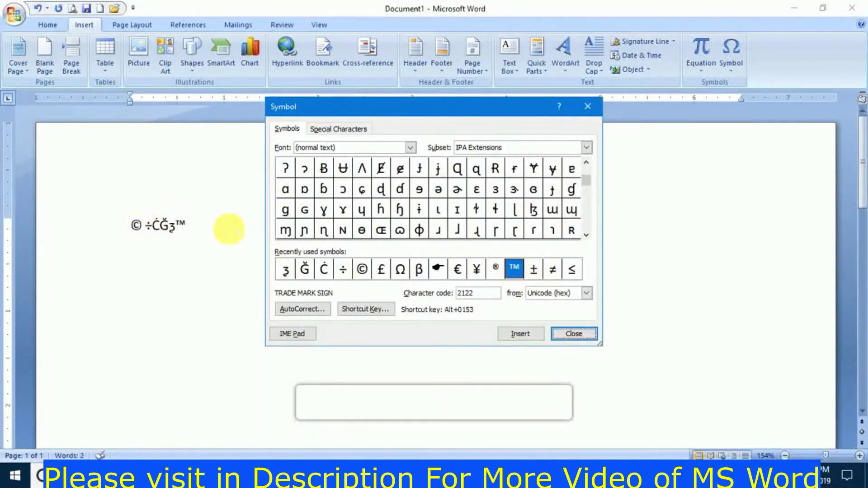
pyautogui.click(228, 228)
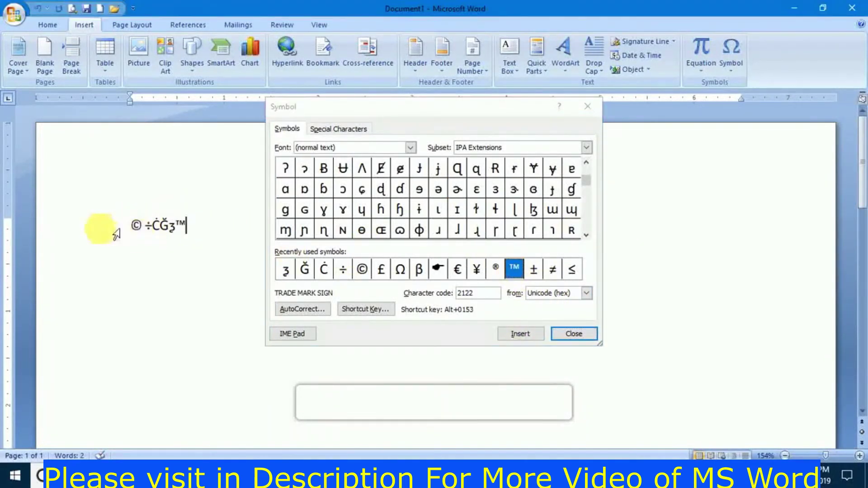
pyautogui.click(573, 333)
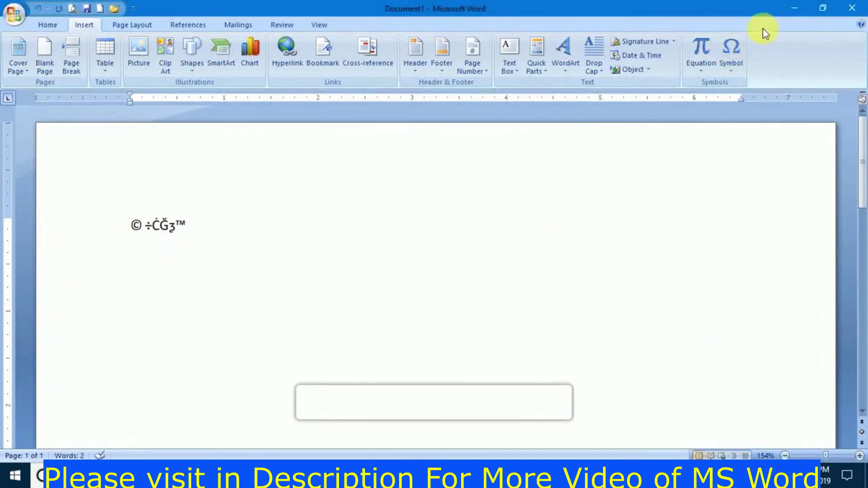